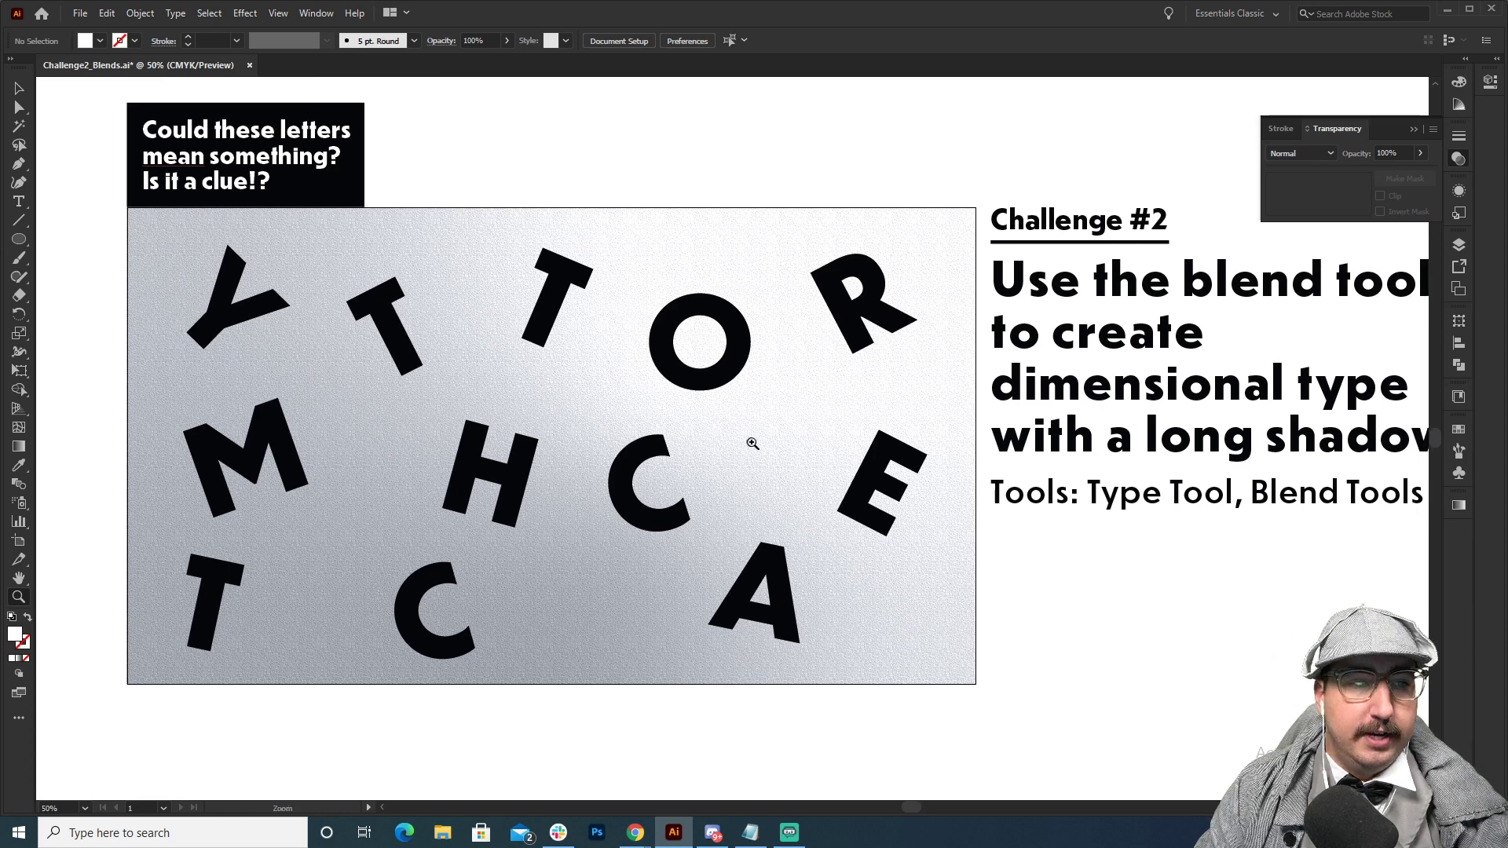
# Draw a square about 4.14 in wide in the empty area below the letters artwork and fill it with dark red.
pyautogui.keyDown('alt'); pyautogui.click(751, 443); pyautogui.keyUp('alt')
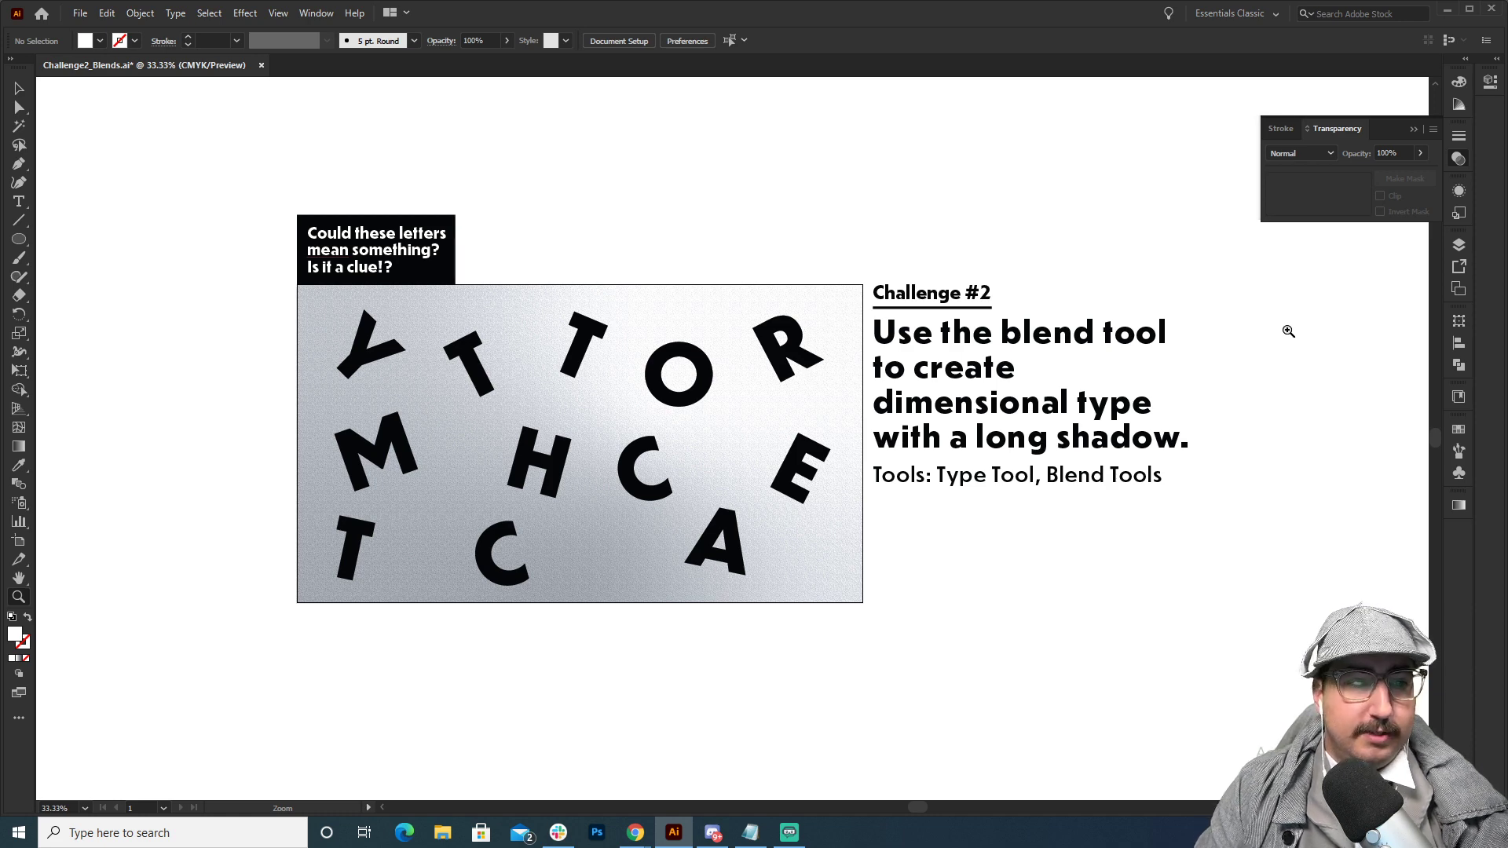
pyautogui.press('v')
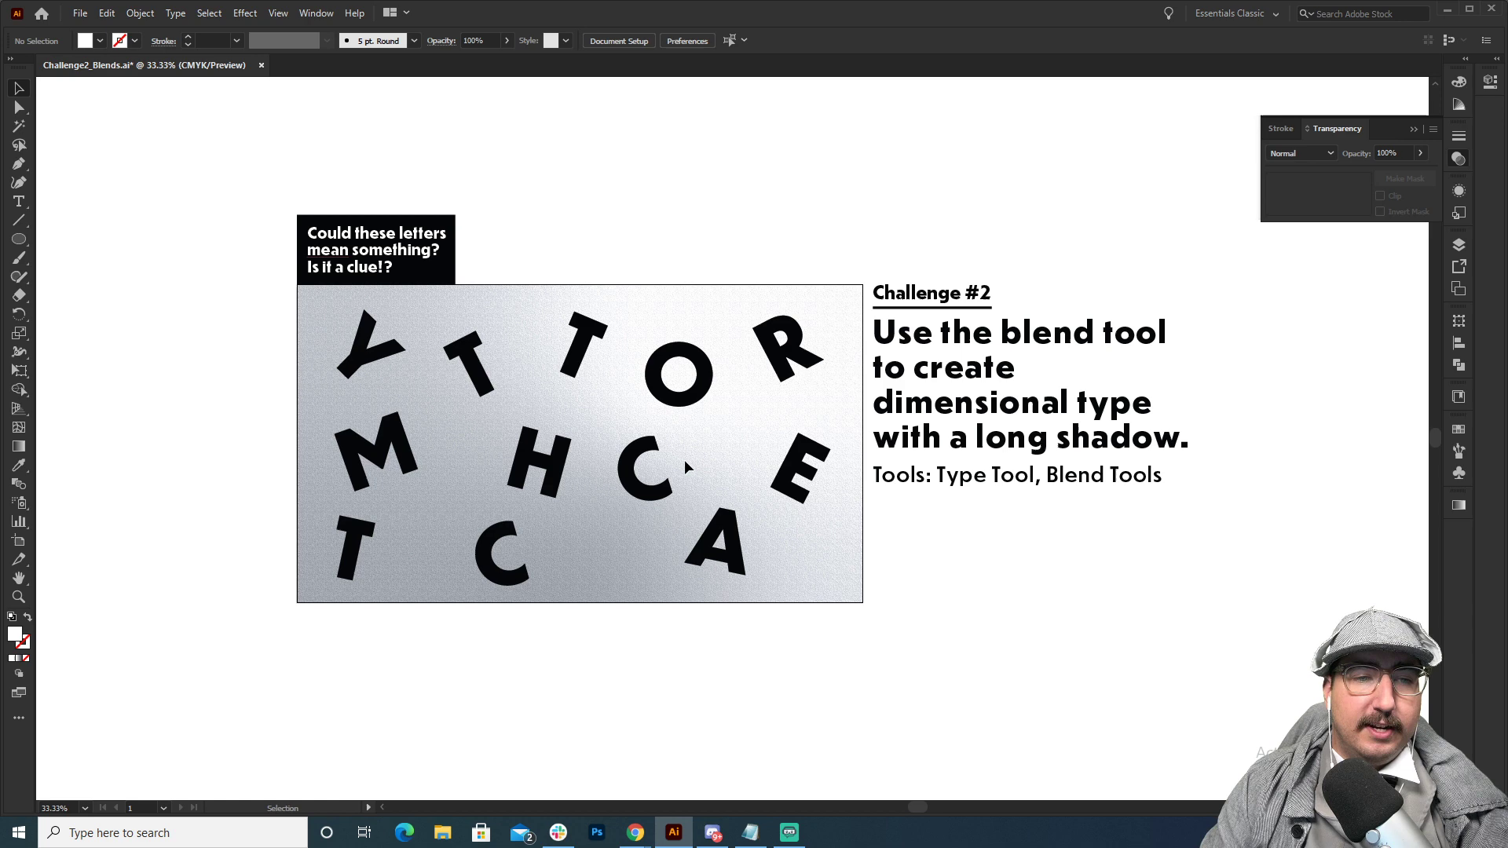
pyautogui.press('z')
pyautogui.click(700, 394)
pyautogui.moveTo(747, 467); pyautogui.dragTo(827, 286)
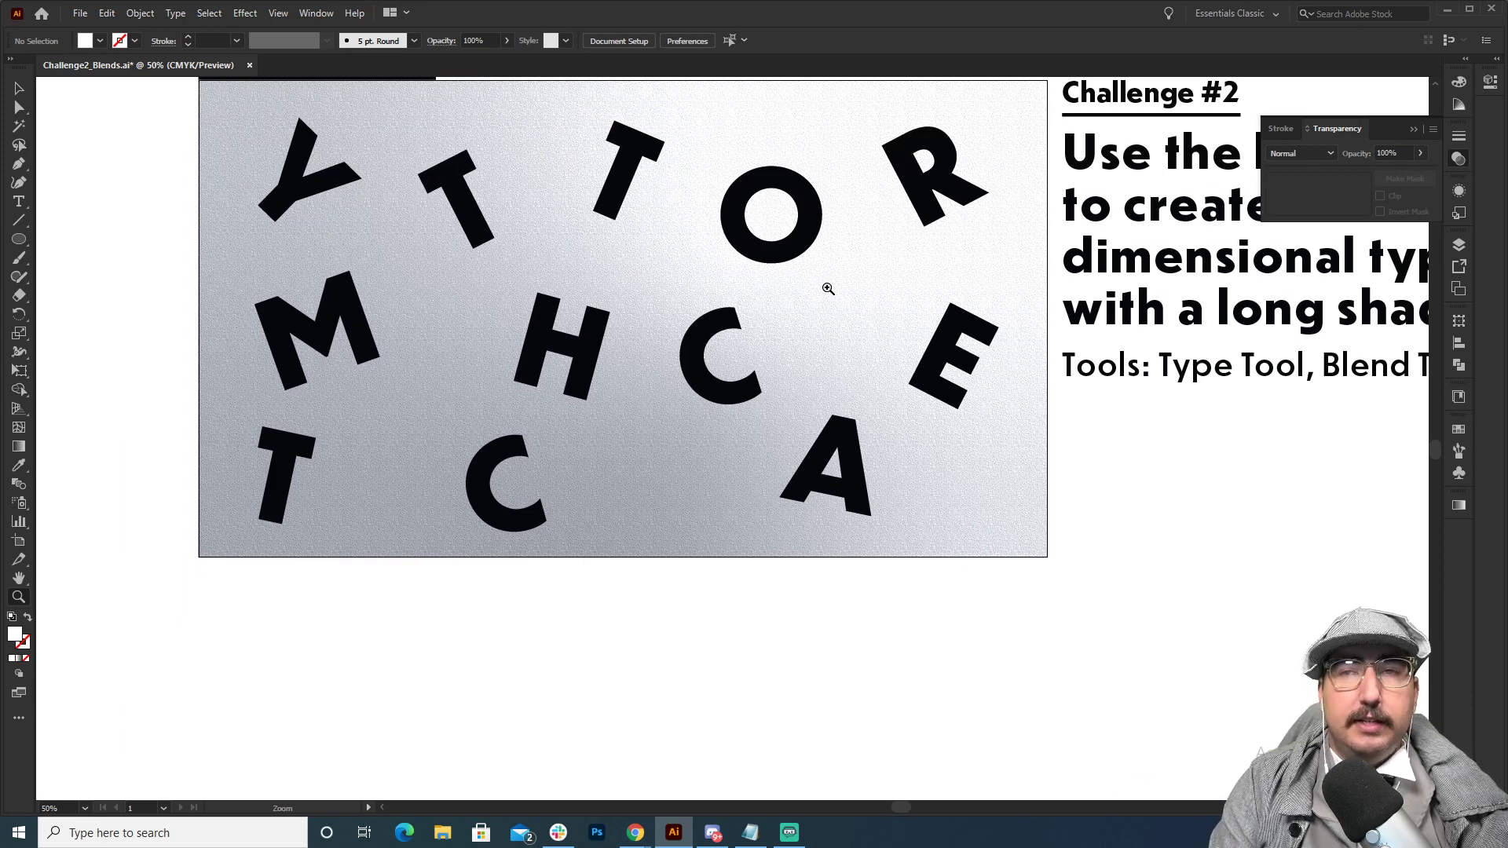
pyautogui.press('m')
pyautogui.moveTo(465, 622); pyautogui.dragTo(598, 754)
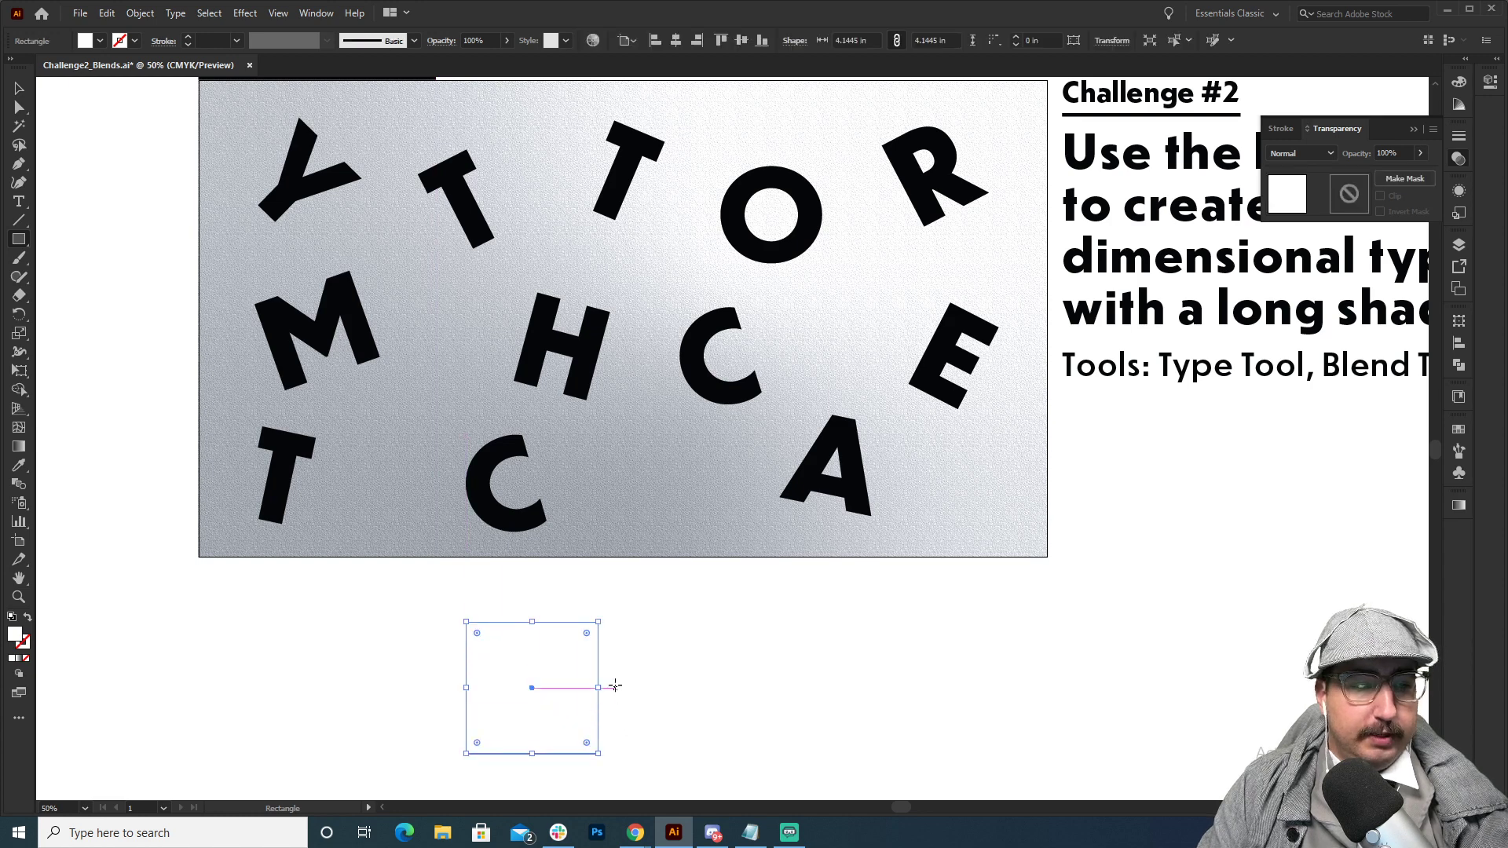
pyautogui.click(1458, 429)
pyautogui.click(1369, 474)
pyautogui.scroll(-3, 675, 558)
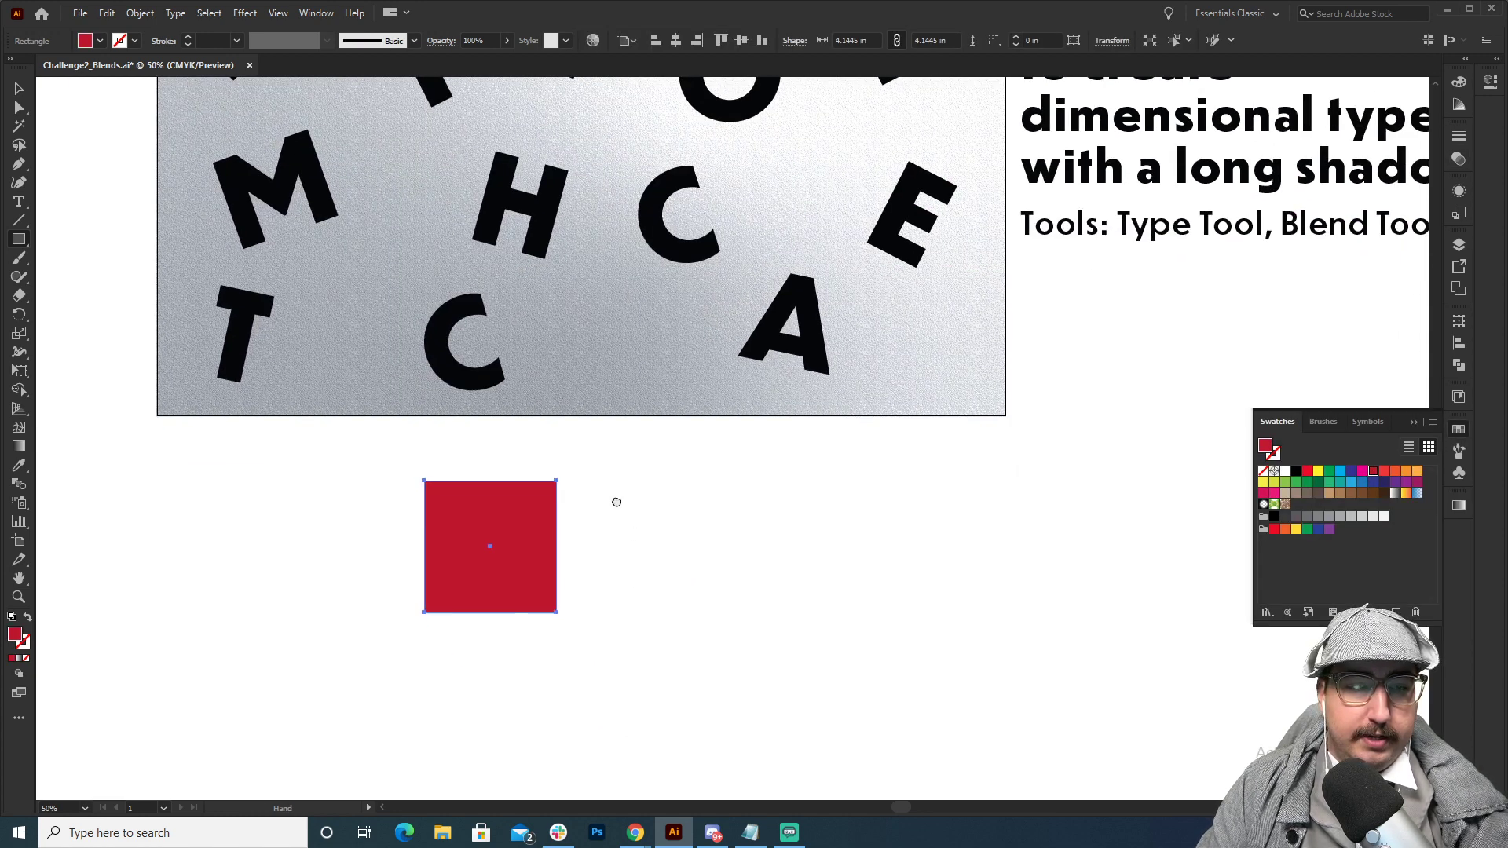
# Duplicate the red square horizontally to its right, leaving a gap, and fill the copy with green.
pyautogui.moveTo(491, 543); pyautogui.dragTo(835, 540)
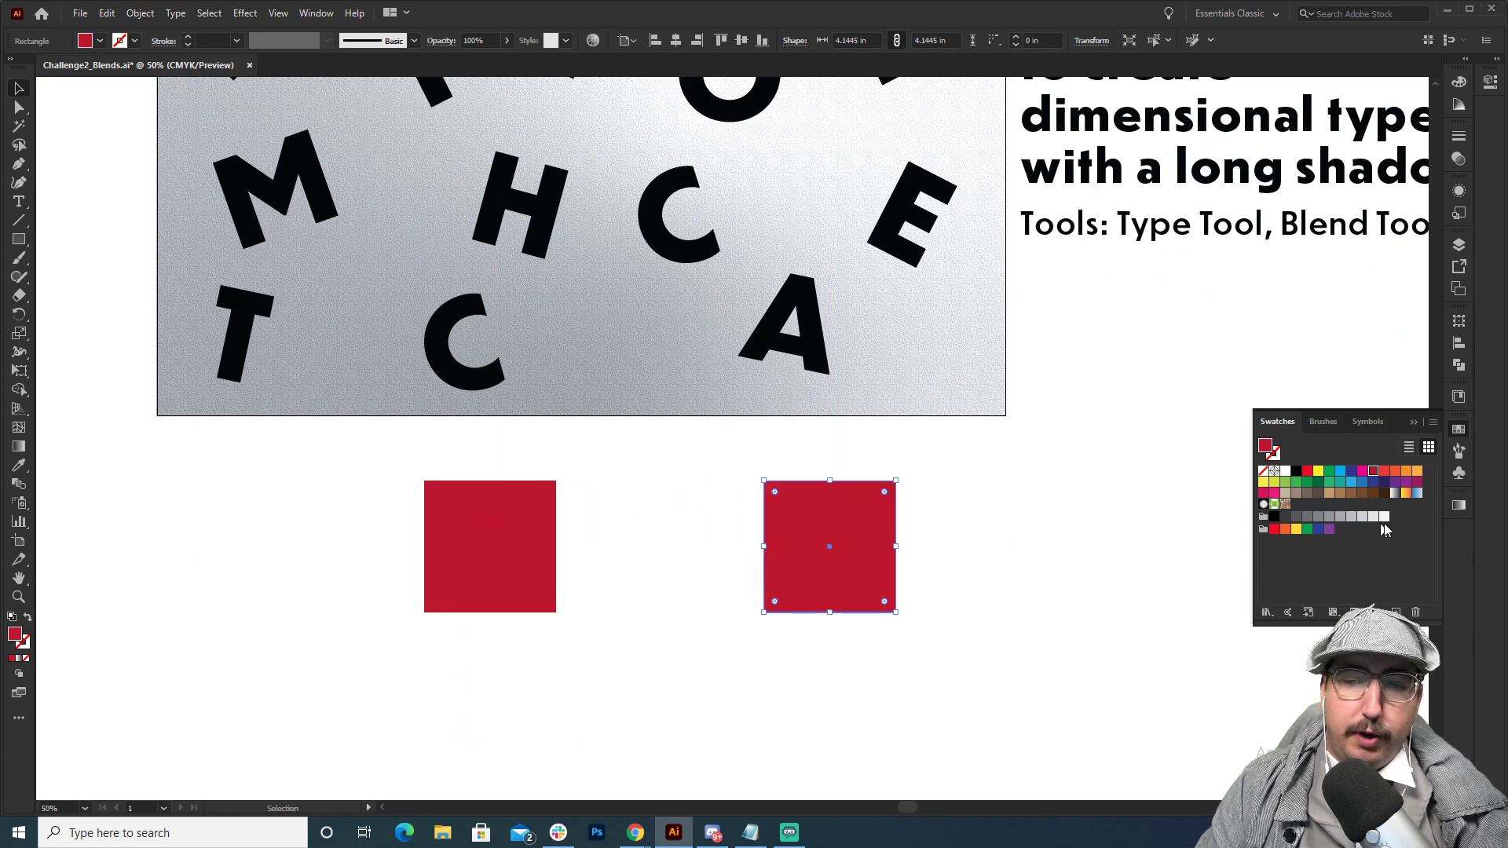
pyautogui.click(1329, 471)
pyautogui.click(1046, 526)
# Make a blend between the red square and the green square.
pyautogui.moveTo(1020, 476); pyautogui.dragTo(461, 682)
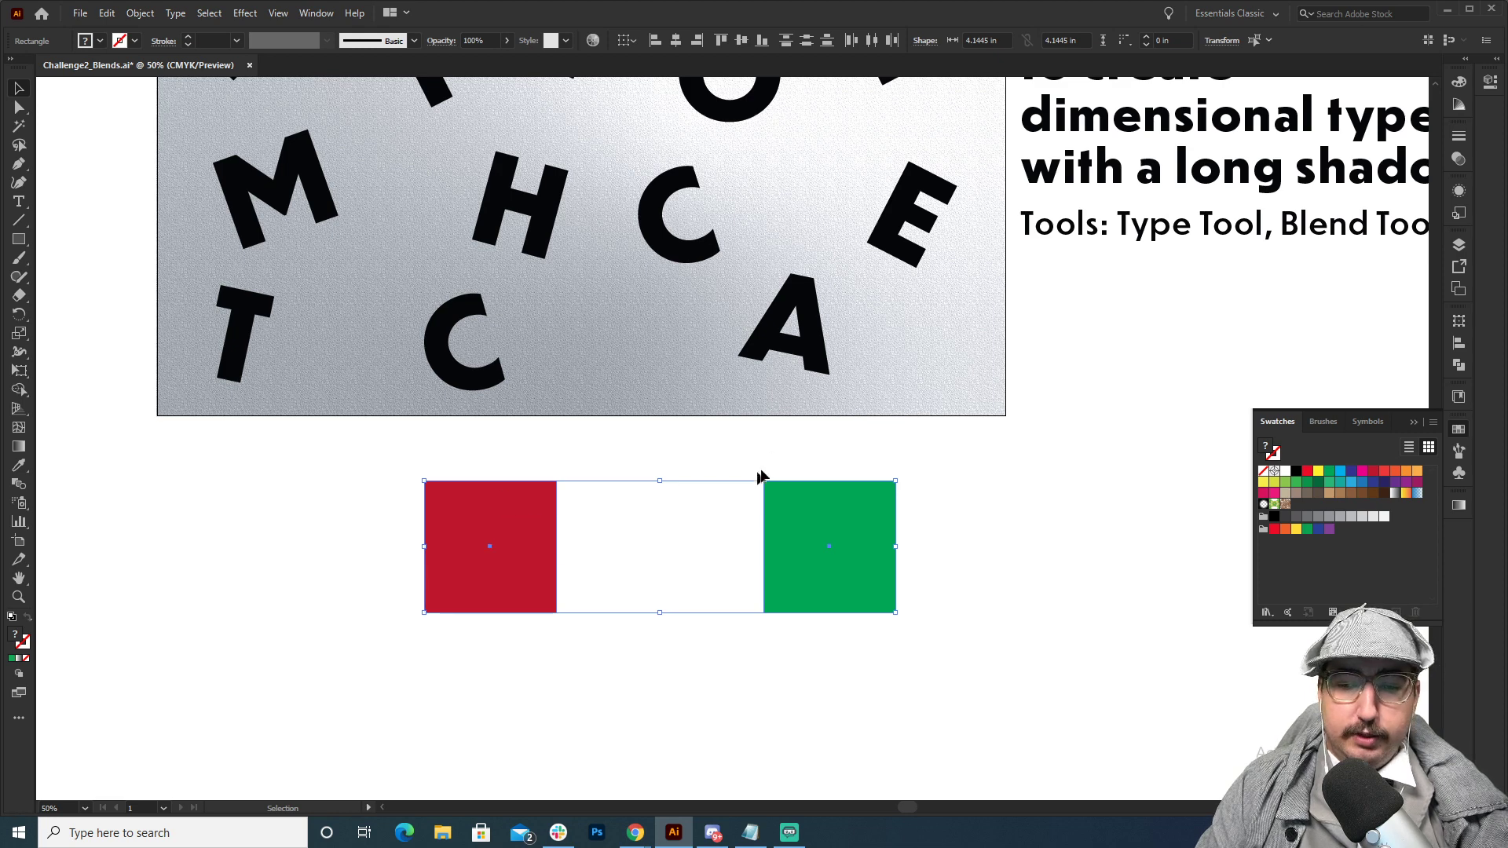
pyautogui.click(141, 14)
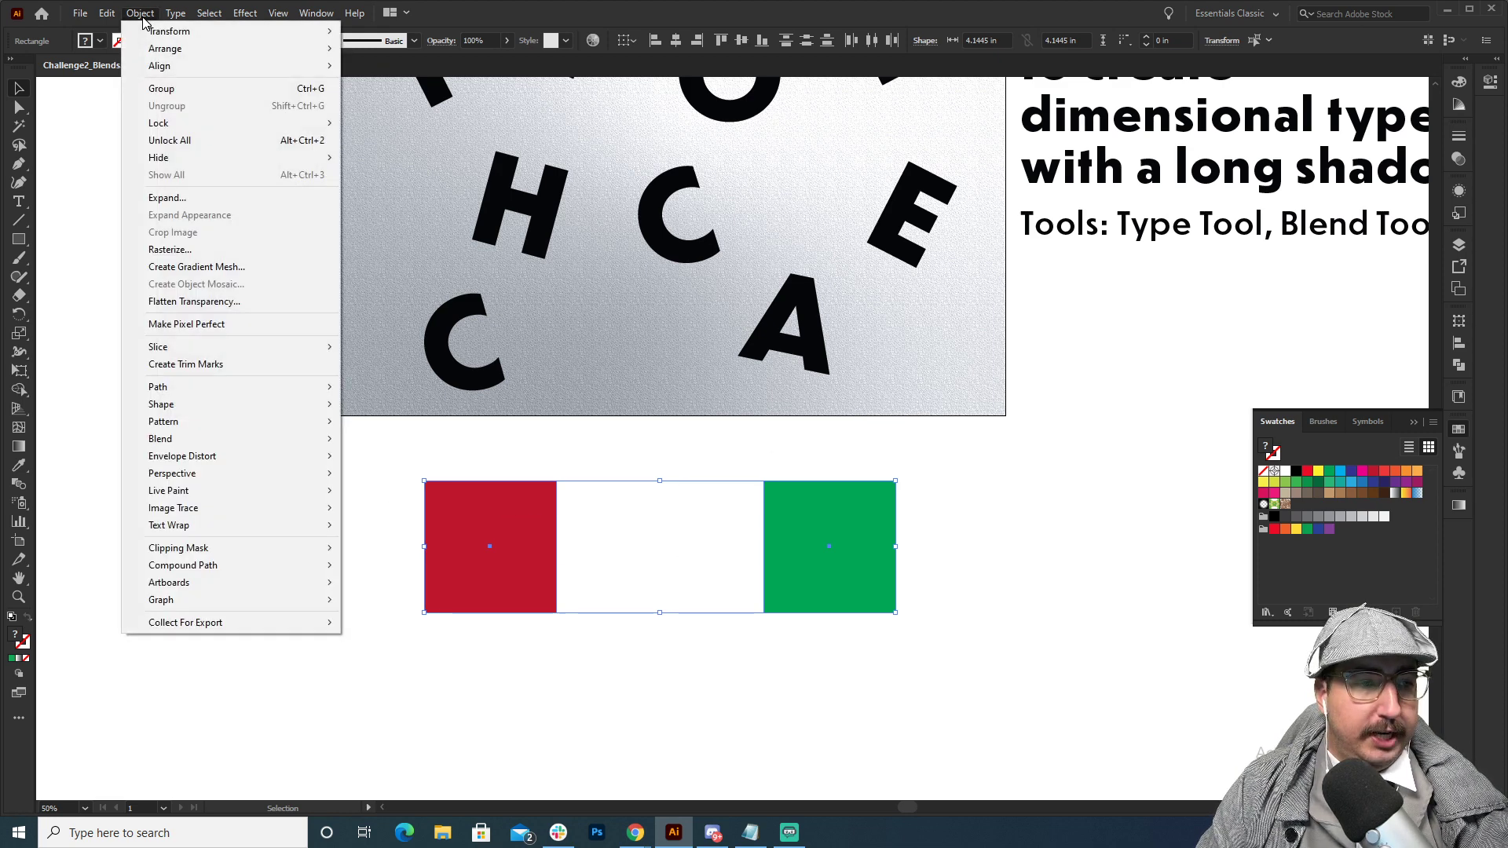
pyautogui.moveTo(209, 439)
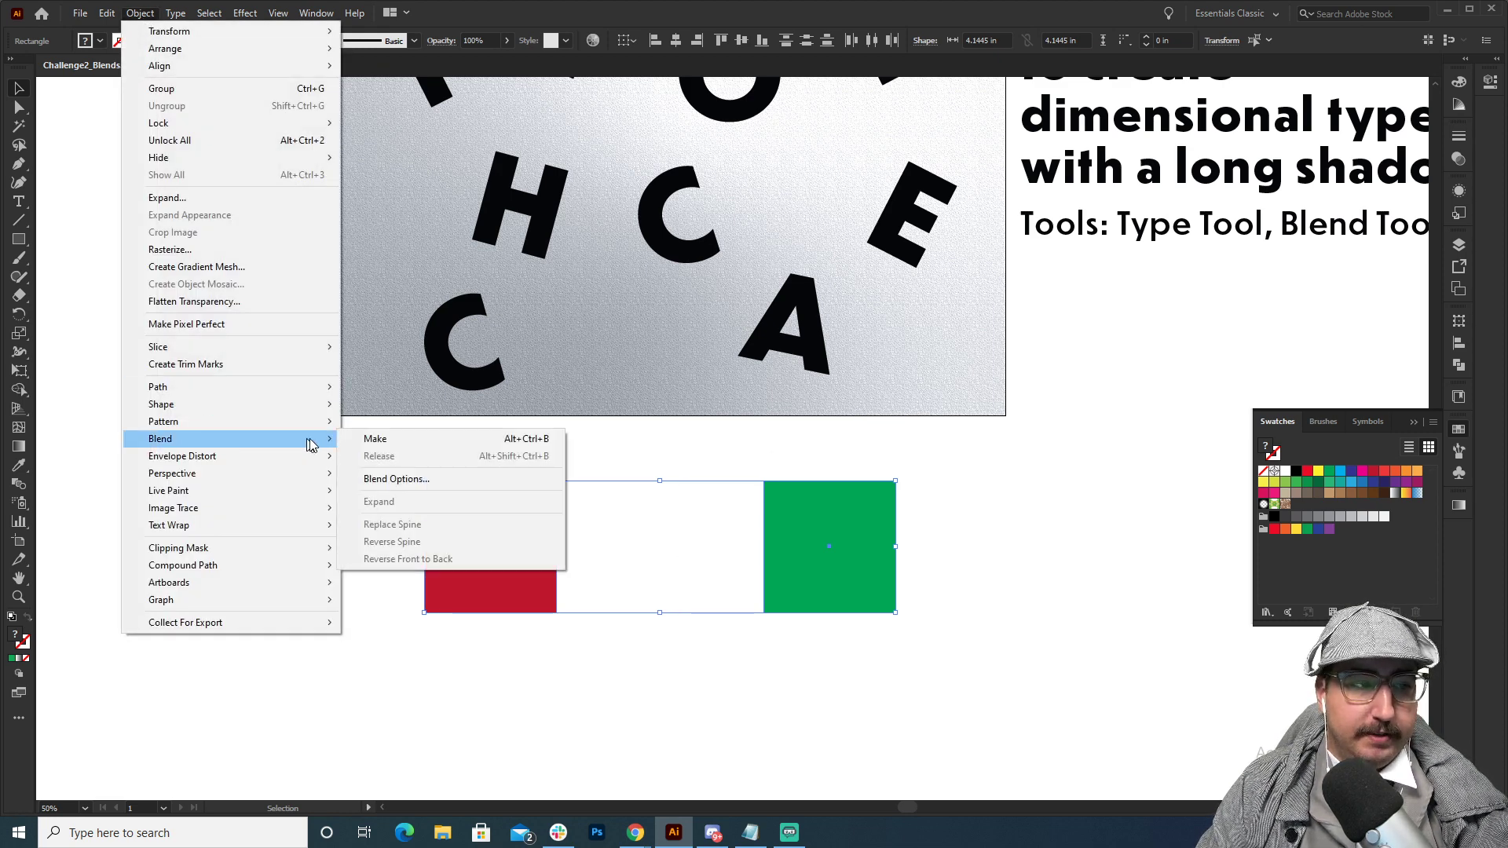
pyautogui.click(388, 439)
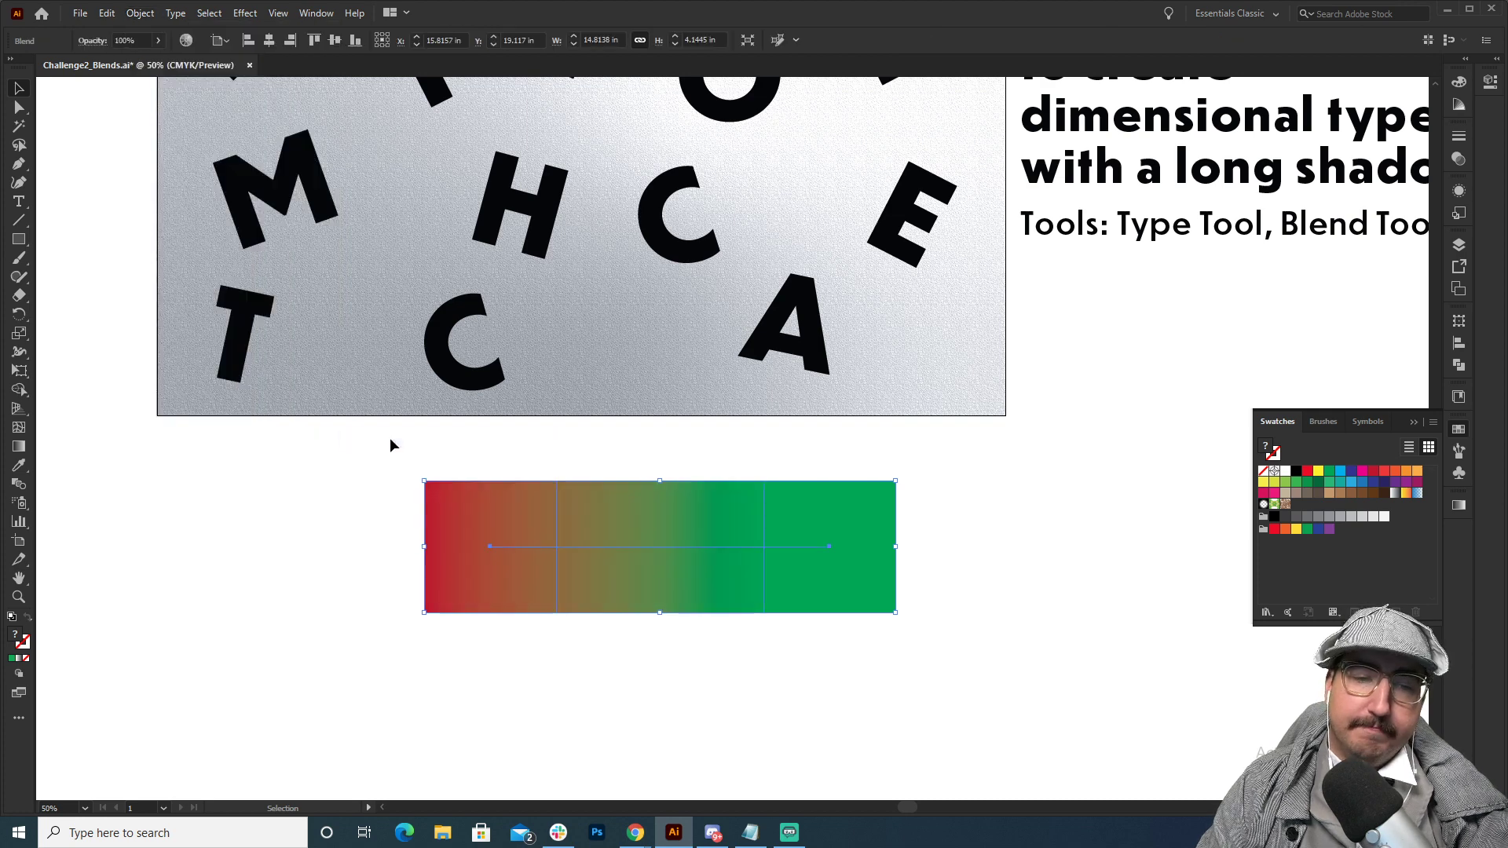
pyautogui.click(405, 487)
# Examine the blend up close and check that its red and green end squares can be selected individually.
pyautogui.press('z')
pyautogui.click(615, 562)
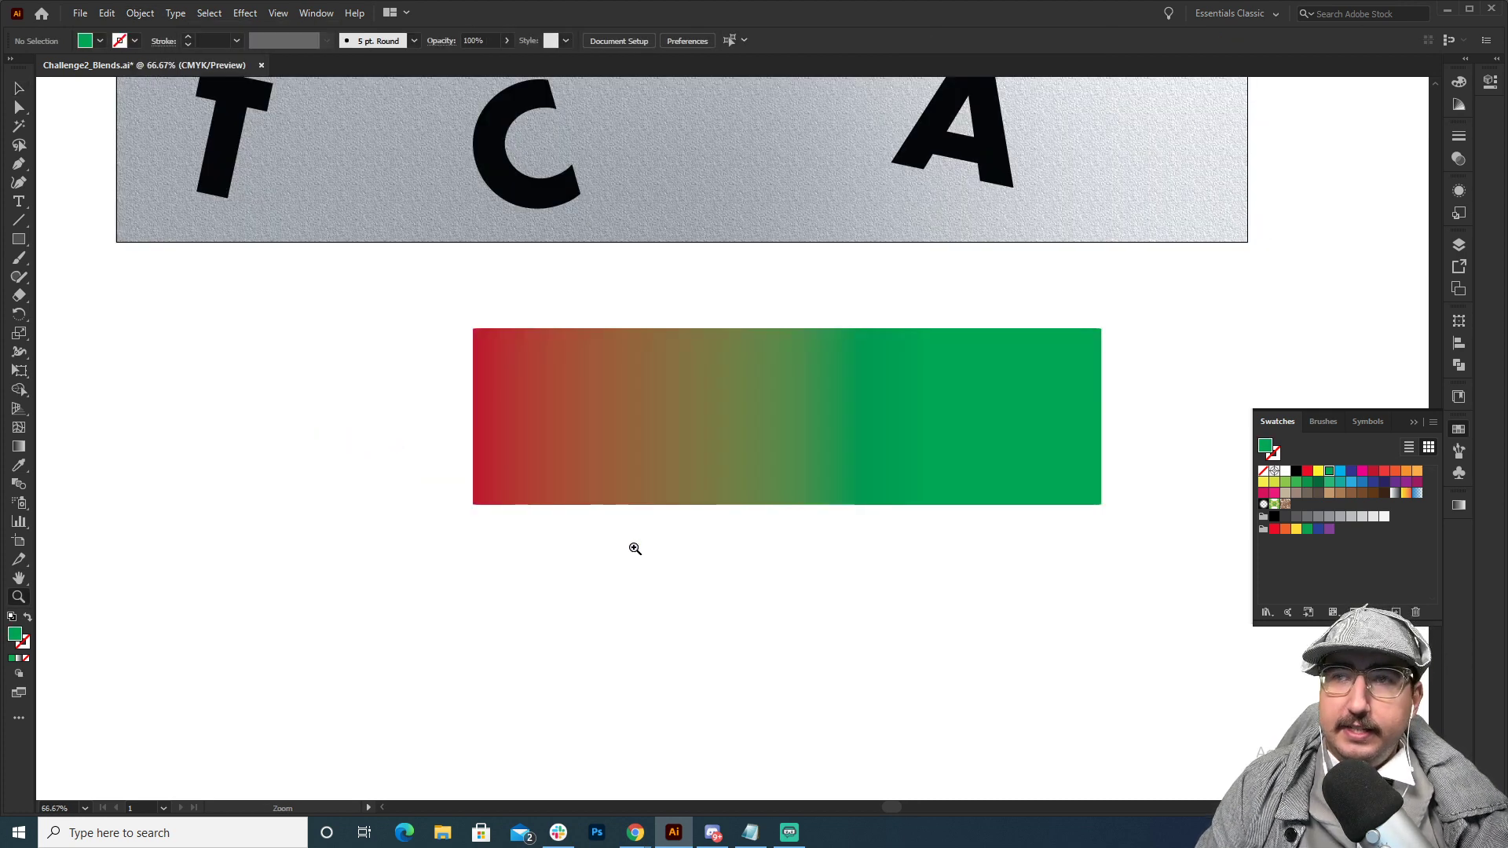
pyautogui.moveTo(708, 477); pyautogui.dragTo(501, 606)
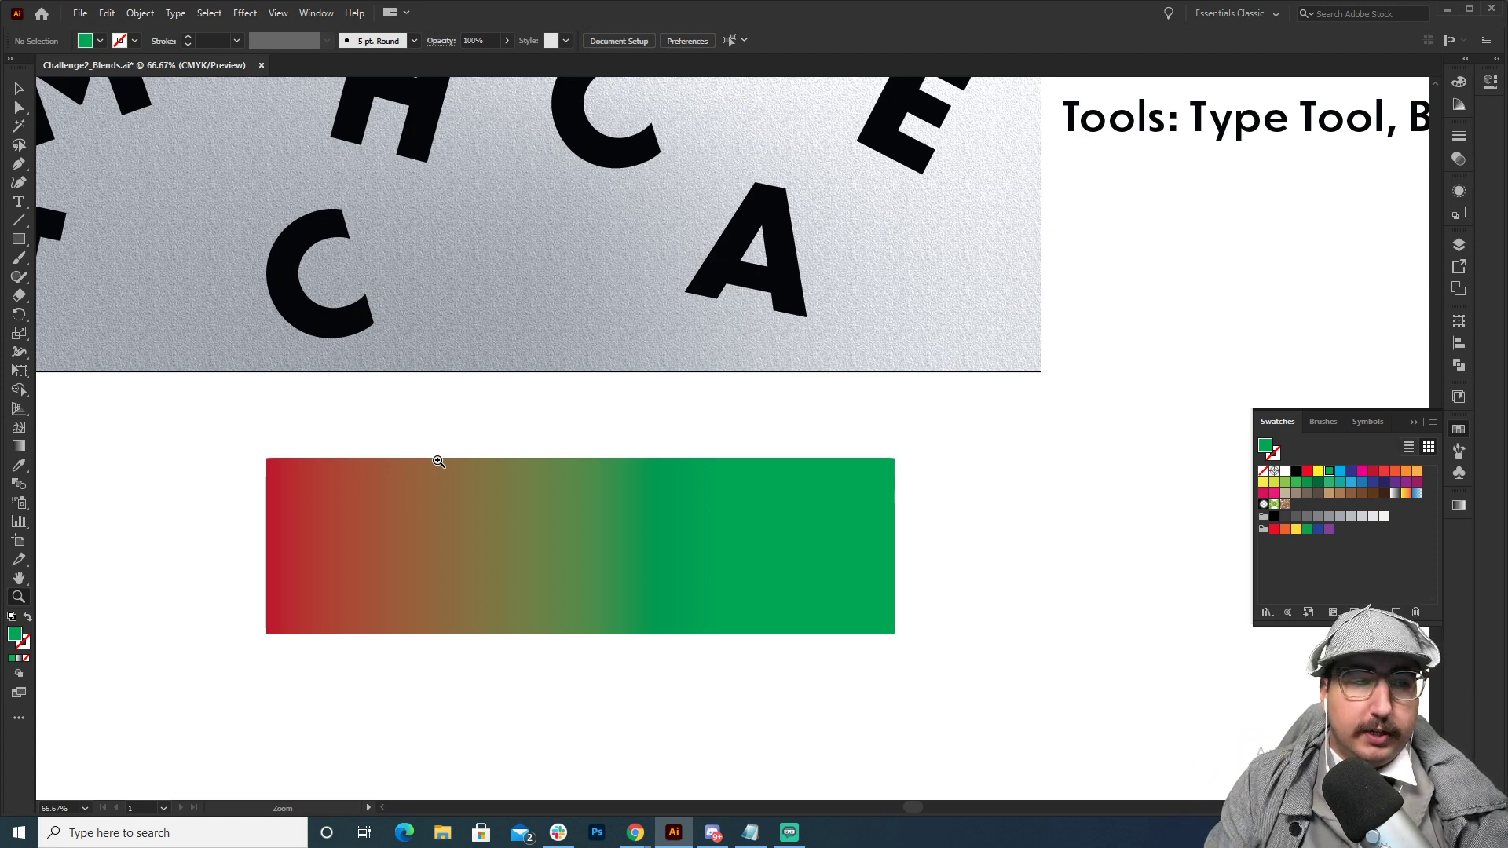
pyautogui.press('v')
pyautogui.press('a')
pyautogui.click(338, 502)
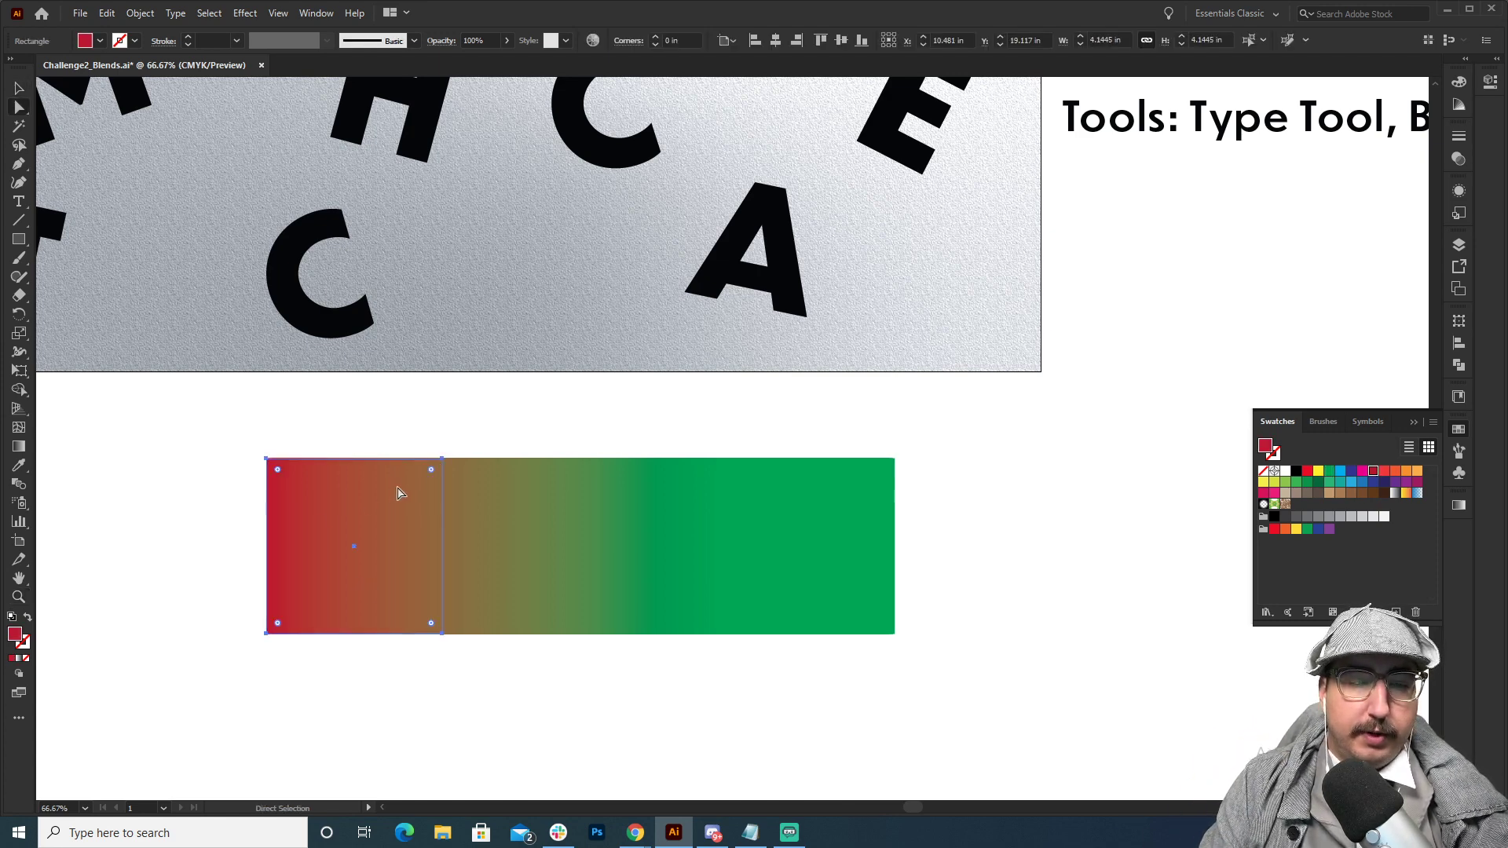
pyautogui.click(744, 618)
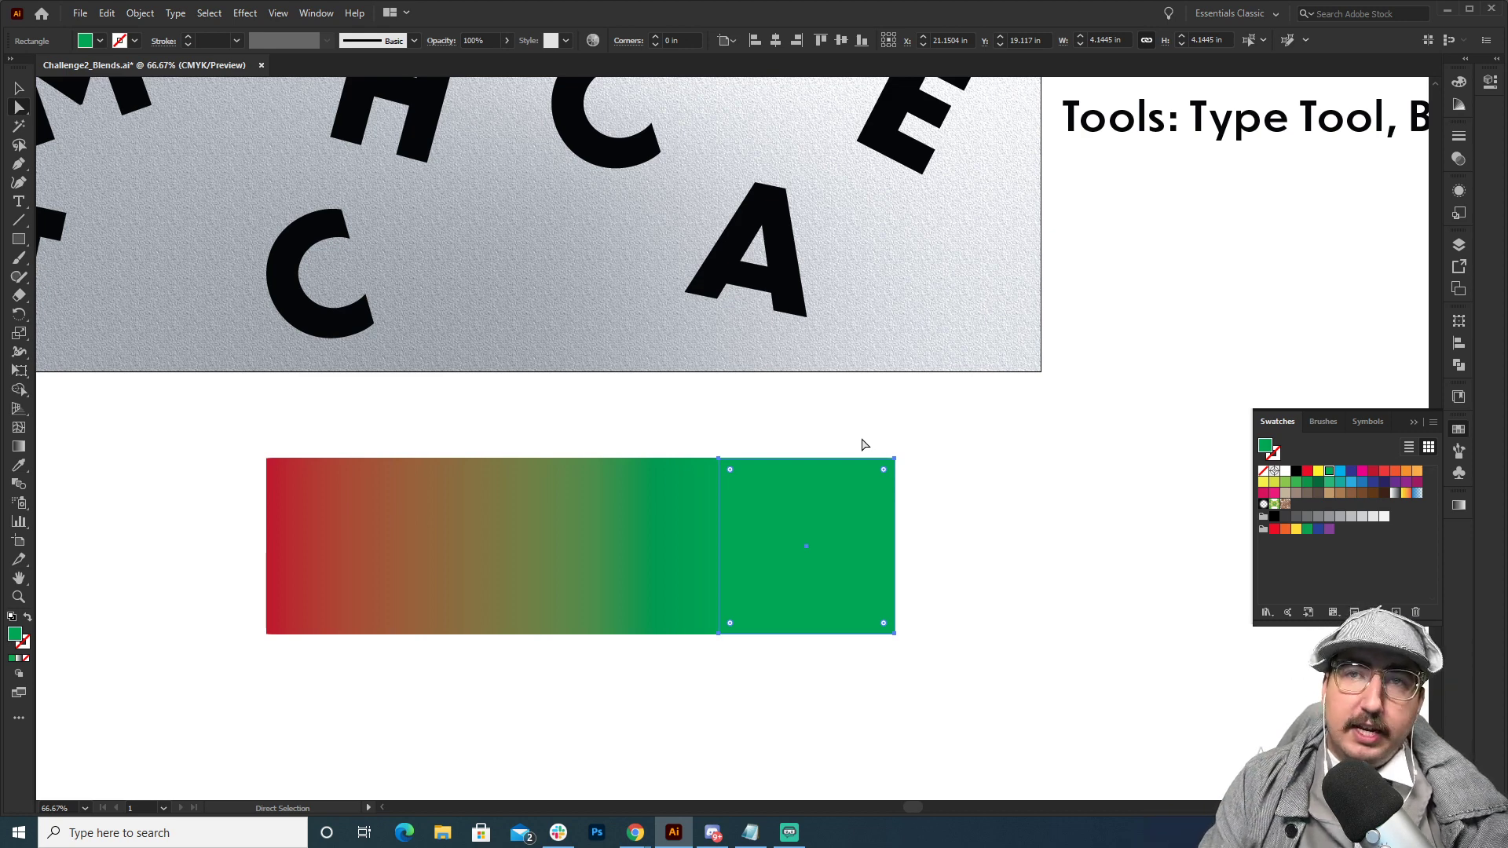
# Set the blend's spacing to Specified Steps with 5 steps.
pyautogui.press('v')
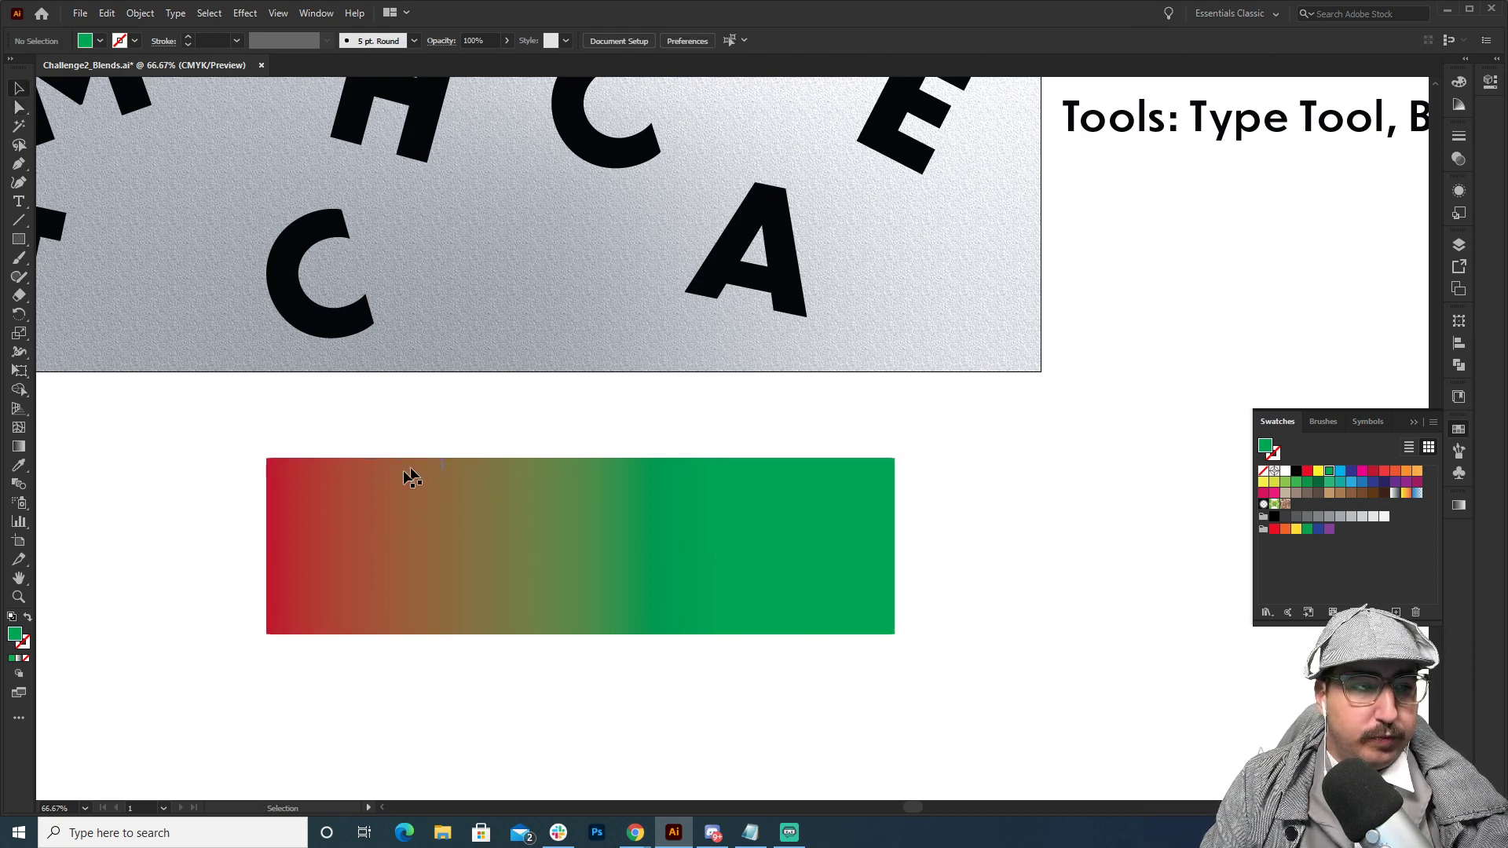
pyautogui.click(409, 518)
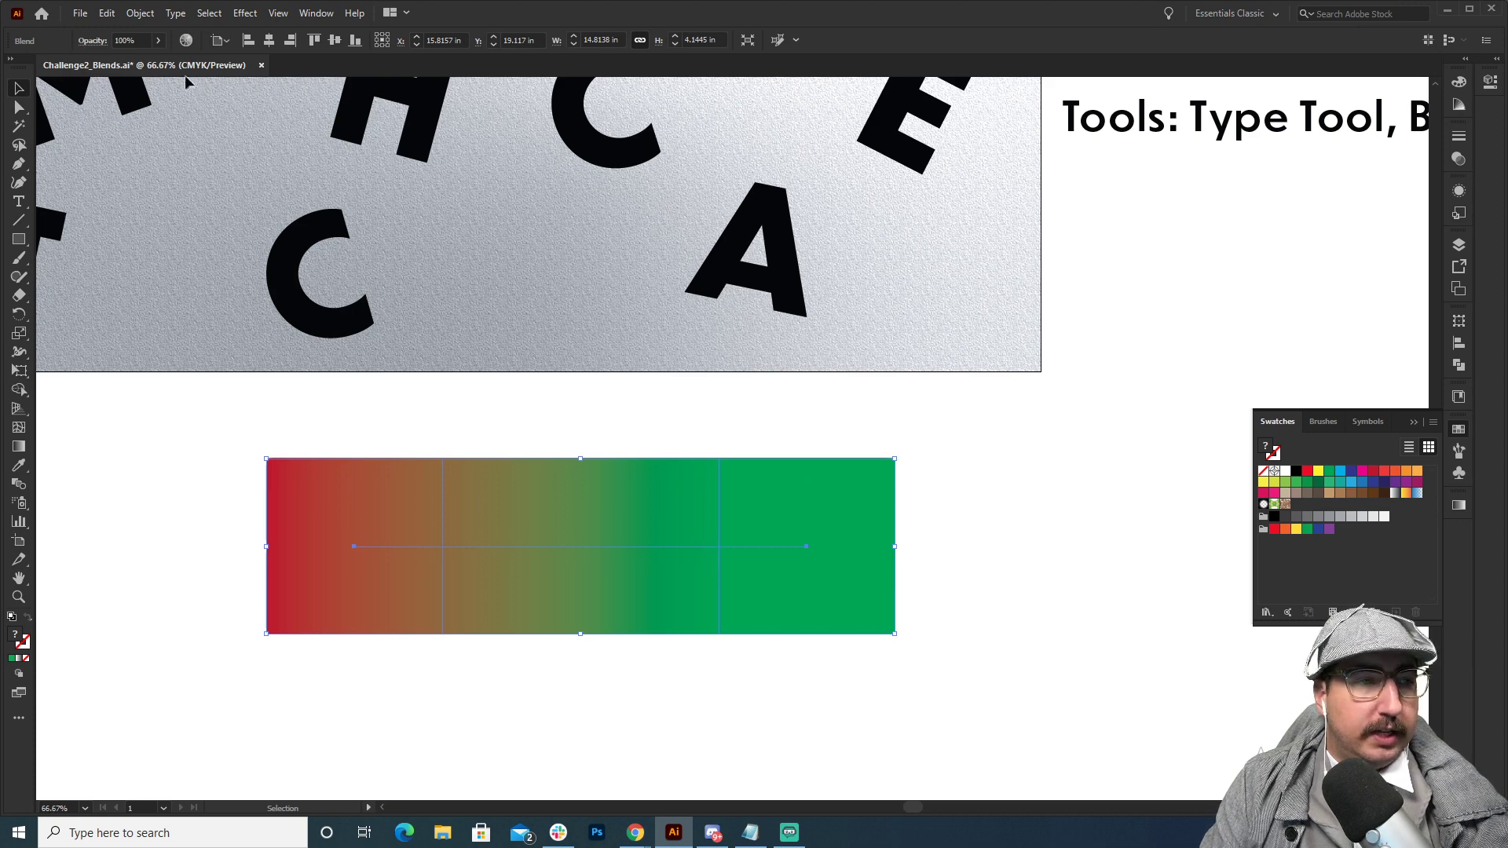
pyautogui.click(146, 17)
pyautogui.moveTo(226, 437)
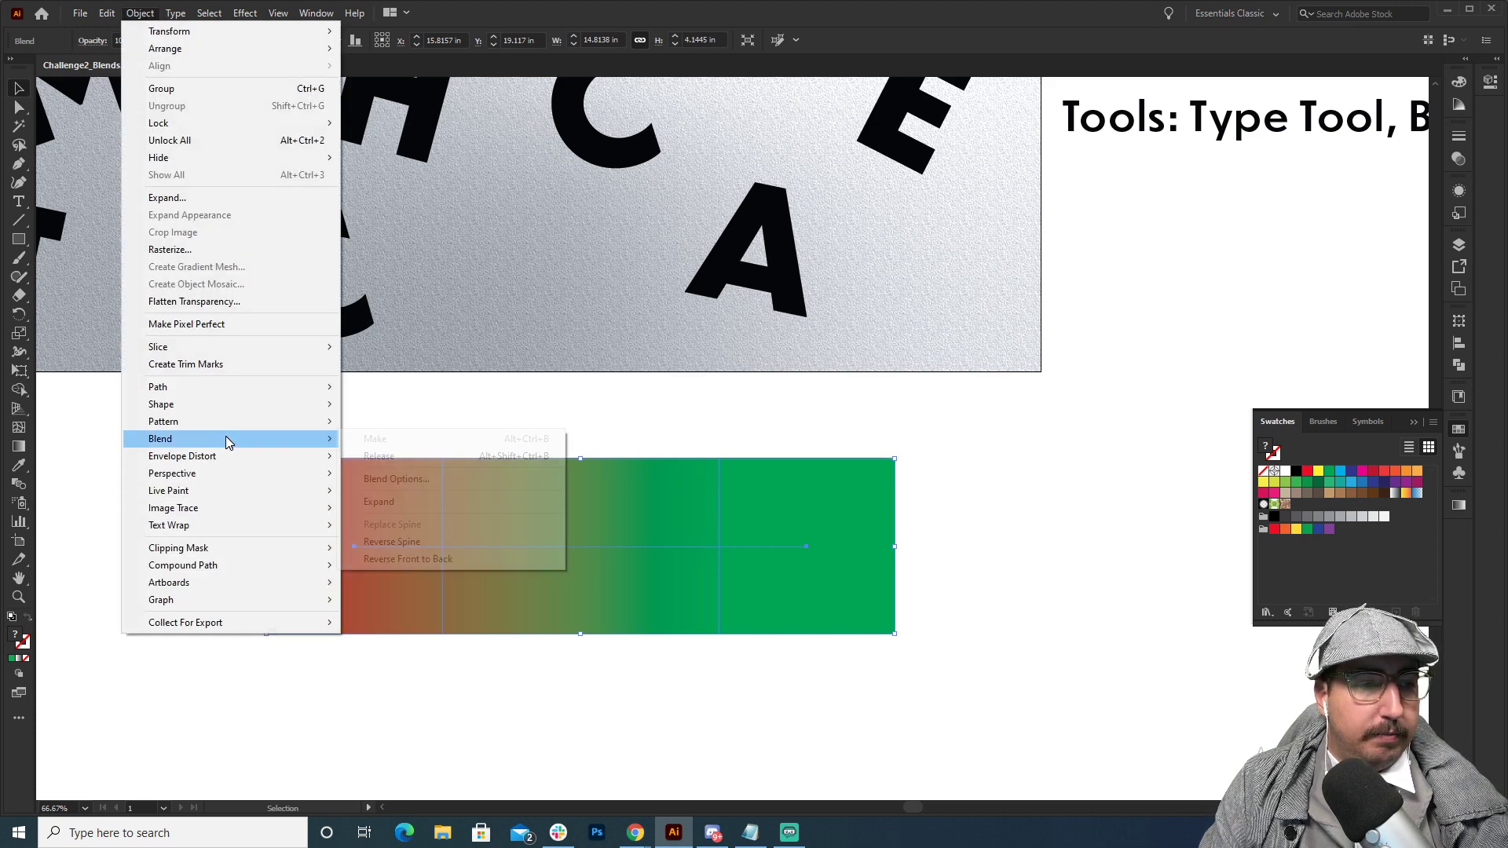
pyautogui.click(408, 482)
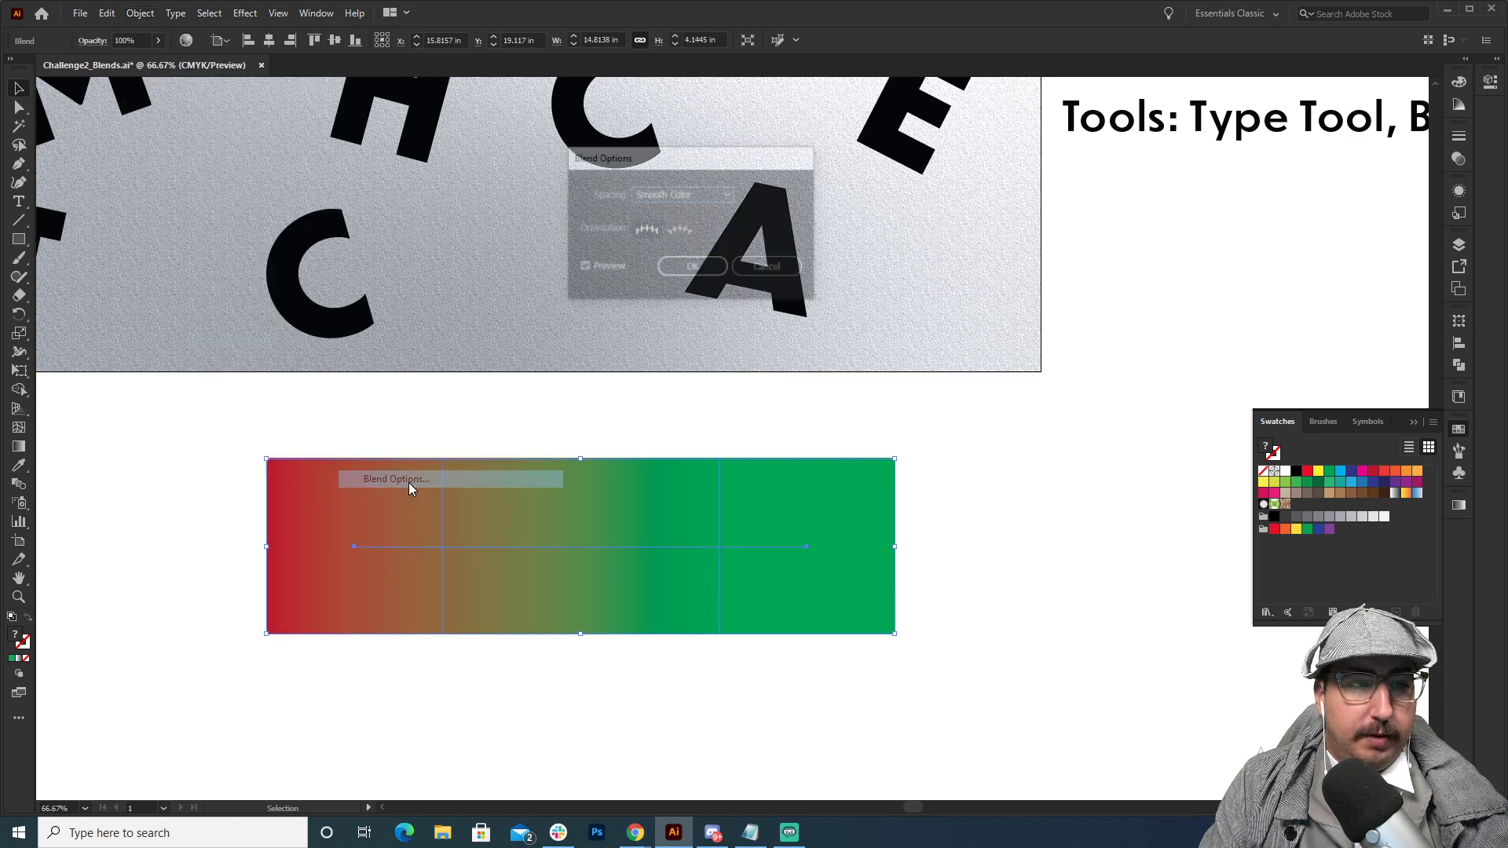
pyautogui.click(684, 192)
pyautogui.click(690, 229)
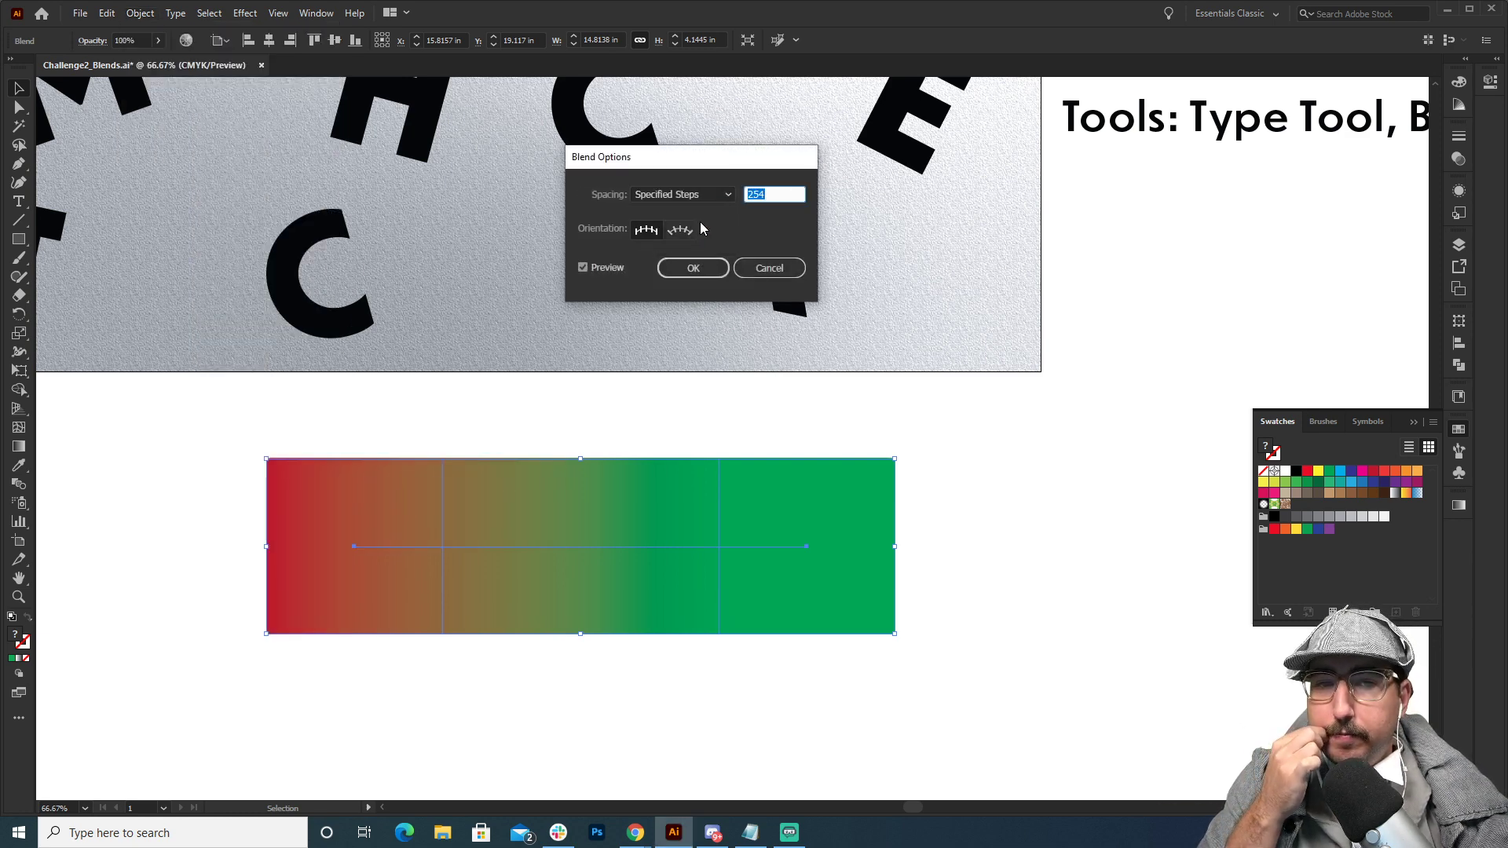
pyautogui.write('5')
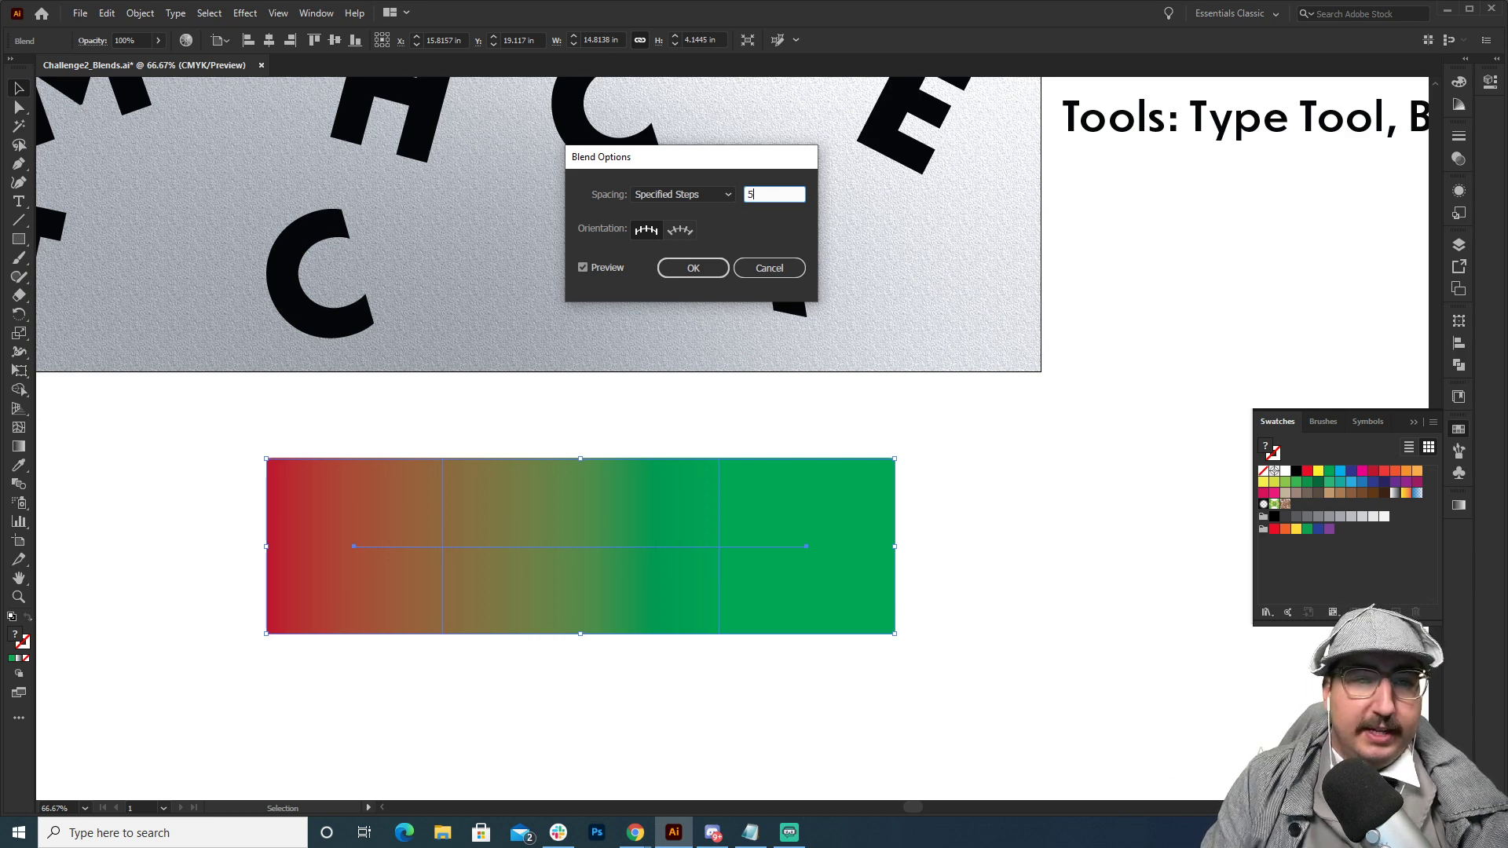
pyautogui.press('Tab')
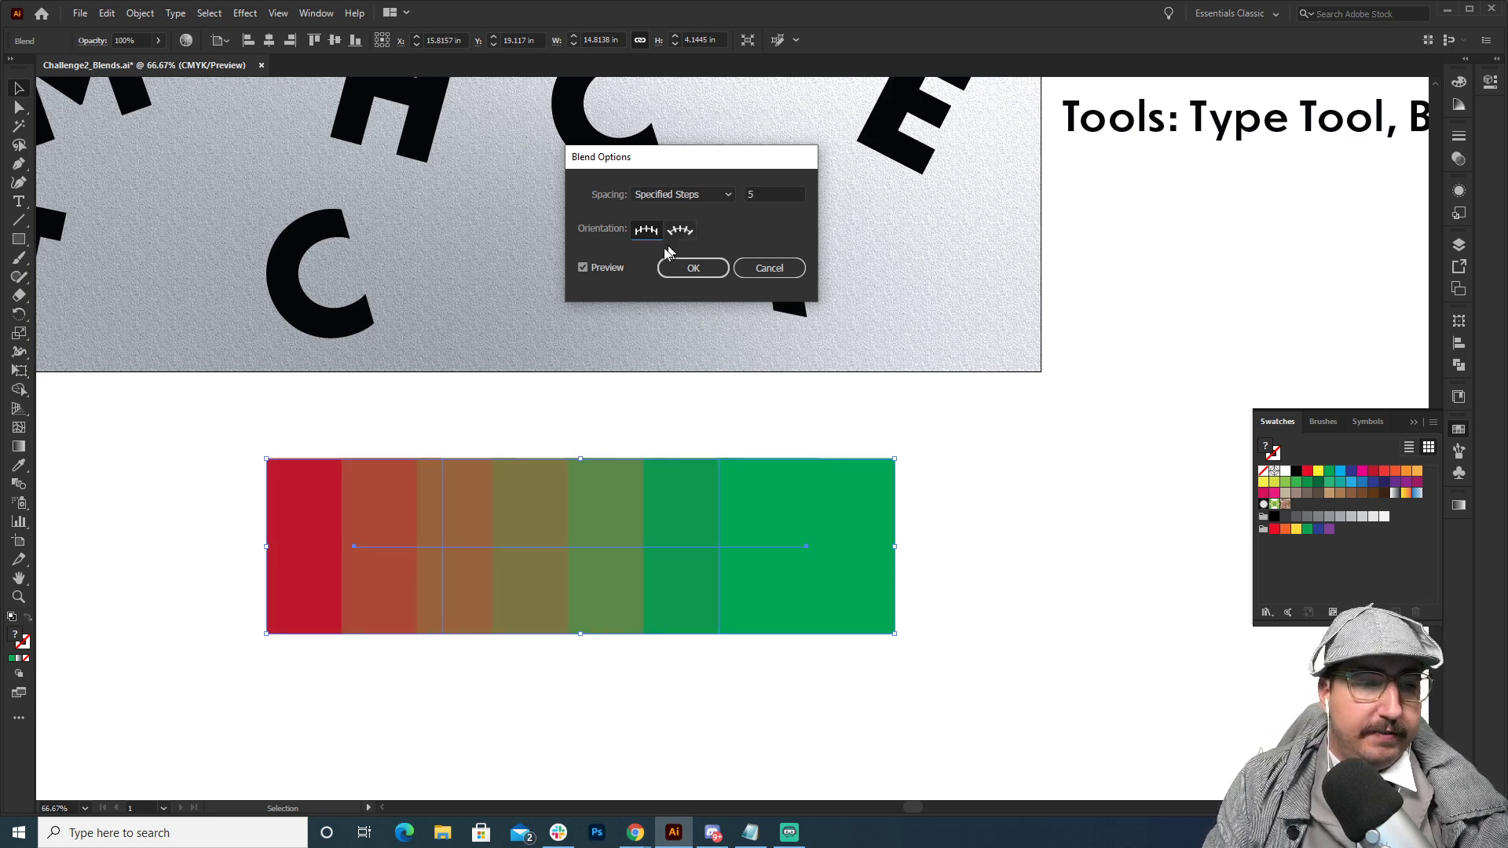
pyautogui.click(710, 274)
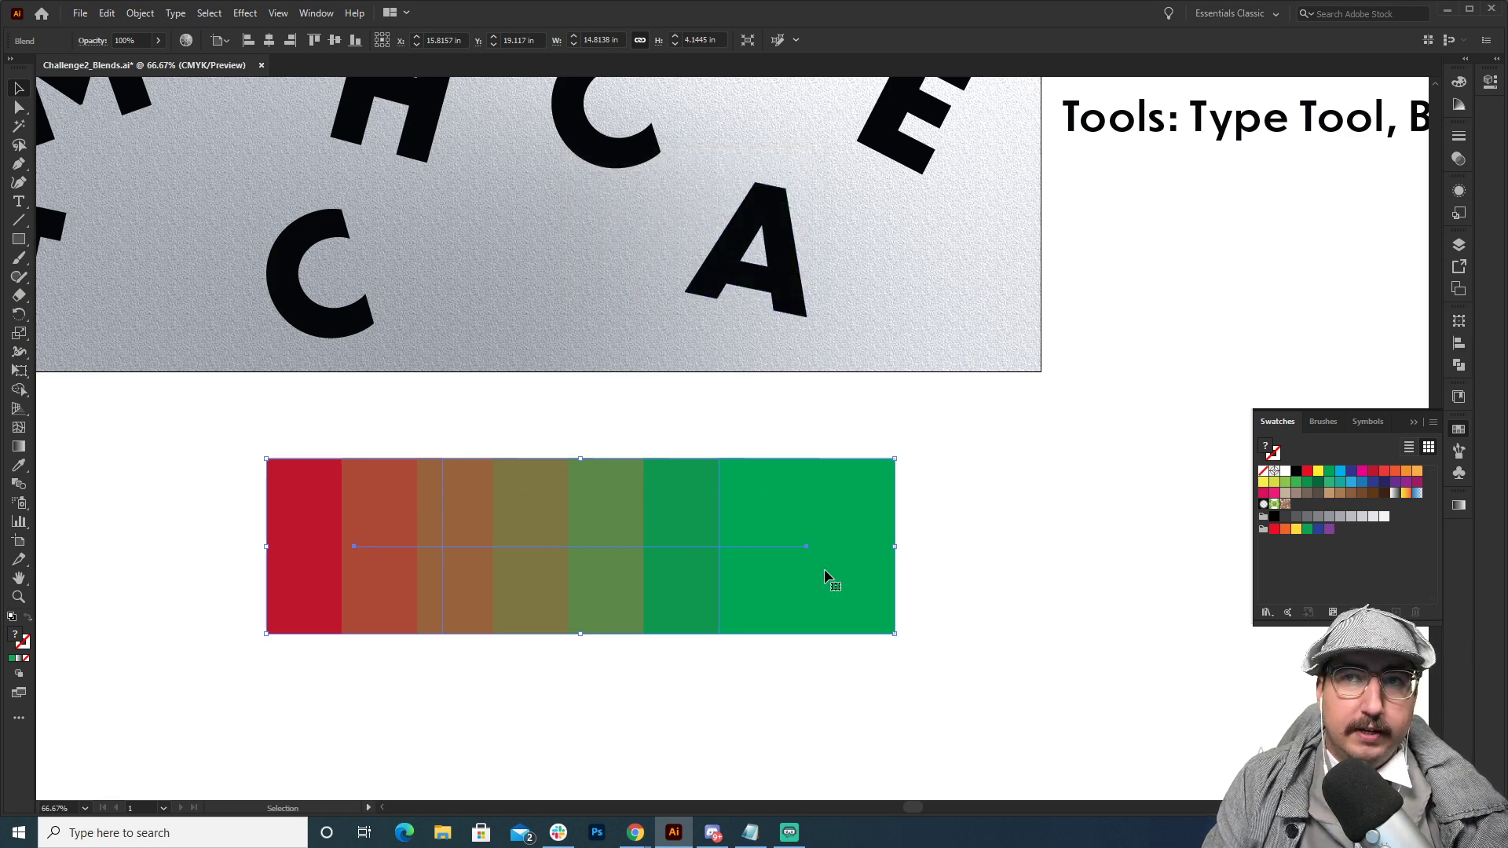
pyautogui.click(968, 542)
# Move only the blend's green end square farther right until gaps separate all the intermediate squares.
pyautogui.scroll(-1, 746, 534)
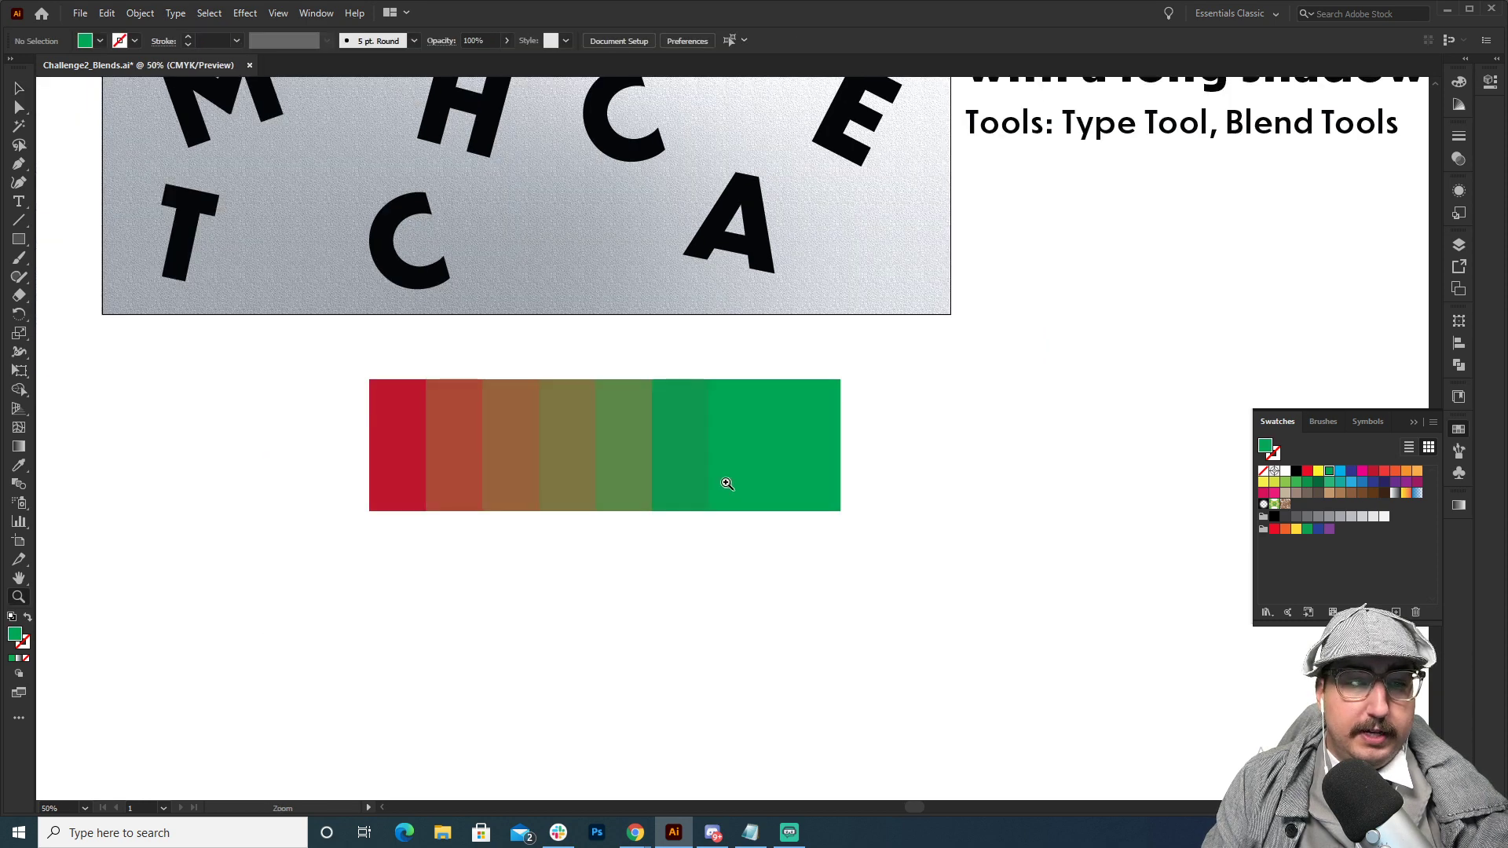
pyautogui.moveTo(723, 482); pyautogui.dragTo(606, 486)
pyautogui.press('a')
pyautogui.moveTo(639, 424); pyautogui.dragTo(1152, 424)
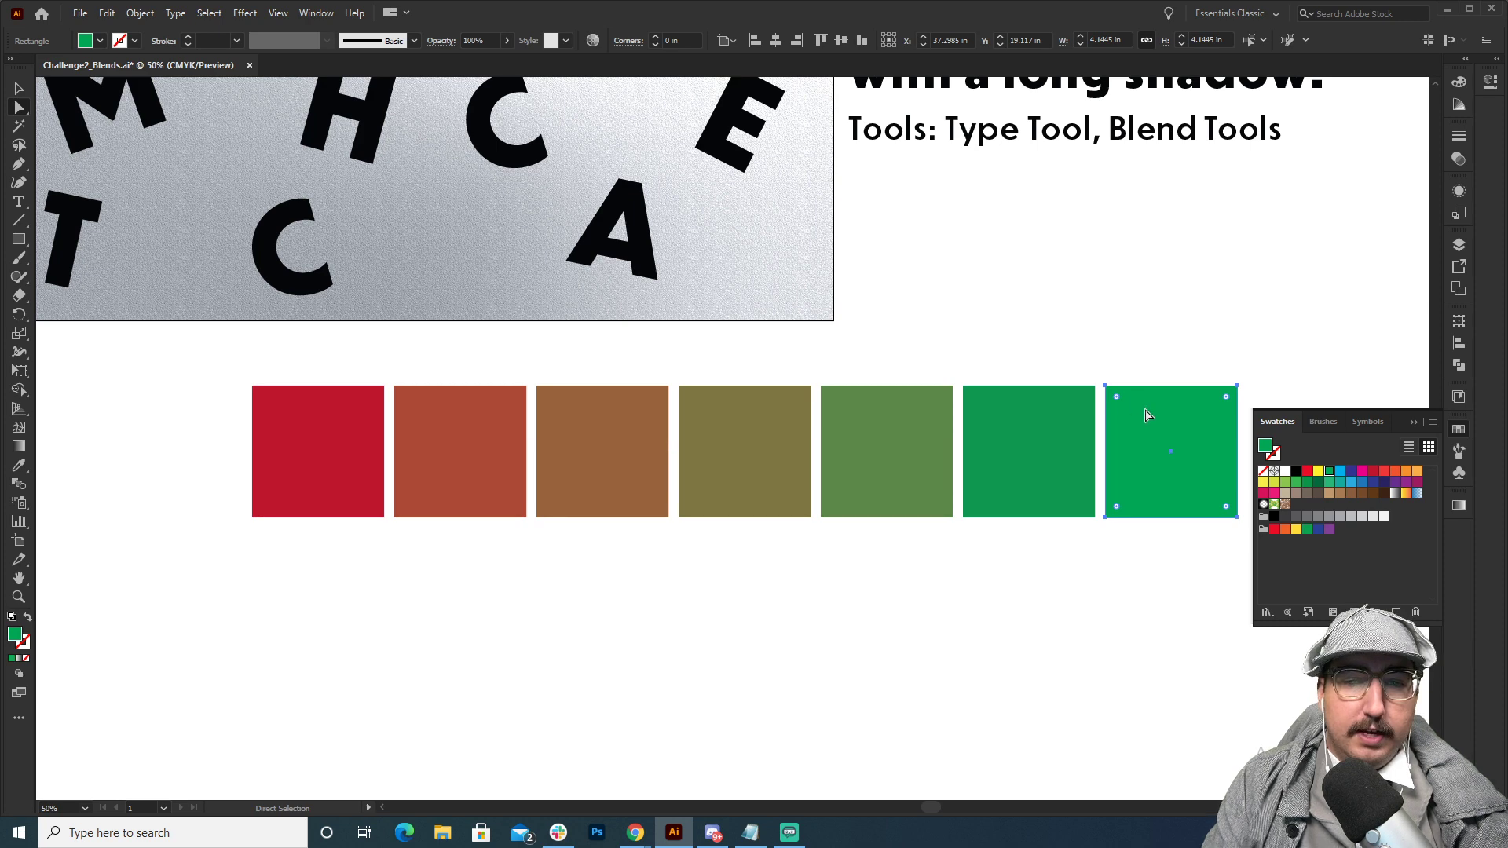
# Move the whole blend lower and scale it down proportionally to about 24.5 in wide.
pyautogui.press('v')
pyautogui.moveTo(792, 448); pyautogui.dragTo(674, 502)
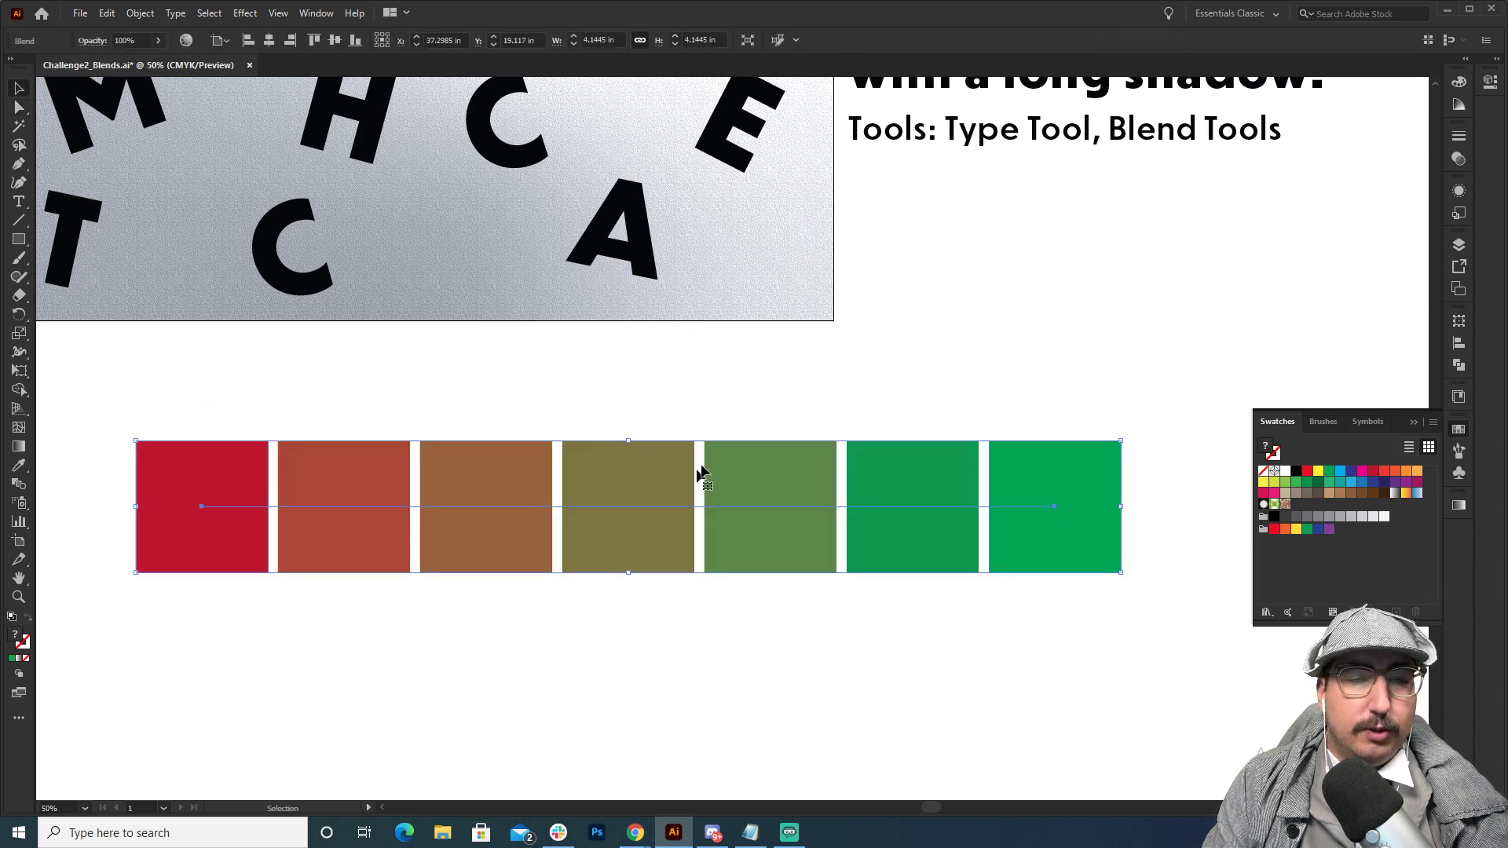
pyautogui.press('s')
pyautogui.moveTo(1090, 298); pyautogui.dragTo(996, 341)
# Duplicate the red-to-green blend as a second row directly below the original.
pyautogui.press('space')
pyautogui.moveTo(713, 473); pyautogui.dragTo(760, 455)
pyautogui.press('v')
pyautogui.click(775, 427)
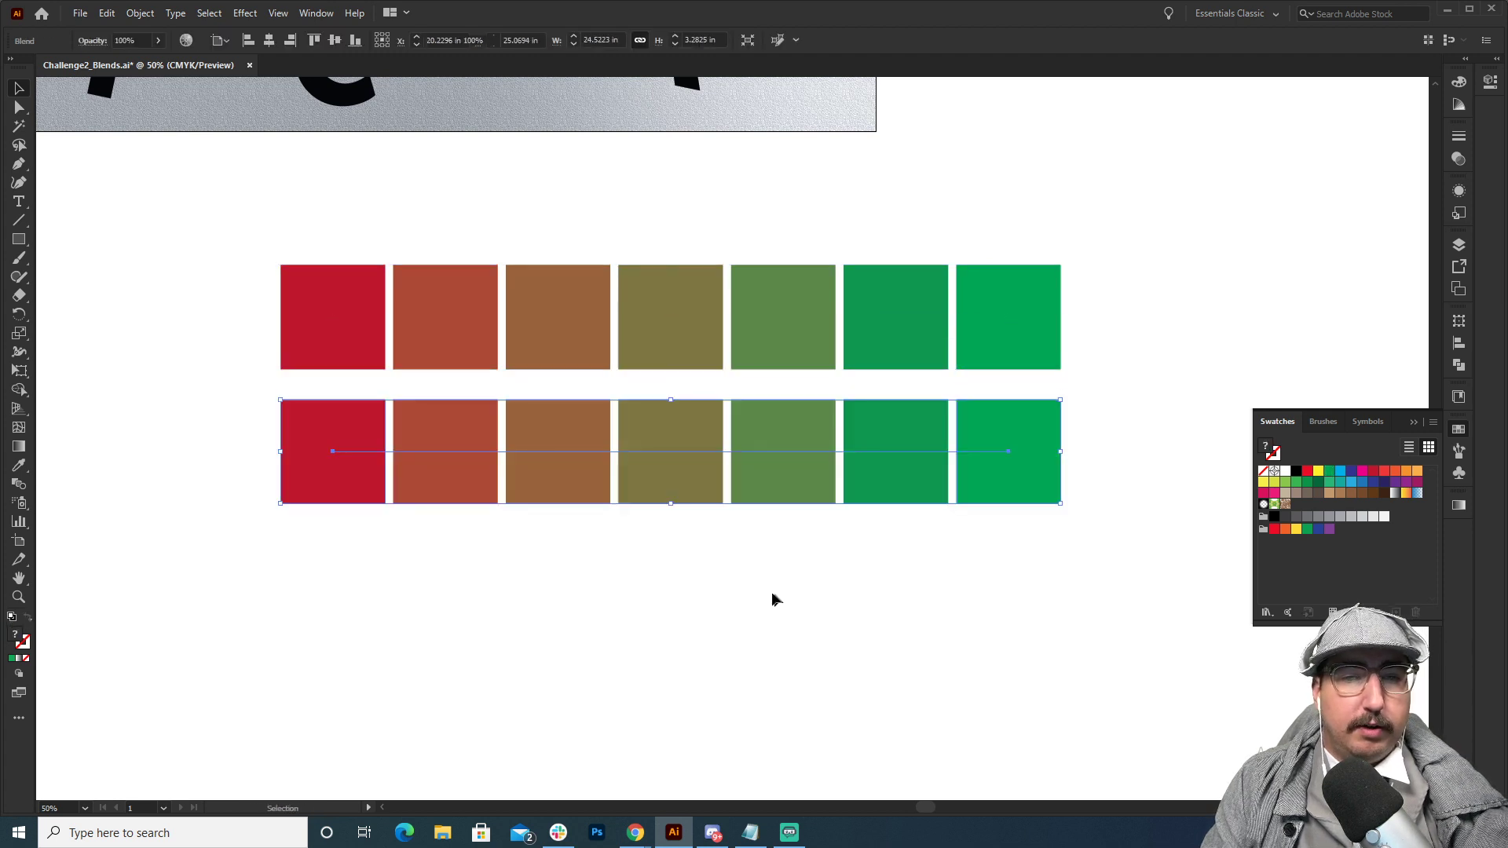
# Recolor the red end square of the second row's blend to dark blue.
pyautogui.press('a')
pyautogui.click(351, 477)
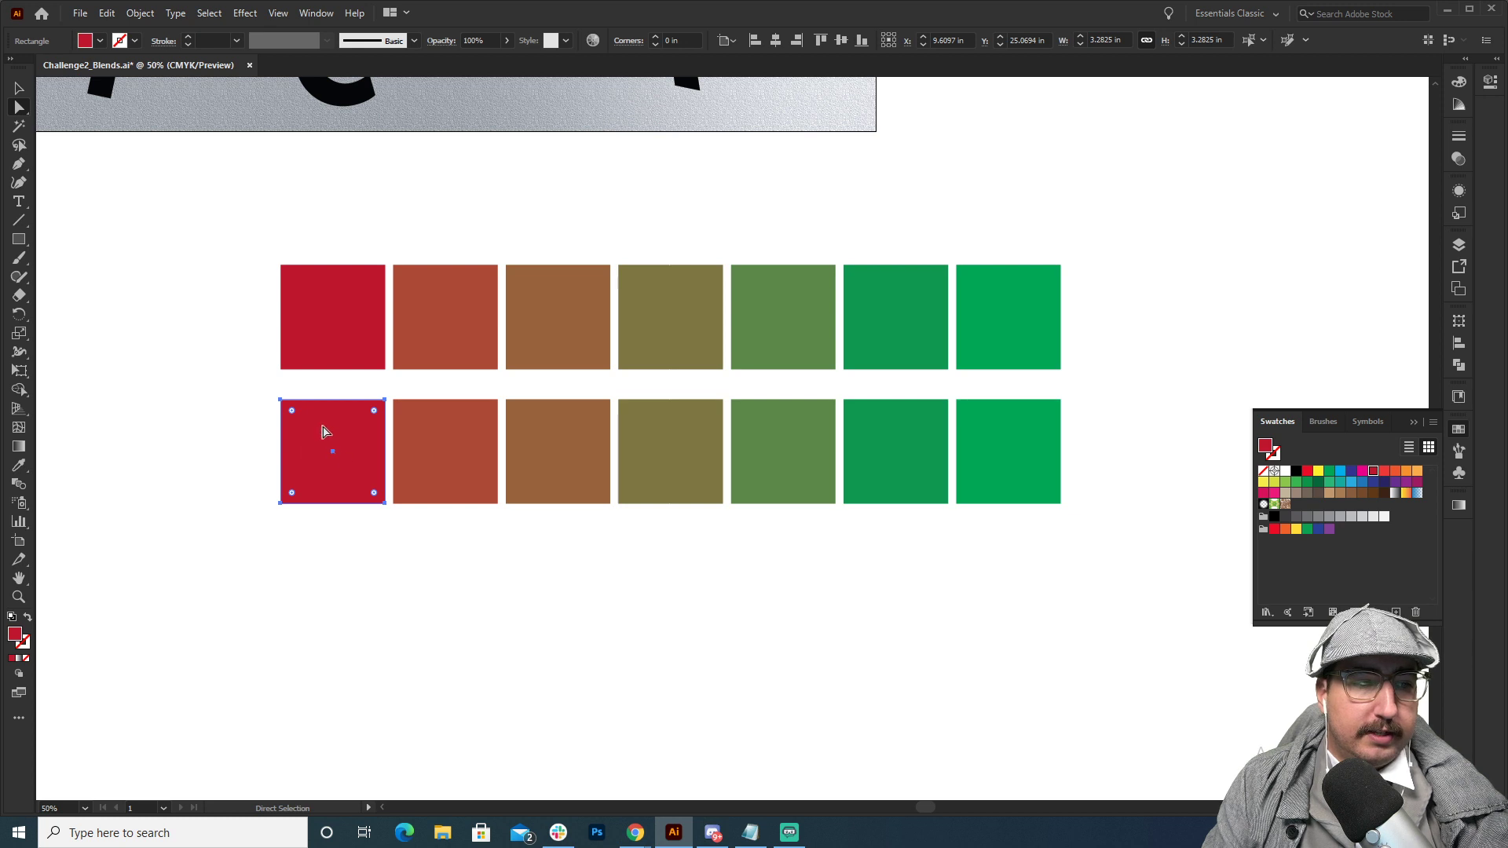
pyautogui.click(1373, 484)
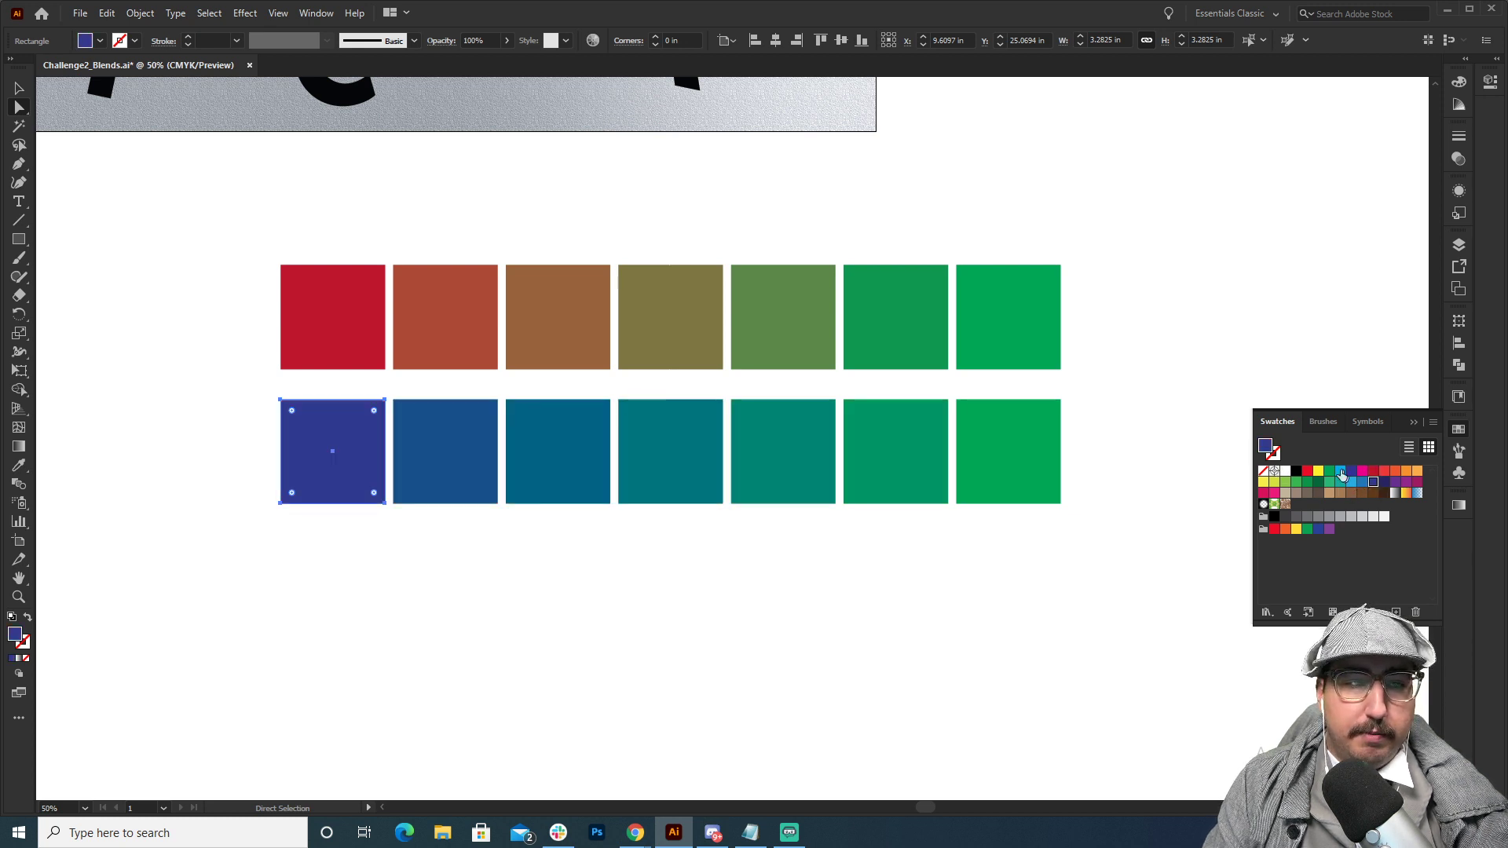
pyautogui.click(1178, 334)
# Duplicate the blue-to-green blend as a third row directly below it.
pyautogui.press('v')
pyautogui.moveTo(710, 448); pyautogui.dragTo(728, 587)
pyautogui.click(1107, 558)
# Recolor the third row's blend ends, making the green square purple and the blue square yellow.
pyautogui.press('a')
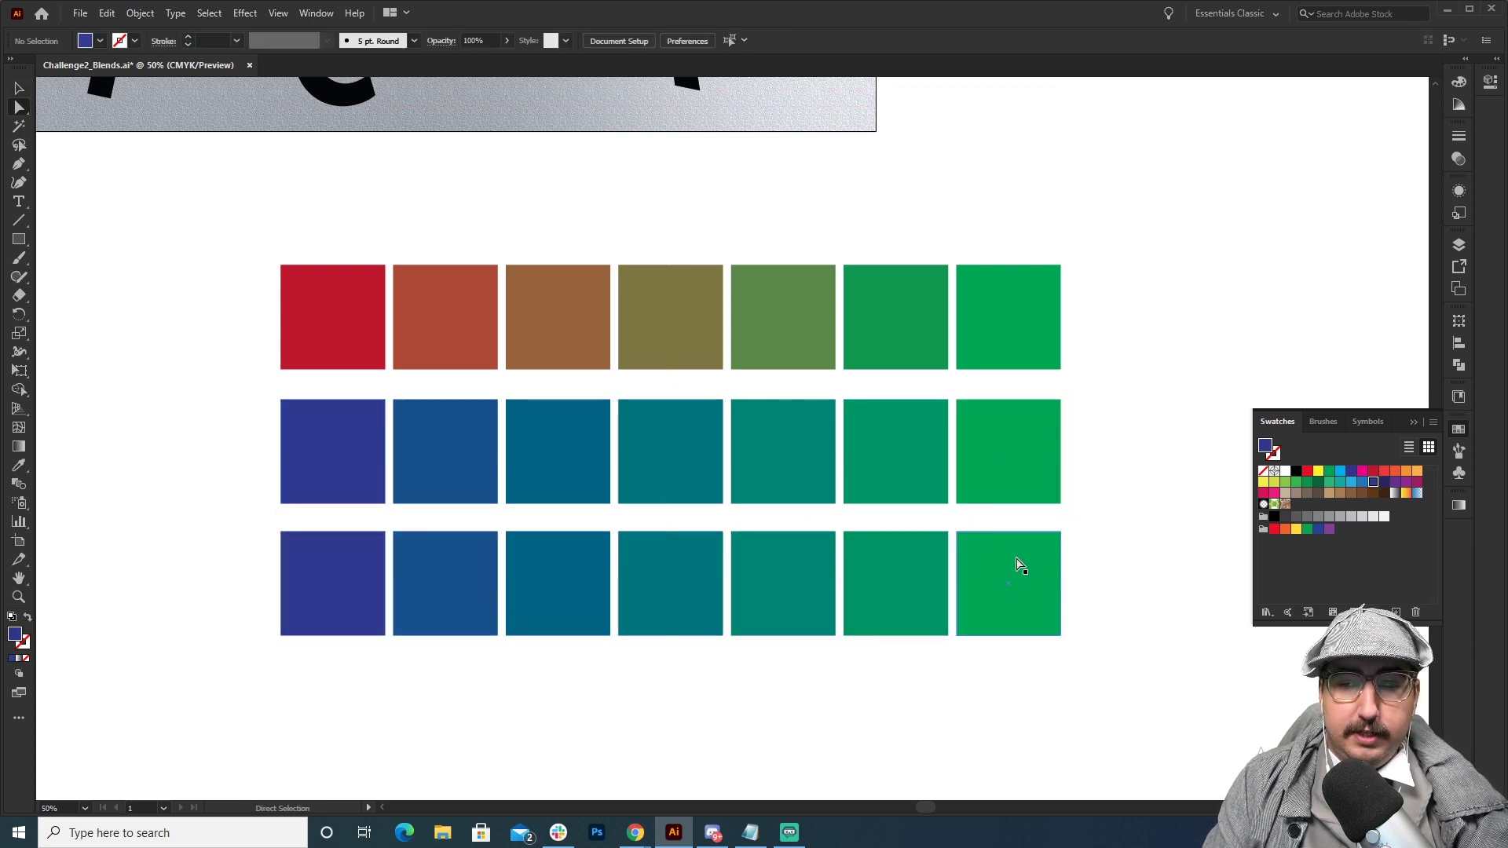
pyautogui.click(1017, 562)
pyautogui.click(1397, 482)
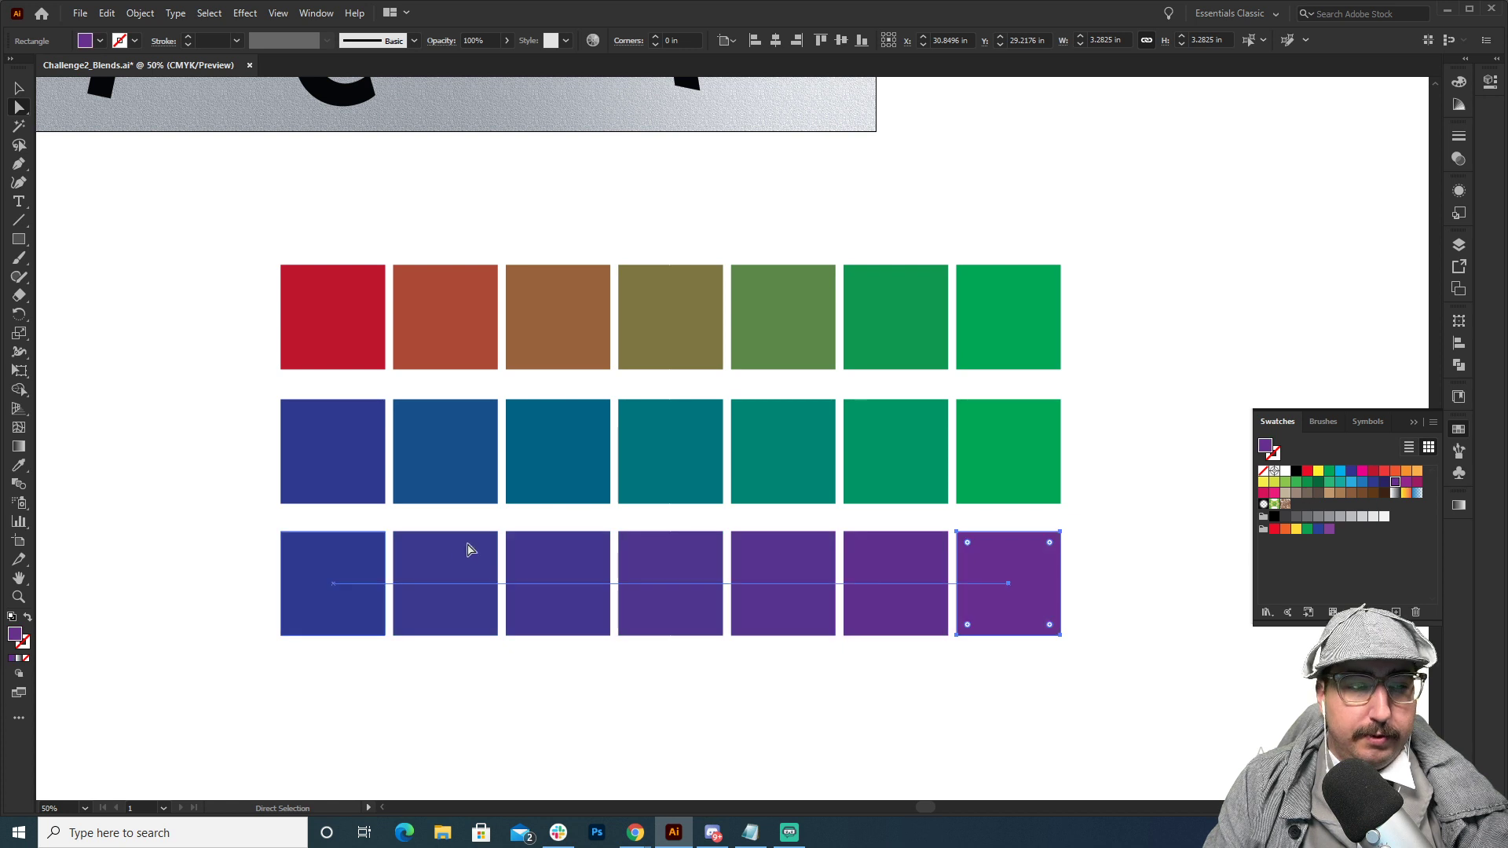
pyautogui.click(361, 550)
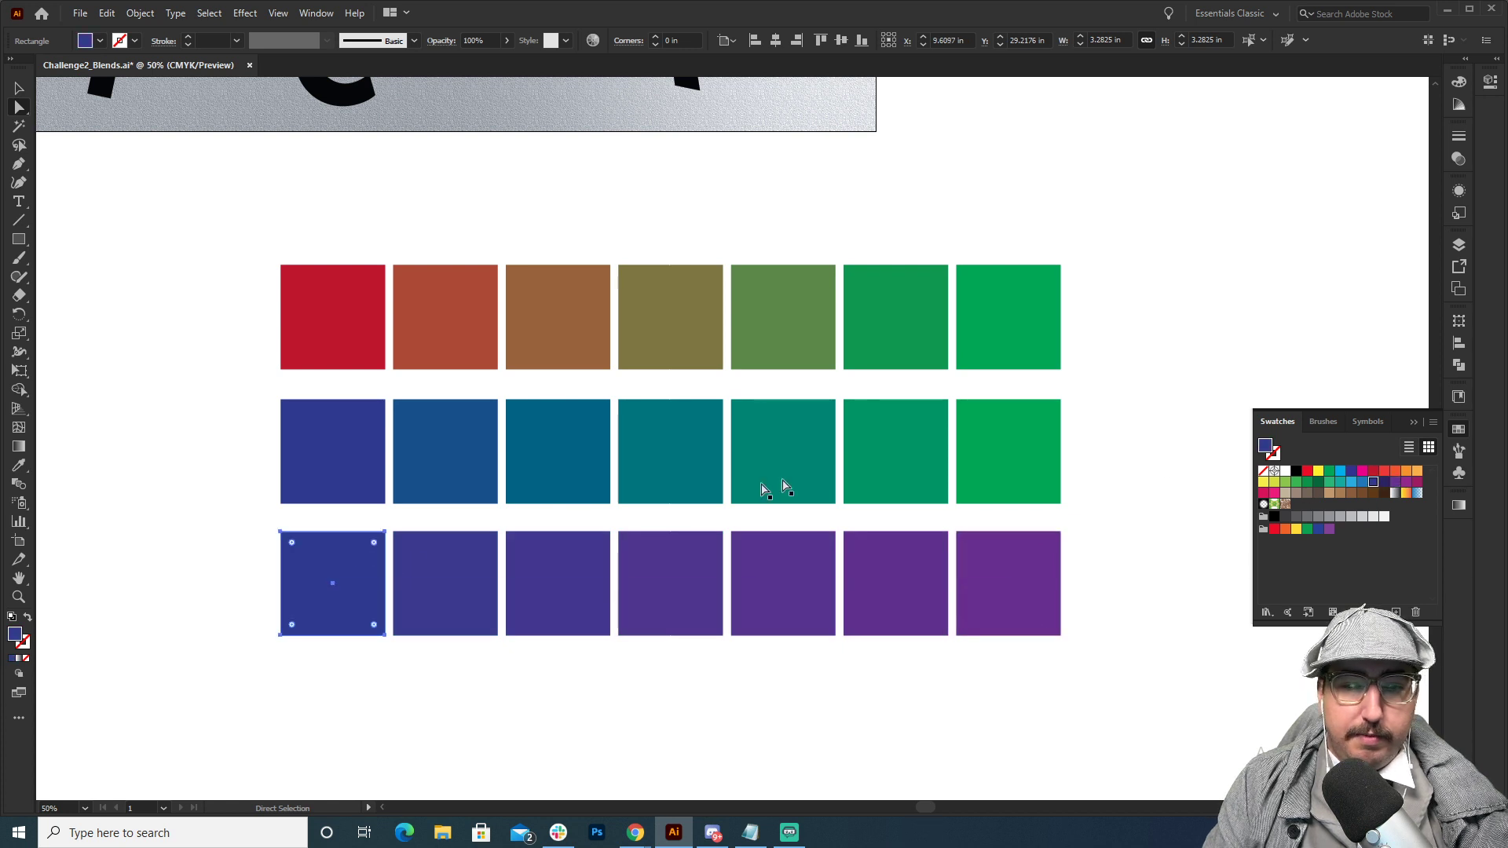
pyautogui.click(1317, 470)
pyautogui.click(1175, 370)
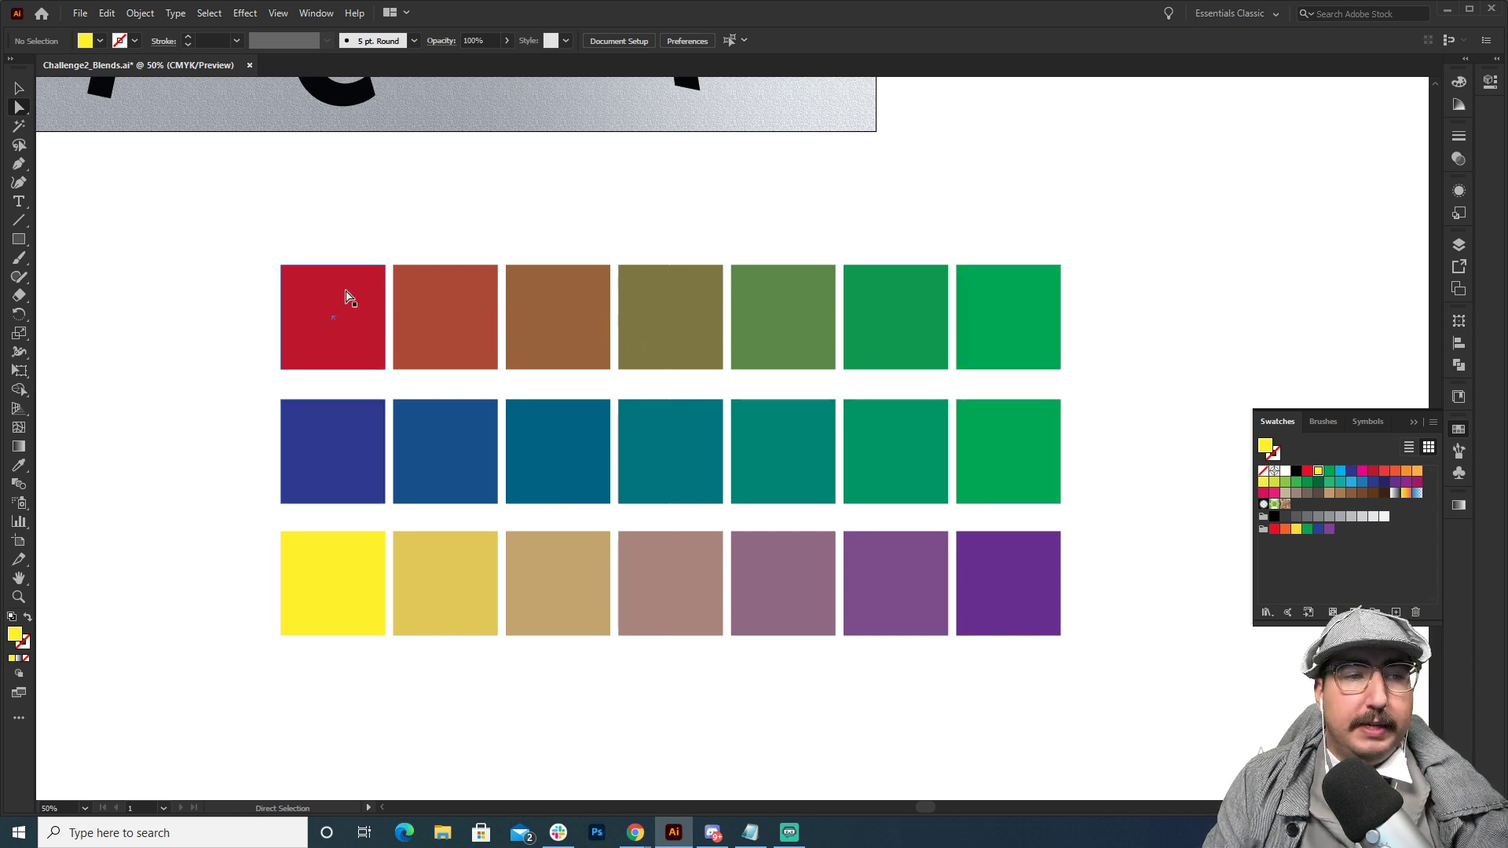
# Round the corners of the top row's green end square to about 1.64 in, turning it into a circle.
pyautogui.click(312, 313)
pyautogui.click(995, 286)
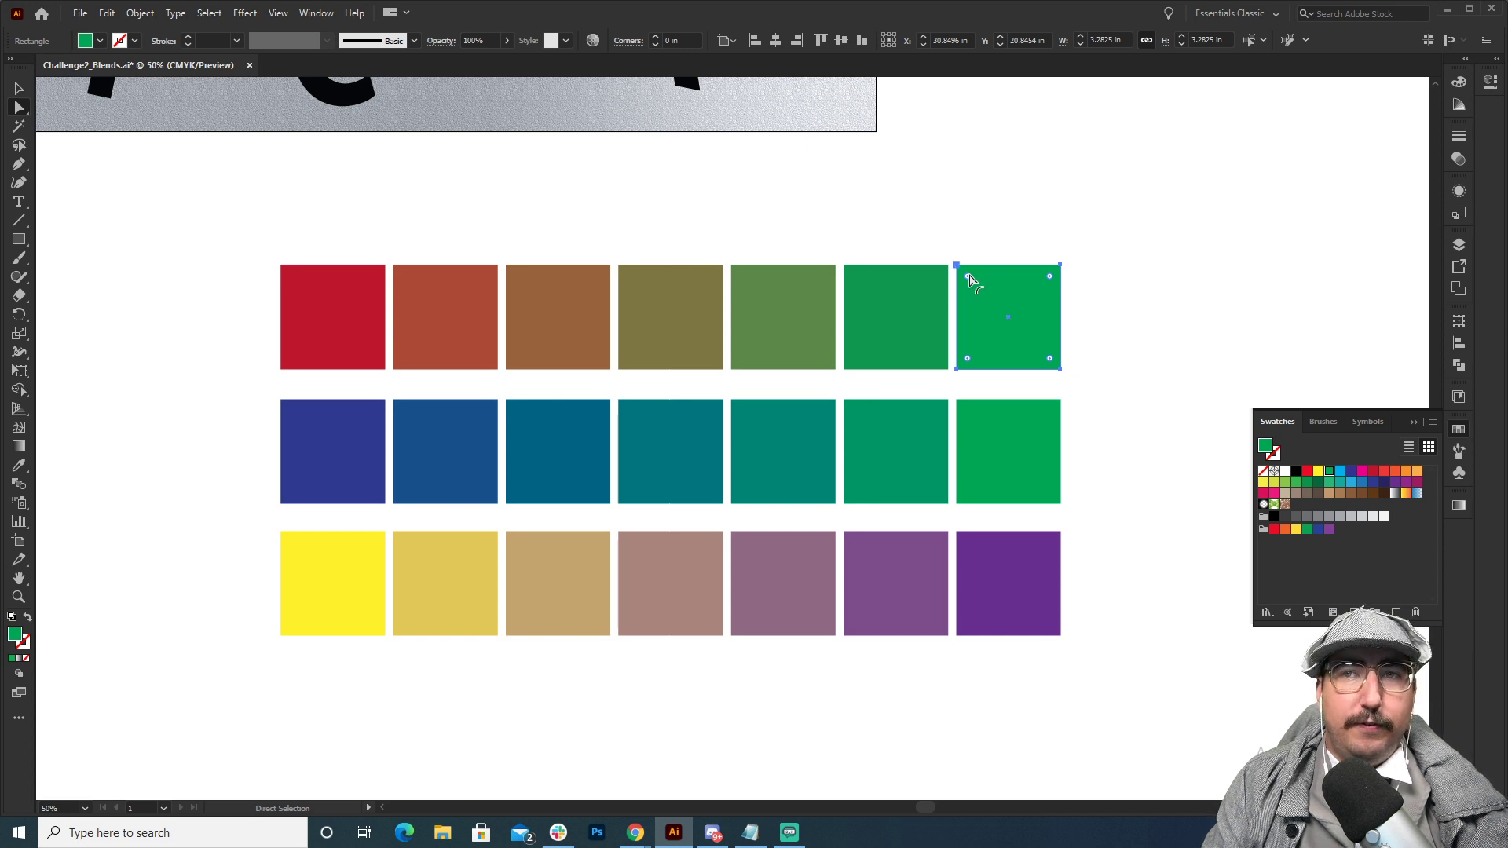
pyautogui.moveTo(968, 279); pyautogui.dragTo(1121, 394)
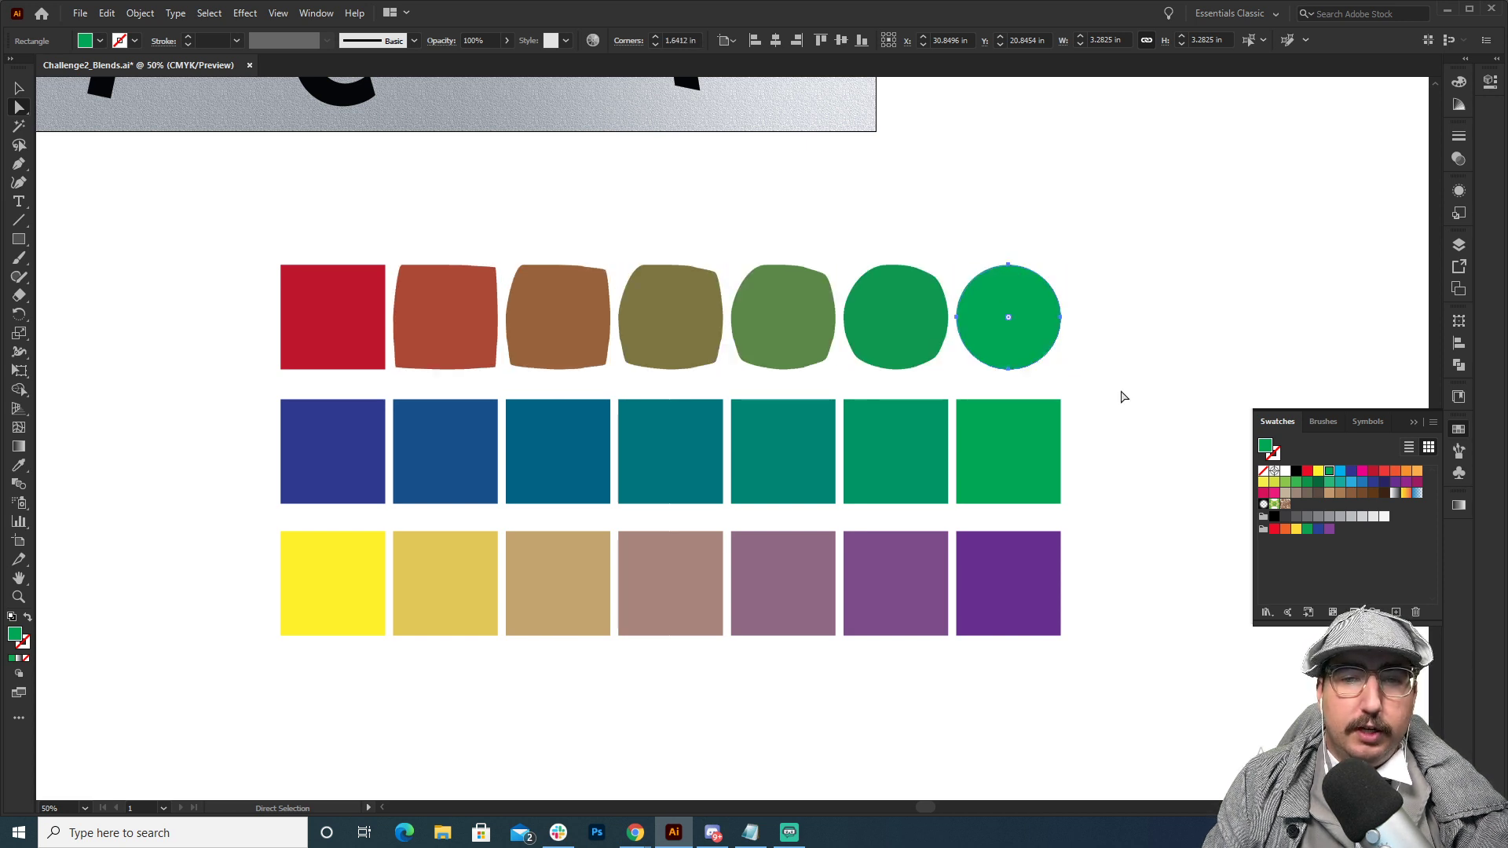
pyautogui.press('v')
pyautogui.click(1134, 336)
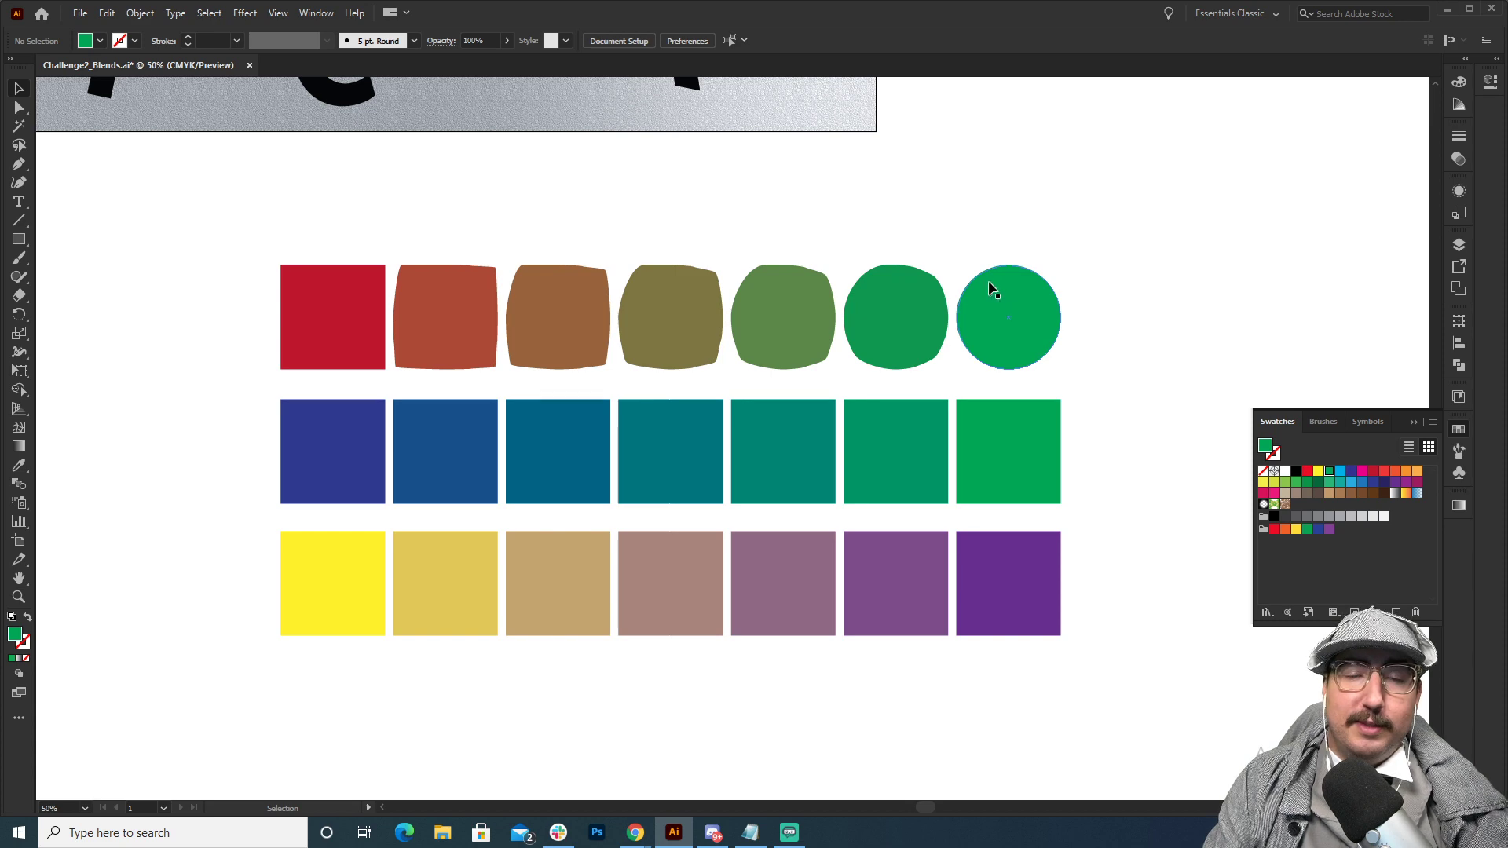
# Delete the three rows of coloured demonstration blends below the artboard.
pyautogui.moveTo(1115, 238); pyautogui.dragTo(313, 692)
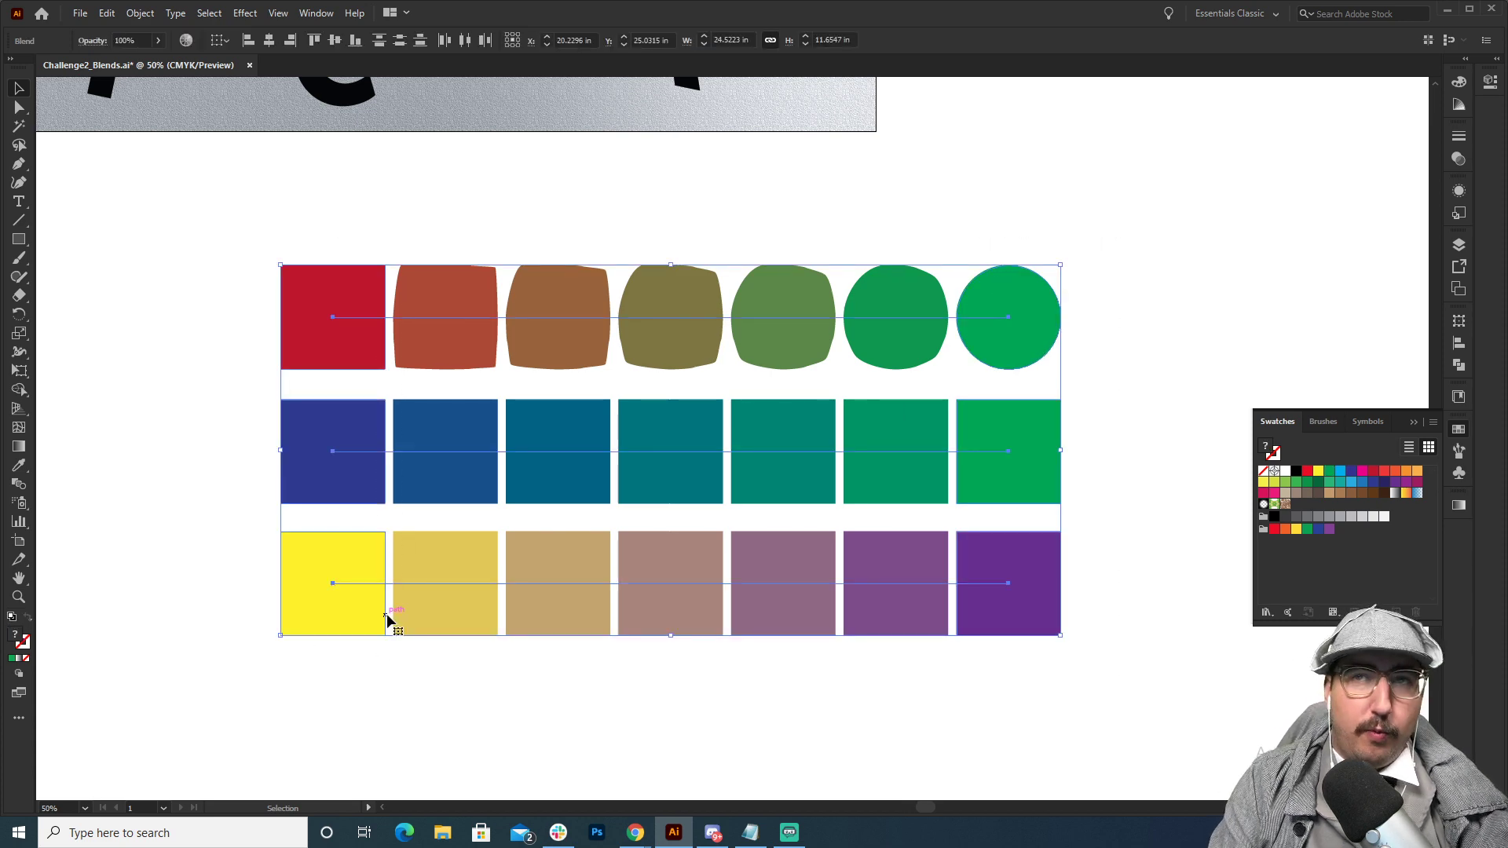
pyautogui.press('Delete')
# Fill the letter O in the upper row of the artboard with red.
pyautogui.scroll(10, 399, 623)
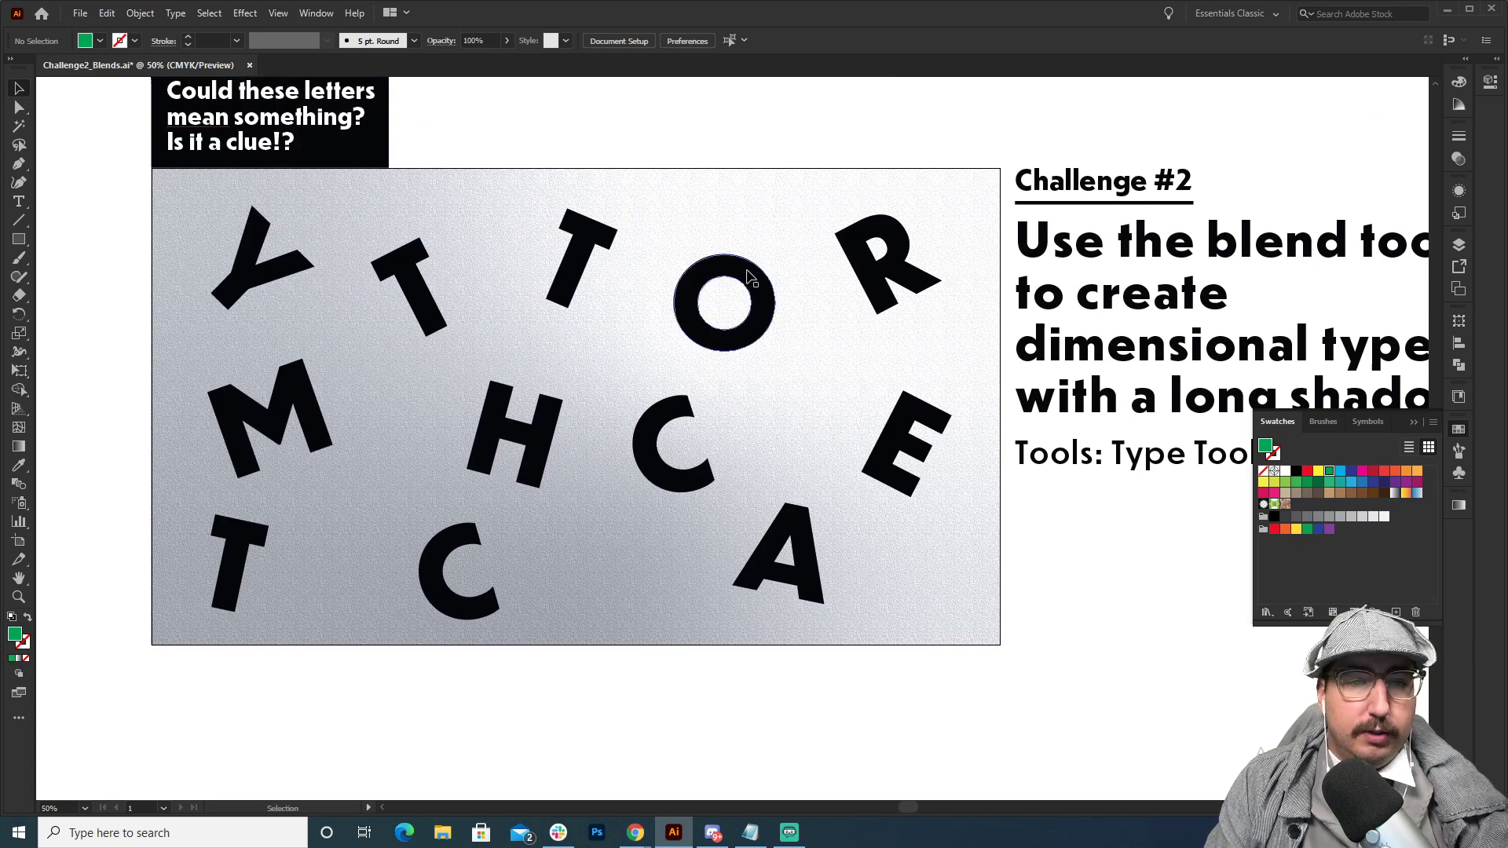
pyautogui.click(739, 339)
pyautogui.press('z')
pyautogui.click(748, 360)
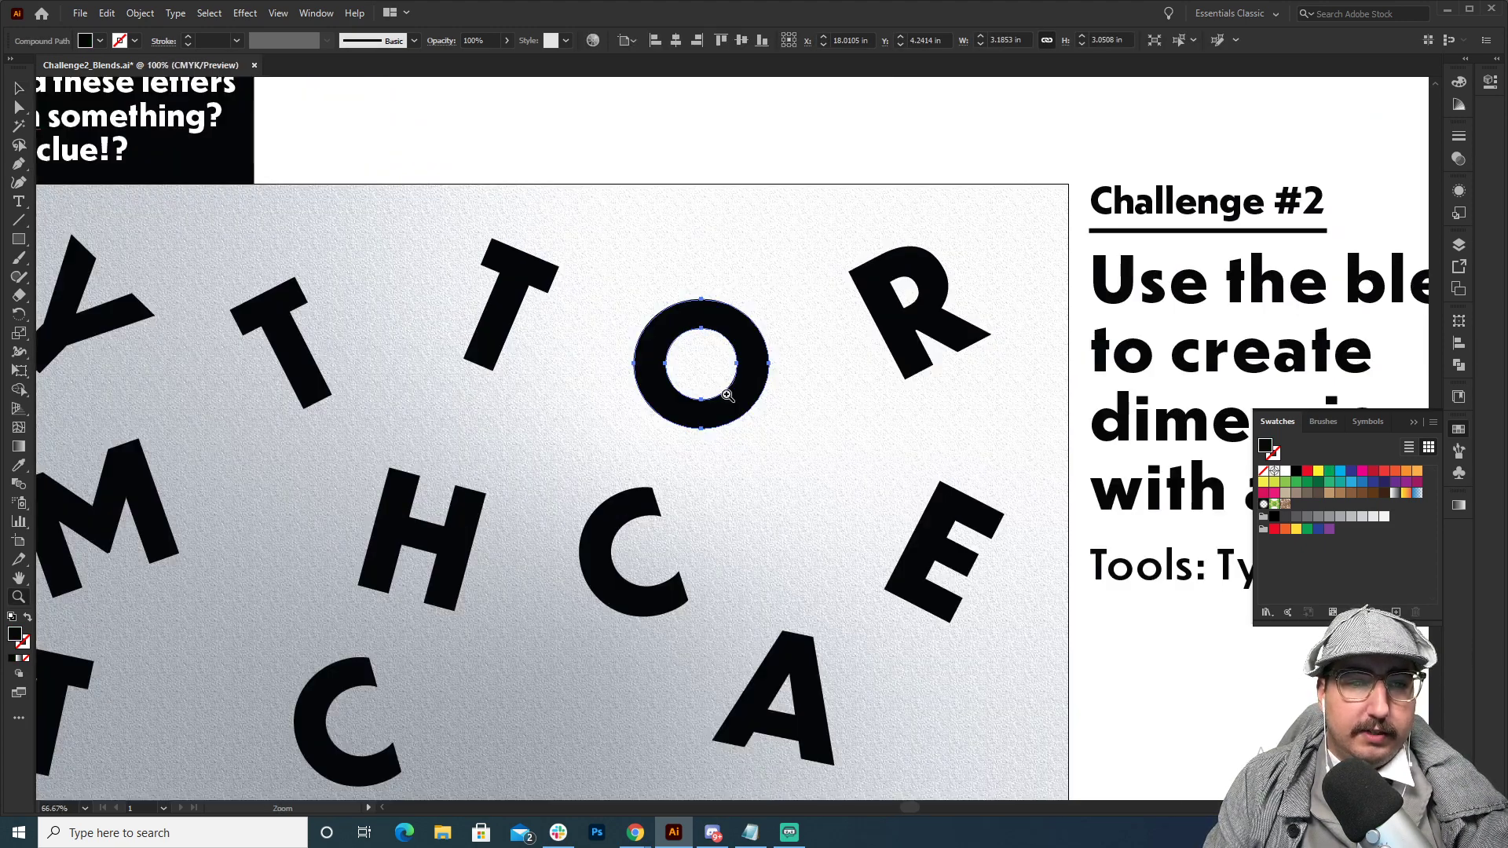
pyautogui.click(728, 391)
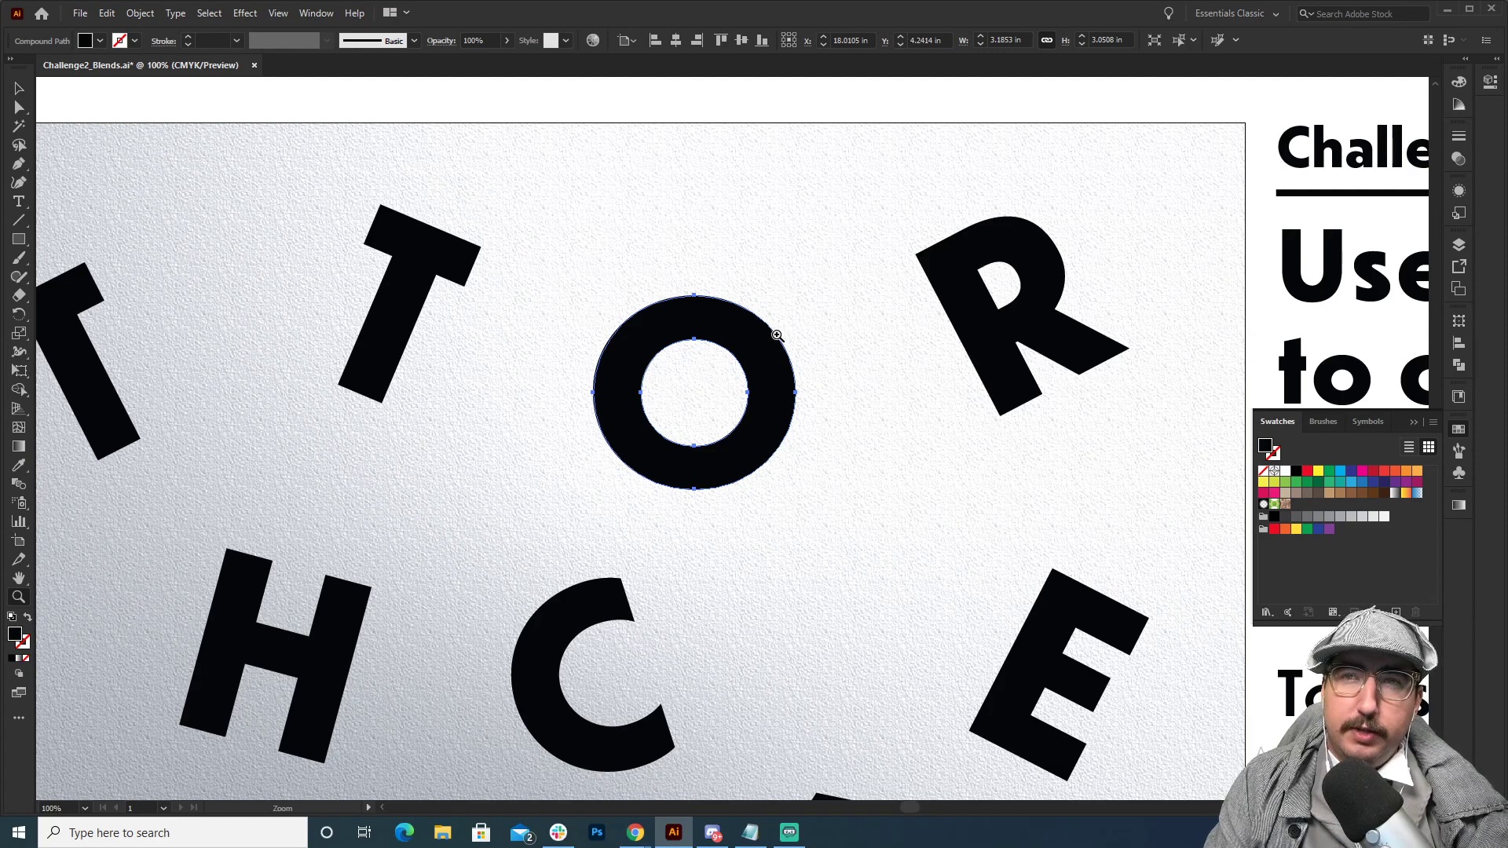
pyautogui.press('v')
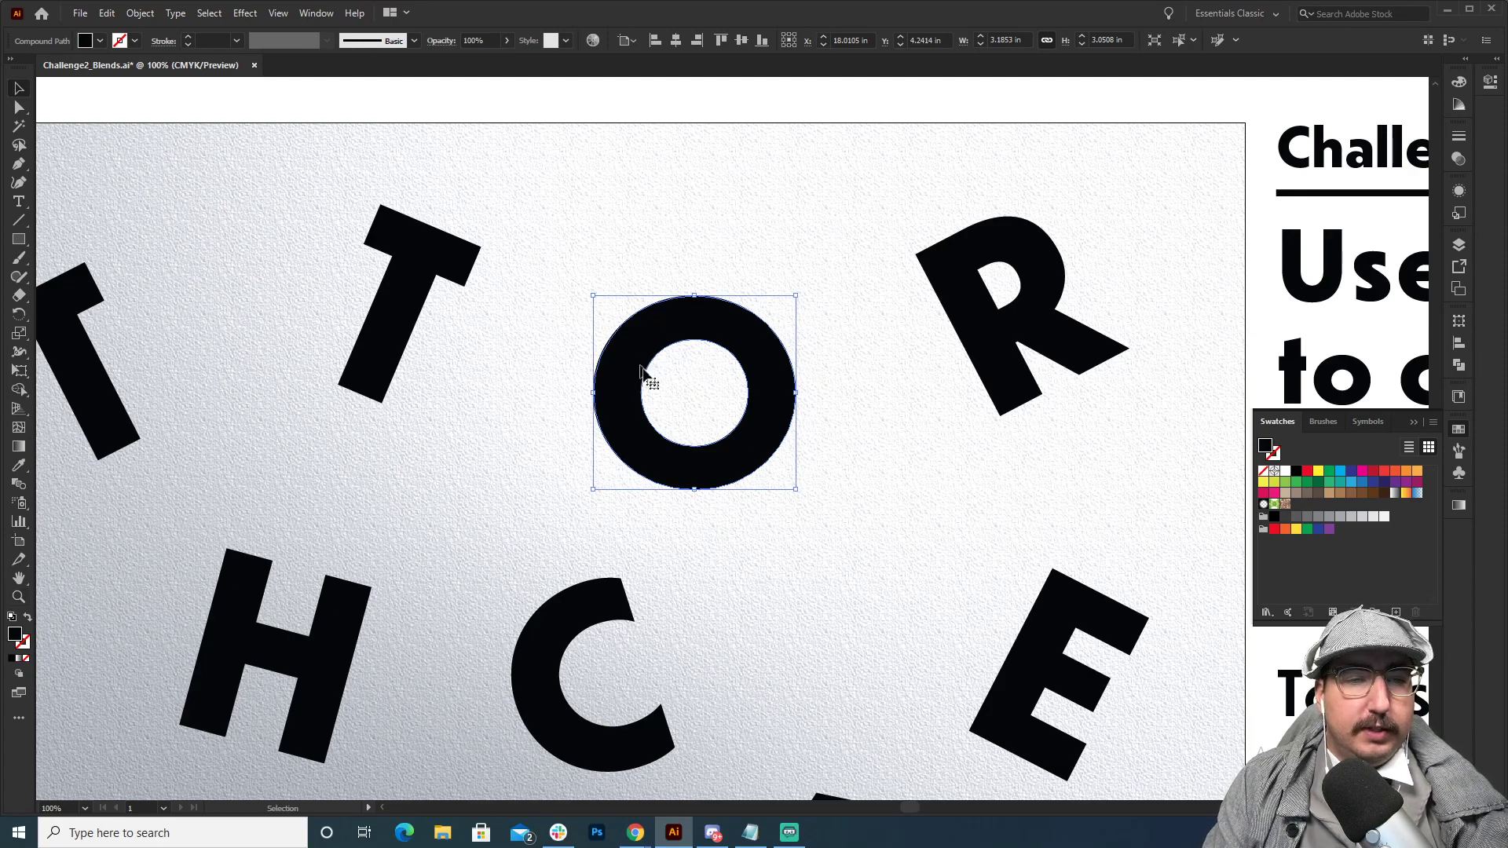
pyautogui.press('a')
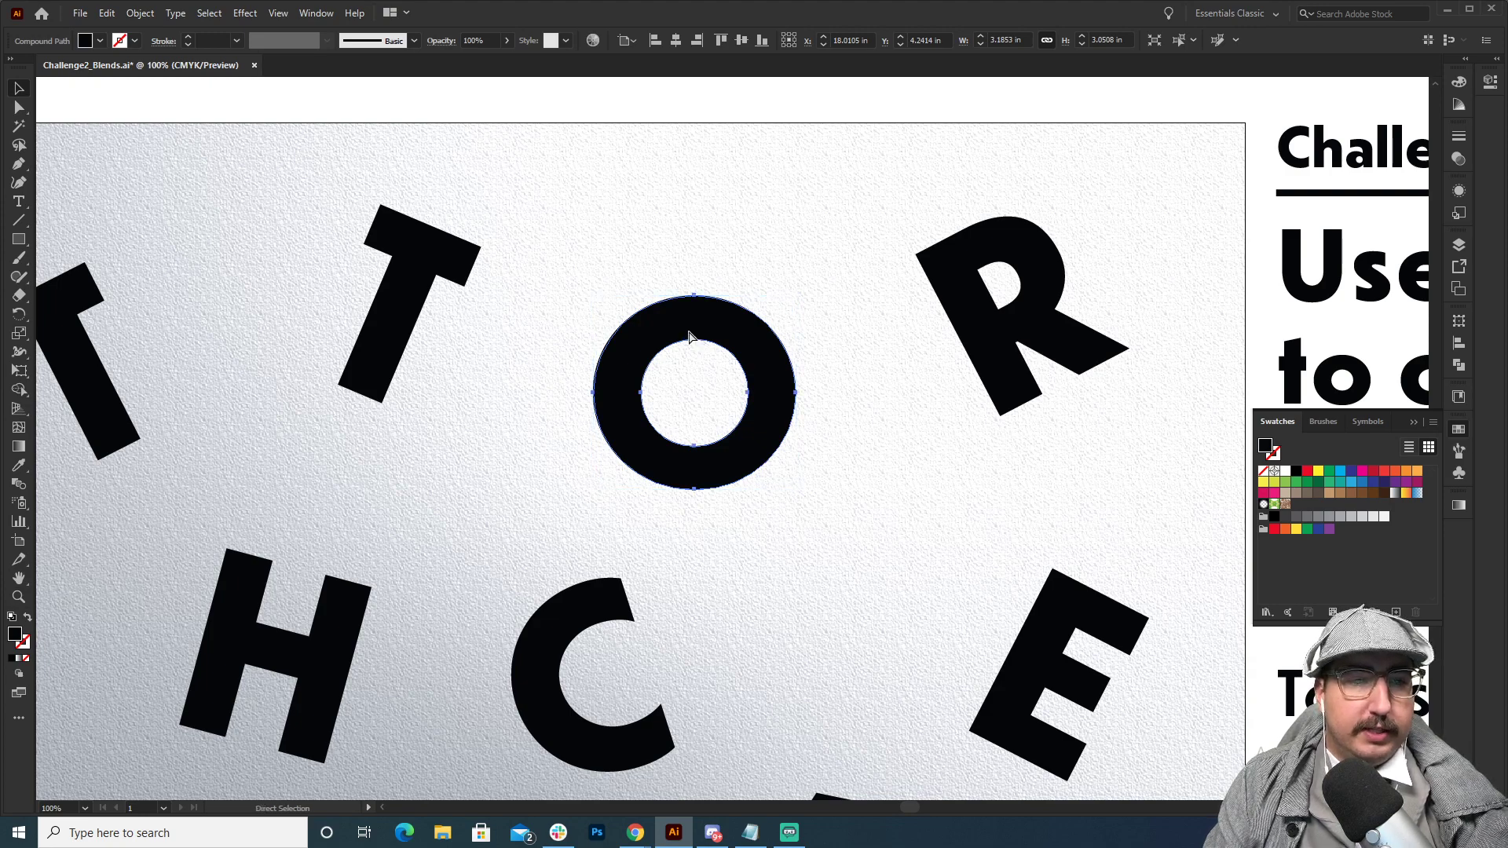
pyautogui.press('v')
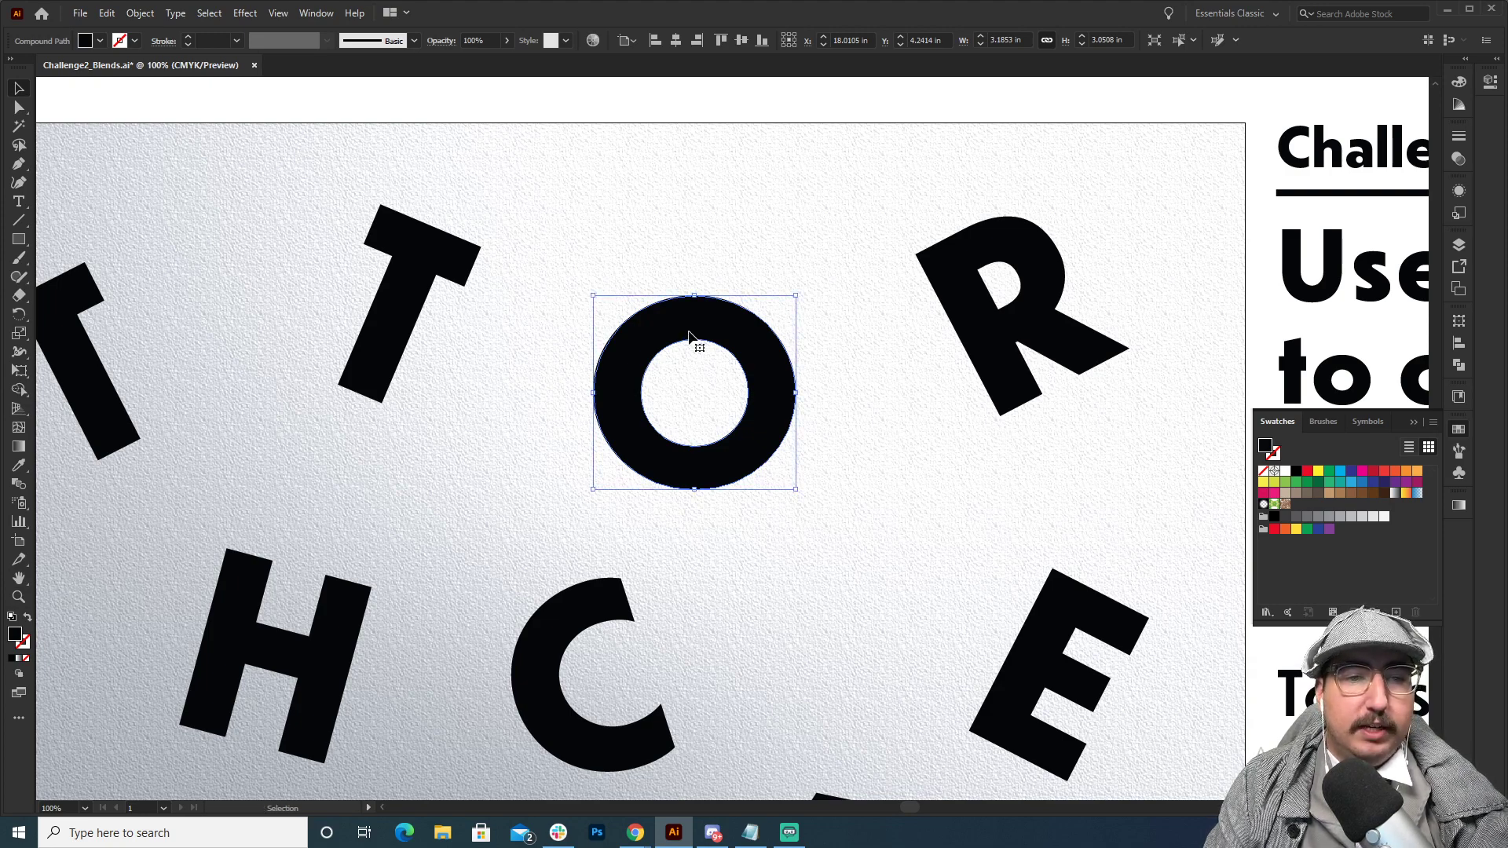
pyautogui.press('ctrl')
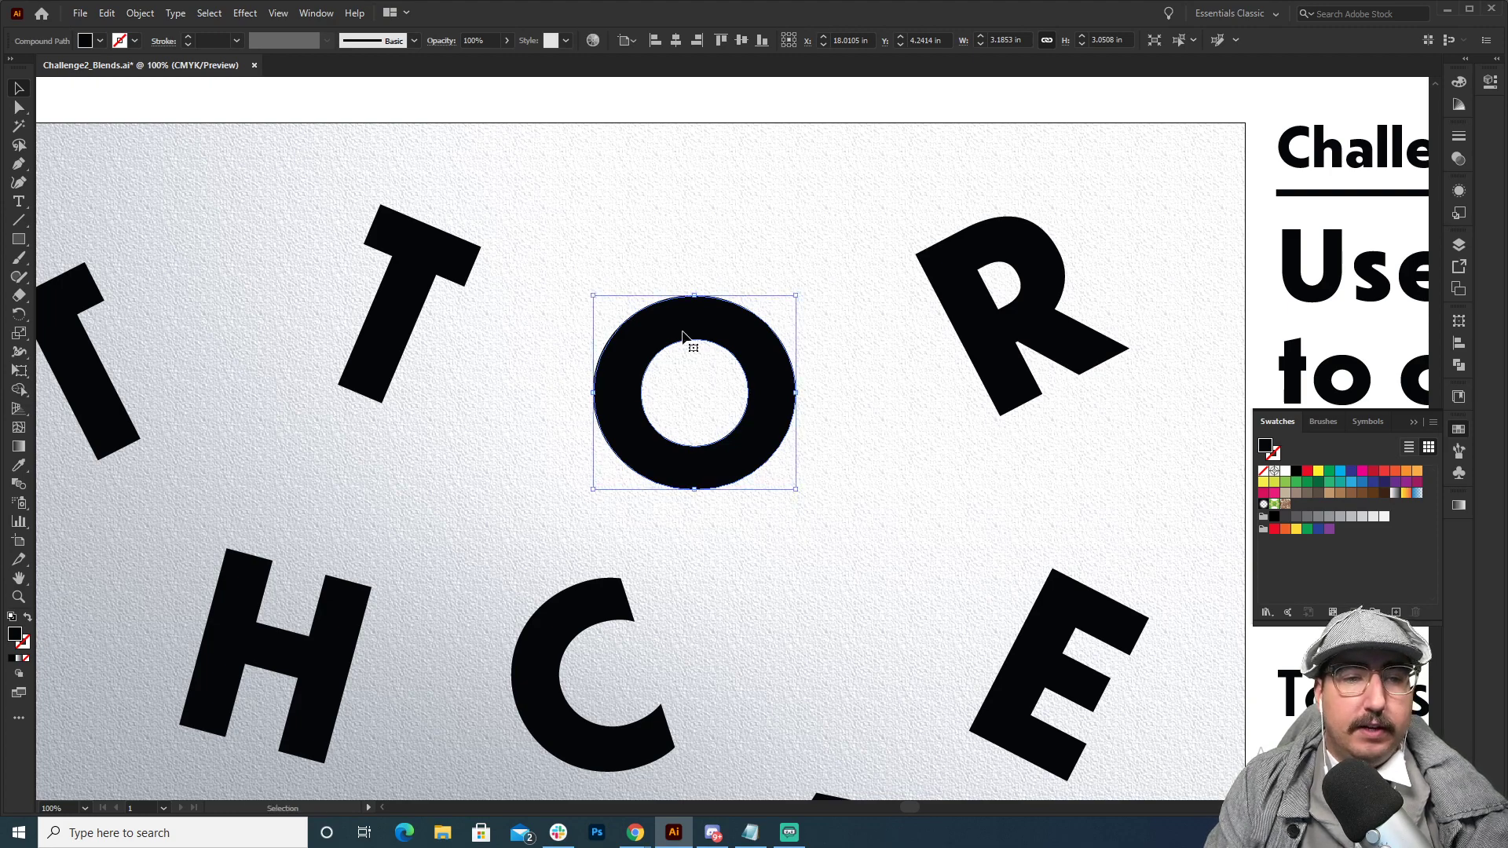
pyautogui.click(1307, 470)
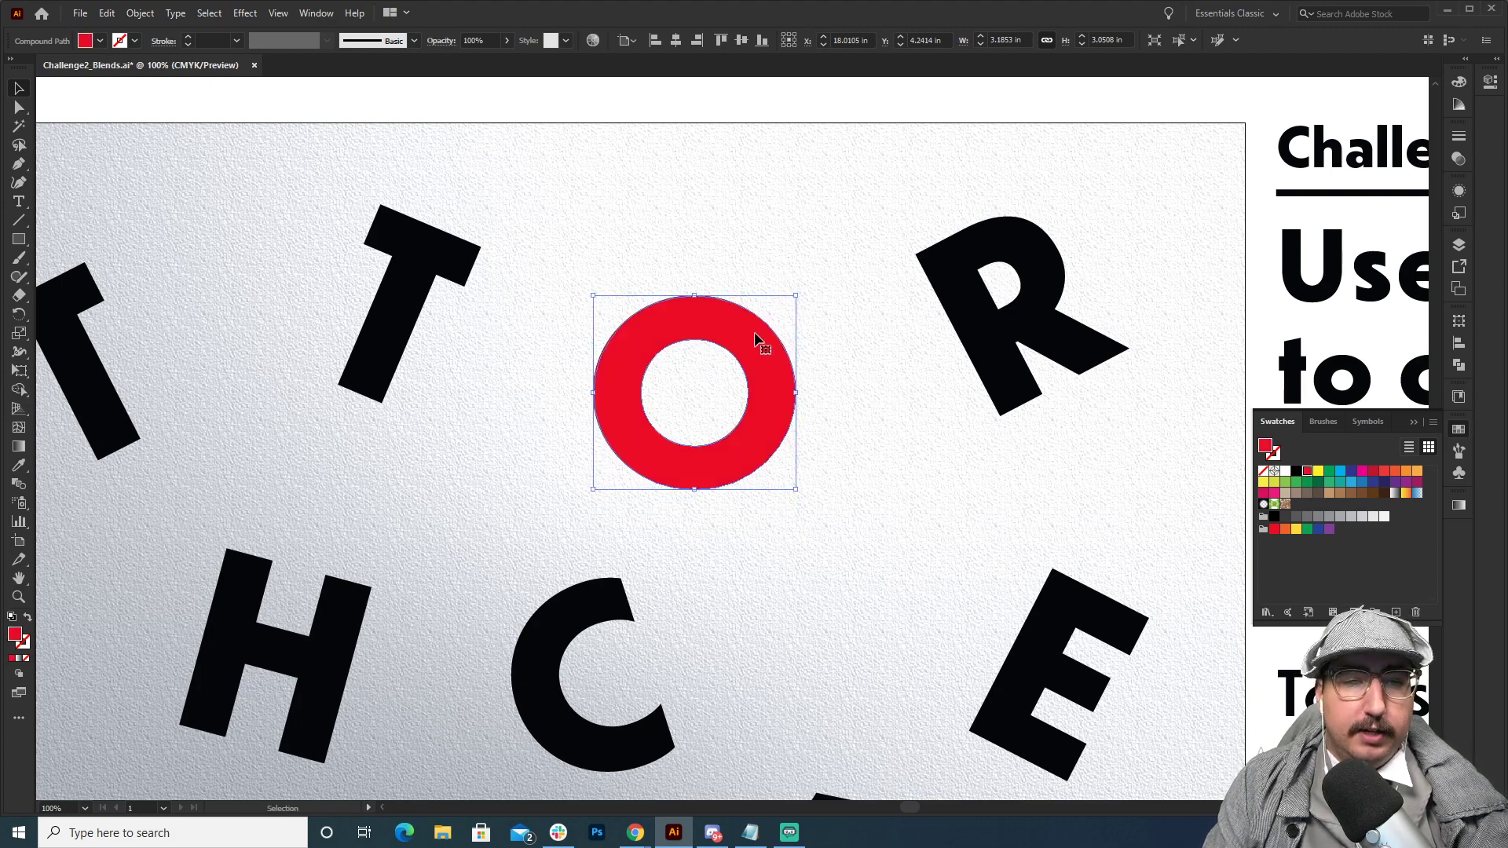
# Duplicate the red O diagonally down and to the left, placing the copy between the H and the C below it.
pyautogui.moveTo(774, 346); pyautogui.dragTo(774, 483)
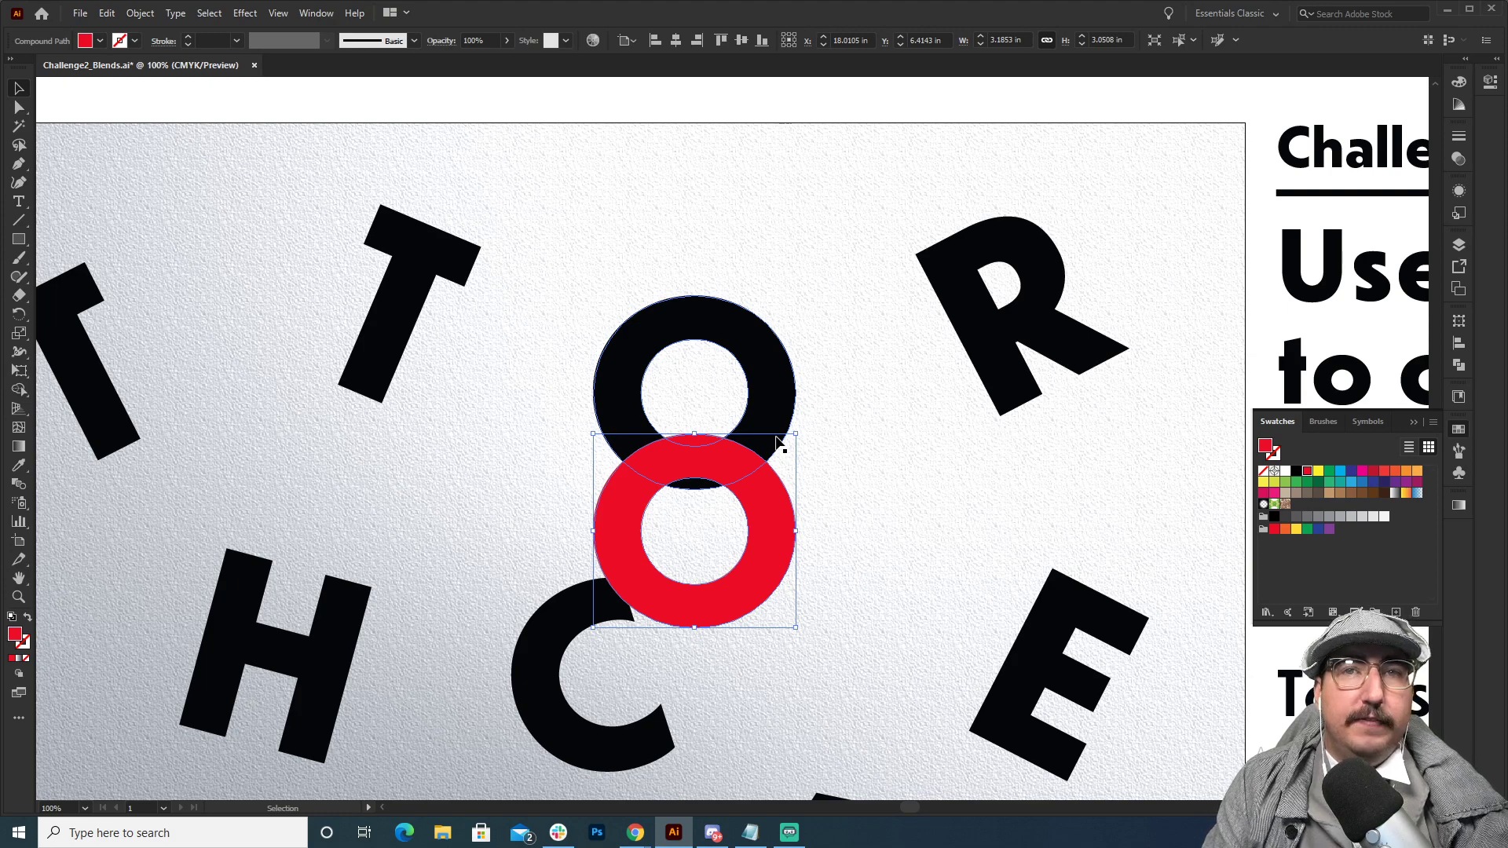
pyautogui.hotkey('ctrl', 'z')
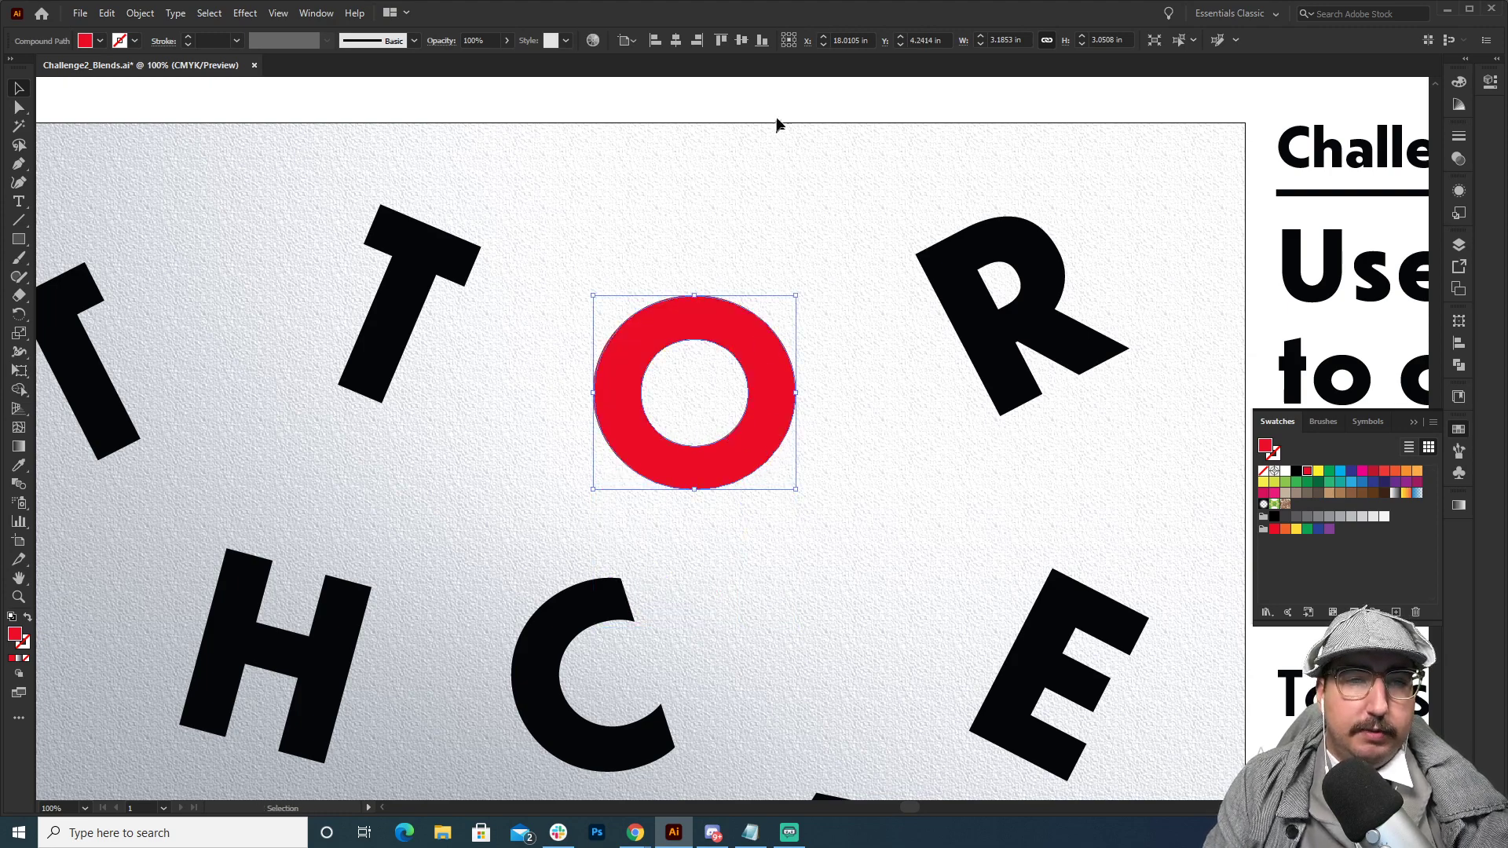
pyautogui.click(759, 274)
pyautogui.press('space')
pyautogui.moveTo(745, 355); pyautogui.dragTo(463, 693)
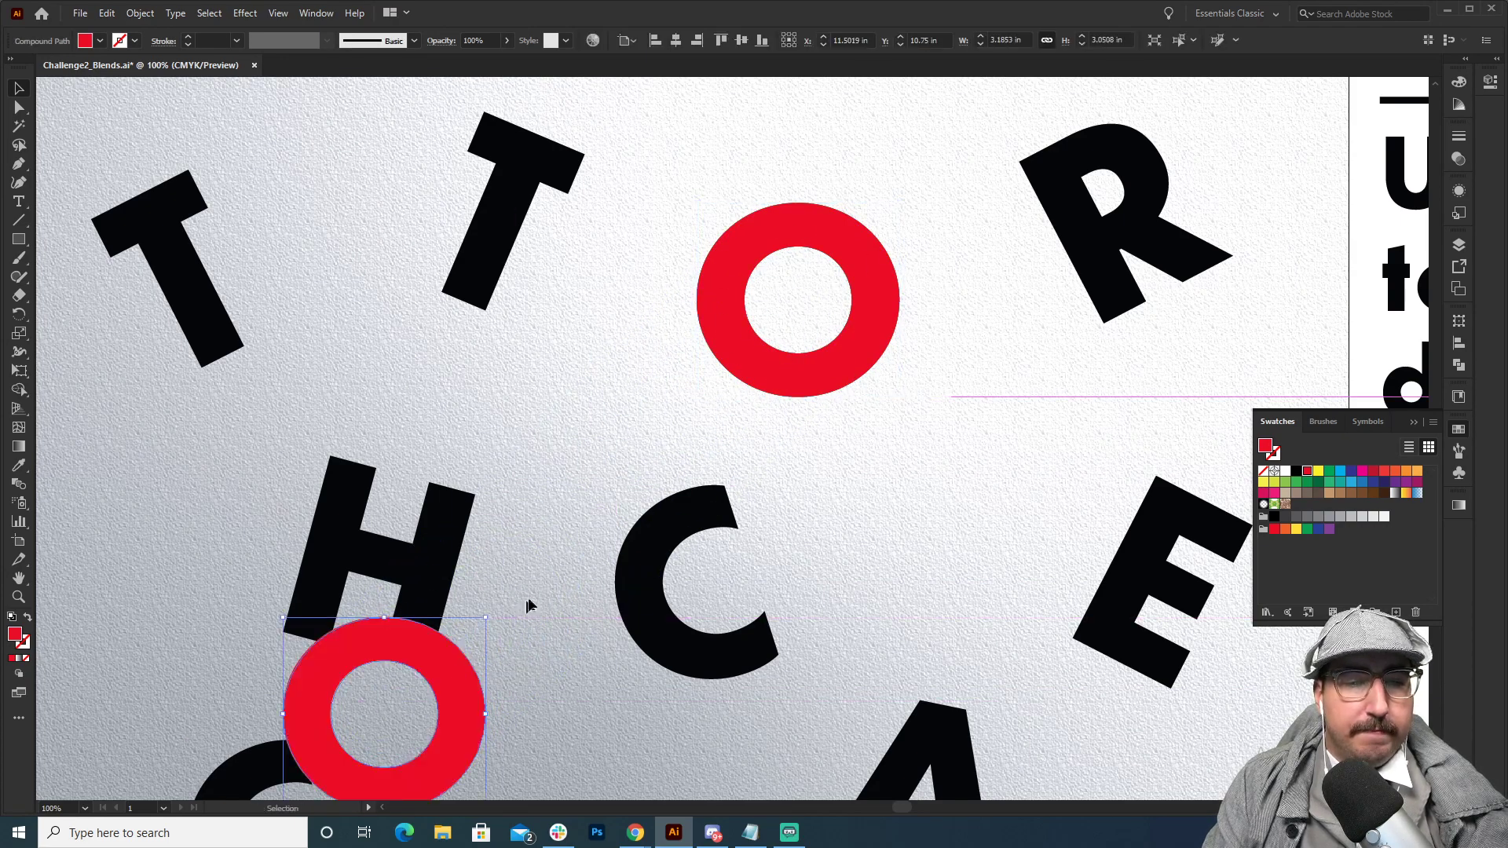
# Fill the original O with black and its lower-left copy with white.
pyautogui.press('space')
pyautogui.moveTo(589, 526); pyautogui.dragTo(688, 331)
pyautogui.press('z')
pyautogui.keyDown('alt'); pyautogui.click(701, 402); pyautogui.keyUp('alt')
pyautogui.keyDown('alt'); pyautogui.click(721, 397); pyautogui.keyUp('alt')
pyautogui.press('space')
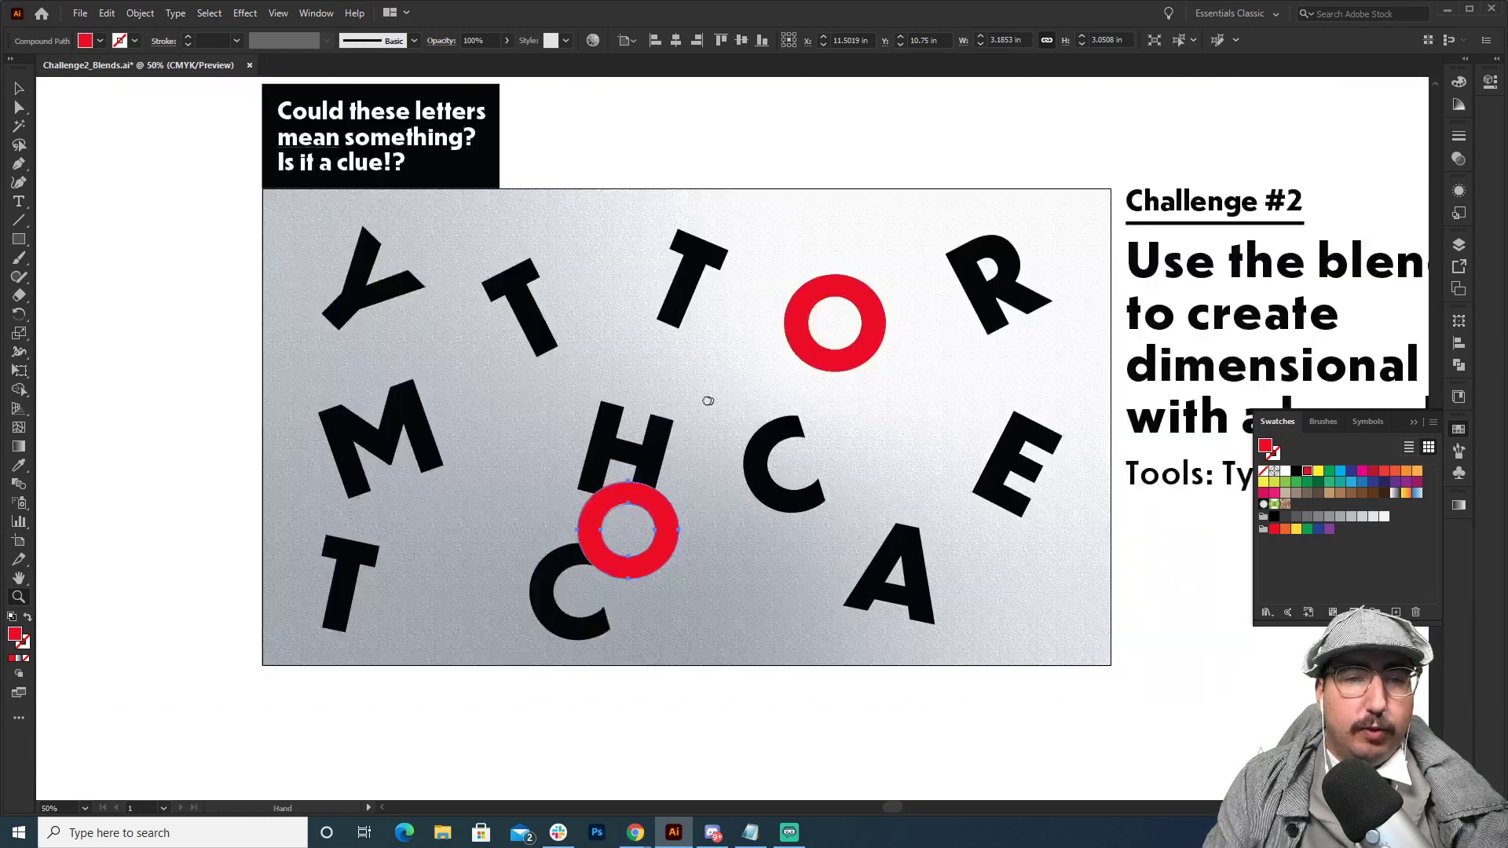
pyautogui.moveTo(707, 401); pyautogui.dragTo(629, 402)
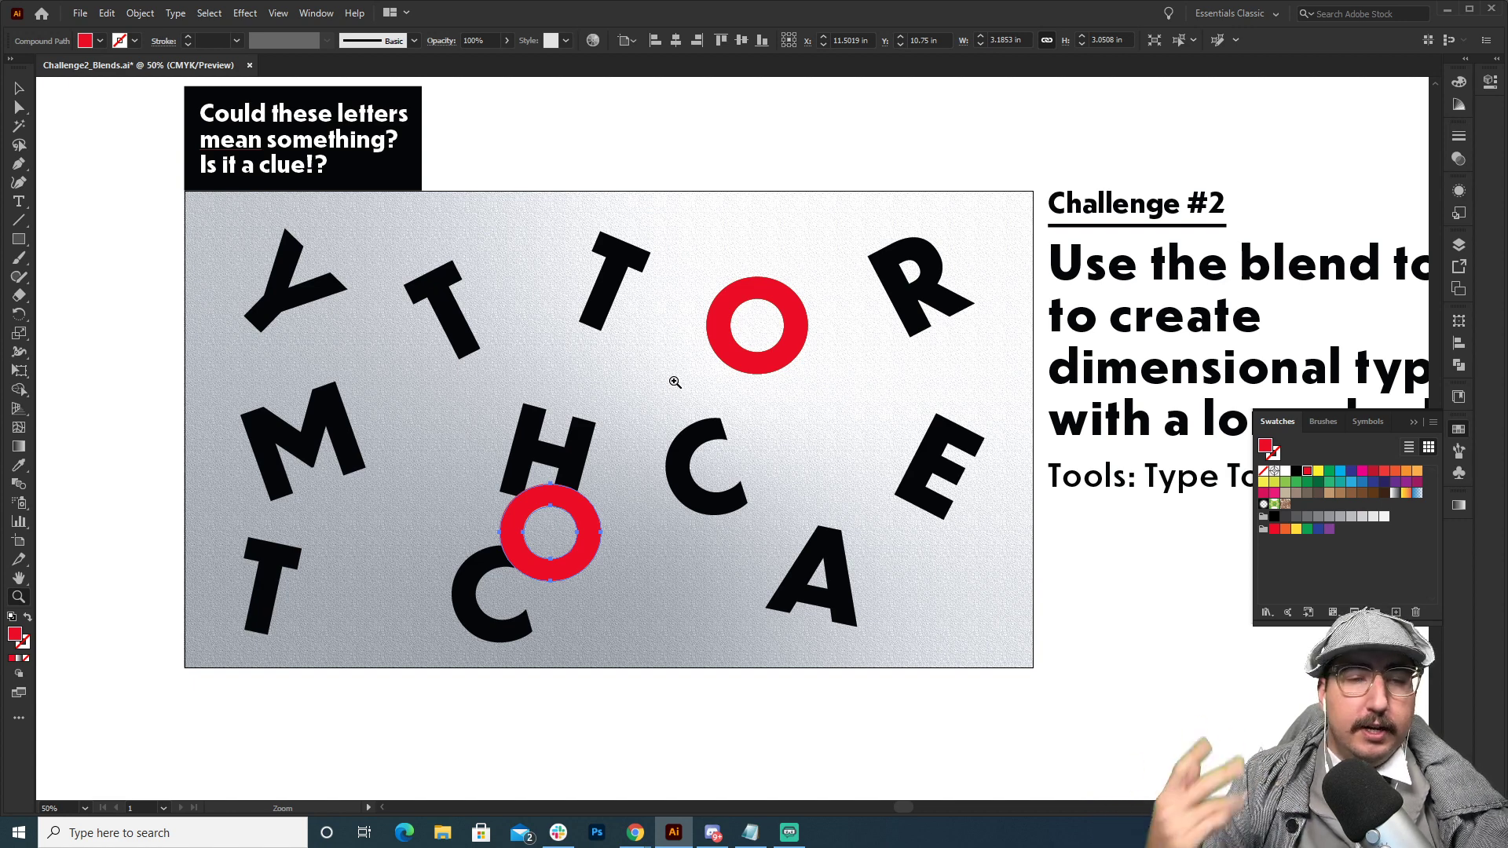
pyautogui.press('v')
pyautogui.click(734, 295)
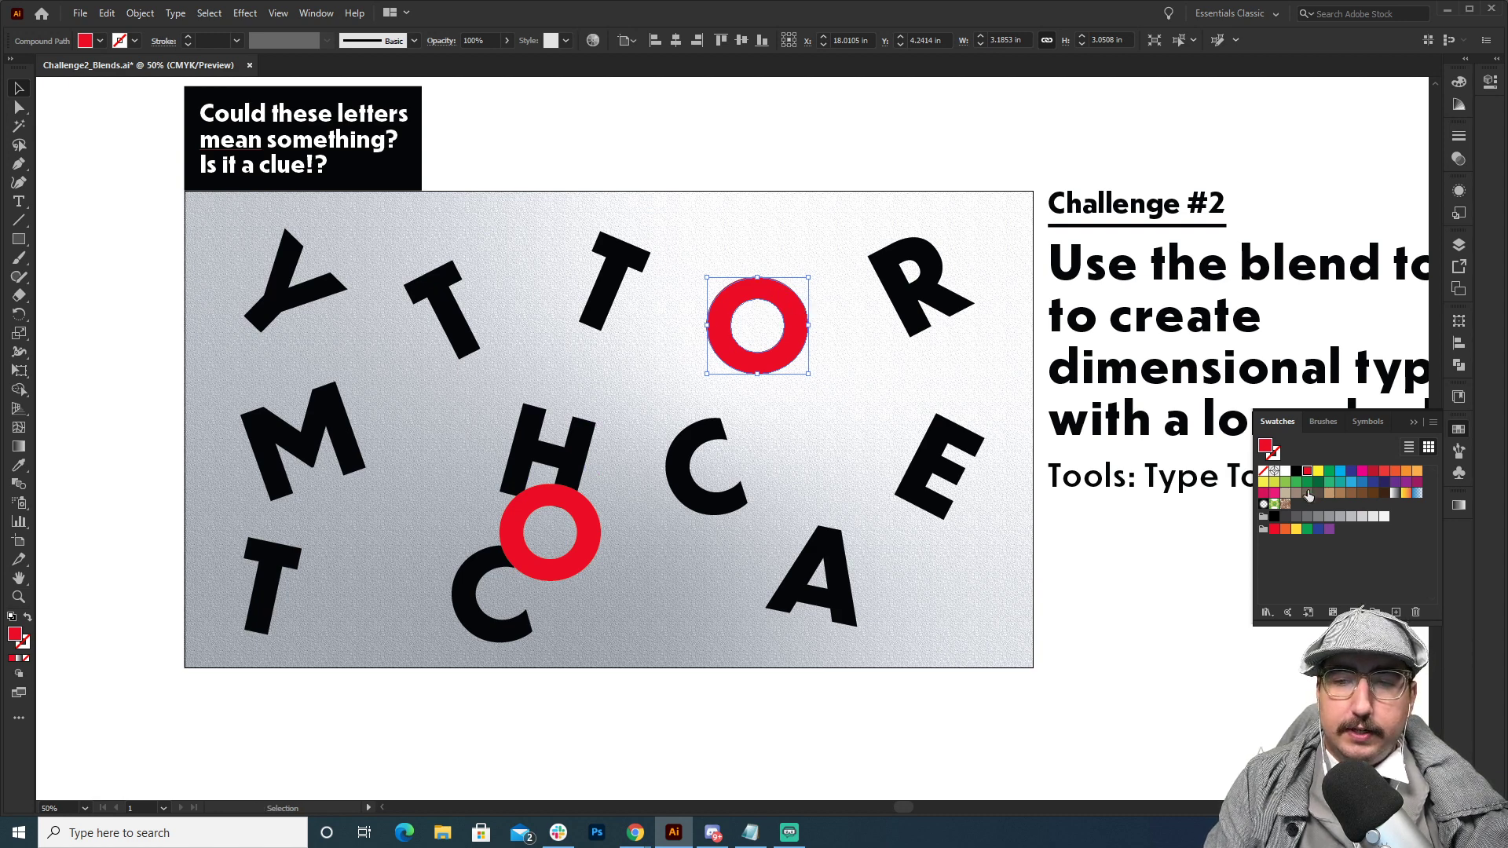
pyautogui.click(1296, 473)
pyautogui.click(574, 511)
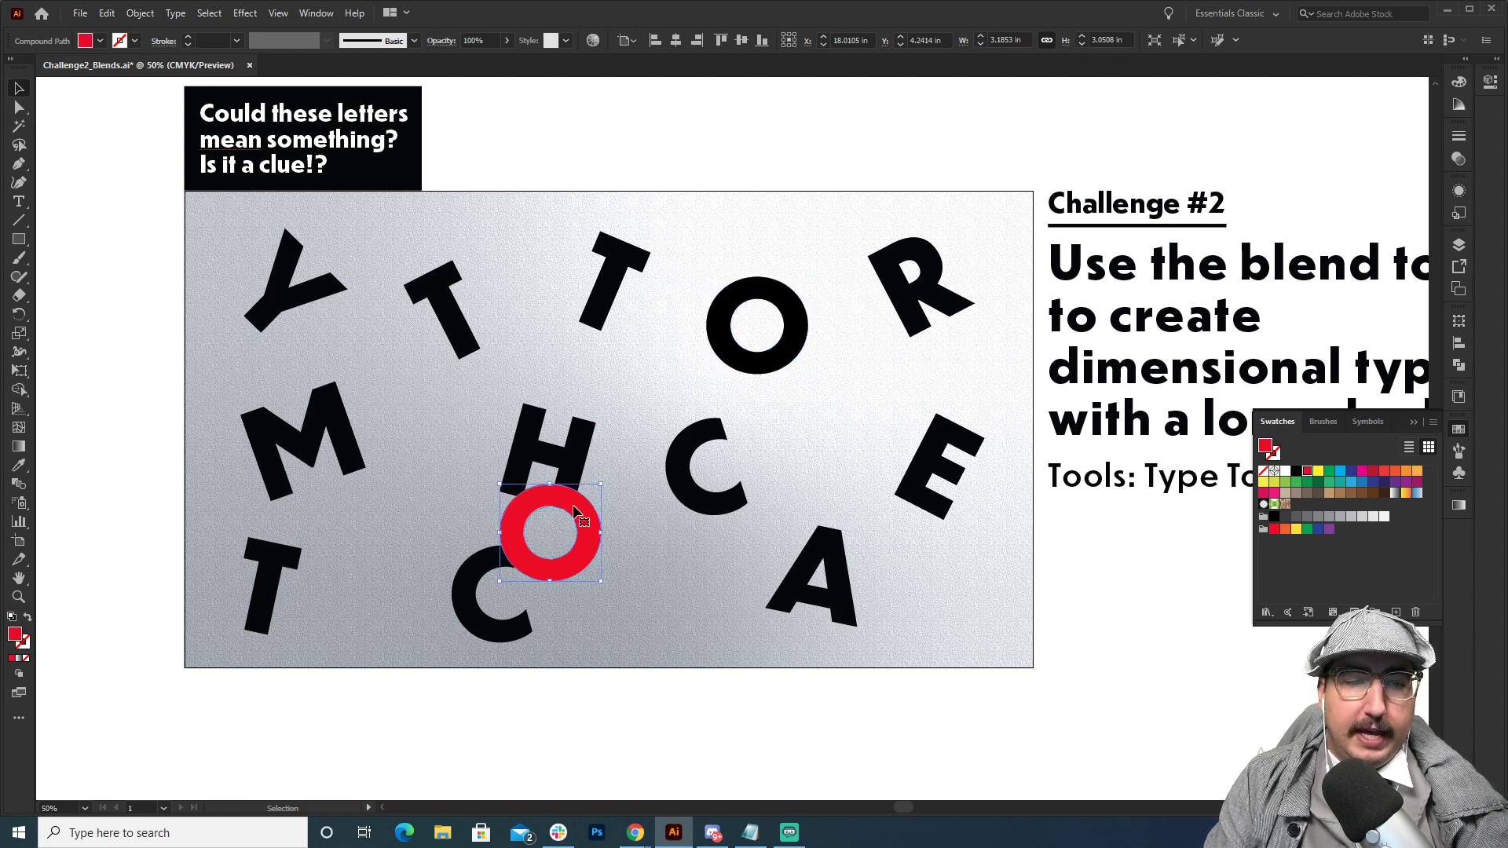
pyautogui.click(1285, 471)
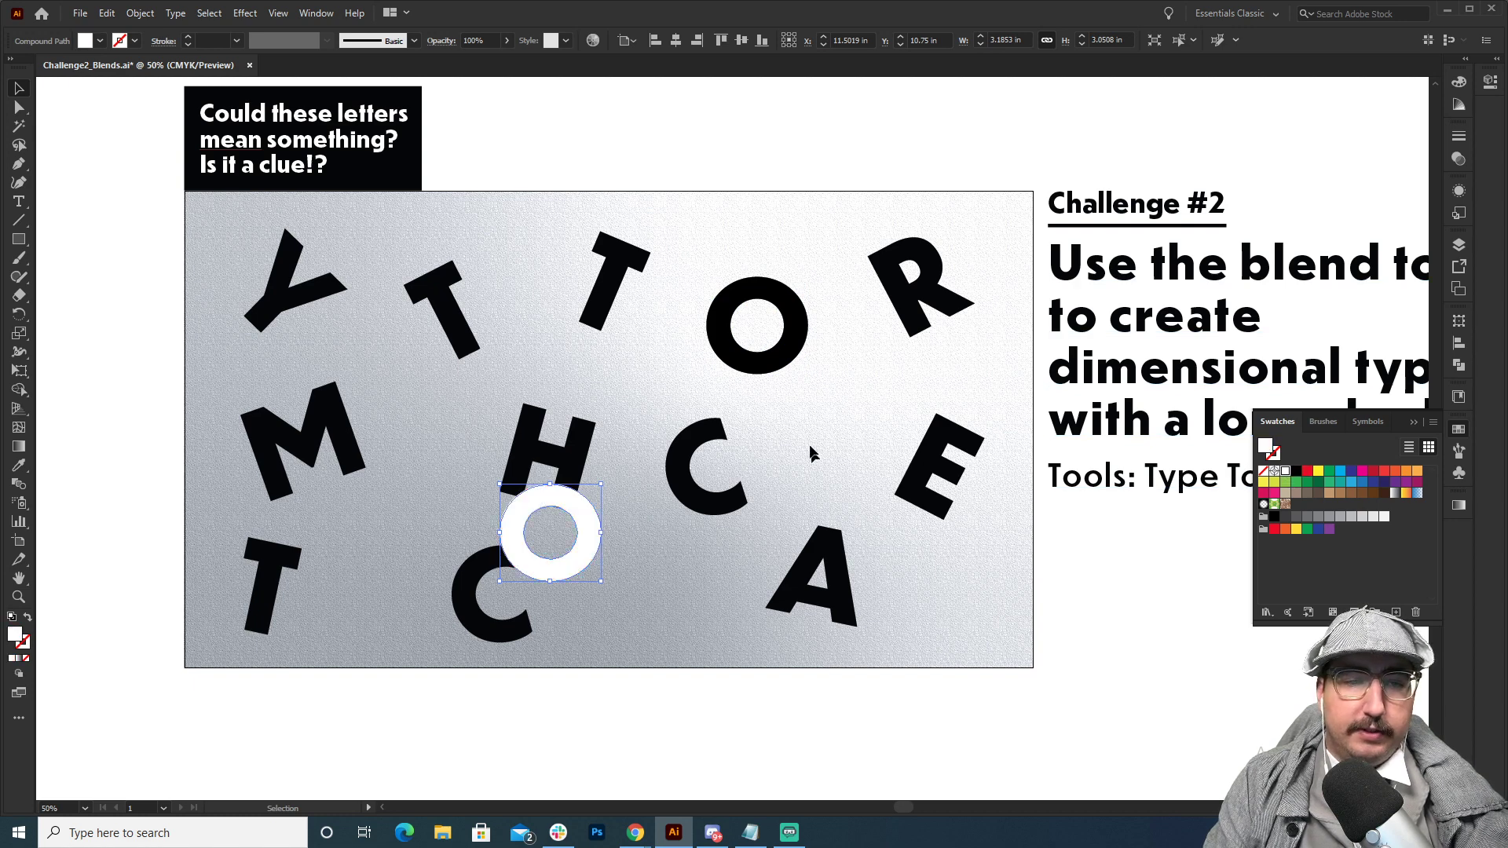
# Make a blend between the black O and the white O.
pyautogui.keyDown('shift'); pyautogui.click(790, 356); pyautogui.keyUp('shift')
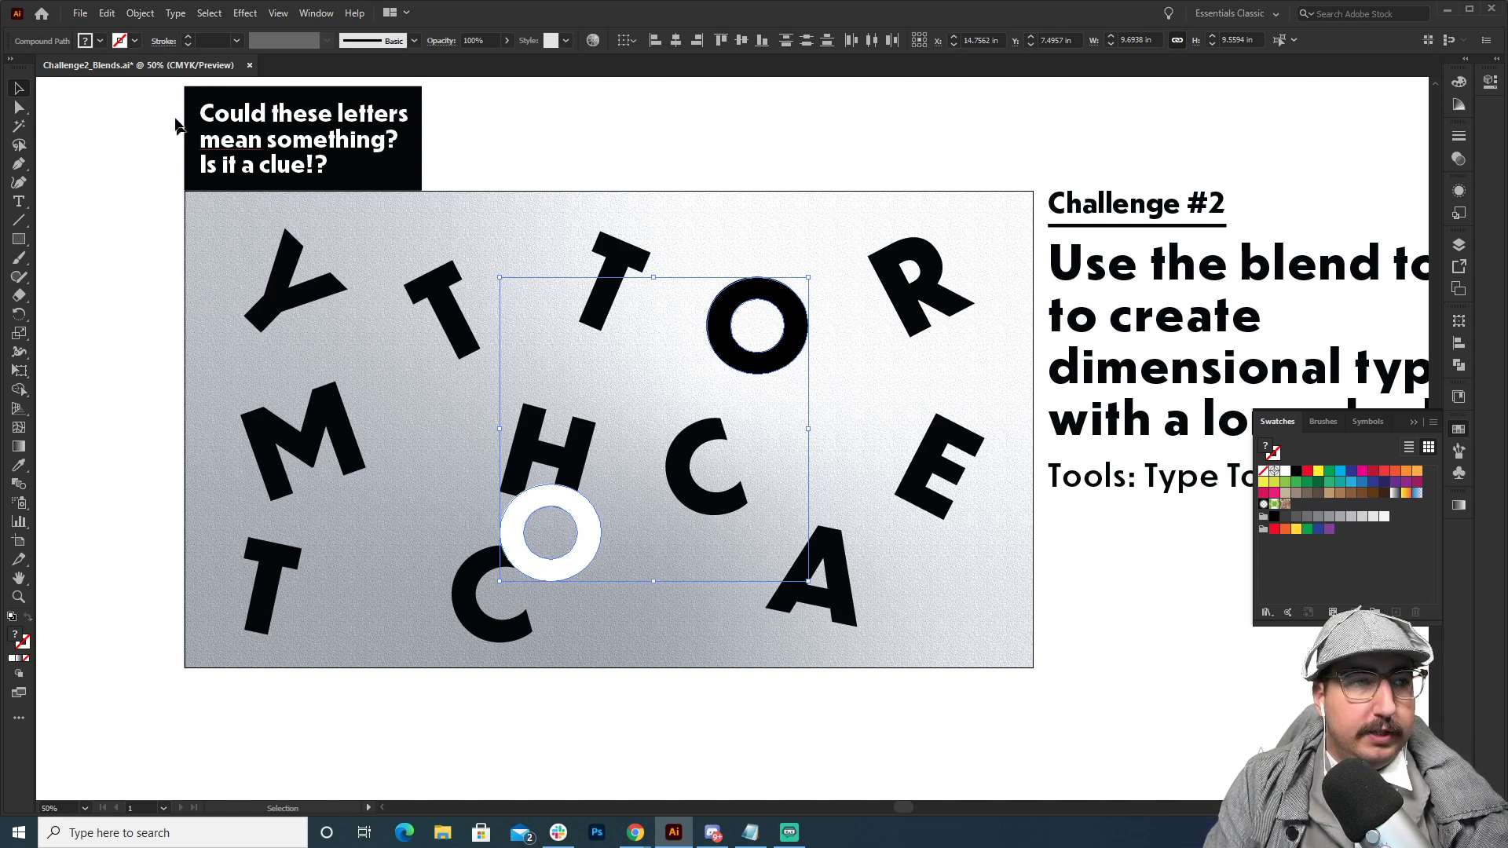
pyautogui.click(143, 16)
pyautogui.moveTo(314, 438)
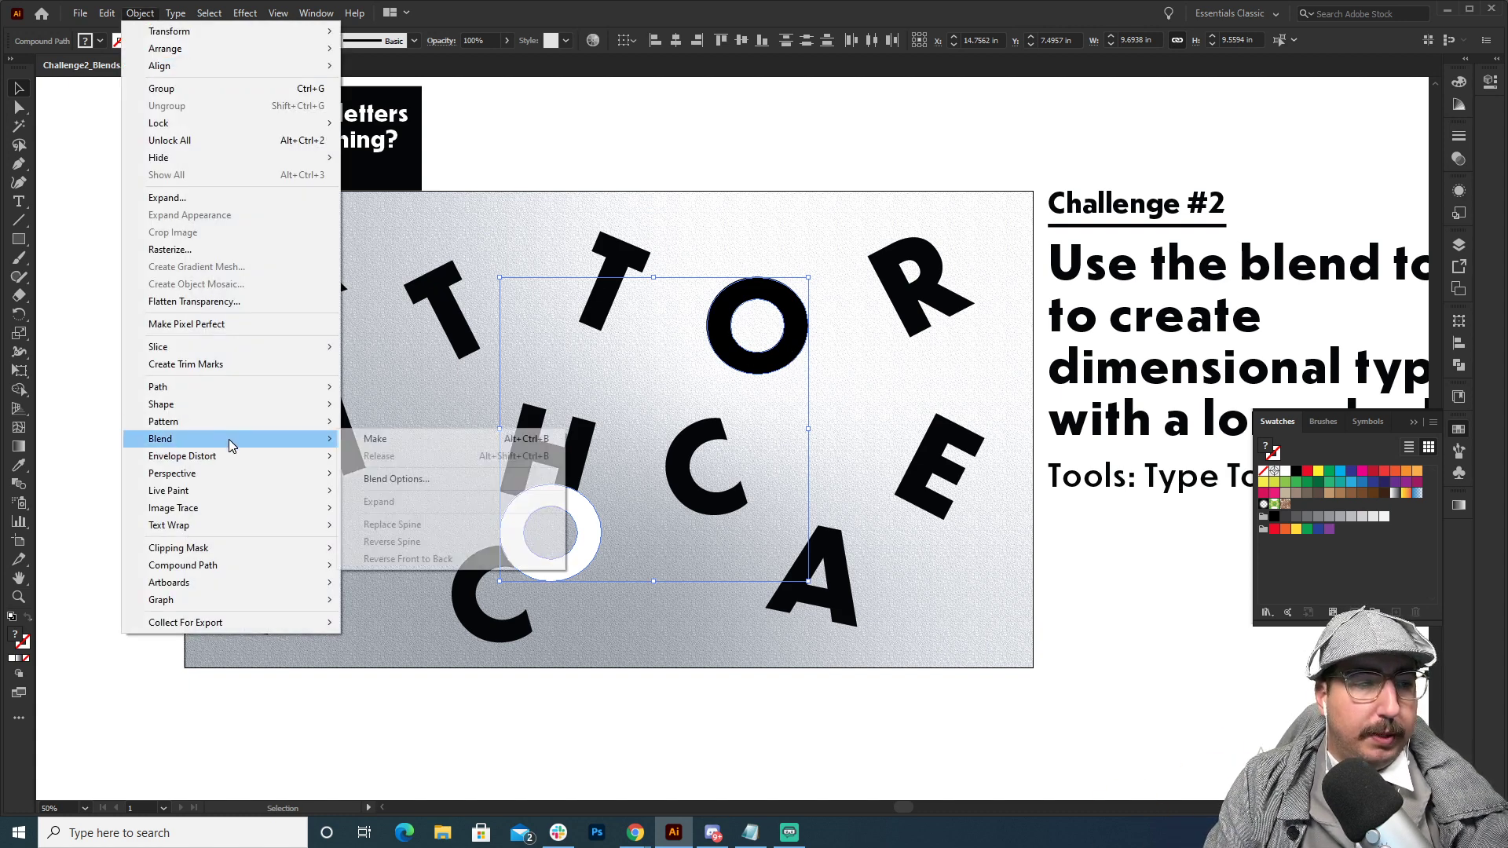
pyautogui.click(377, 440)
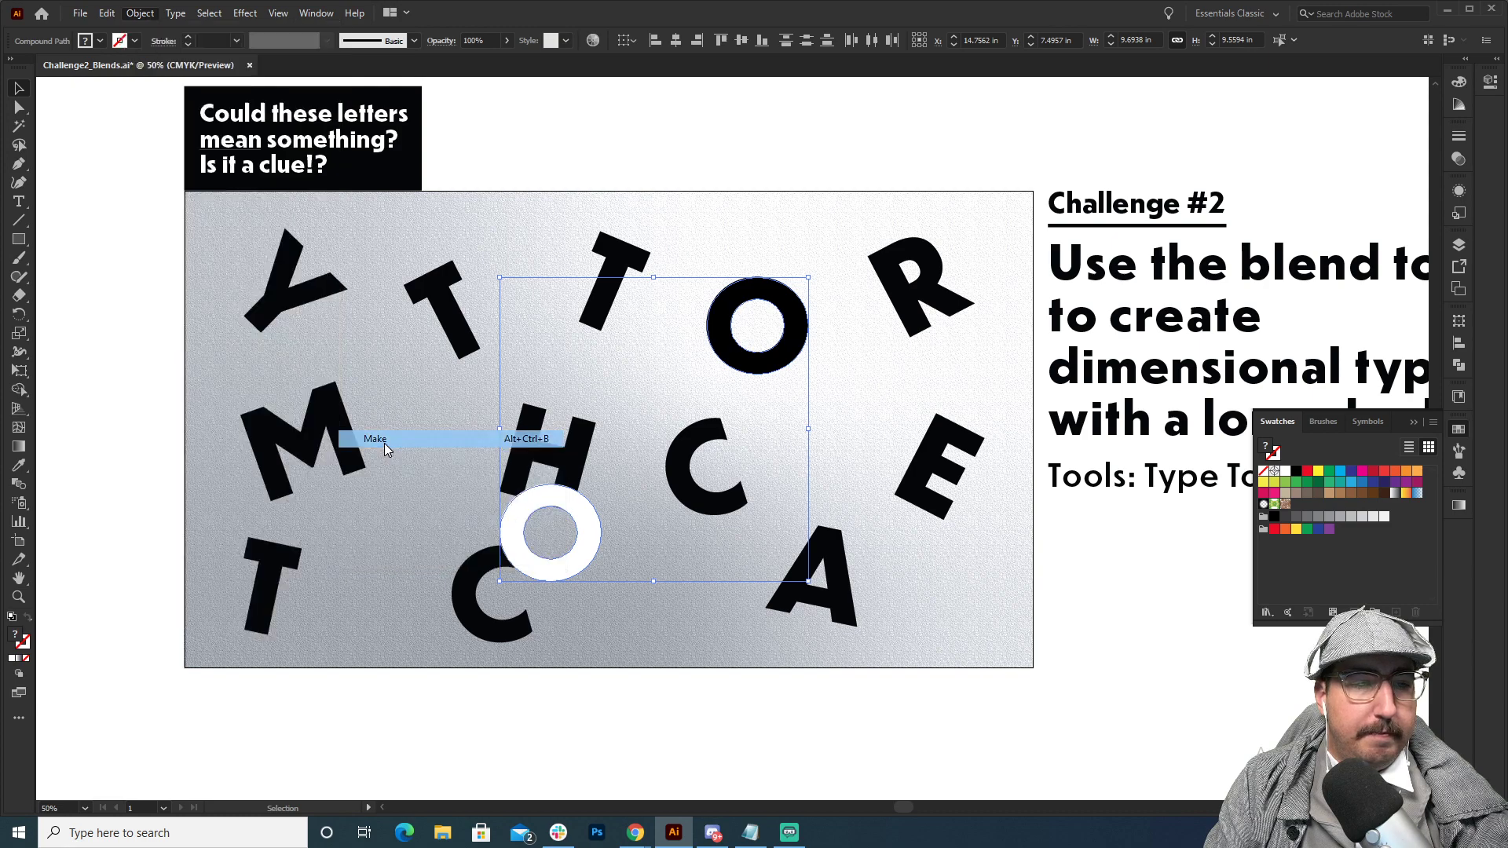
pyautogui.click(657, 195)
# Set the O blend's spacing to Specified Steps with 5 steps.
pyautogui.press('z')
pyautogui.click(696, 467)
pyautogui.click(740, 410)
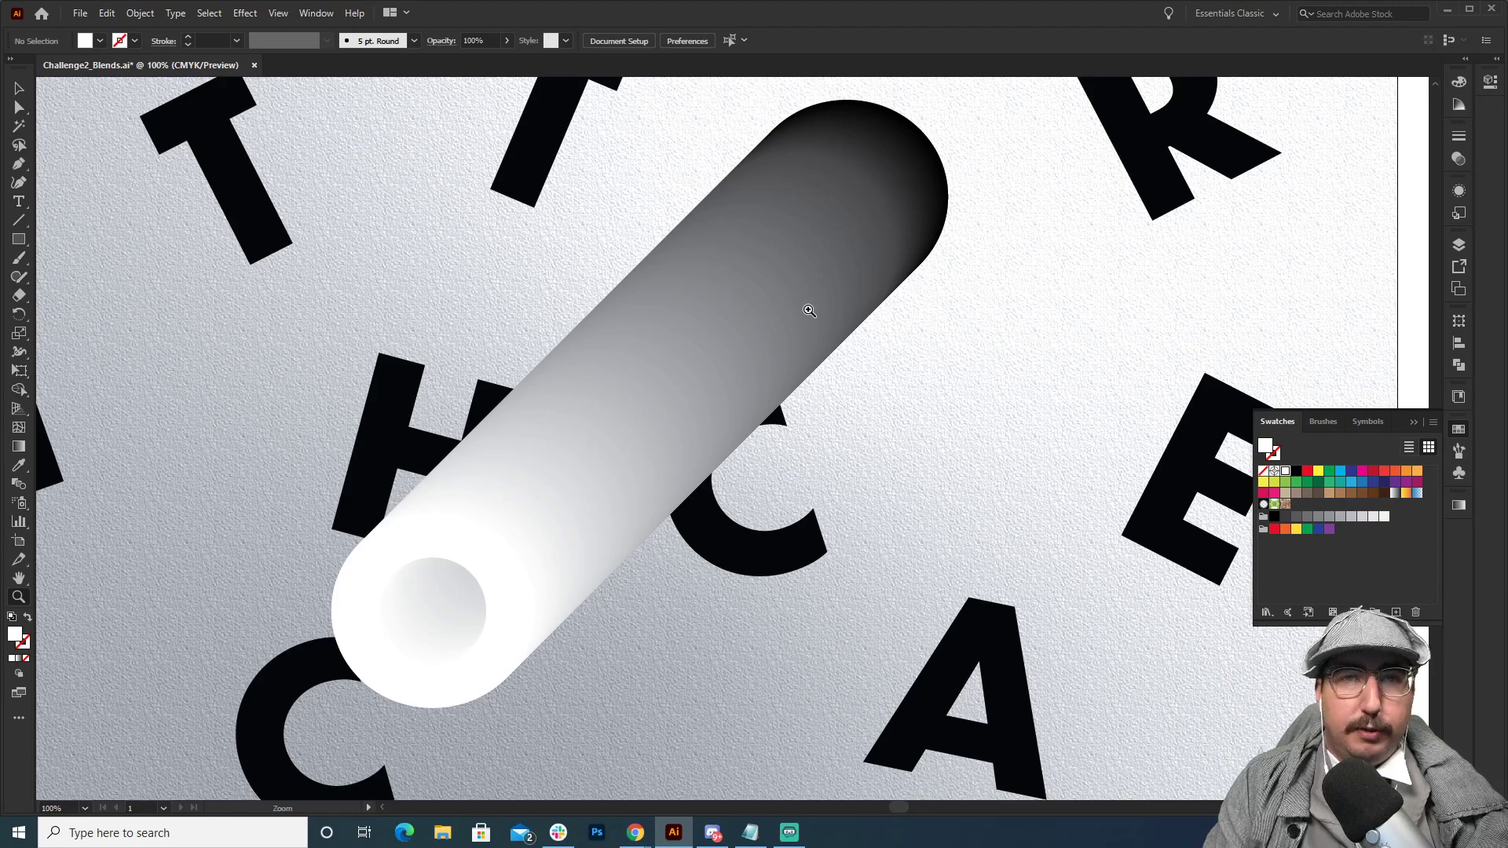
pyautogui.press('v')
pyautogui.click(886, 247)
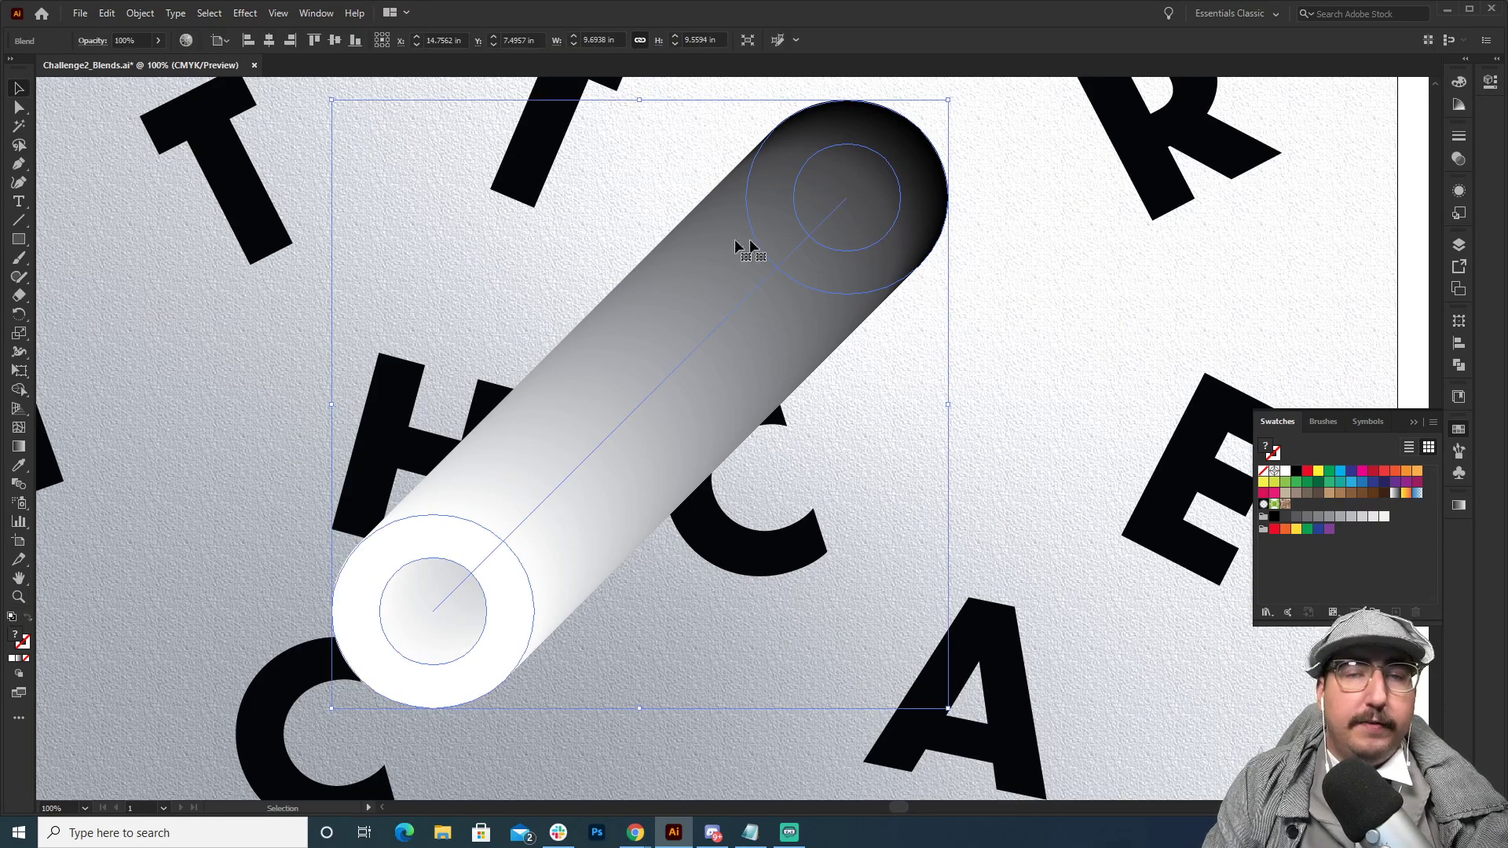
pyautogui.click(140, 14)
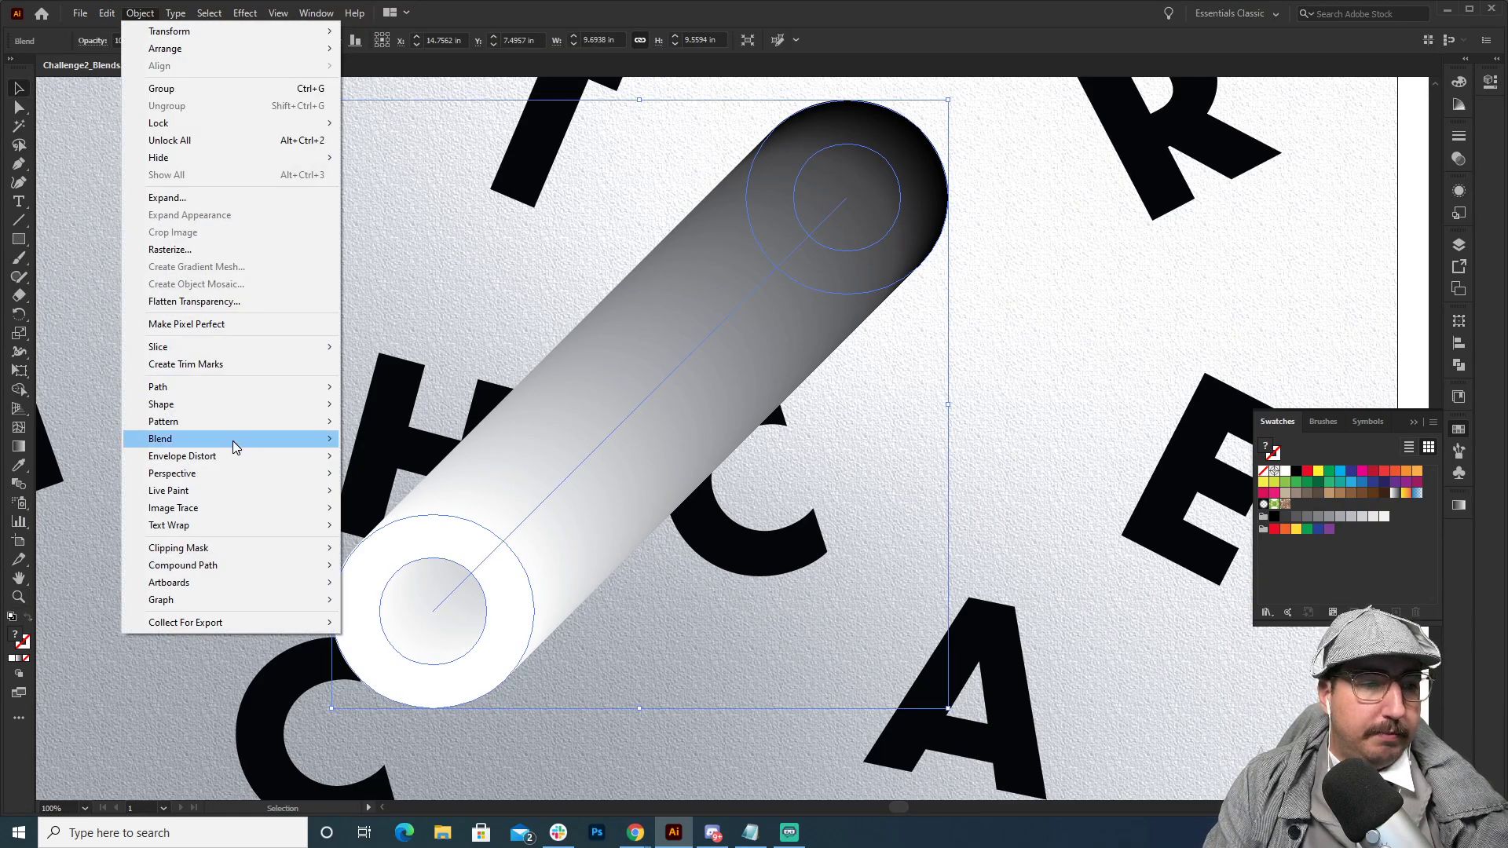
pyautogui.moveTo(235, 438)
pyautogui.click(502, 478)
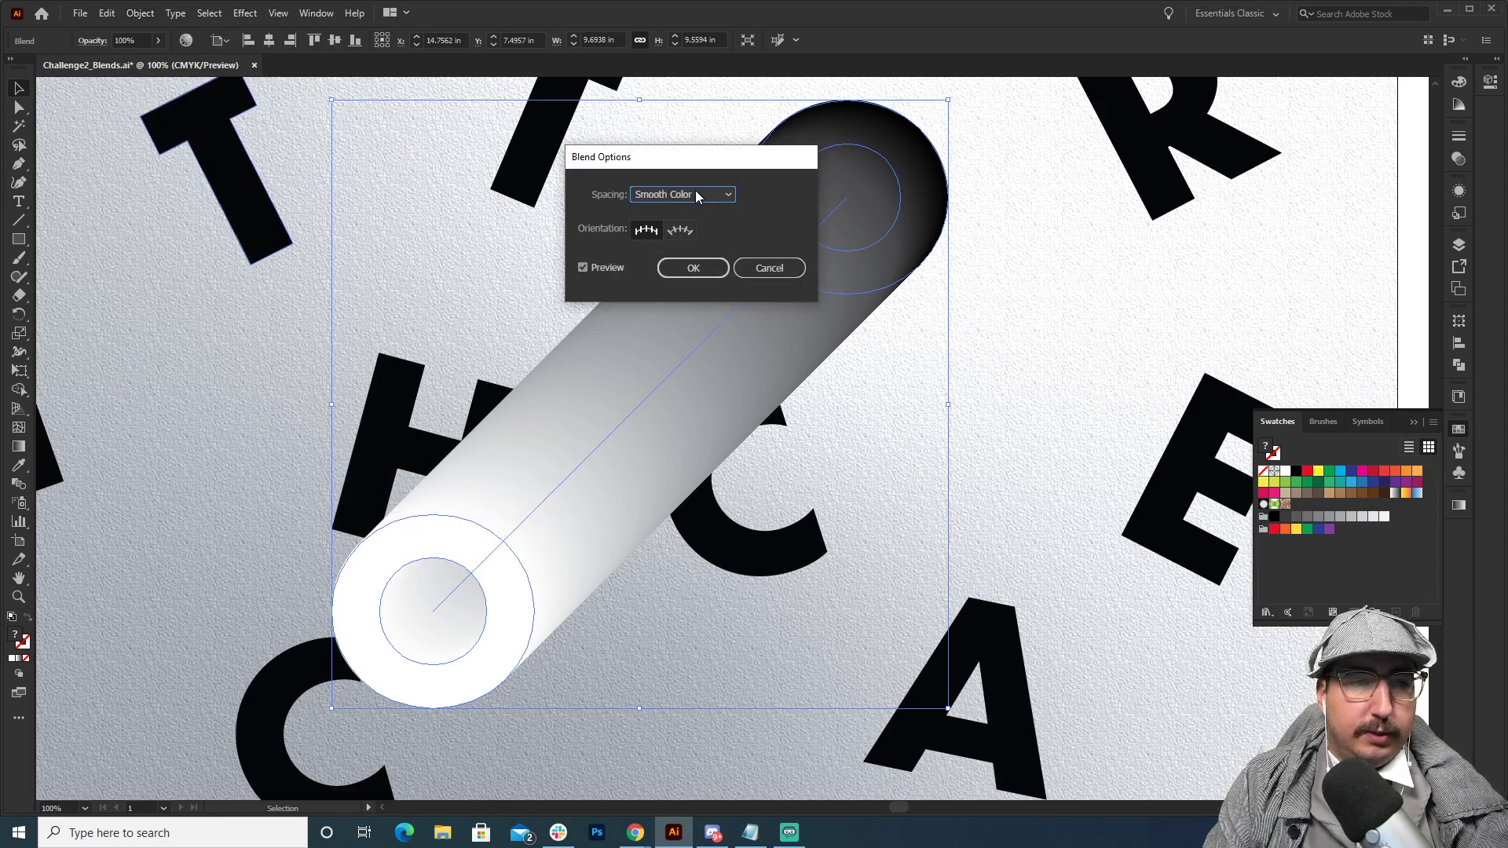
pyautogui.click(697, 196)
pyautogui.click(698, 230)
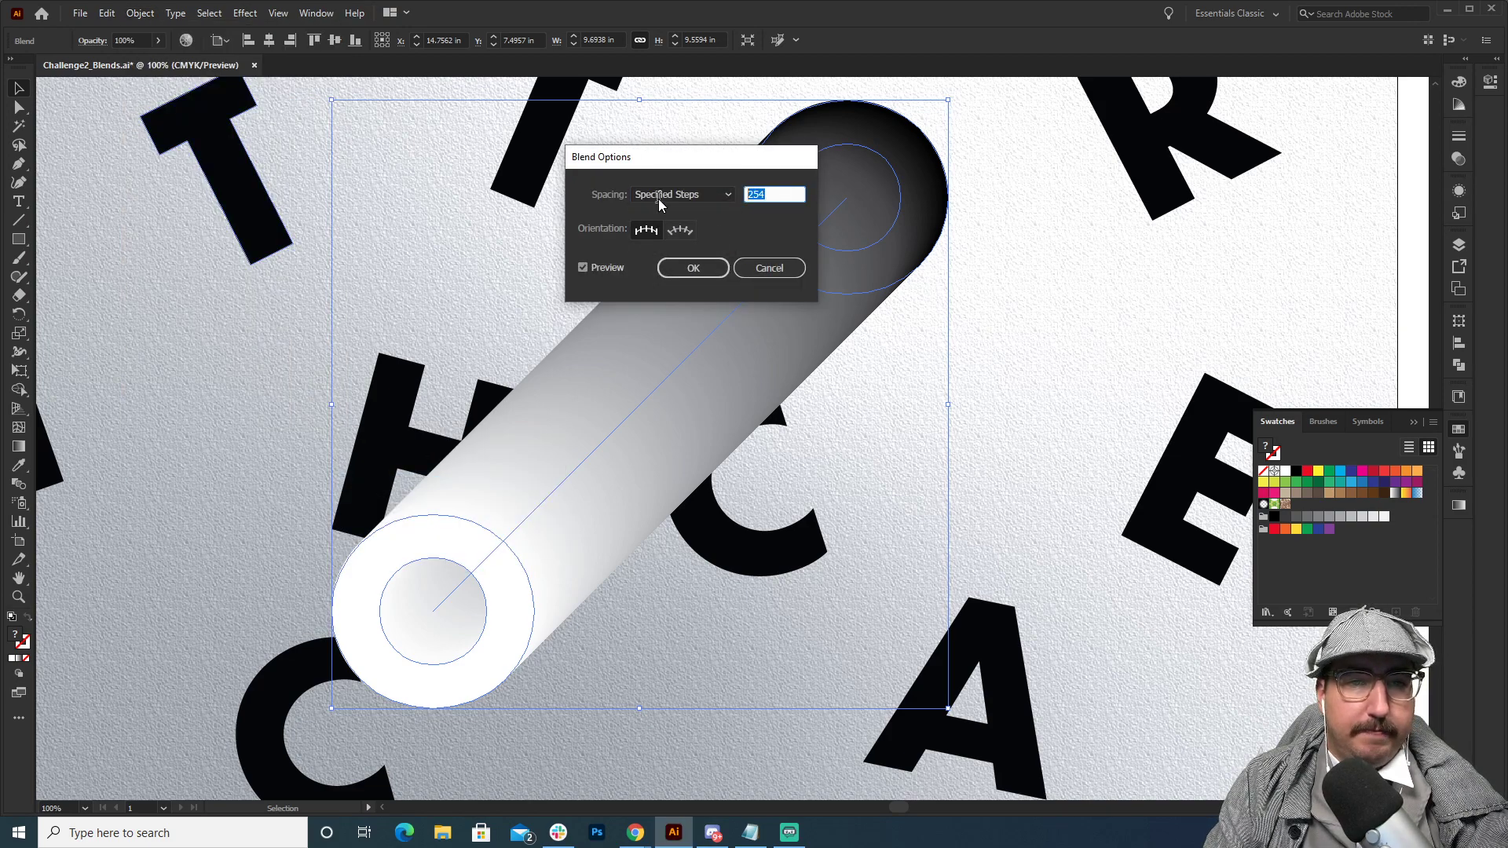
pyautogui.press('Return')
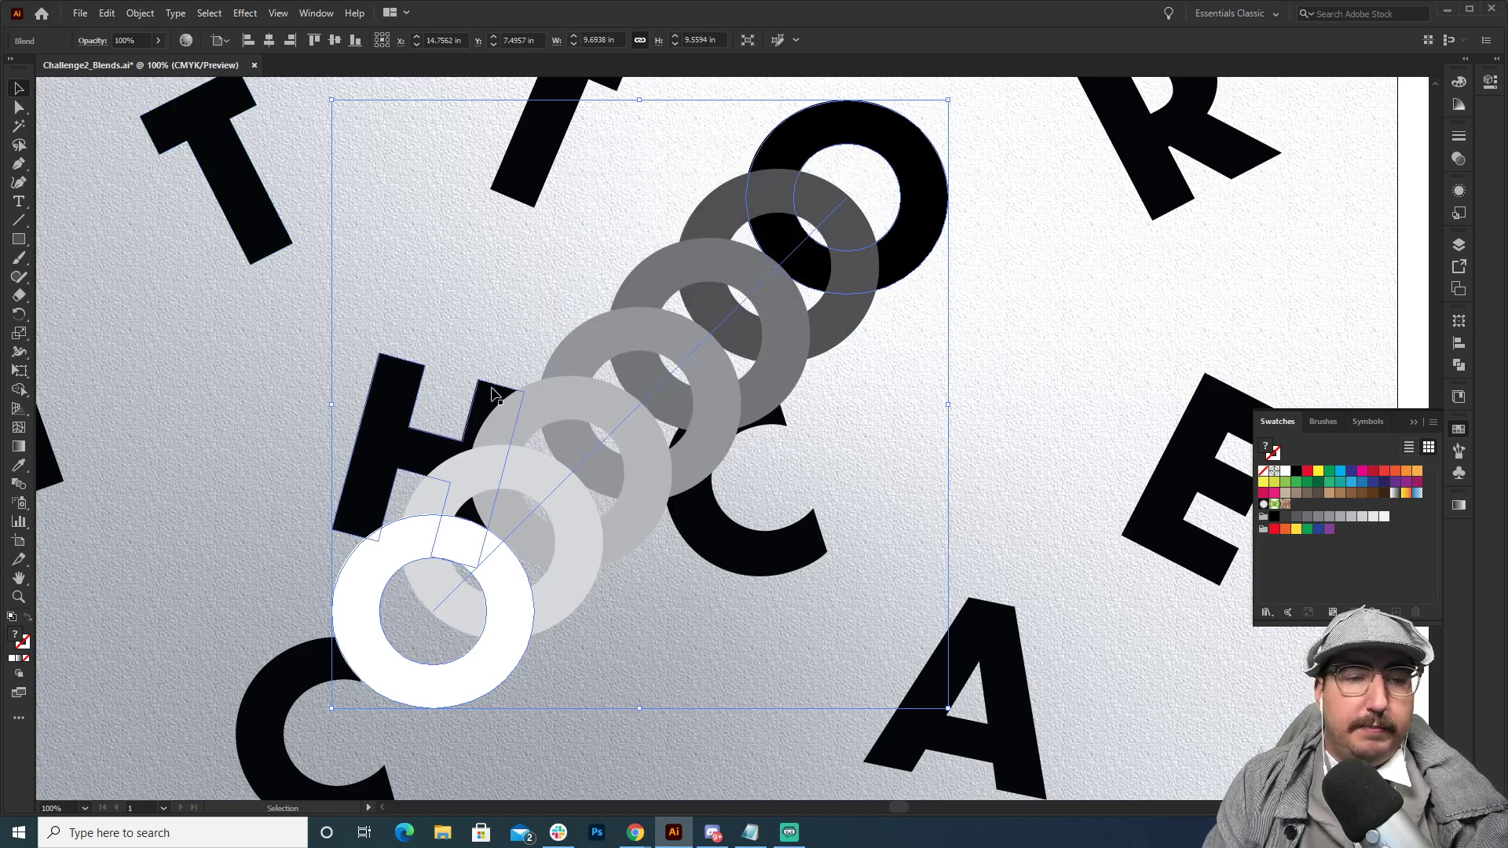
# Set the O blend's spacing to Smooth Color.
pyautogui.click(140, 14)
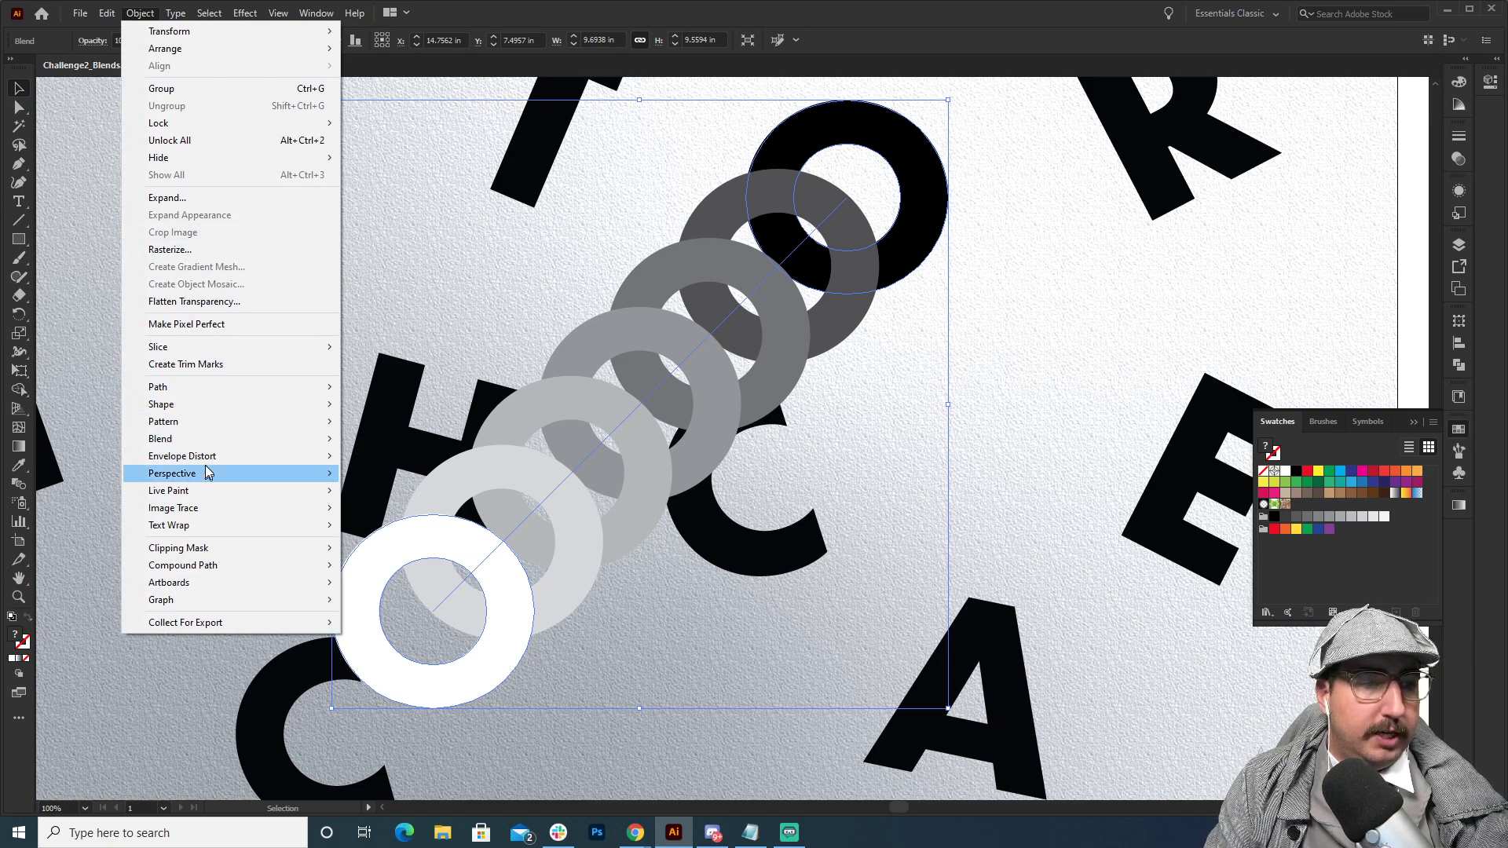
pyautogui.moveTo(253, 438)
pyautogui.click(371, 480)
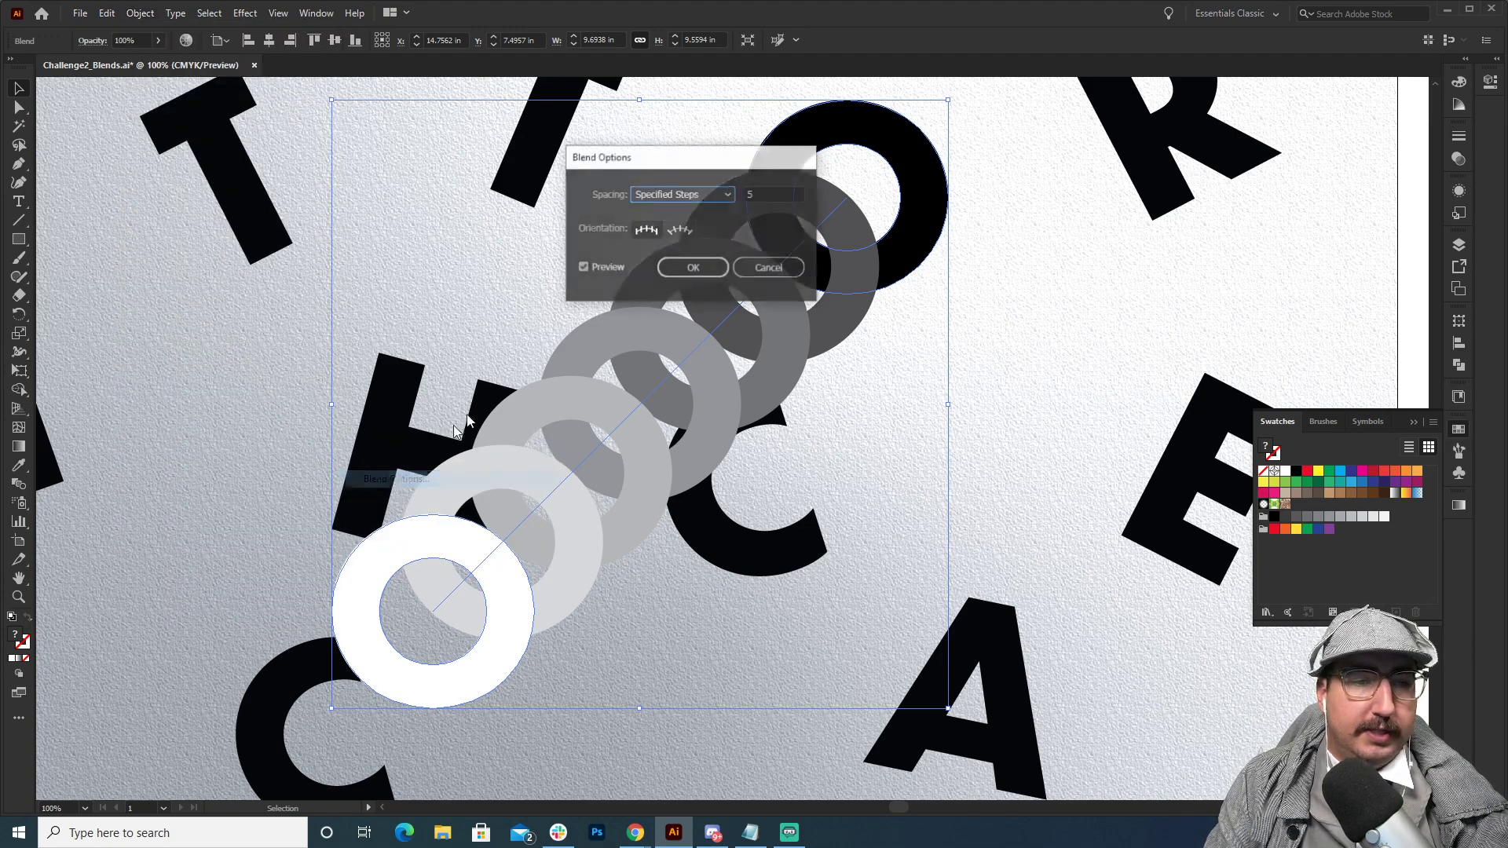
pyautogui.click(681, 194)
pyautogui.click(690, 205)
pyautogui.moveTo(649, 152); pyautogui.dragTo(1112, 195)
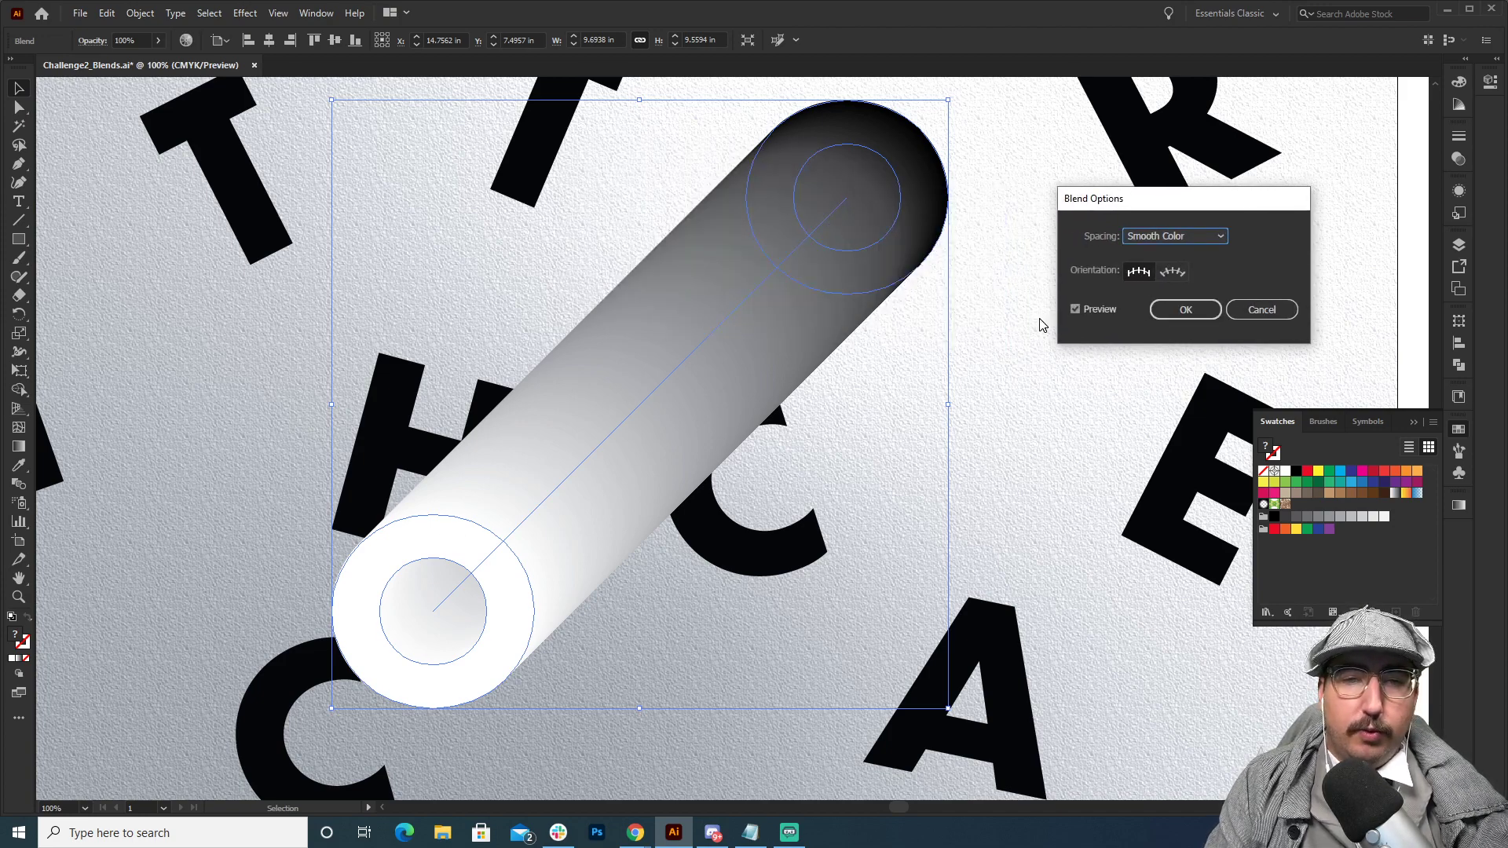
pyautogui.click(1174, 310)
pyautogui.click(961, 393)
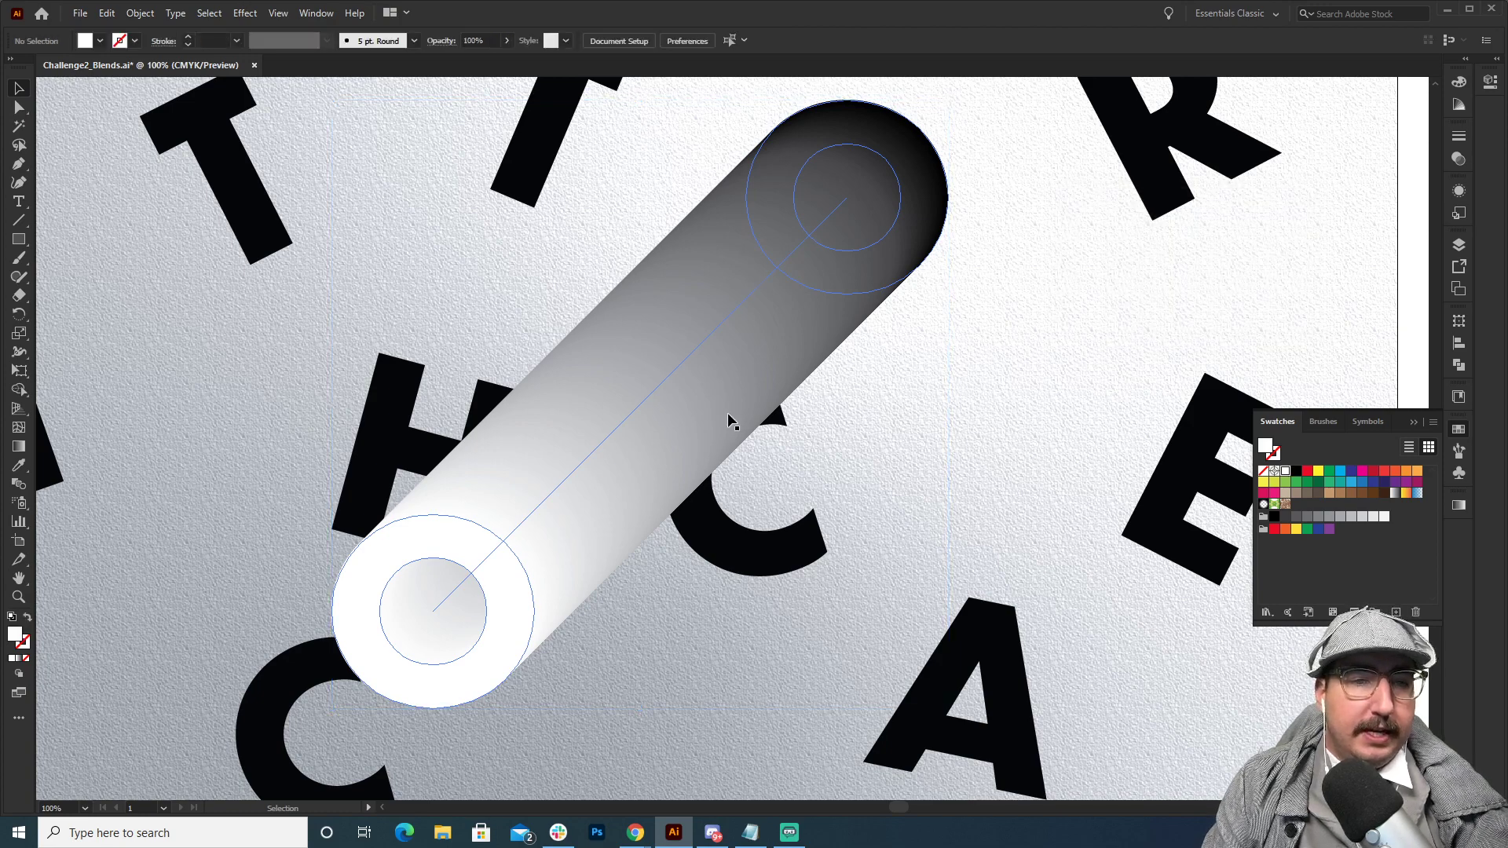
# Isolate the O blend and send its white O to the back so the black O comes out on top.
pyautogui.press('z')
pyautogui.keyDown('alt'); pyautogui.click(661, 413); pyautogui.keyUp('alt')
pyautogui.moveTo(695, 397); pyautogui.dragTo(673, 346)
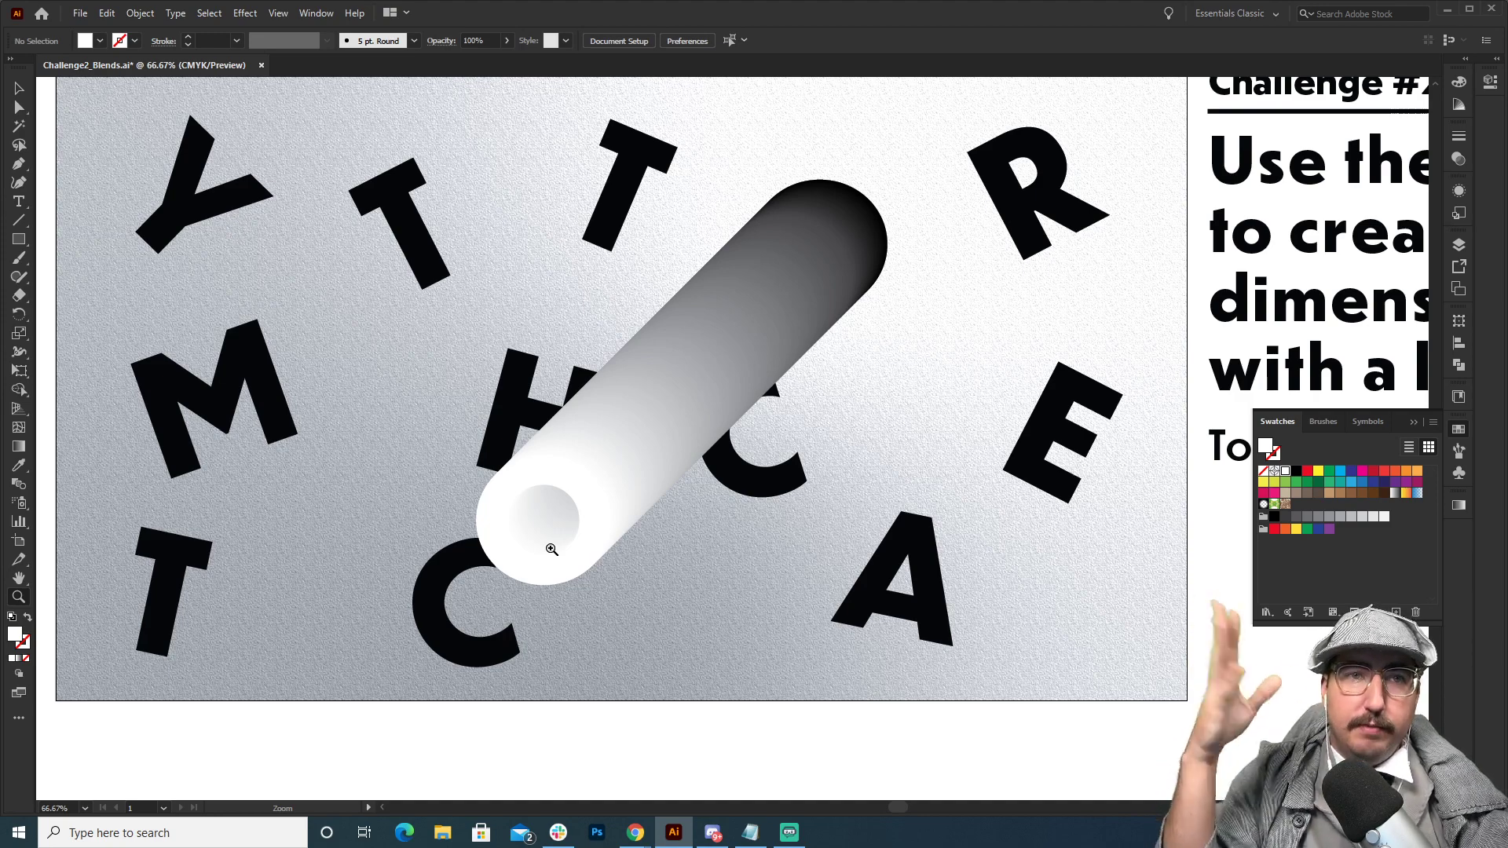
pyautogui.press('v')
pyautogui.doubleClick(572, 472)
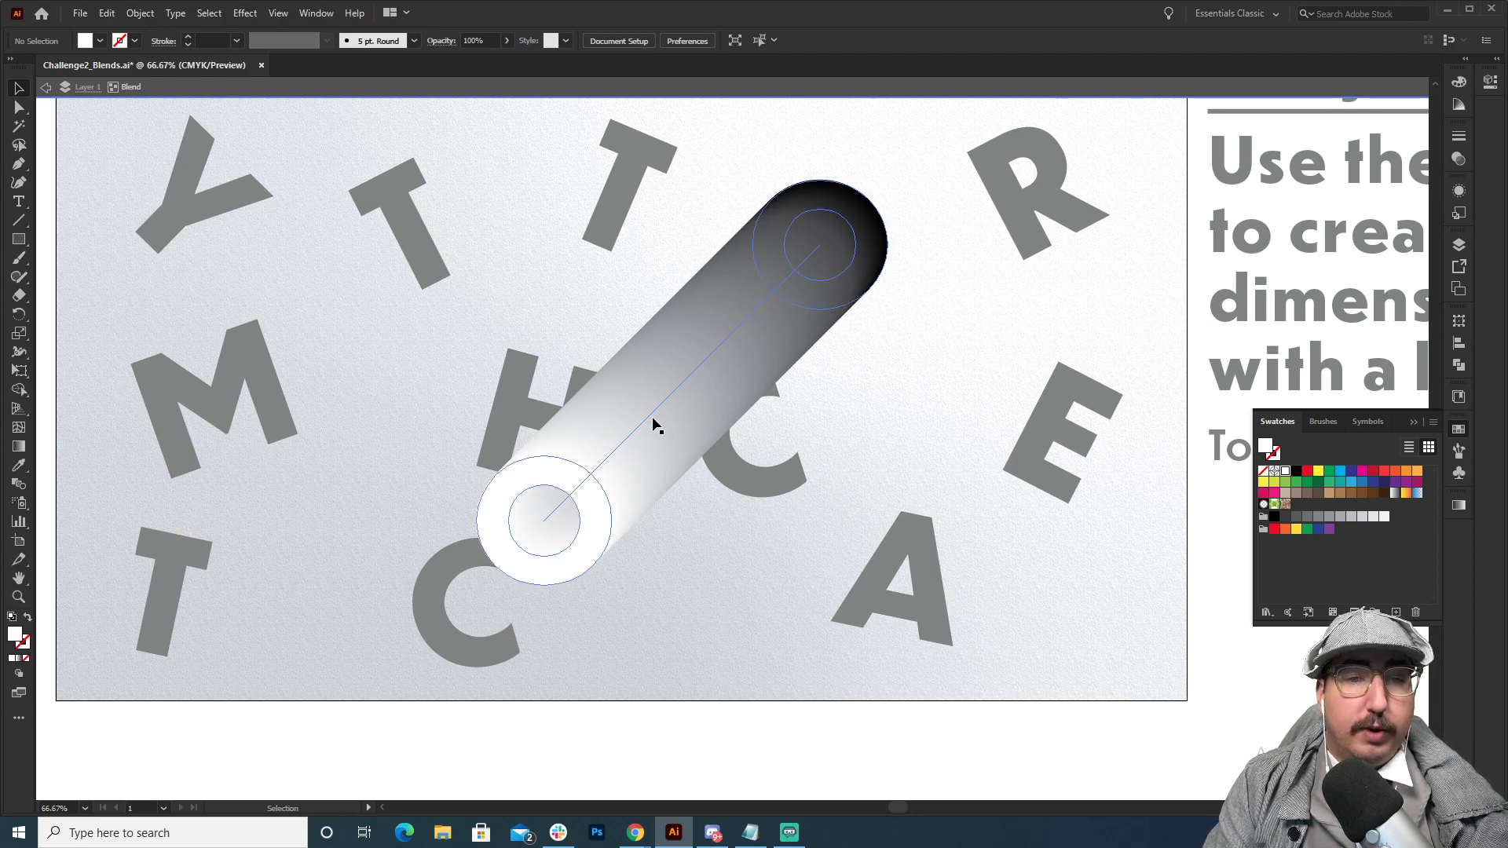
pyautogui.click(507, 475)
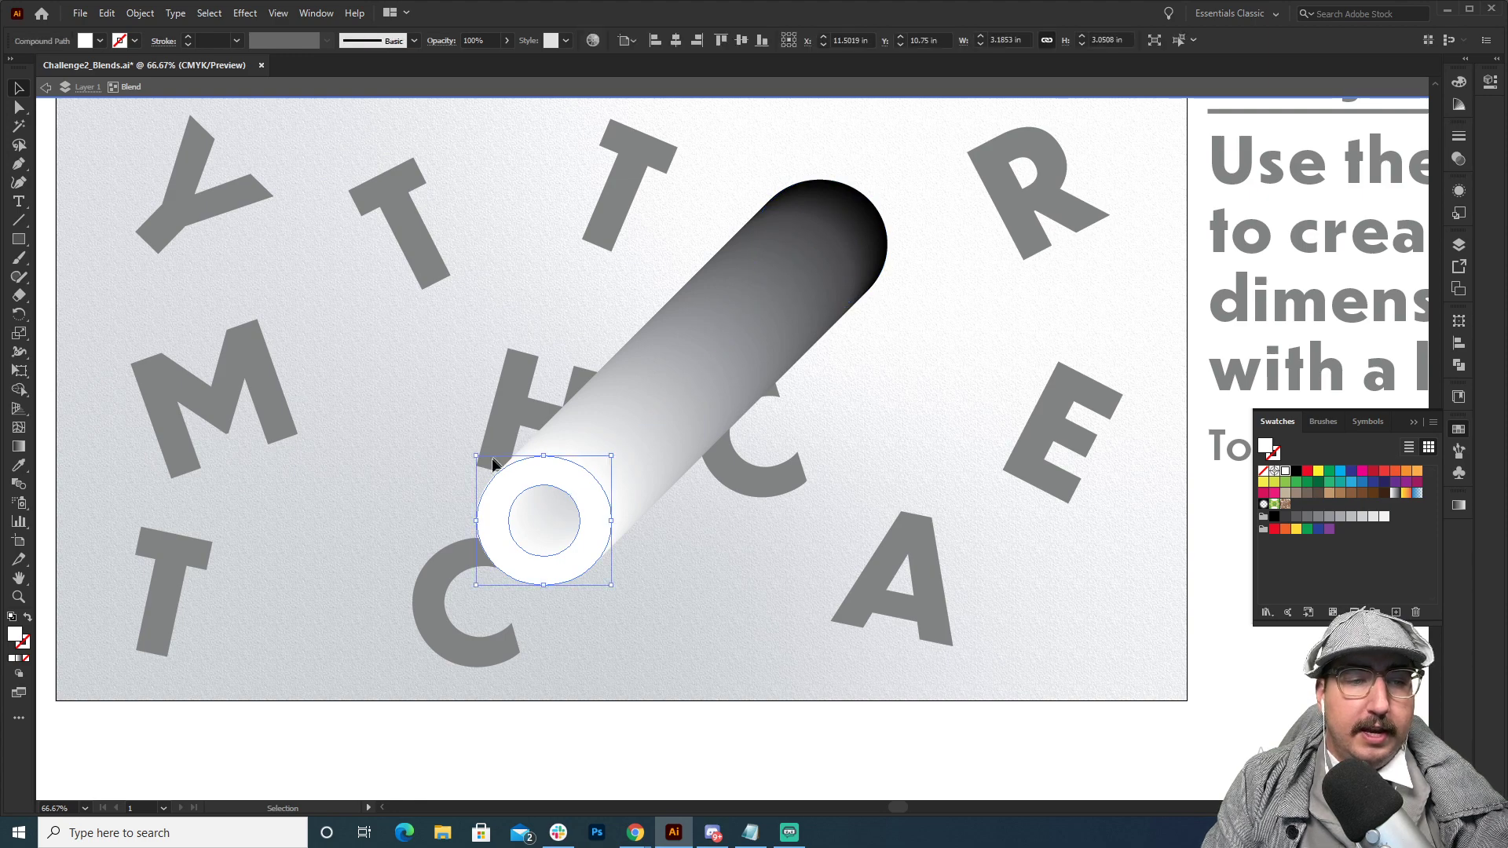
pyautogui.rightClick(531, 470)
pyautogui.moveTo(666, 662)
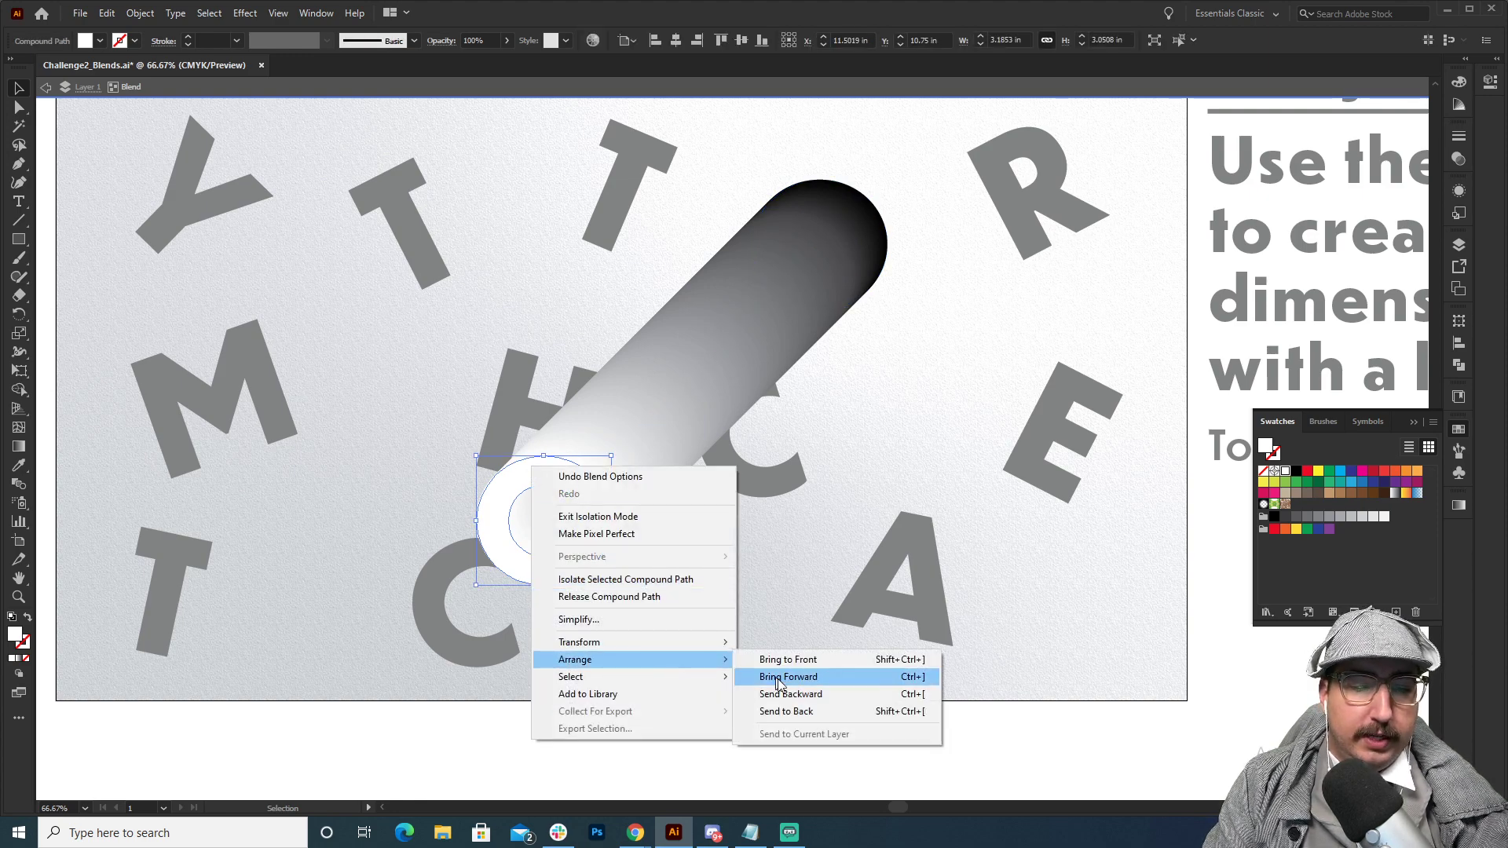
pyautogui.click(797, 711)
pyautogui.click(820, 552)
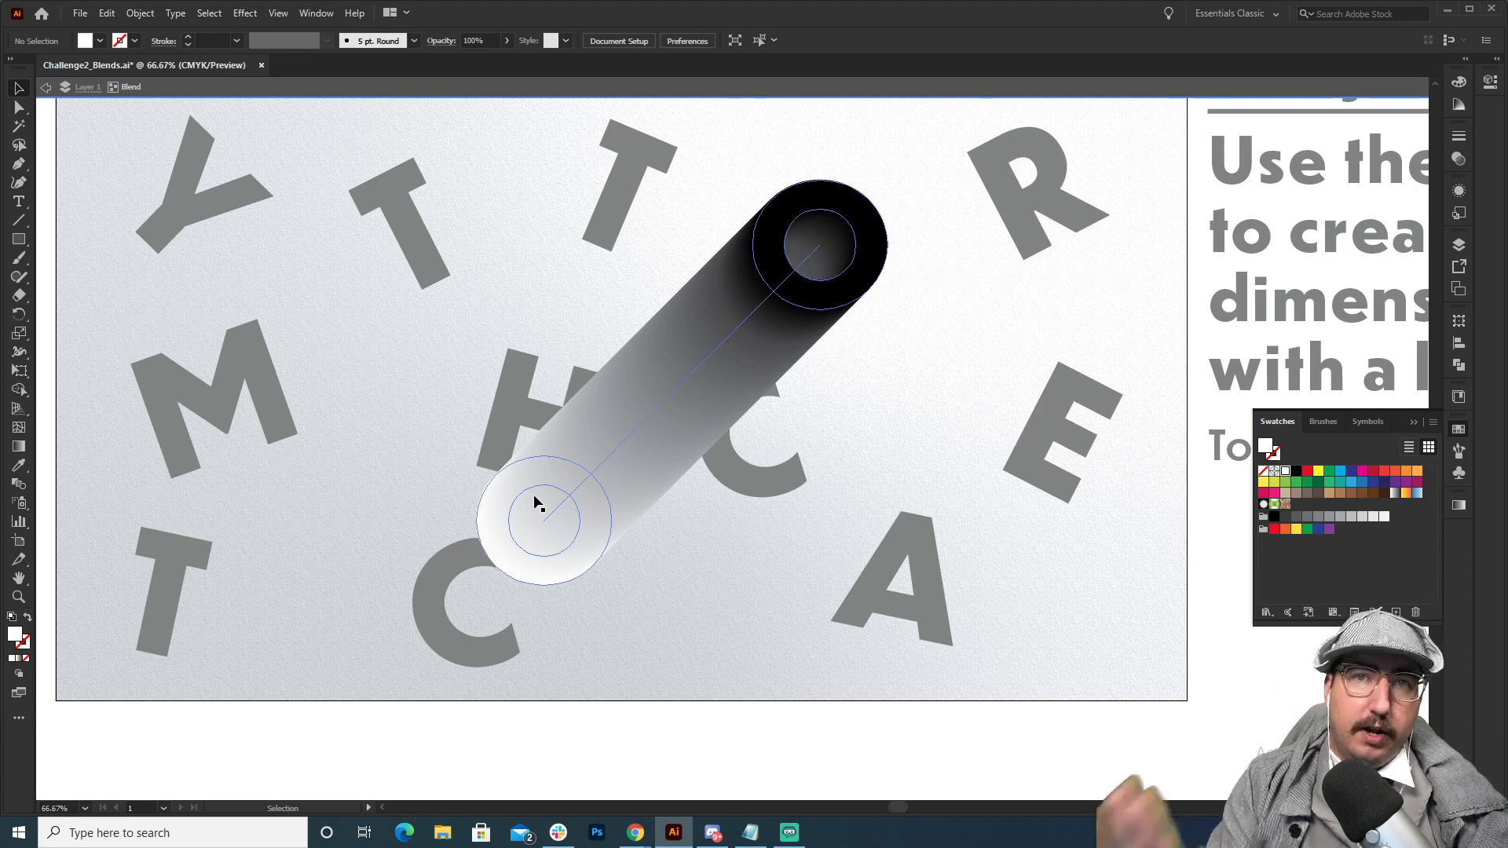
# Leave isolation mode, move the O blend aside and bring the original black O to the front.
pyautogui.doubleClick(947, 358)
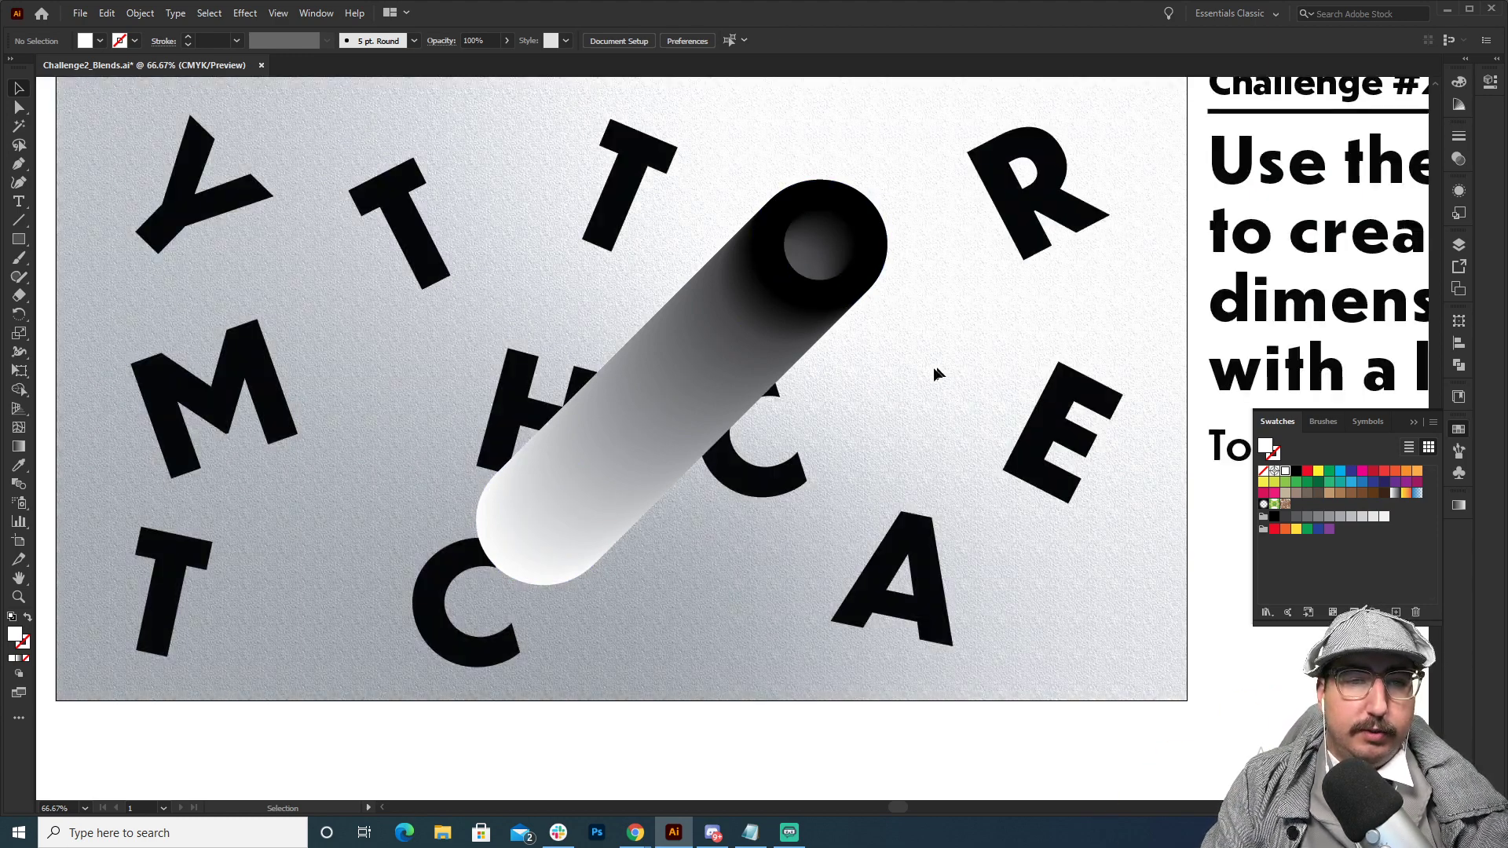
pyautogui.moveTo(728, 371); pyautogui.dragTo(910, 373)
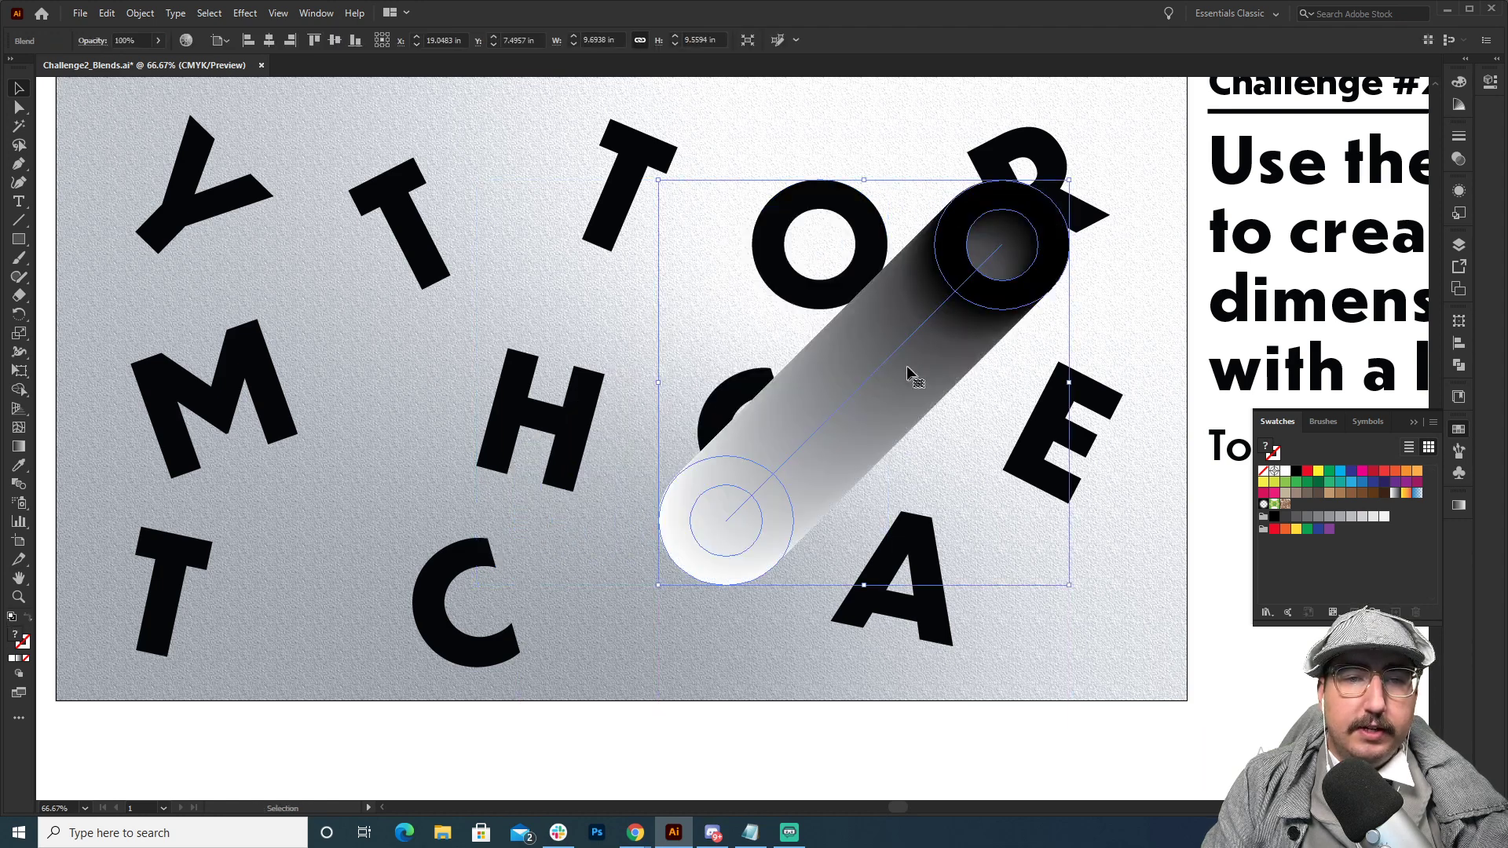
pyautogui.click(805, 217)
pyautogui.rightClick(812, 204)
pyautogui.moveTo(882, 385)
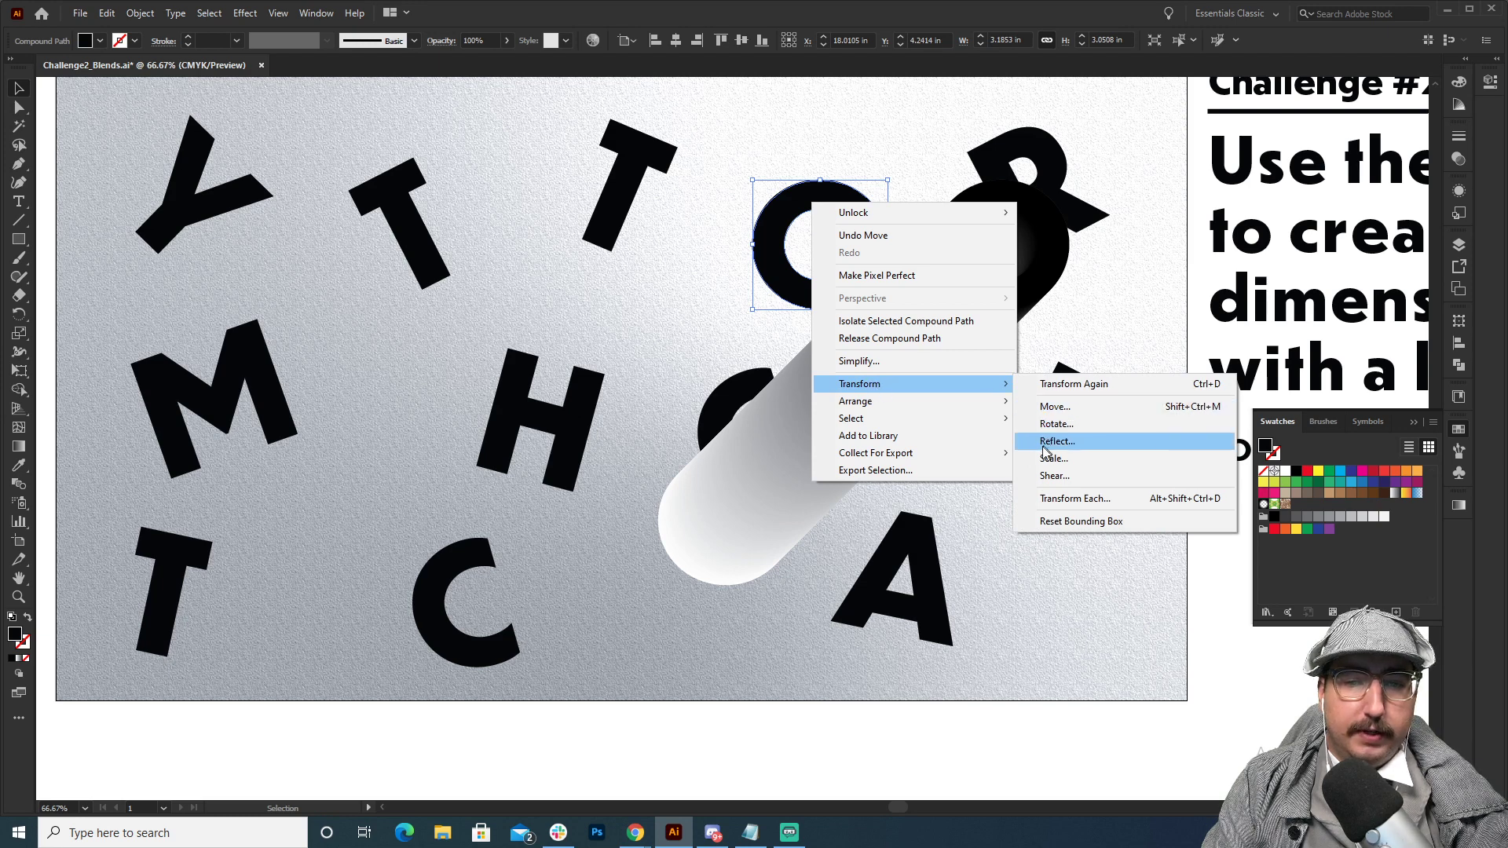
pyautogui.moveTo(950, 402)
pyautogui.click(1078, 406)
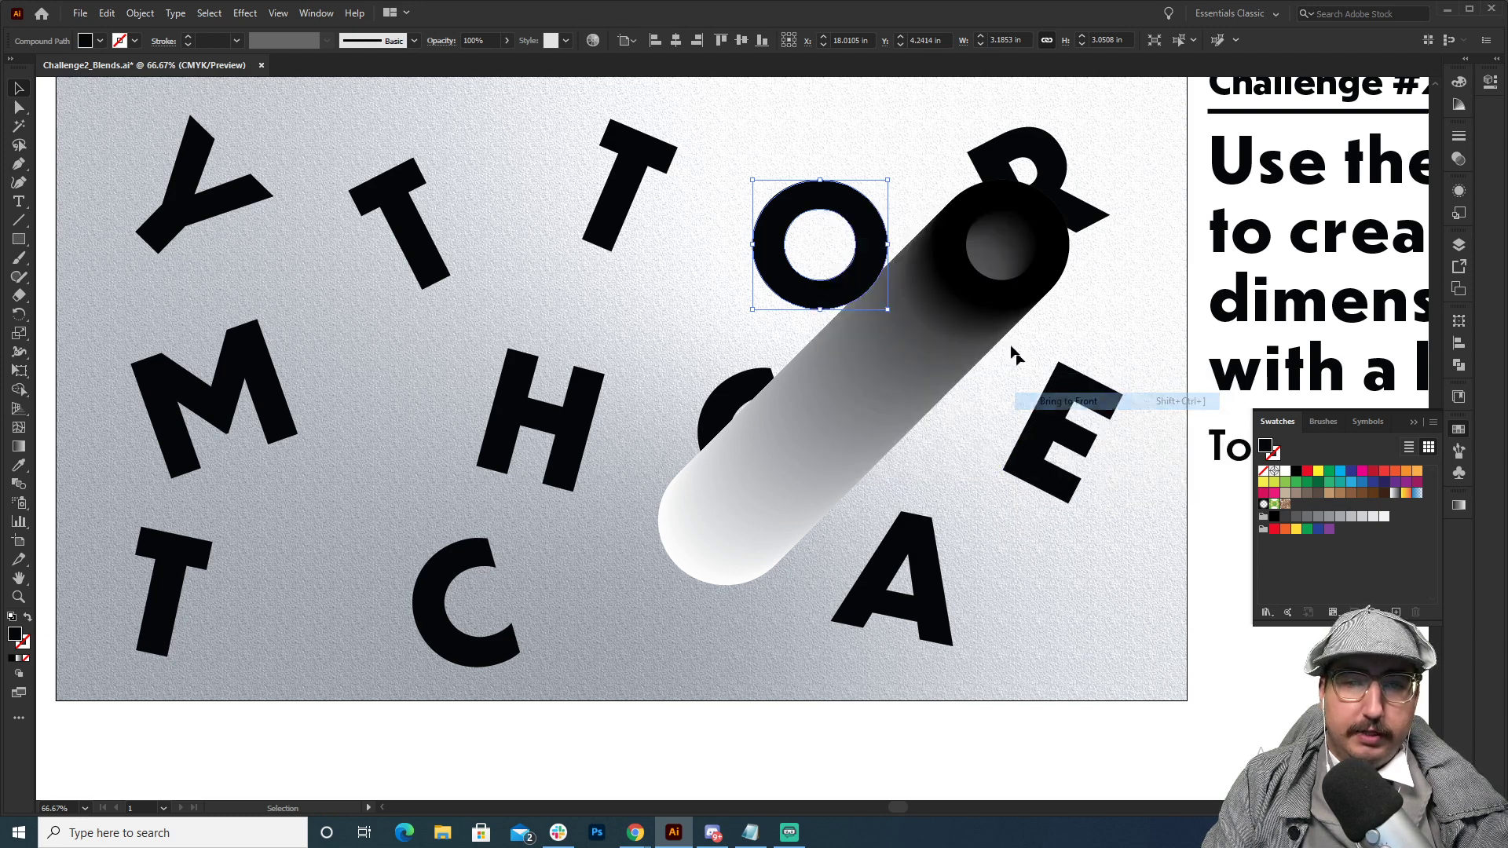
# Move the O blend back beneath the original O and send it behind the other letters.
pyautogui.moveTo(986, 296); pyautogui.dragTo(815, 303)
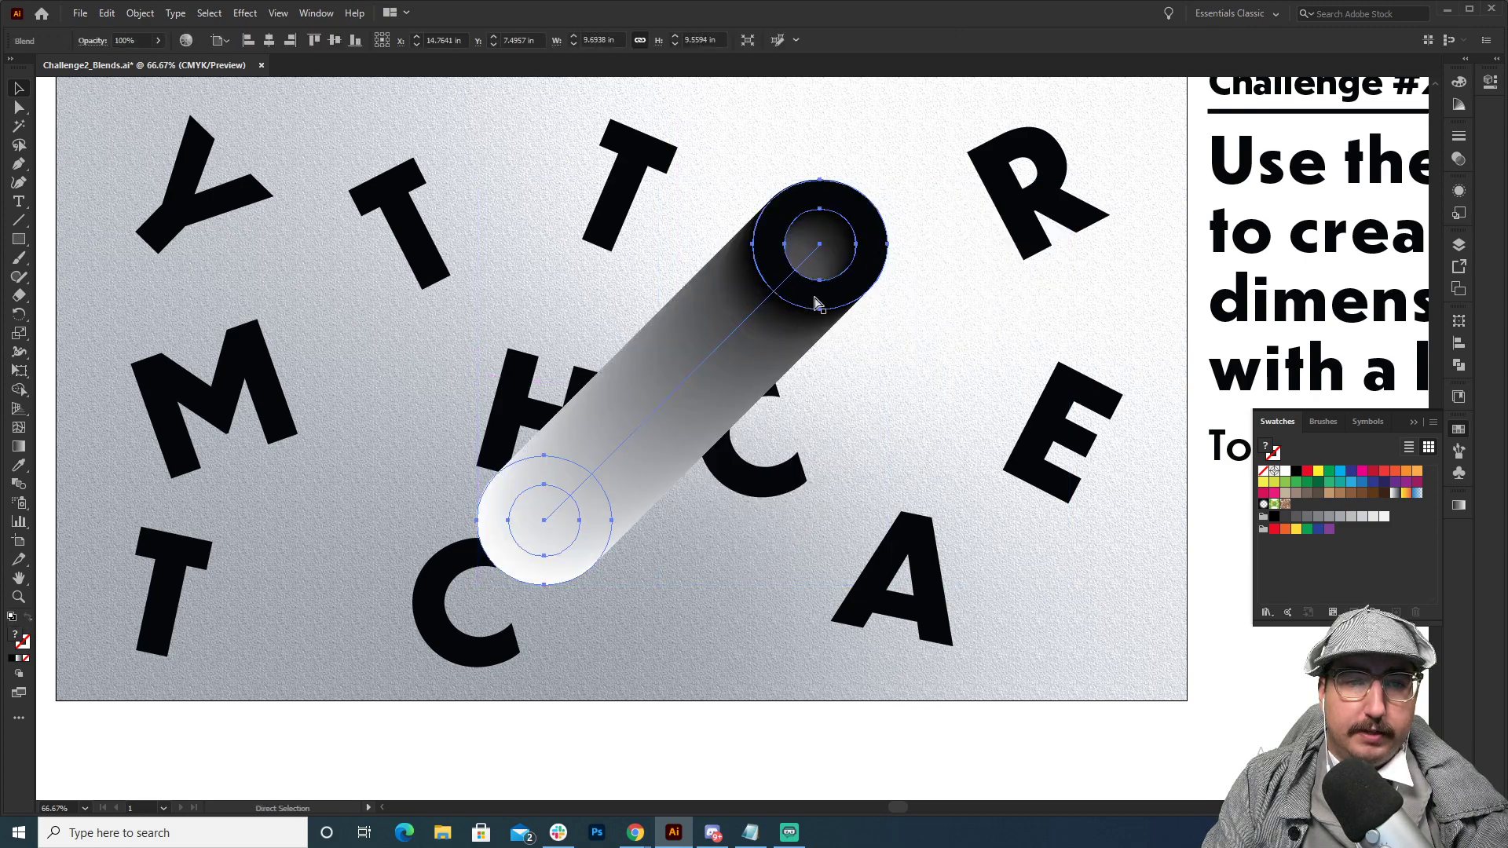
pyautogui.hotkey('ctrl', 'z')
pyautogui.hotkey('ctrl', 'shift', 'z')
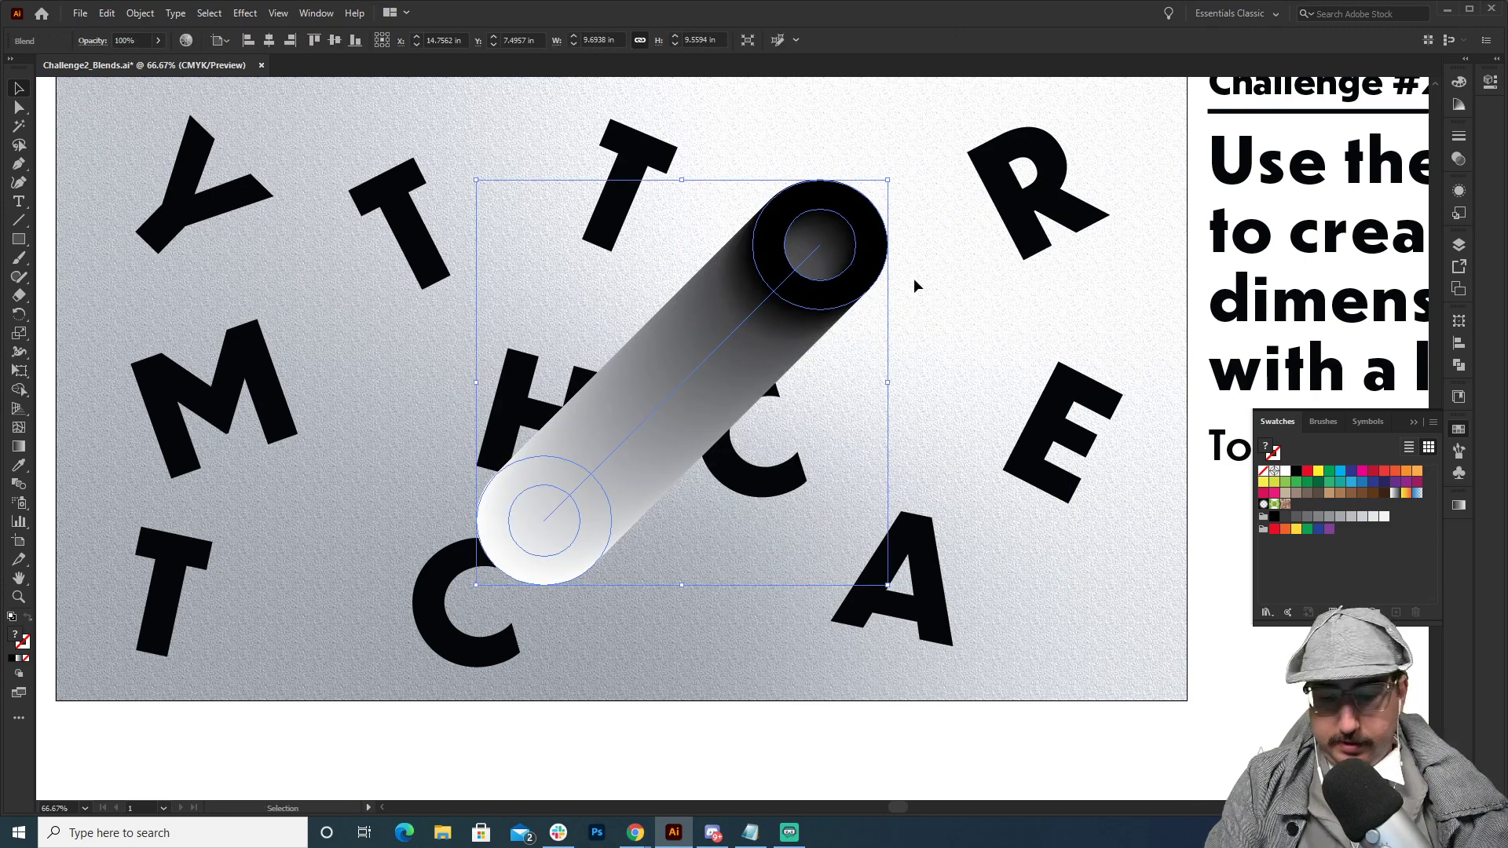
pyautogui.press('a')
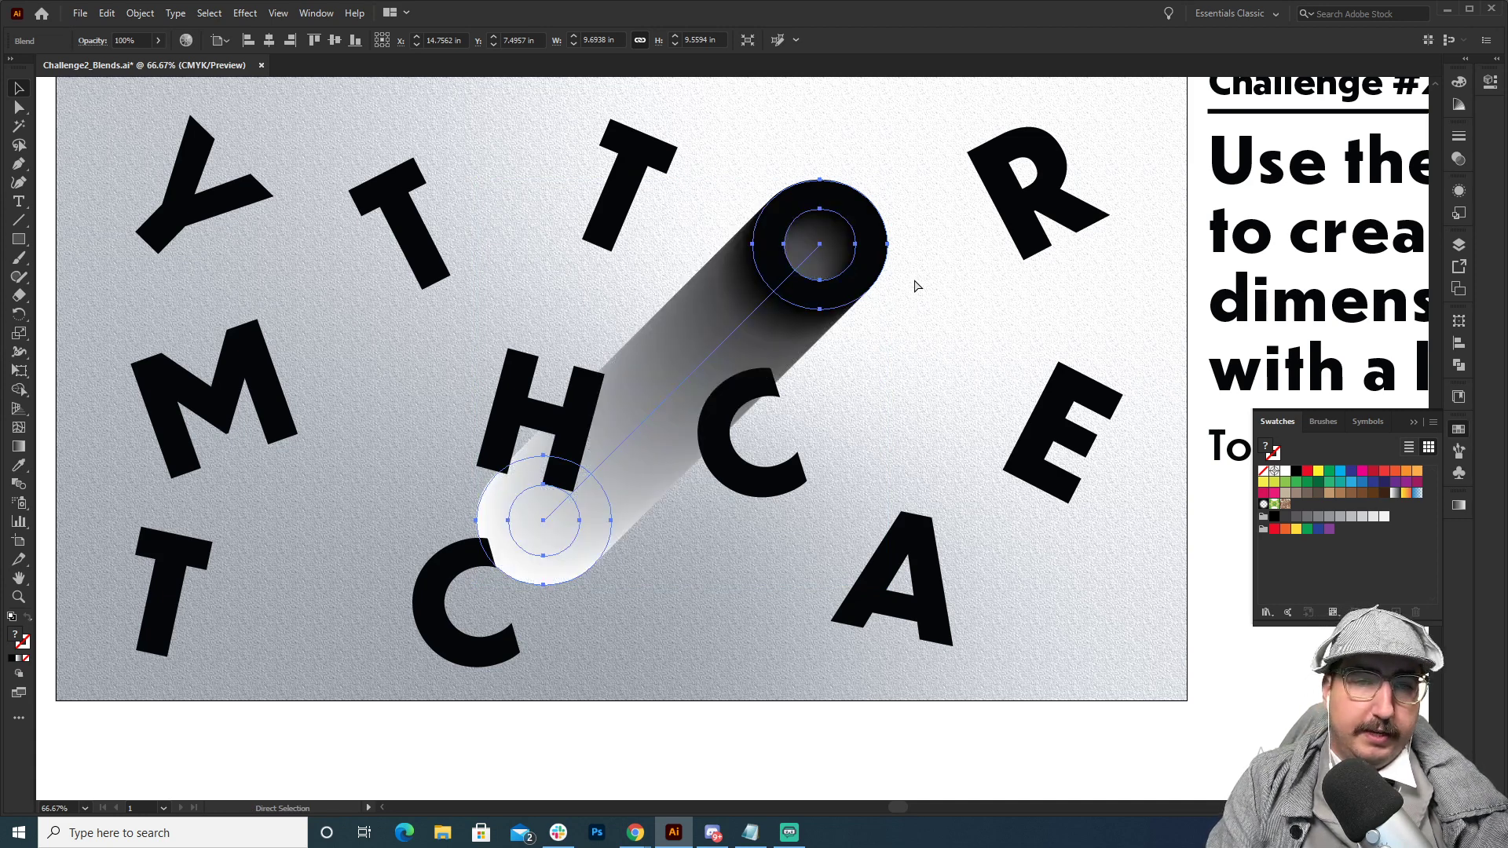
pyautogui.press('v')
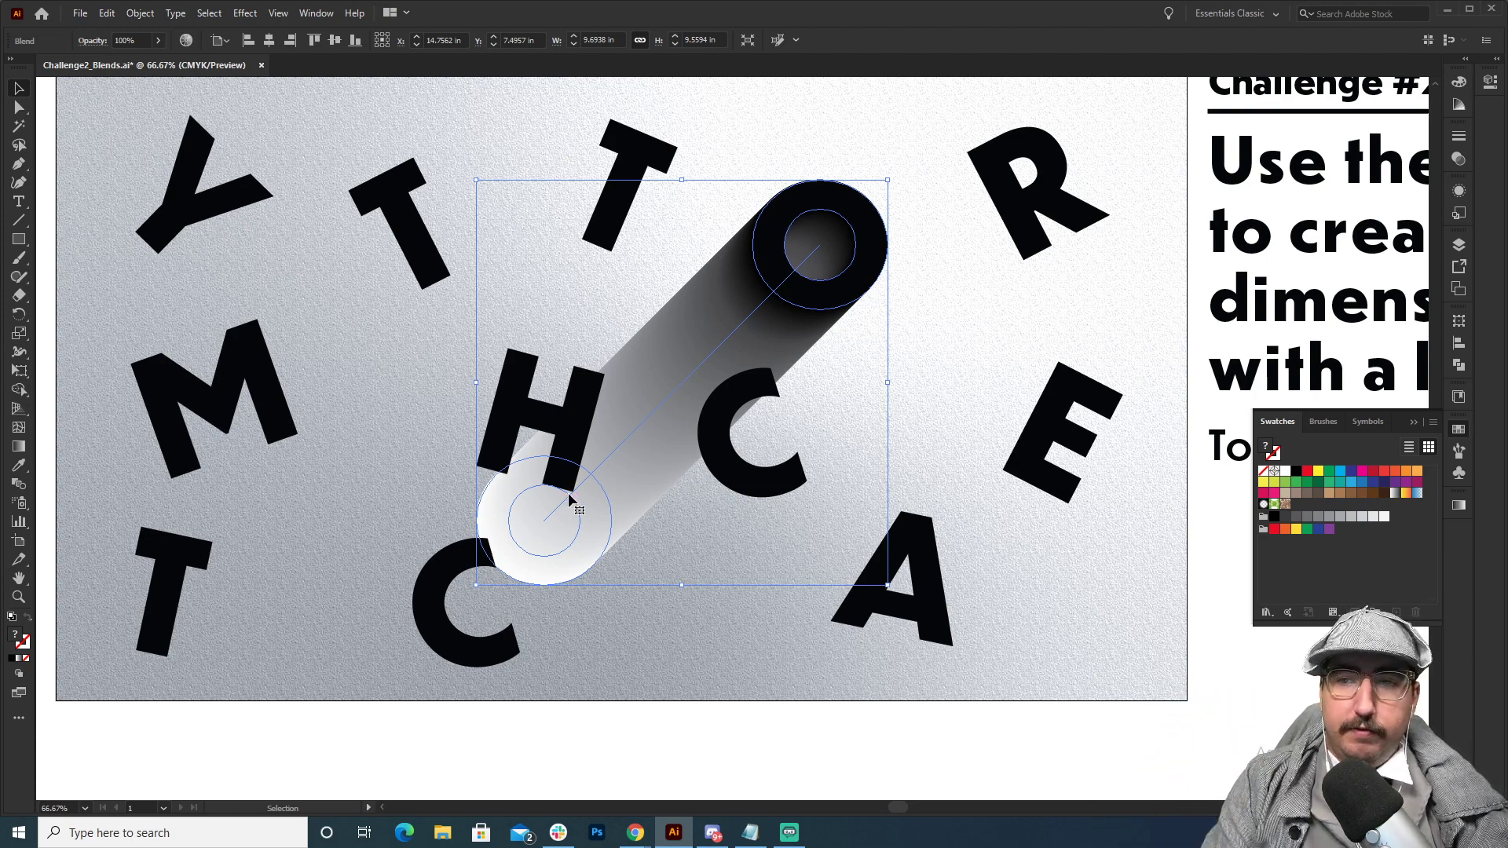
# Set the O blend's blending mode to Multiply.
pyautogui.click(1460, 162)
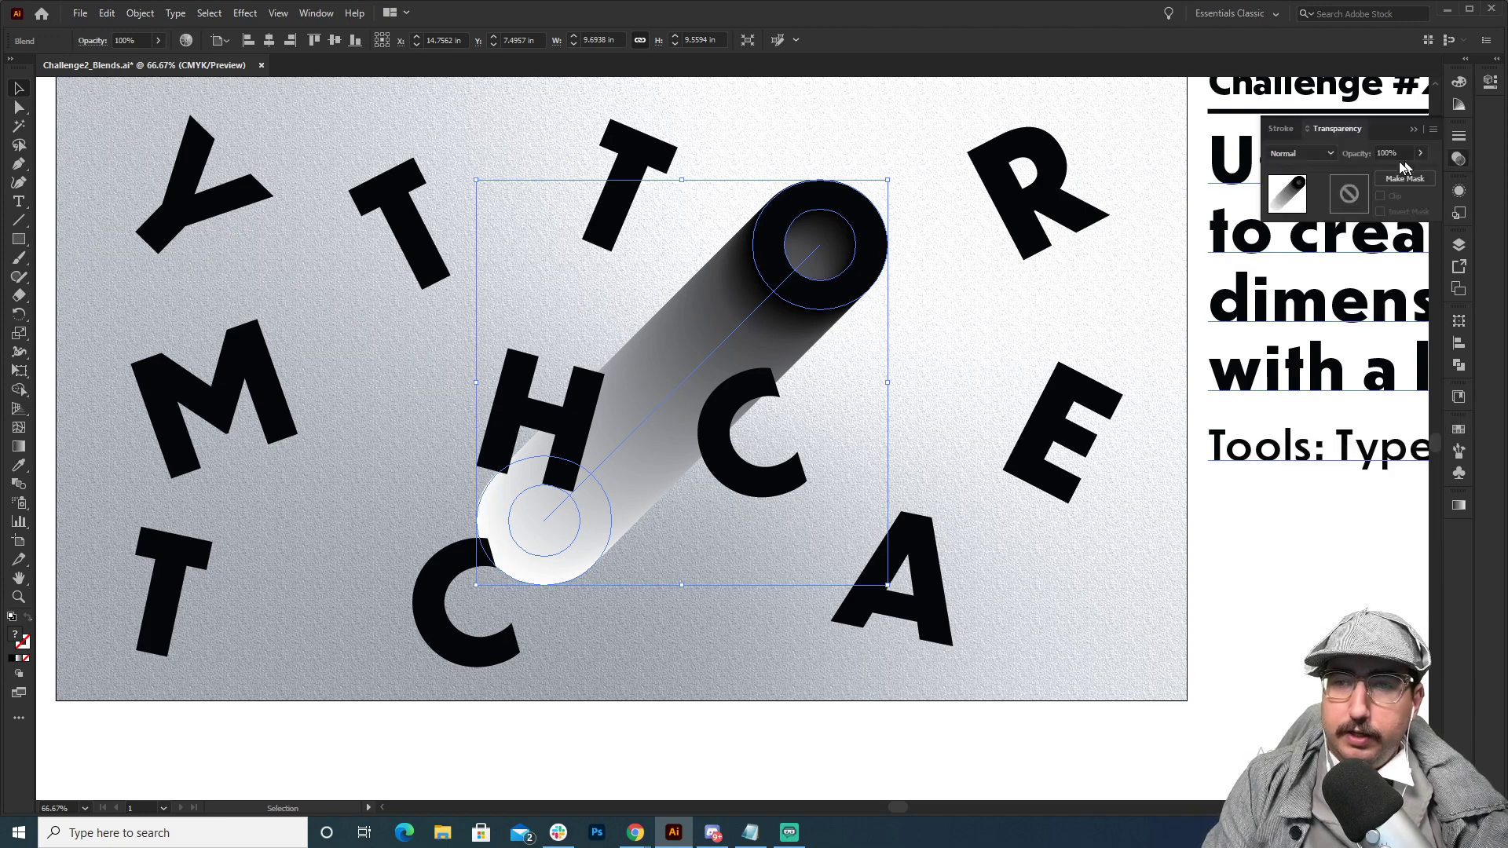
pyautogui.click(1322, 154)
pyautogui.click(1315, 208)
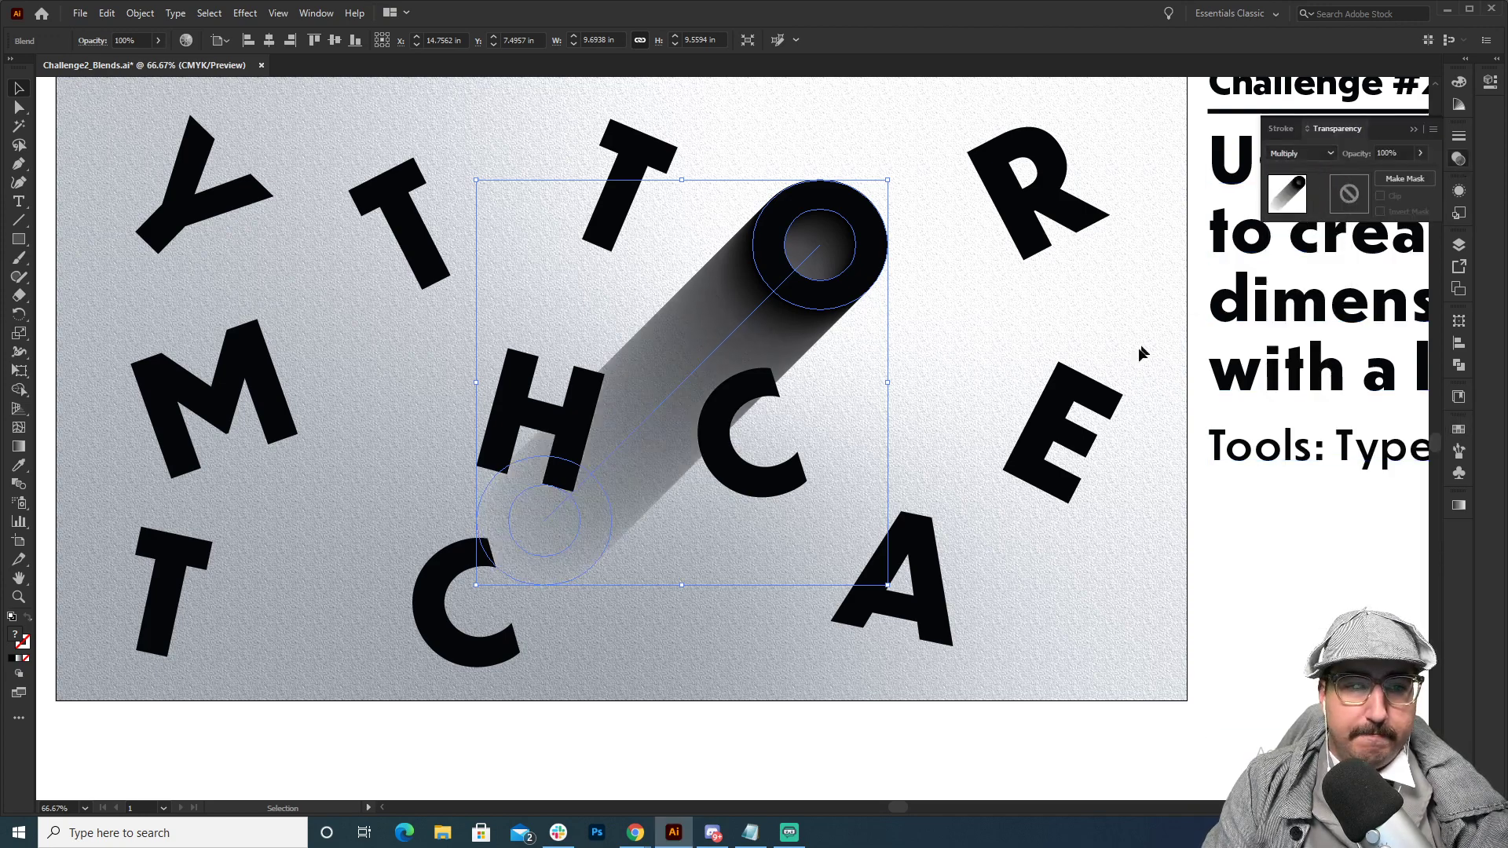
pyautogui.click(1199, 492)
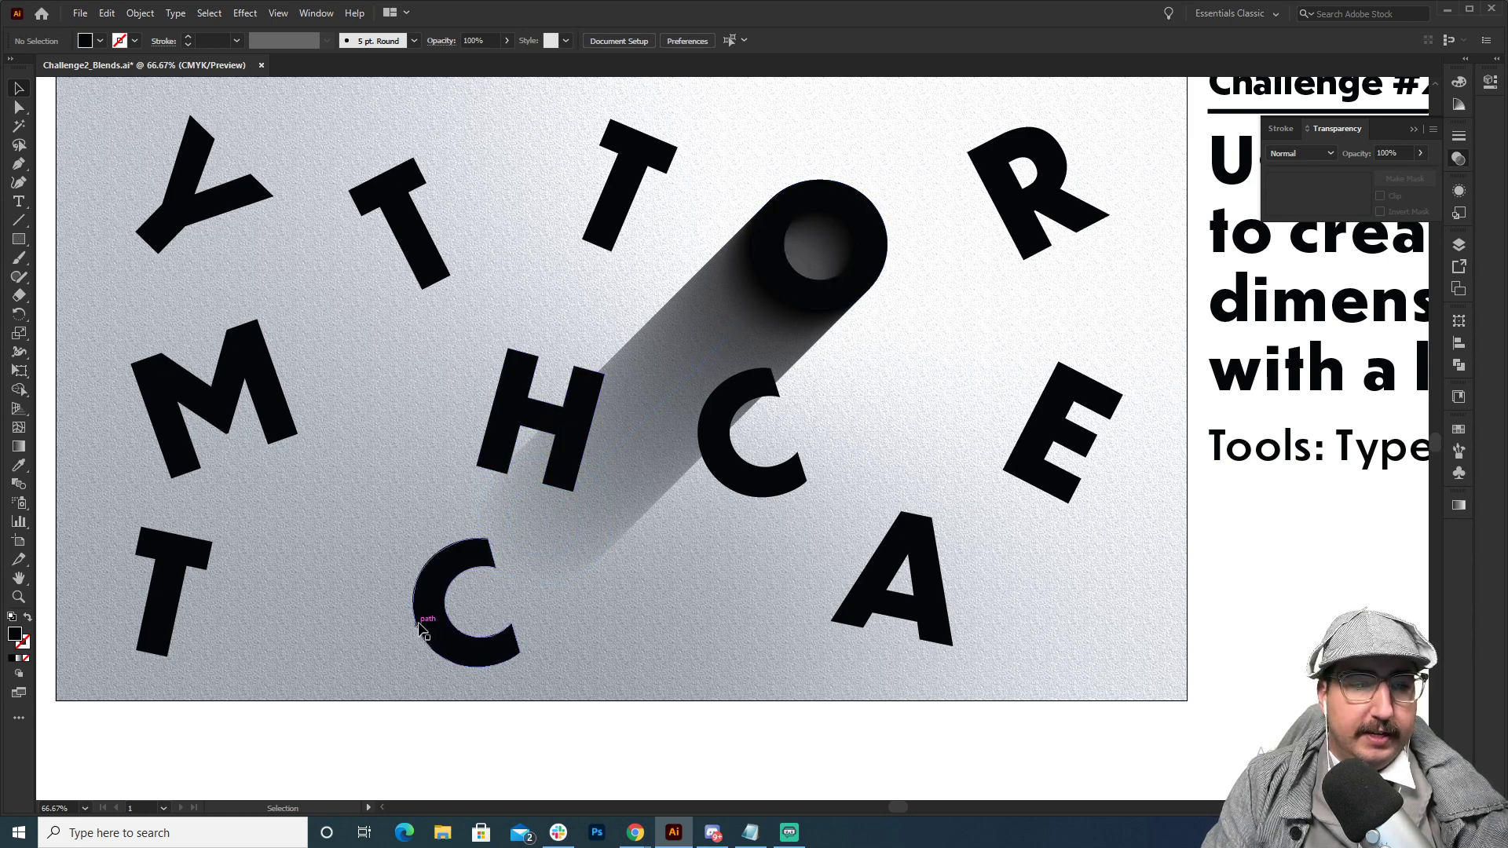
# Set the O blend's opacity to 50%.
pyautogui.click(755, 311)
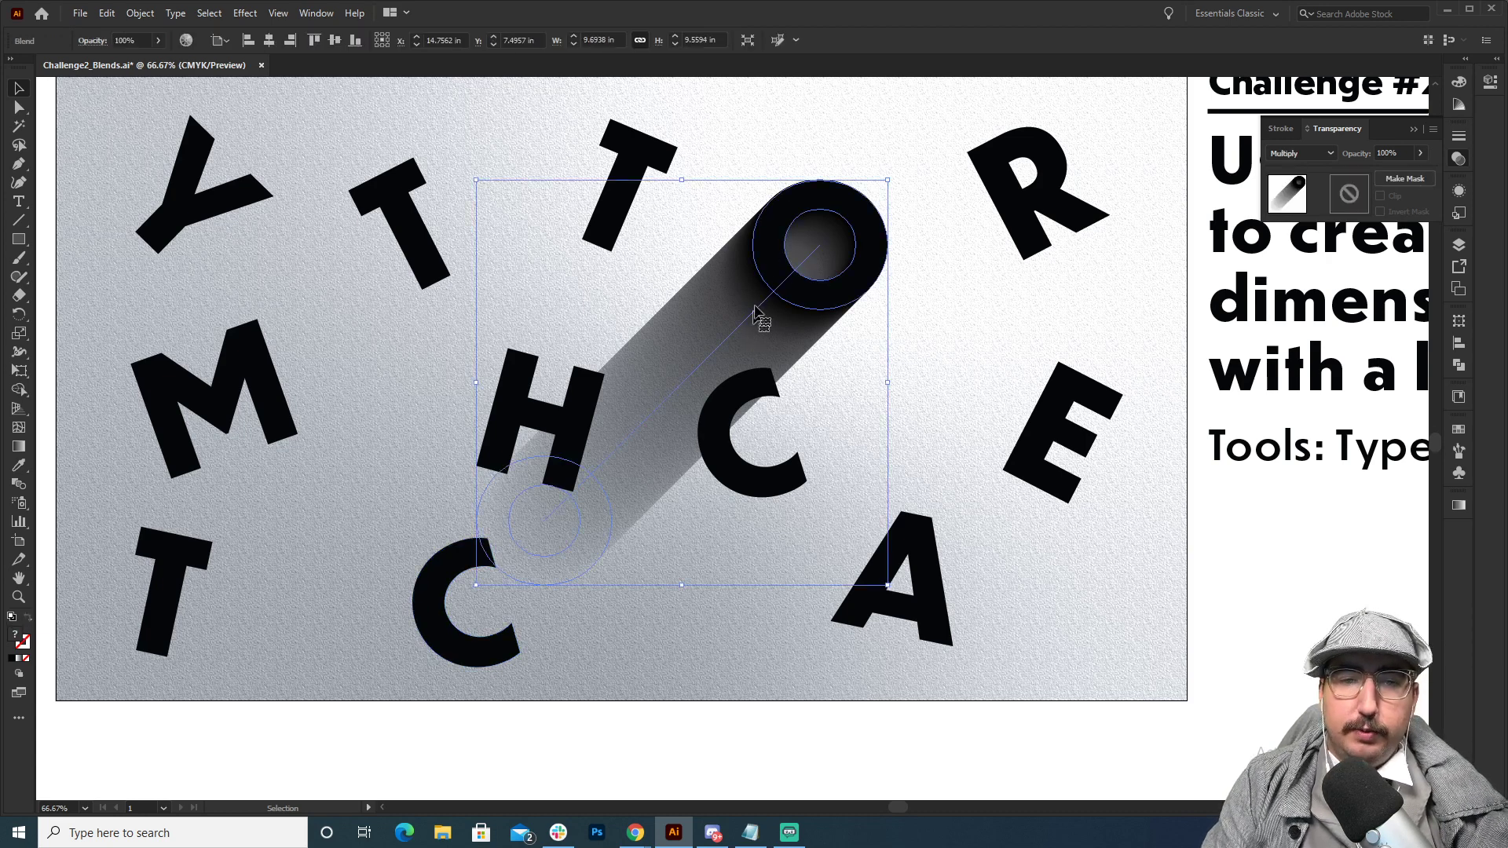
pyautogui.click(1389, 152)
pyautogui.write('50')
pyautogui.press('Return')
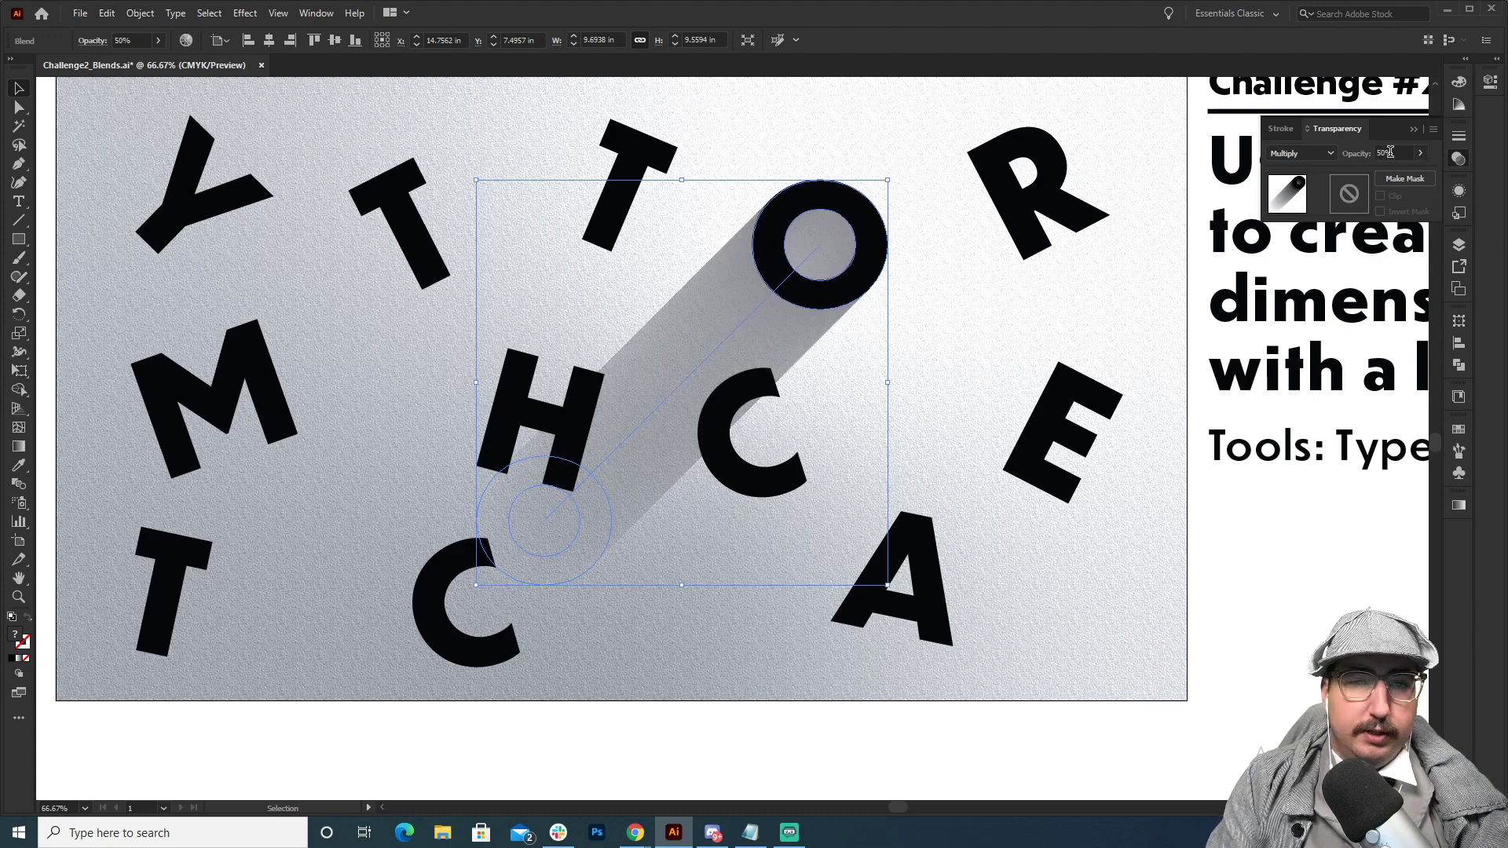
pyautogui.click(1307, 604)
# Select all the black letters except the O and group them.
pyautogui.press('z')
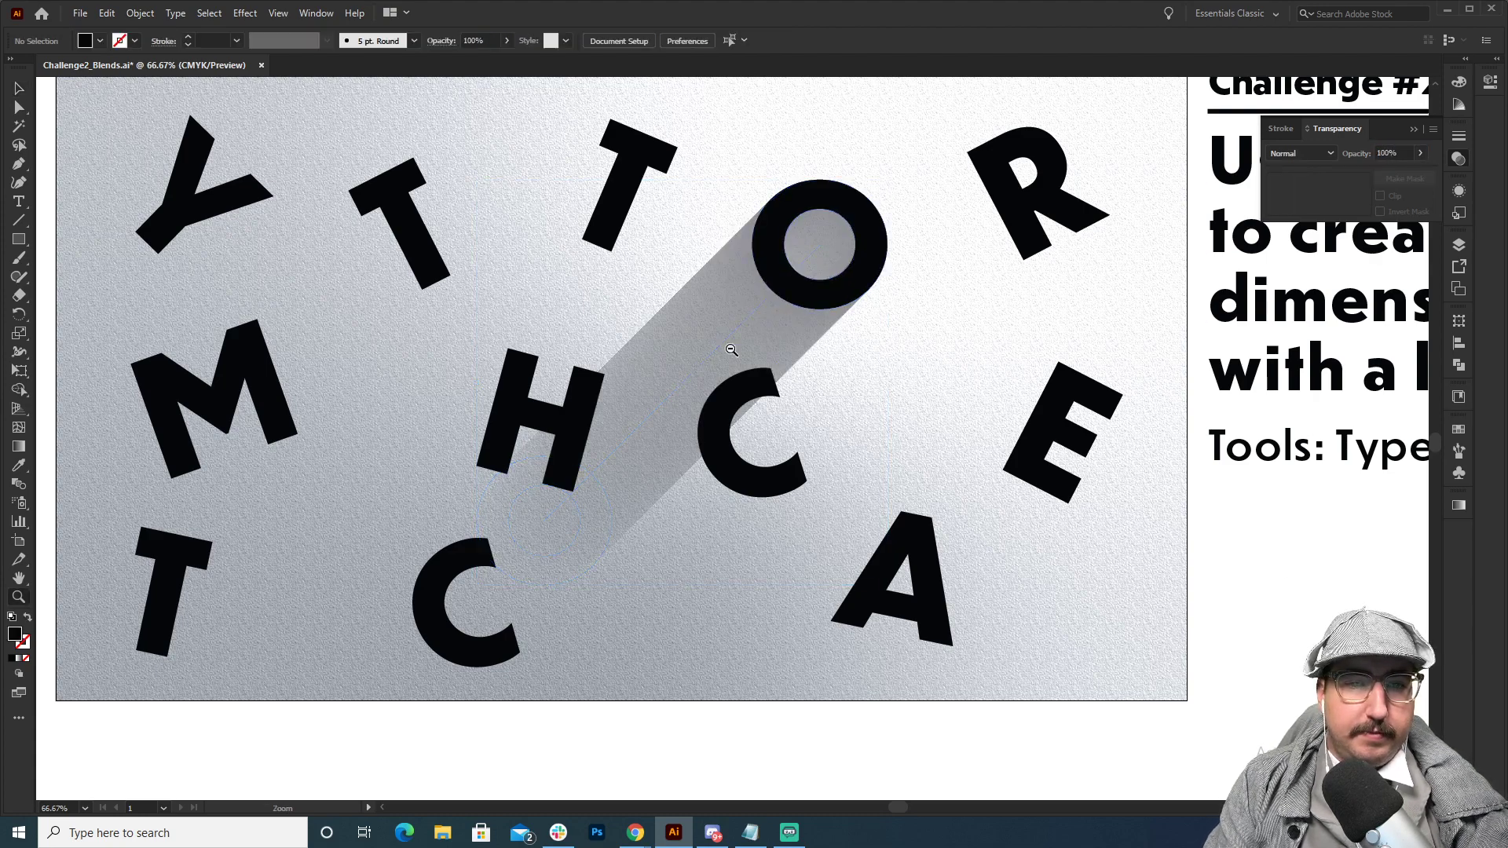
pyautogui.keyDown('alt'); pyautogui.click(731, 349); pyautogui.keyUp('alt')
pyautogui.keyDown('alt'); pyautogui.click(732, 350); pyautogui.keyUp('alt')
pyautogui.scroll(-3, 712, 442)
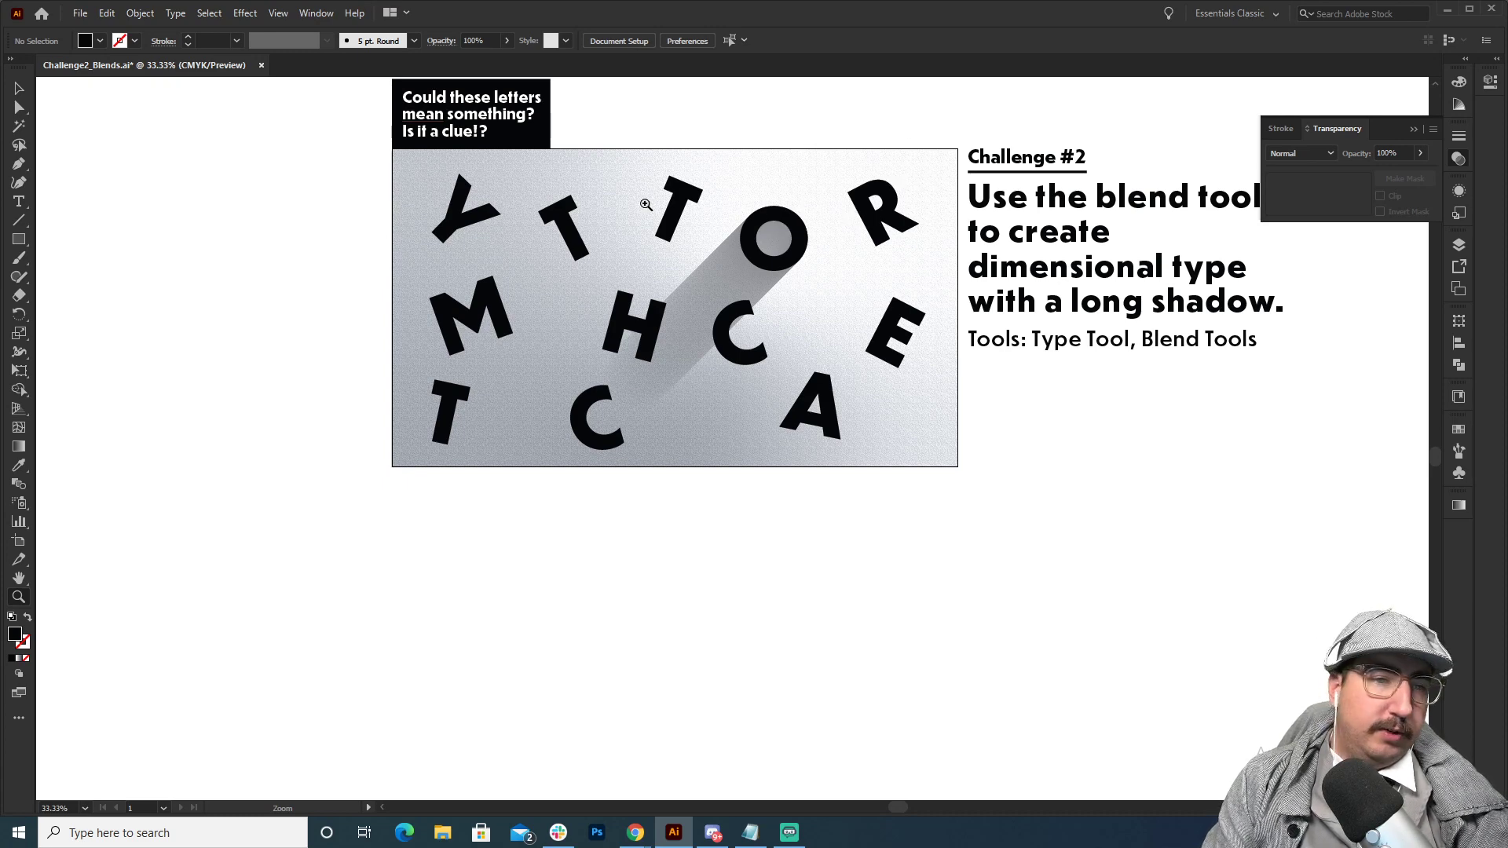
pyautogui.press('v')
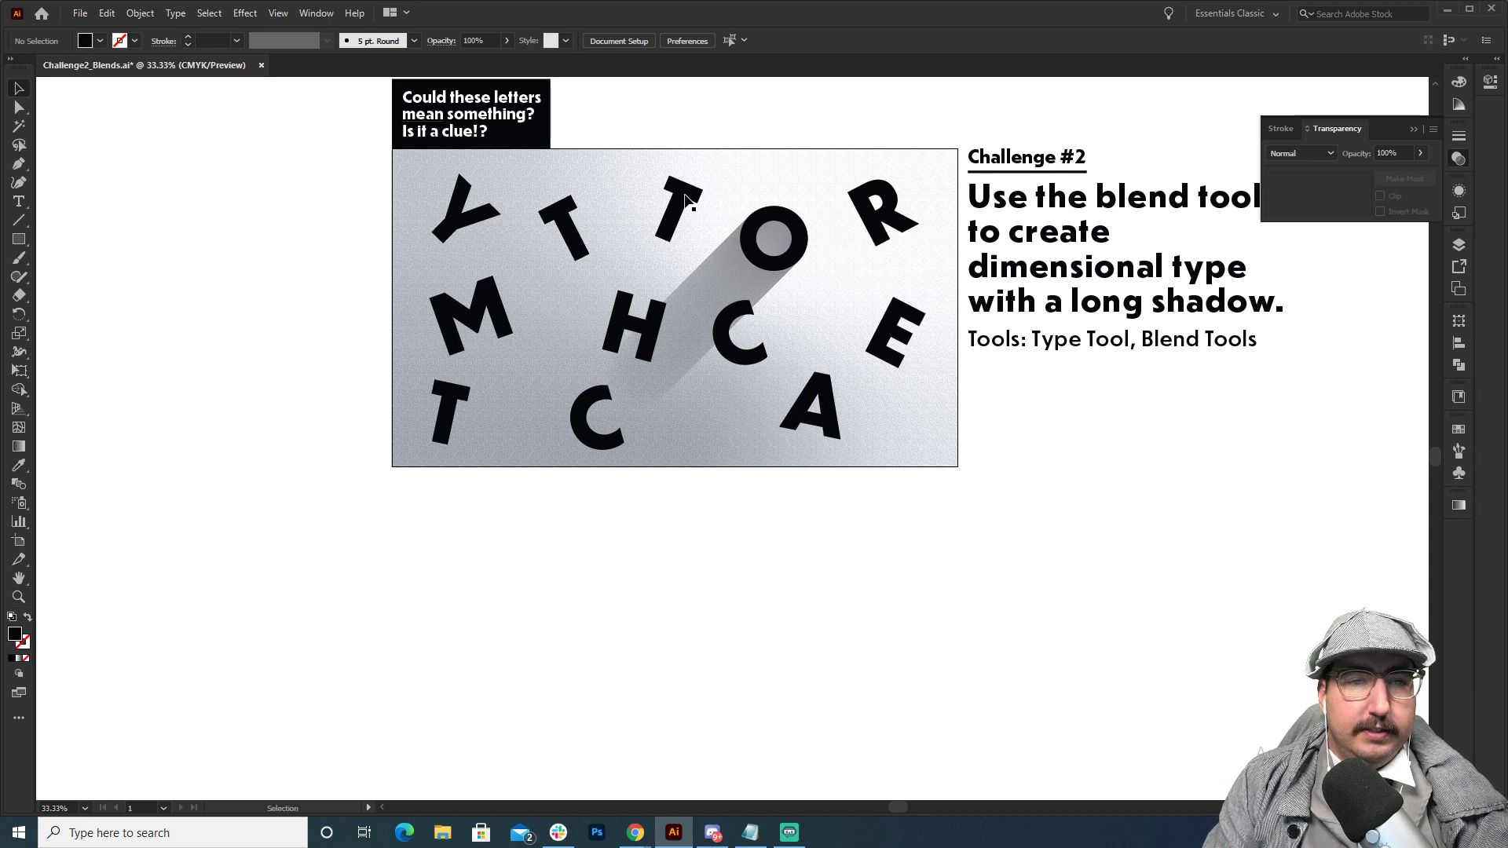
pyautogui.click(684, 200)
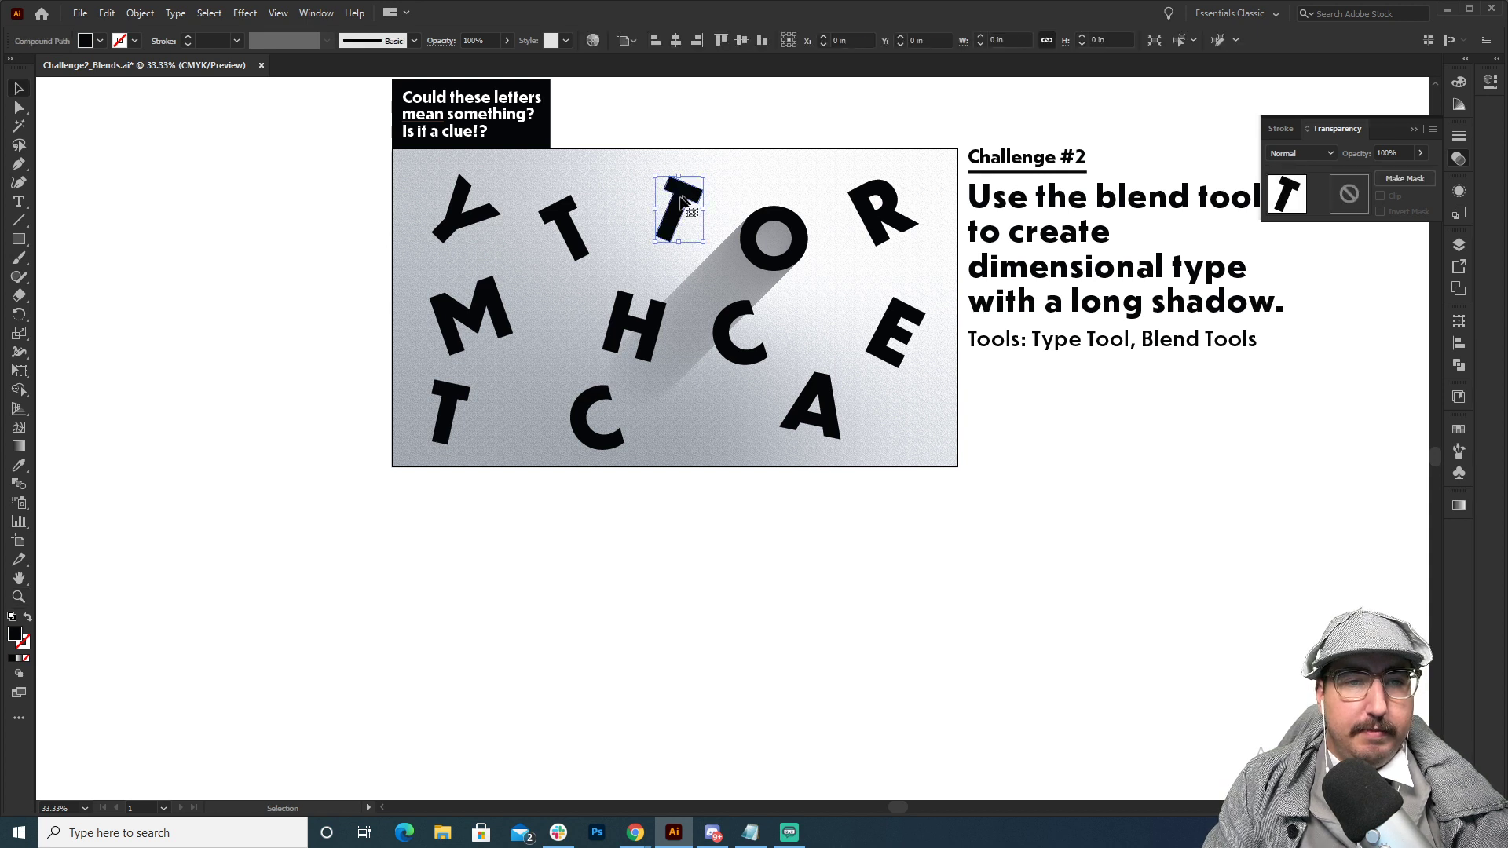
pyautogui.keyDown('shift'); pyautogui.click(571, 231); pyautogui.keyUp('shift')
pyautogui.keyDown('shift'); pyautogui.click(472, 219); pyautogui.keyUp('shift')
pyautogui.keyDown('shift'); pyautogui.click(499, 314); pyautogui.keyUp('shift')
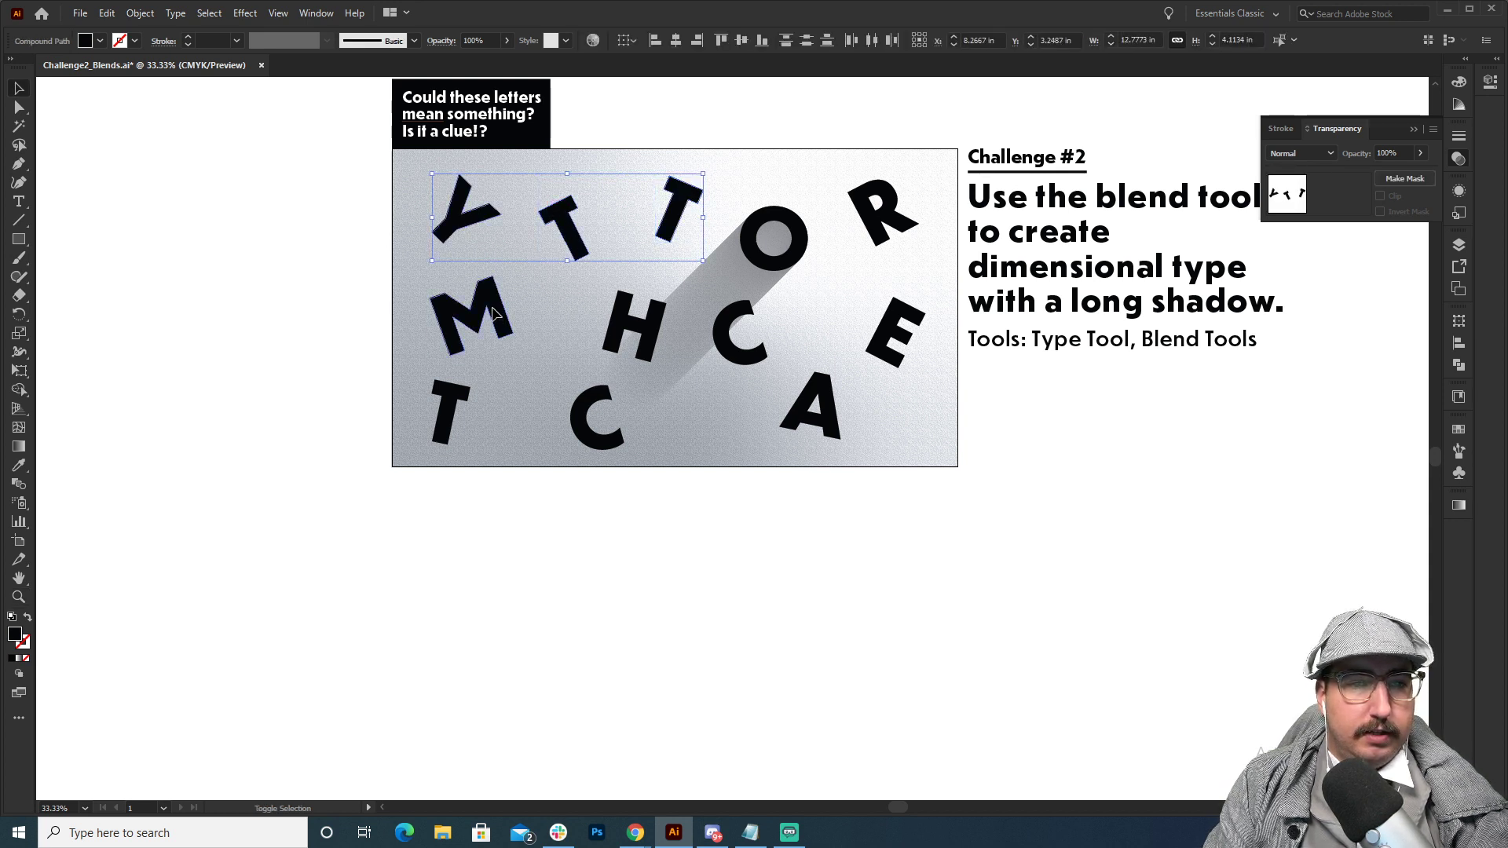
pyautogui.keyDown('shift'); pyautogui.click(885, 210); pyautogui.keyUp('shift')
pyautogui.keyDown('shift'); pyautogui.click(652, 343); pyautogui.keyUp('shift')
pyautogui.keyDown('shift'); pyautogui.click(738, 334); pyautogui.keyUp('shift')
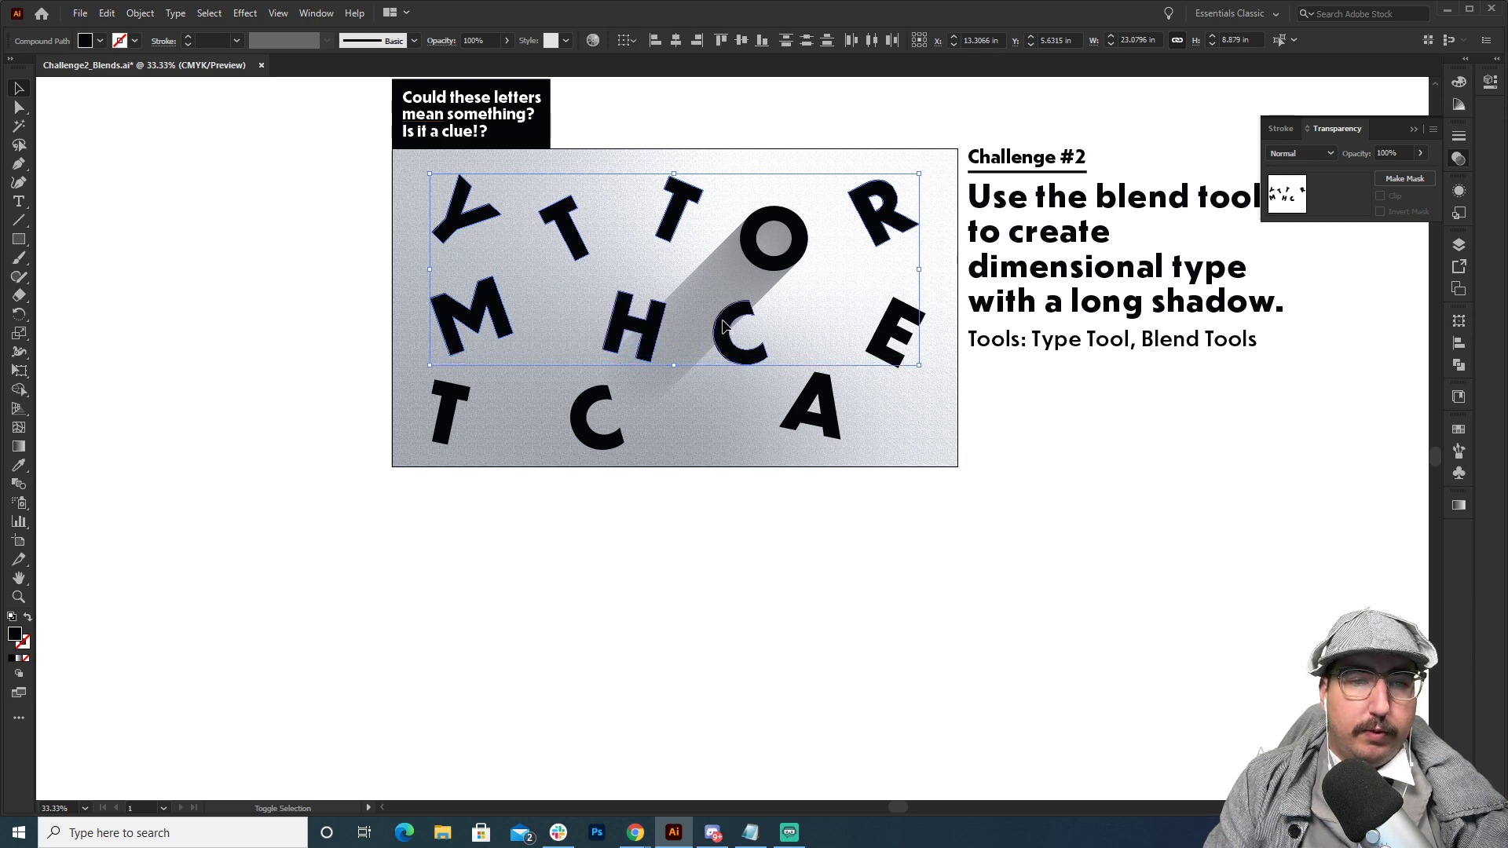
pyautogui.keyDown('shift'); pyautogui.click(894, 336); pyautogui.keyUp('shift')
pyautogui.keyDown('shift'); pyautogui.click(834, 402); pyautogui.keyUp('shift')
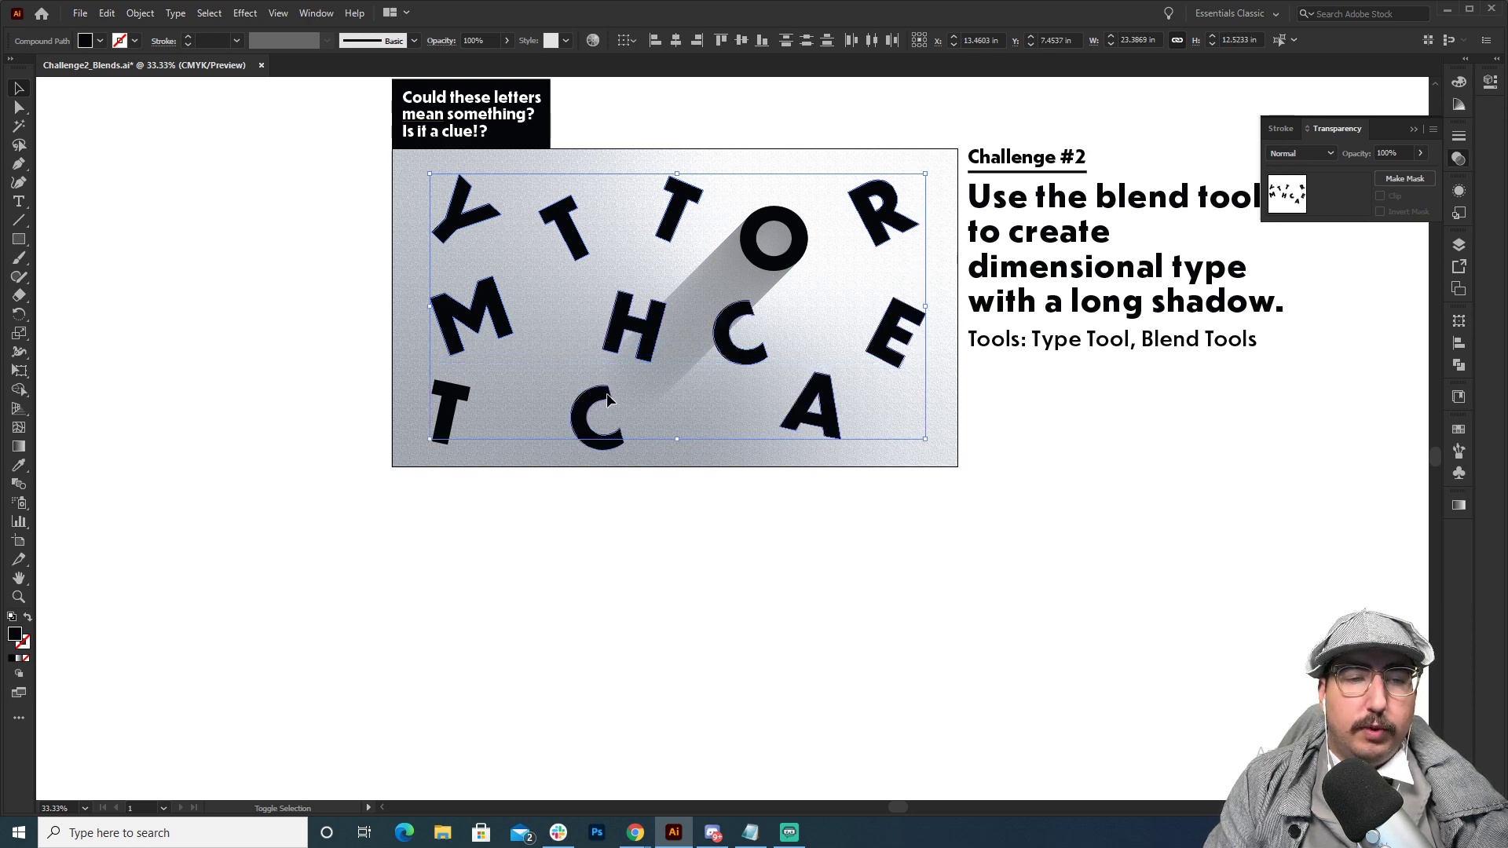
pyautogui.keyDown('shift'); pyautogui.click(613, 416); pyautogui.keyUp('shift')
pyautogui.hotkey('ctrl', 'g')
# Duplicate the letter group in place and fill the copy with the bright cyan-blue swatch.
pyautogui.keyDown('ctrl'); pyautogui.click(726, 304); pyautogui.keyUp('ctrl')
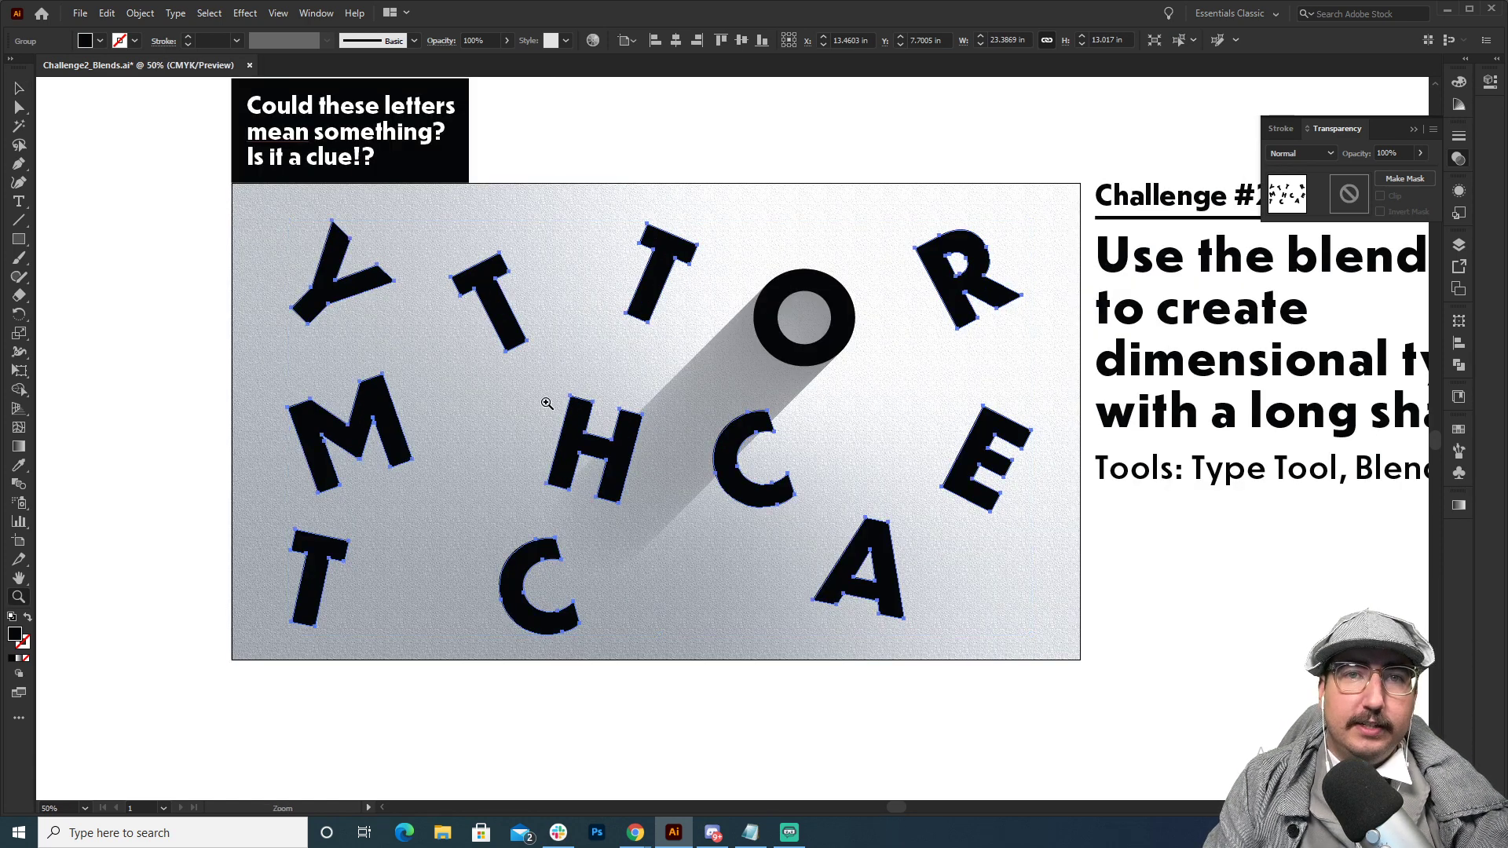
pyautogui.press('ctrl')
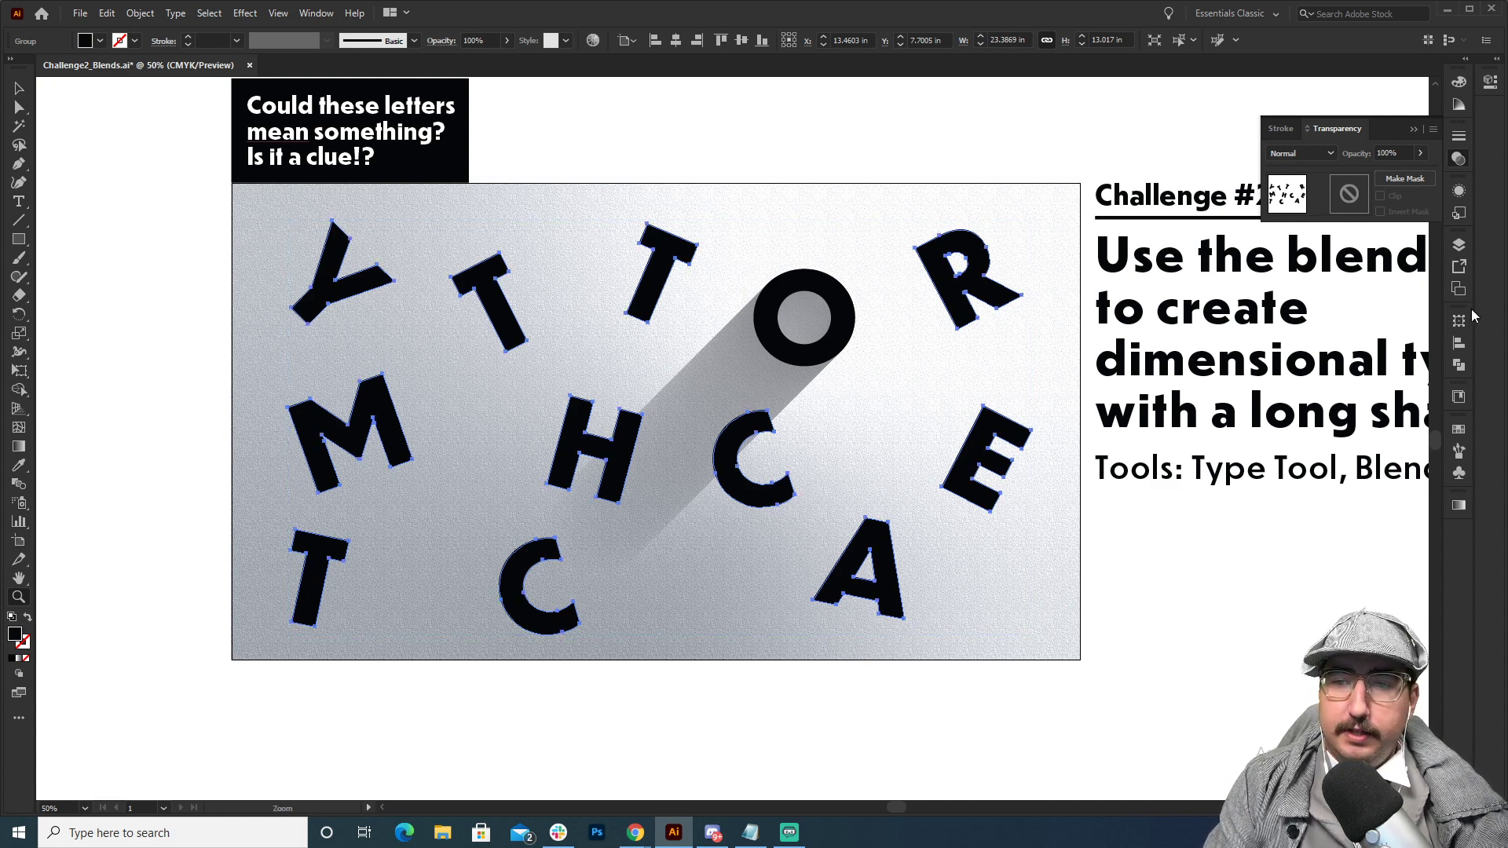
pyautogui.click(1459, 428)
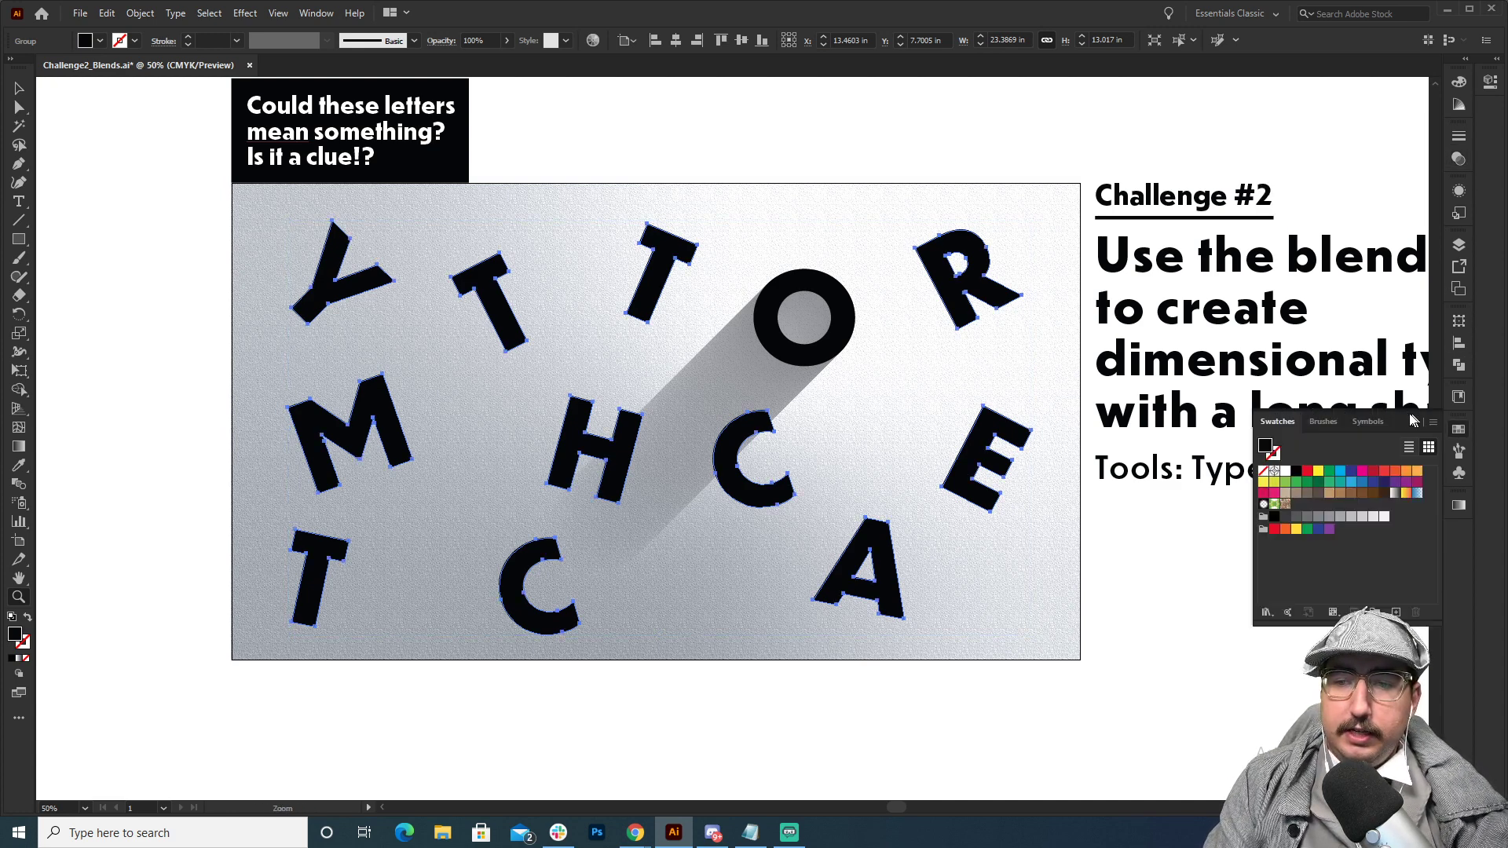
pyautogui.click(1339, 471)
# Place a duplicate of the blue letter group diagonally down and to the left, and make a blend between both blue groups.
pyautogui.moveTo(991, 271); pyautogui.dragTo(970, 380)
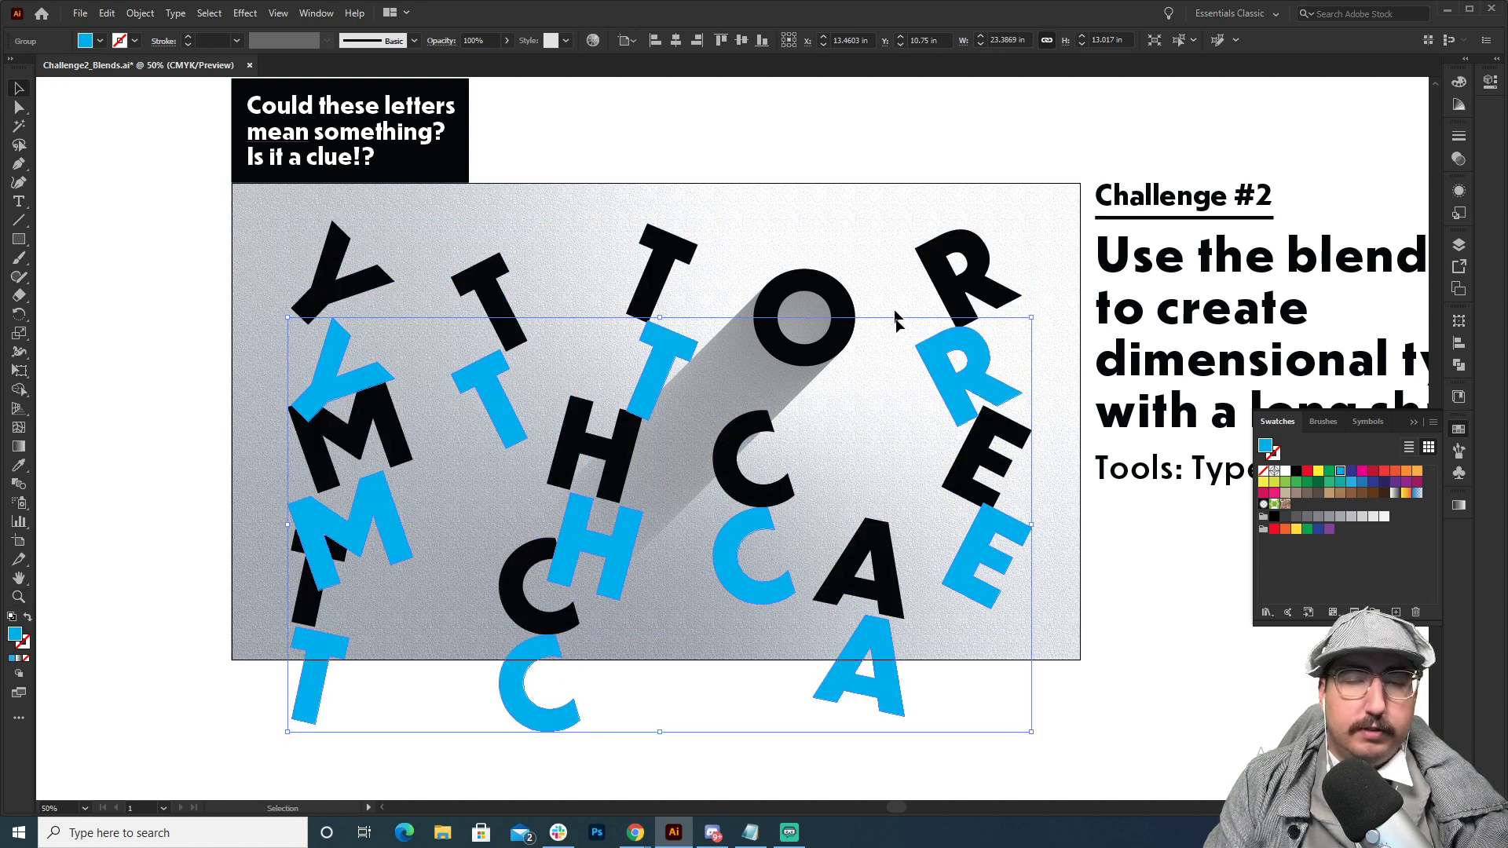
pyautogui.hotkey('ctrl', 'z')
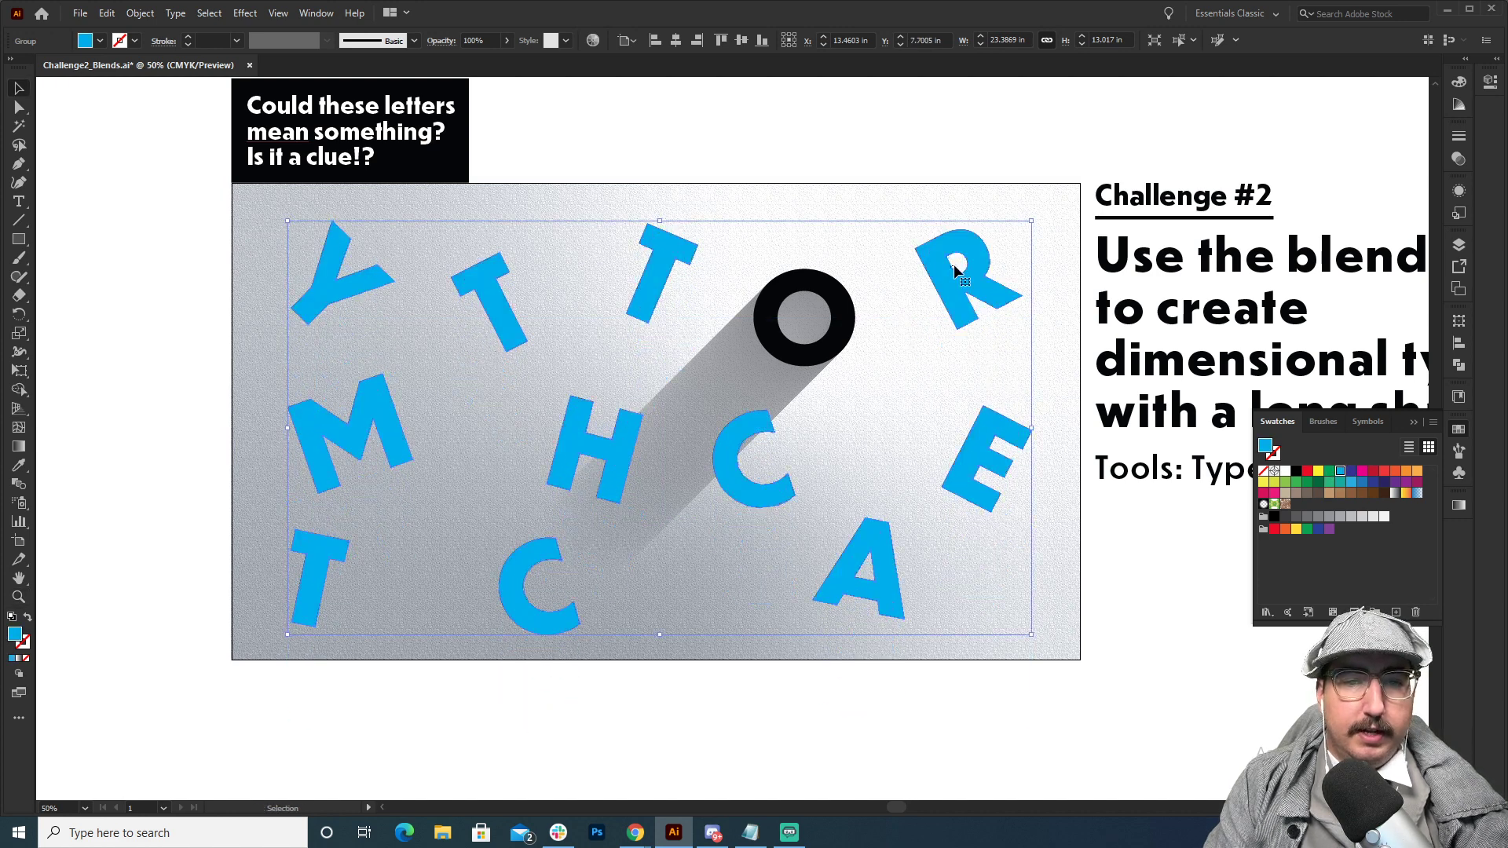
pyautogui.moveTo(944, 277); pyautogui.dragTo(834, 394)
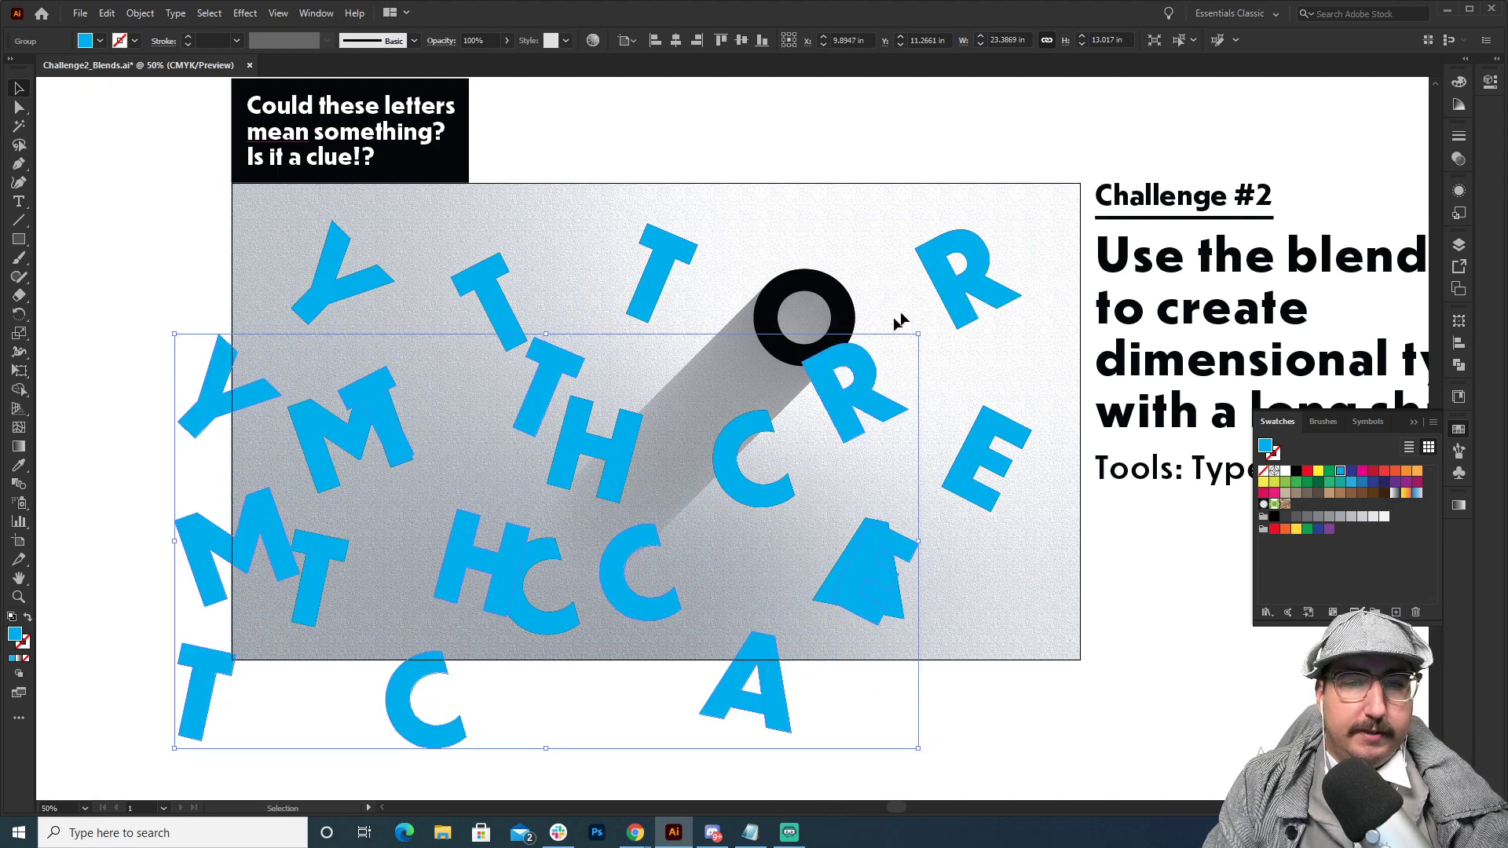
pyautogui.keyDown('shift'); pyautogui.click(948, 275); pyautogui.keyUp('shift')
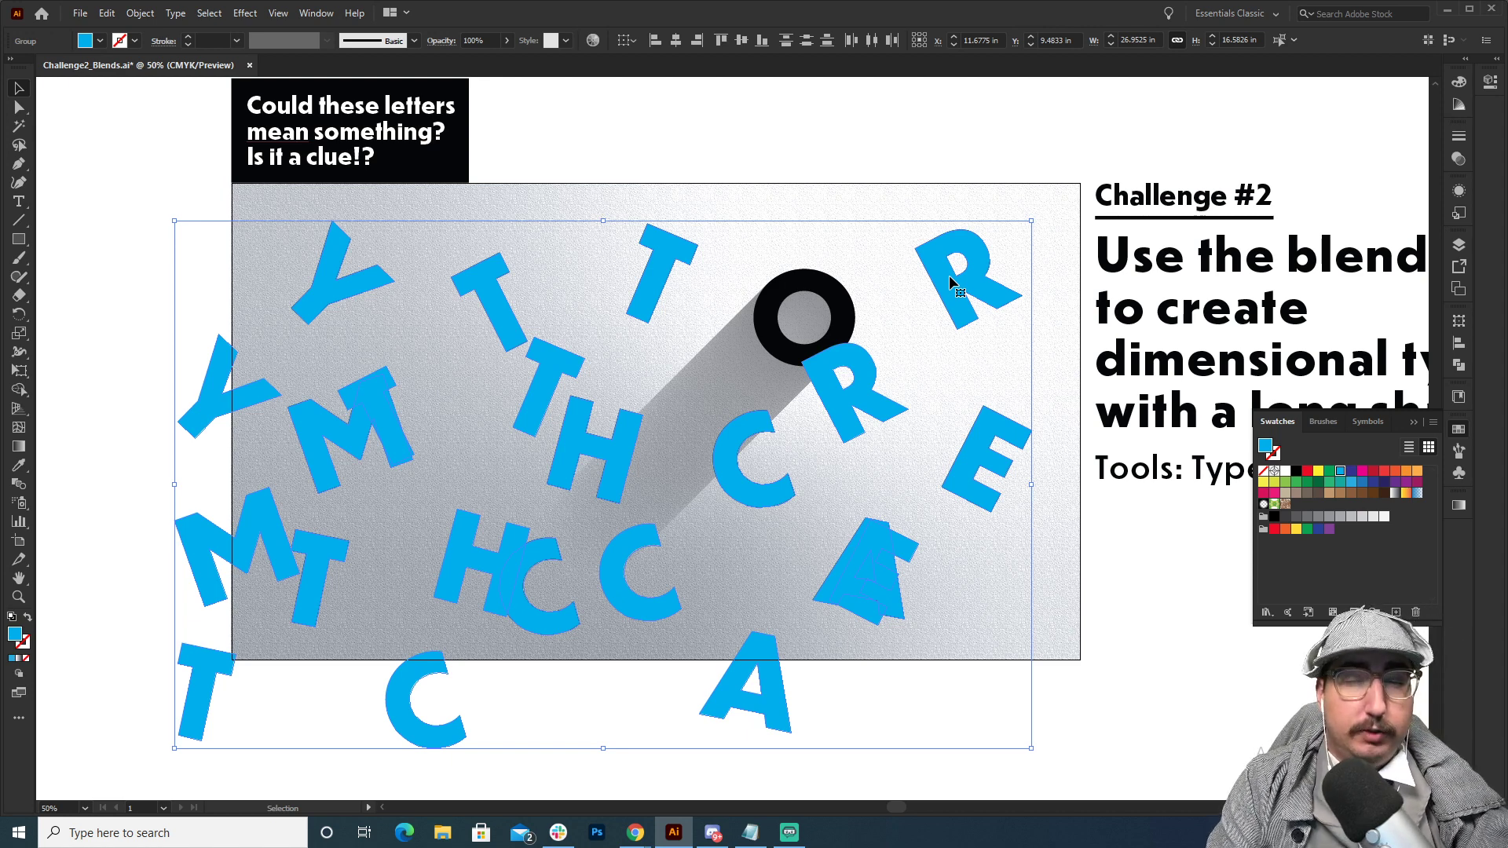
pyautogui.hotkey('ctrl', 'alt', 'b')
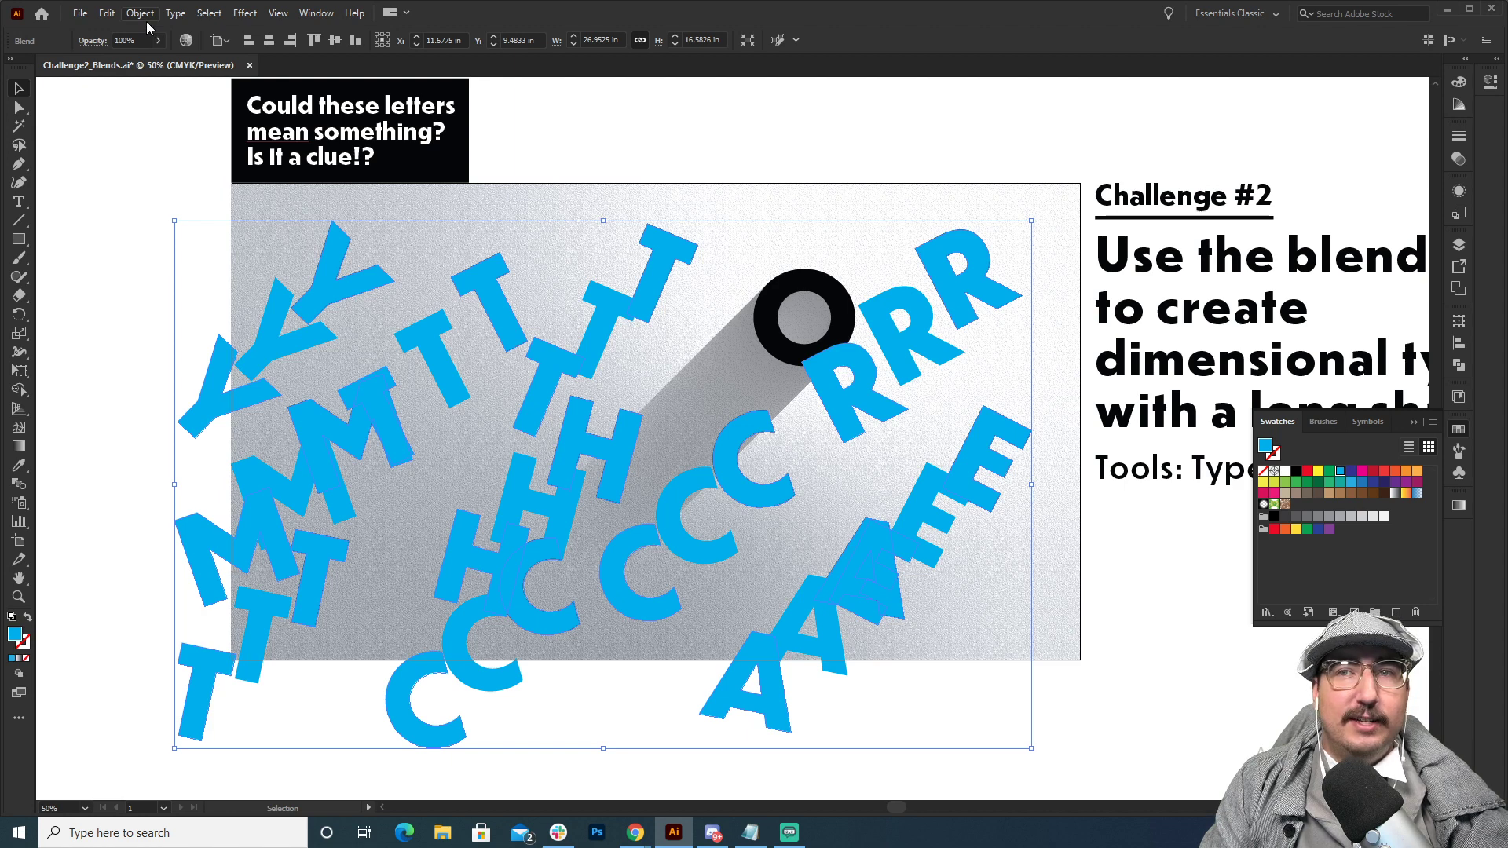
# Accept Smooth Color spacing for the blue letter blend with preview on, and reselect the blend.
pyautogui.click(106, 14)
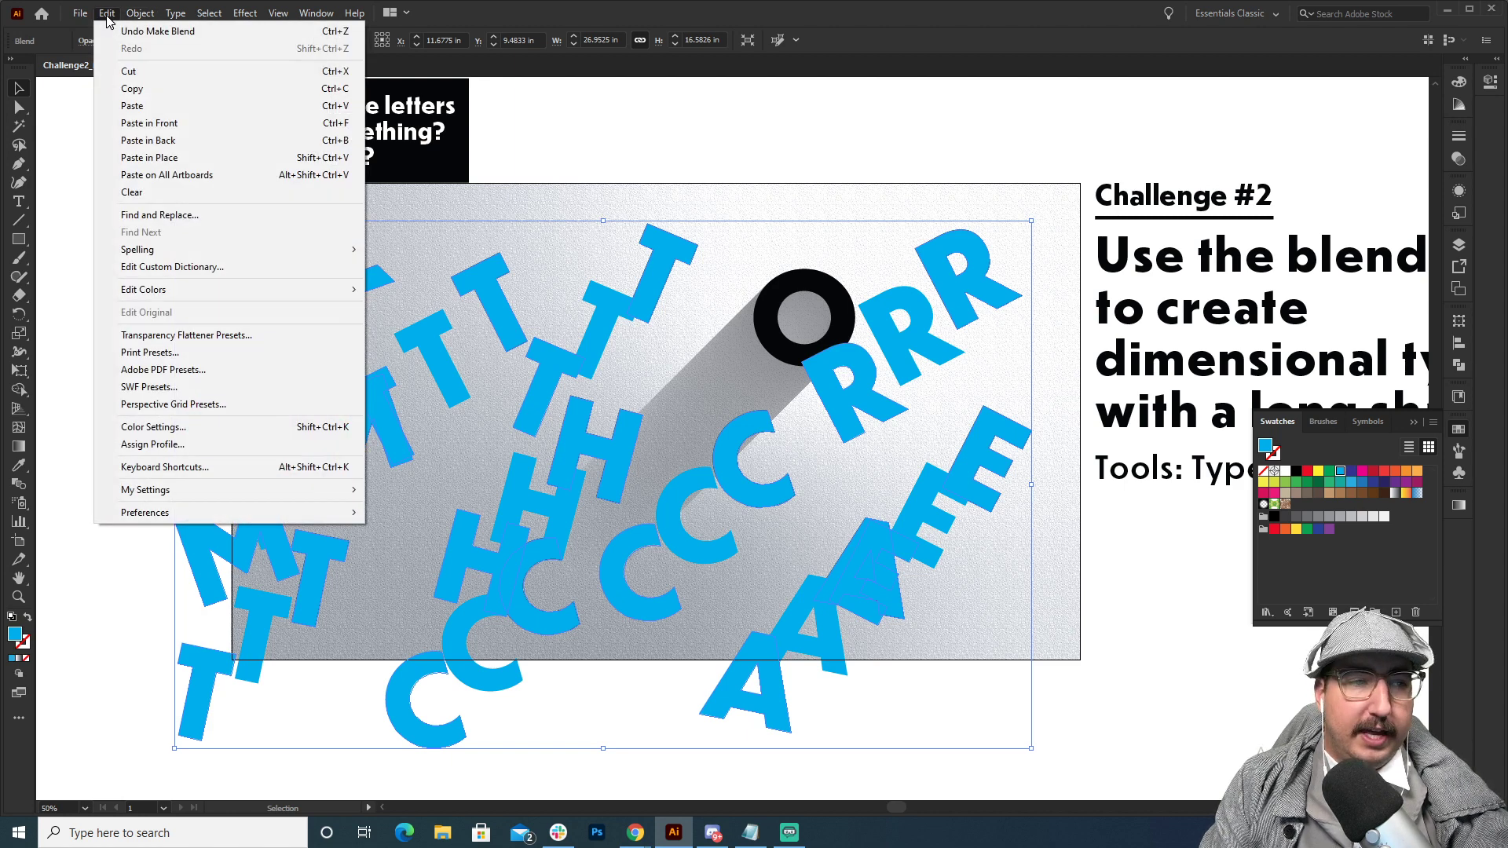
pyautogui.moveTo(139, 14)
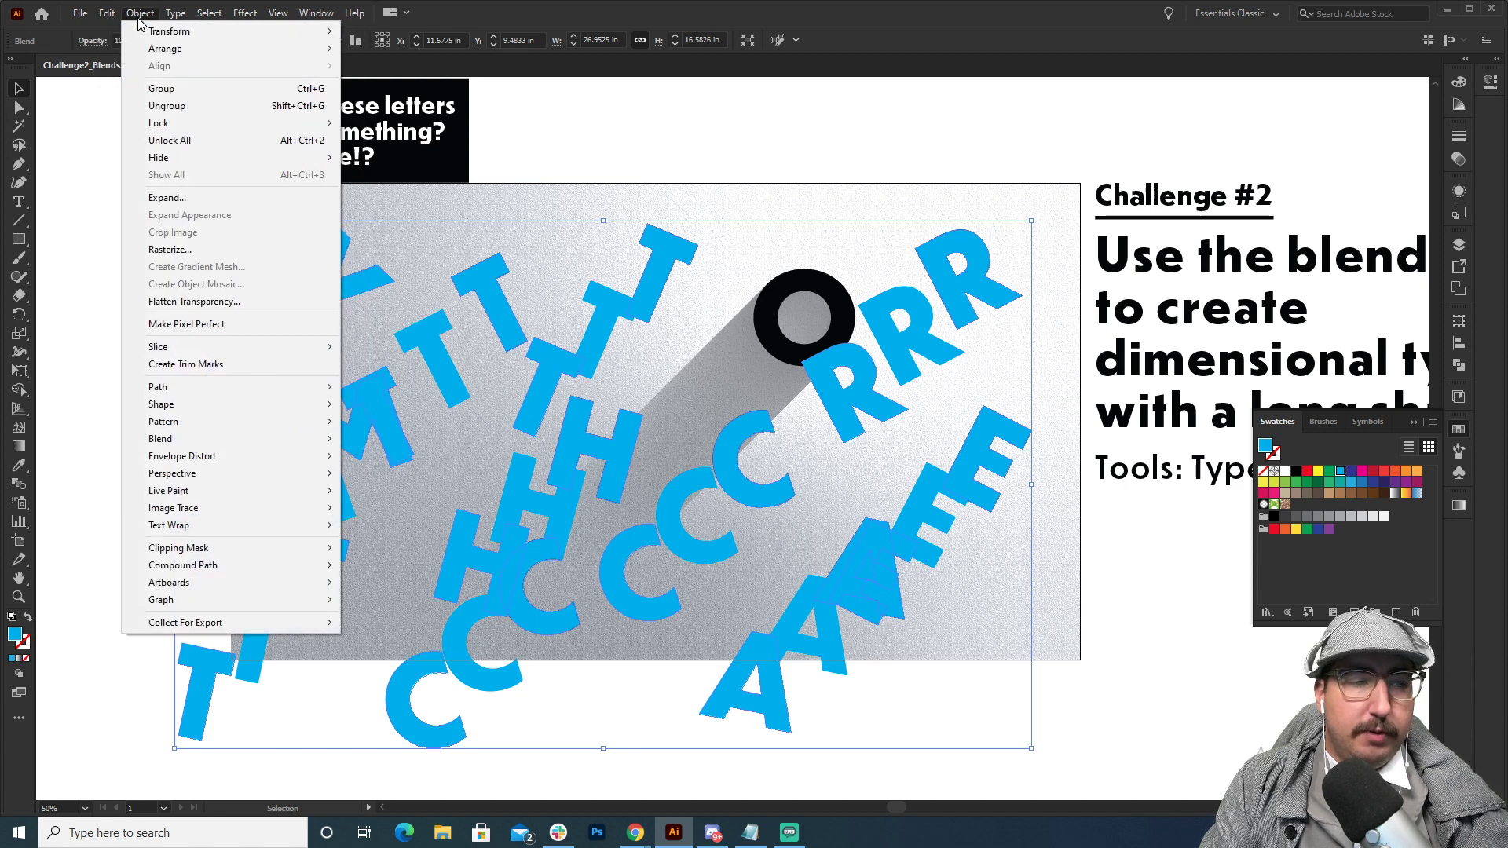
pyautogui.moveTo(232, 438)
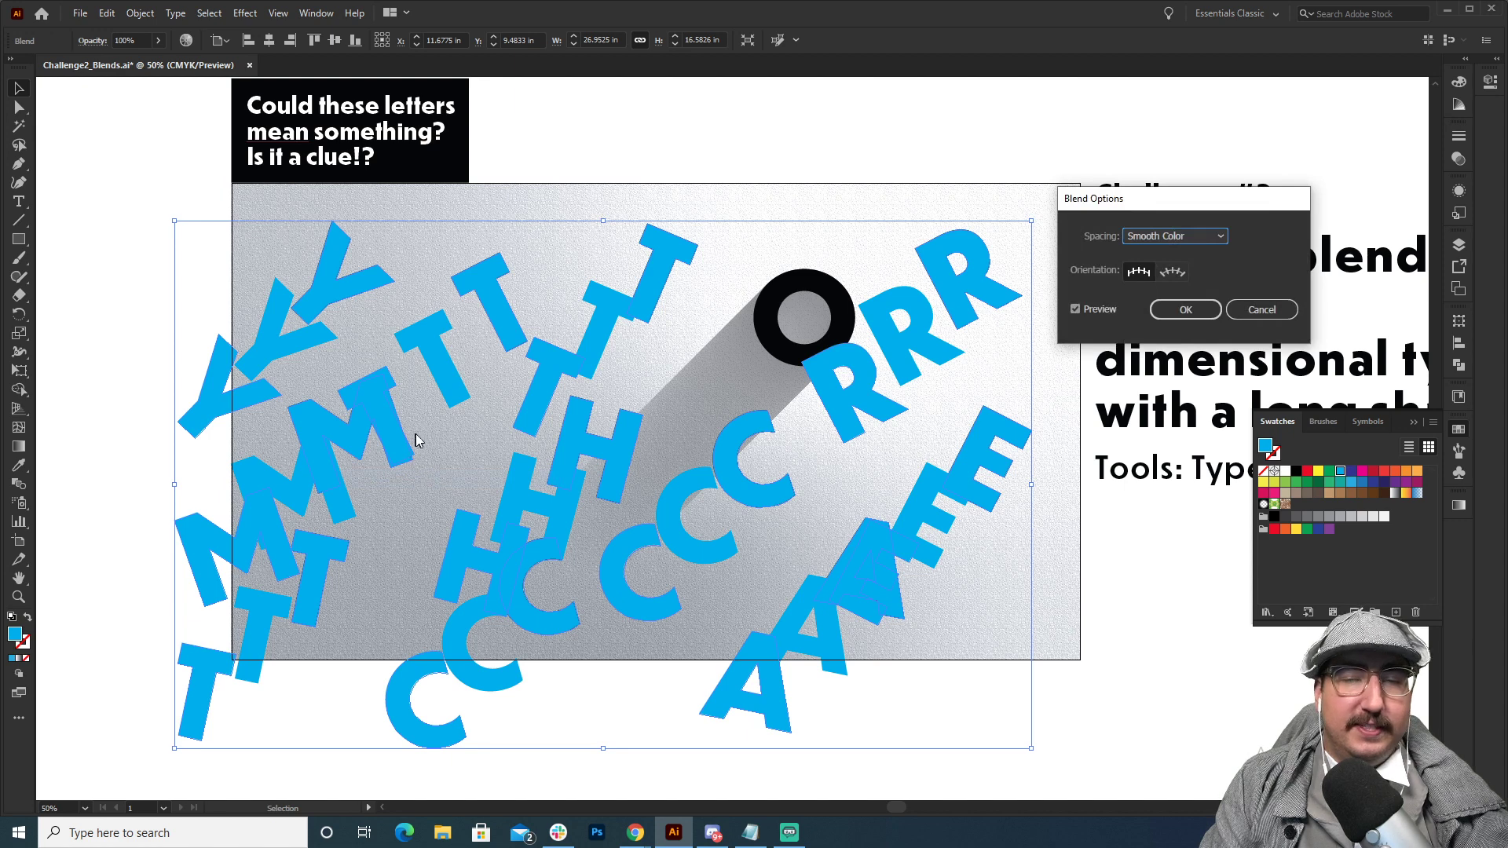
pyautogui.click(1097, 305)
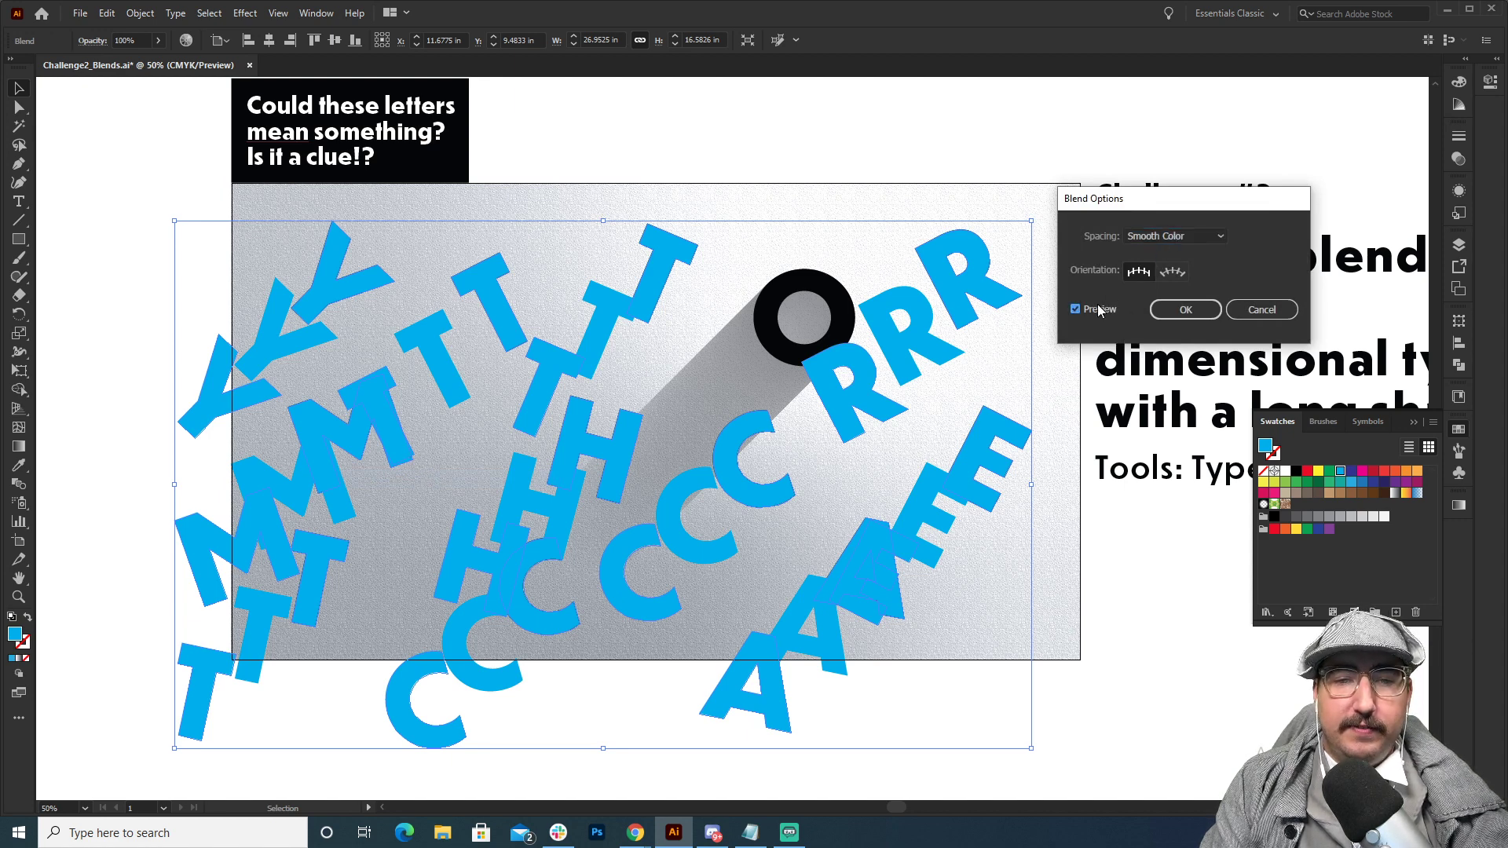
pyautogui.click(1096, 306)
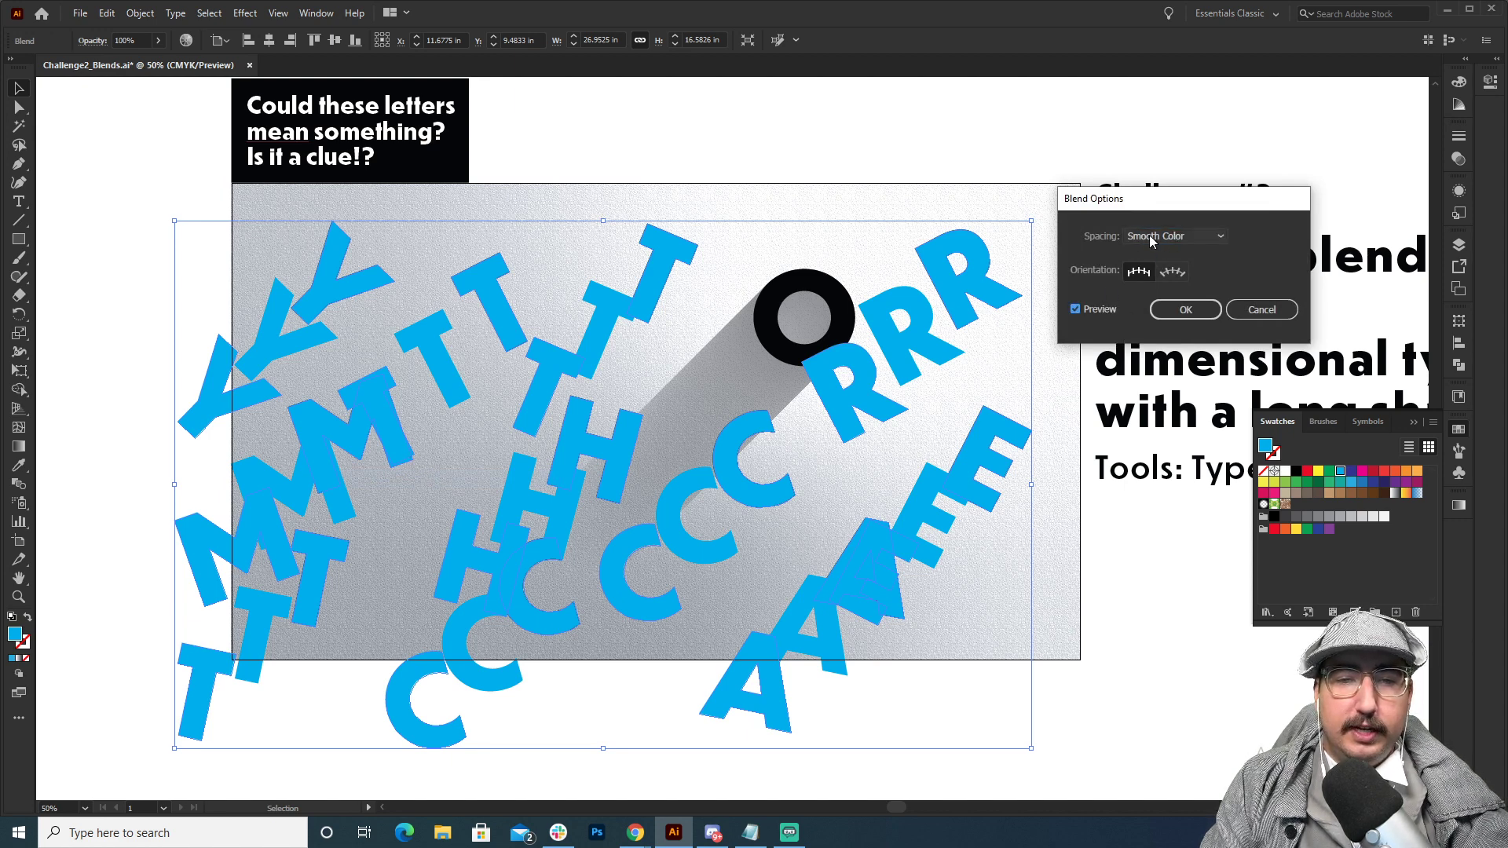
pyautogui.click(1171, 310)
pyautogui.click(916, 134)
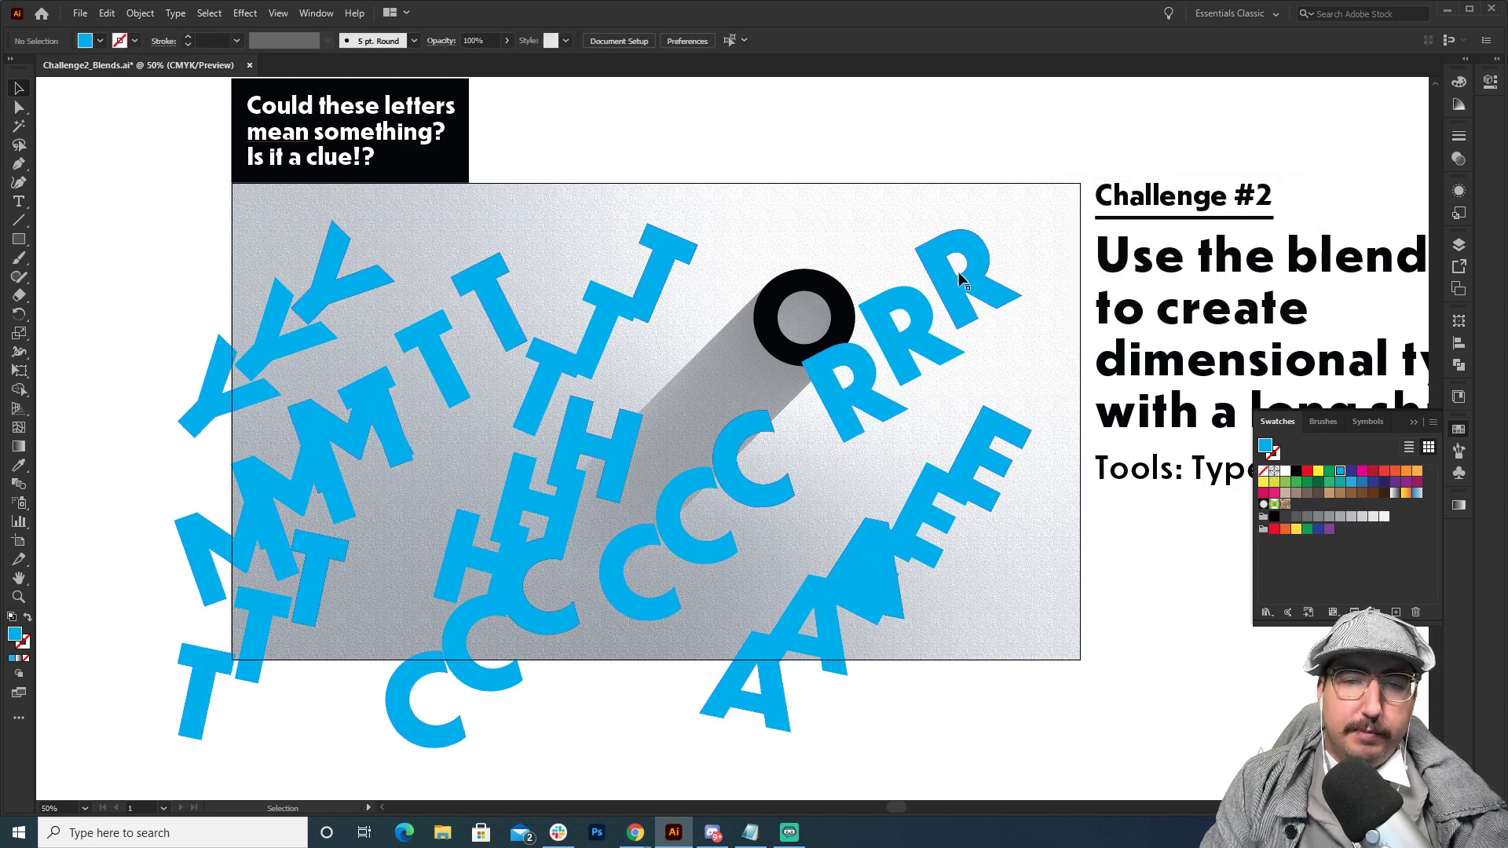
pyautogui.click(967, 291)
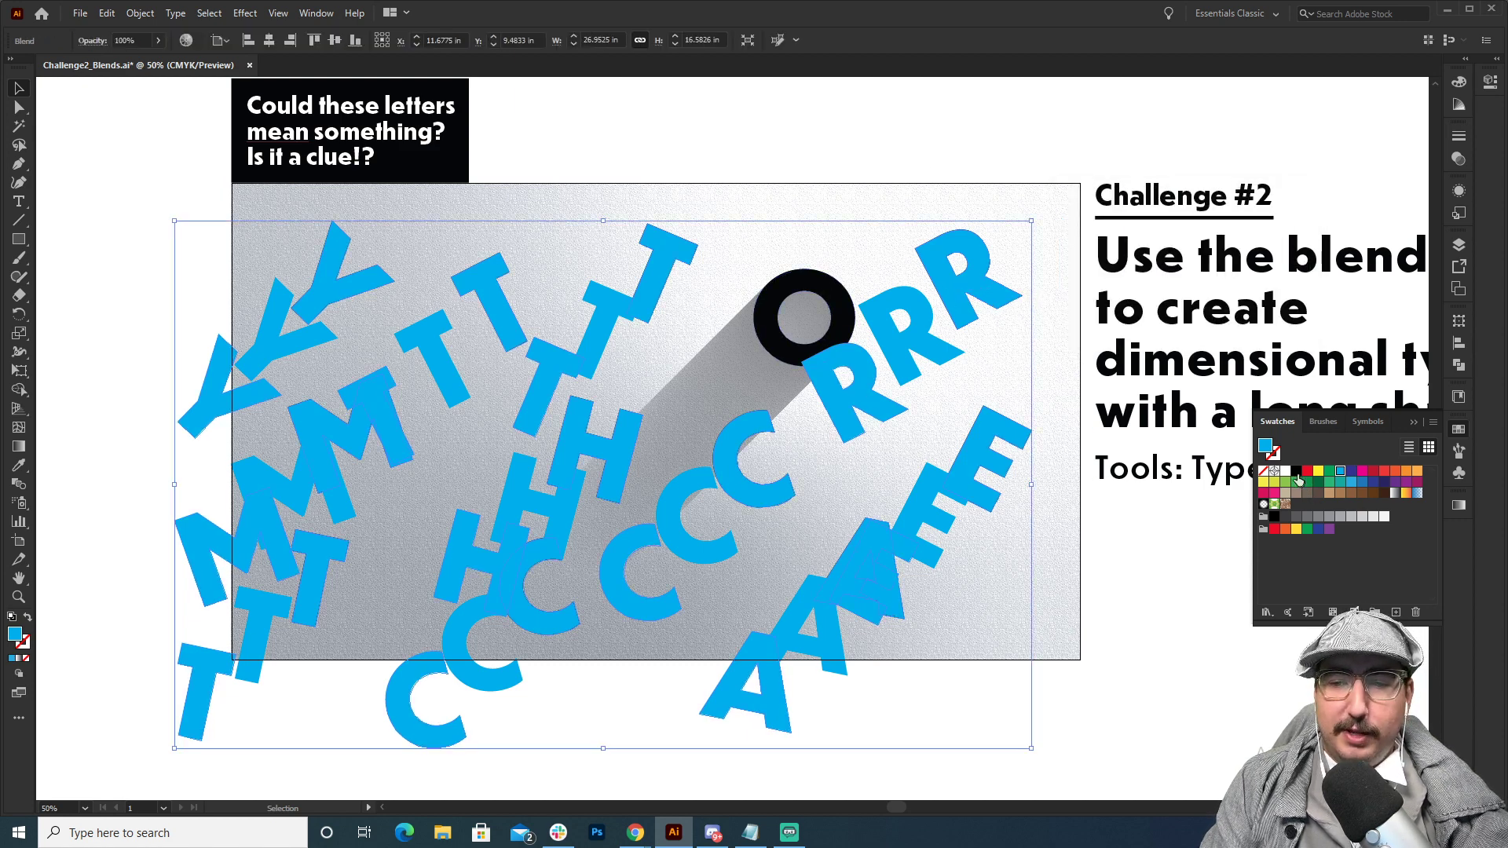
# Fill the whole letter blend with black, and fill its lower-left letter group with white in isolation mode.
pyautogui.click(1295, 471)
pyautogui.doubleClick(881, 408)
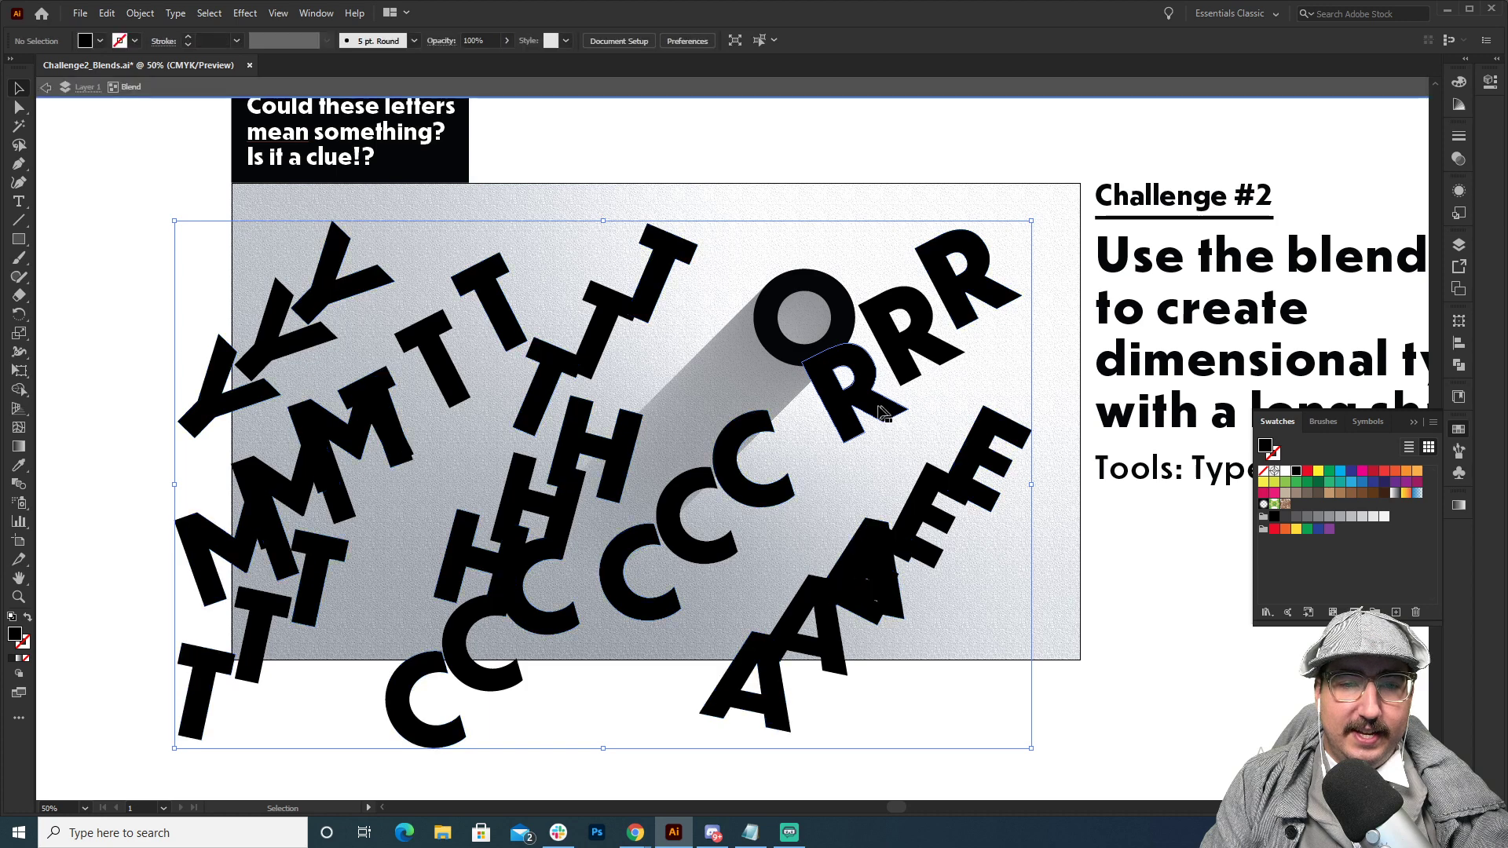
pyautogui.click(881, 413)
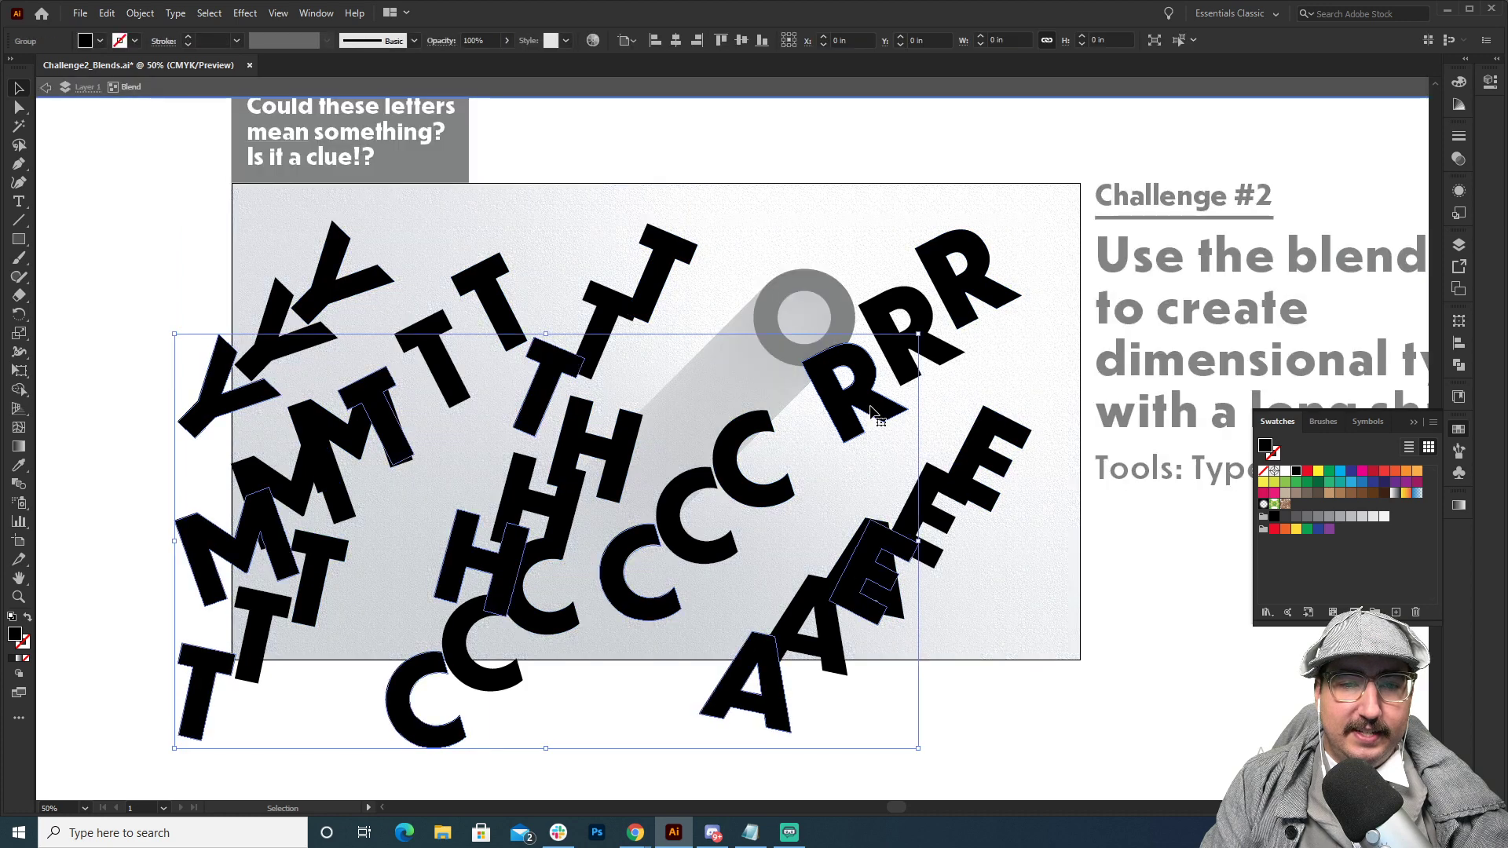
pyautogui.click(1285, 471)
pyautogui.doubleClick(951, 138)
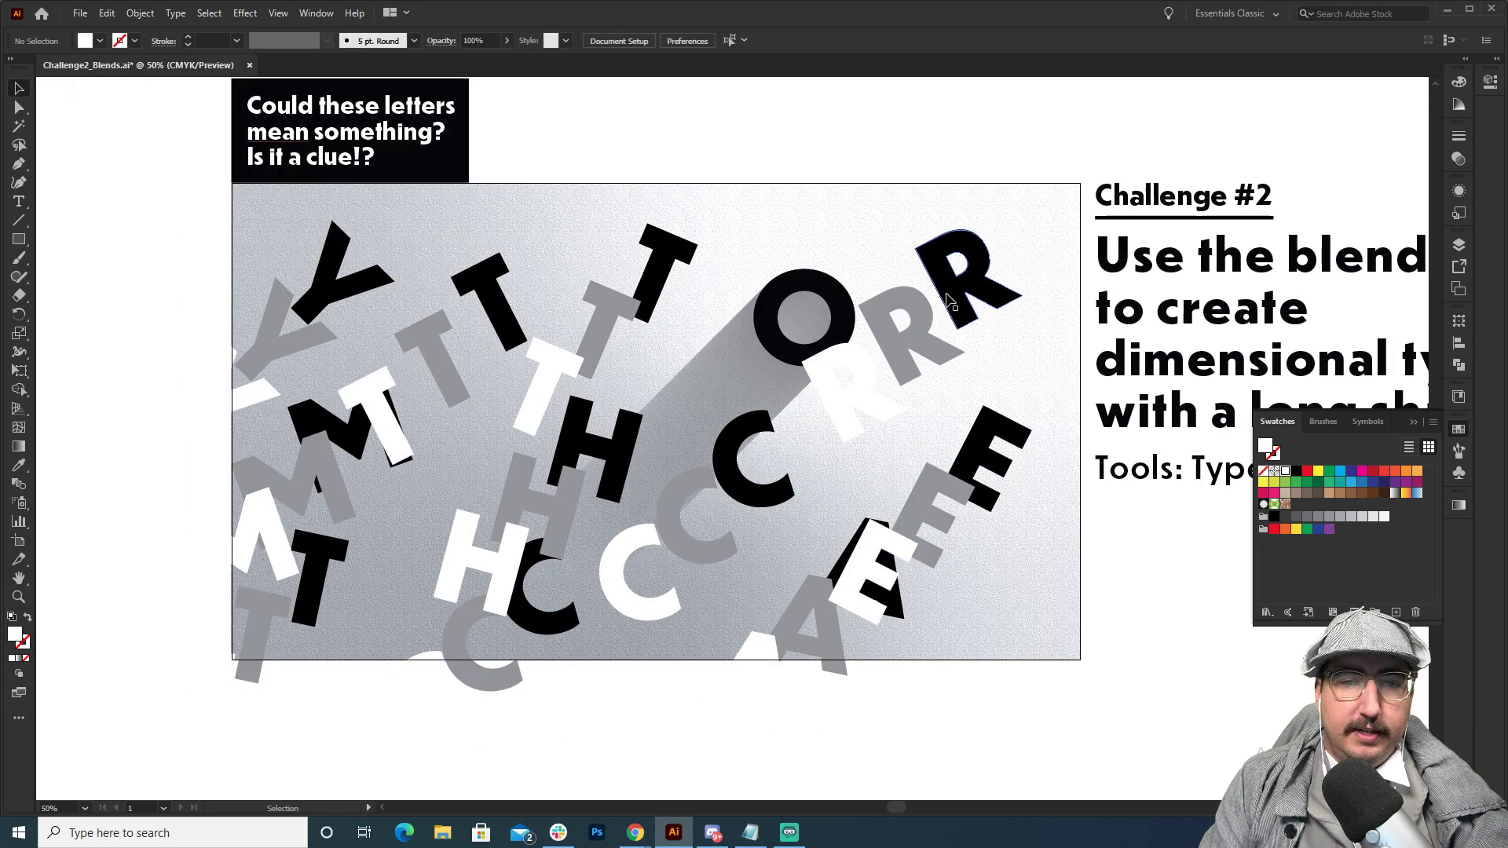
# Set the letter blend's spacing to Specified Steps with 100 steps.
pyautogui.click(954, 307)
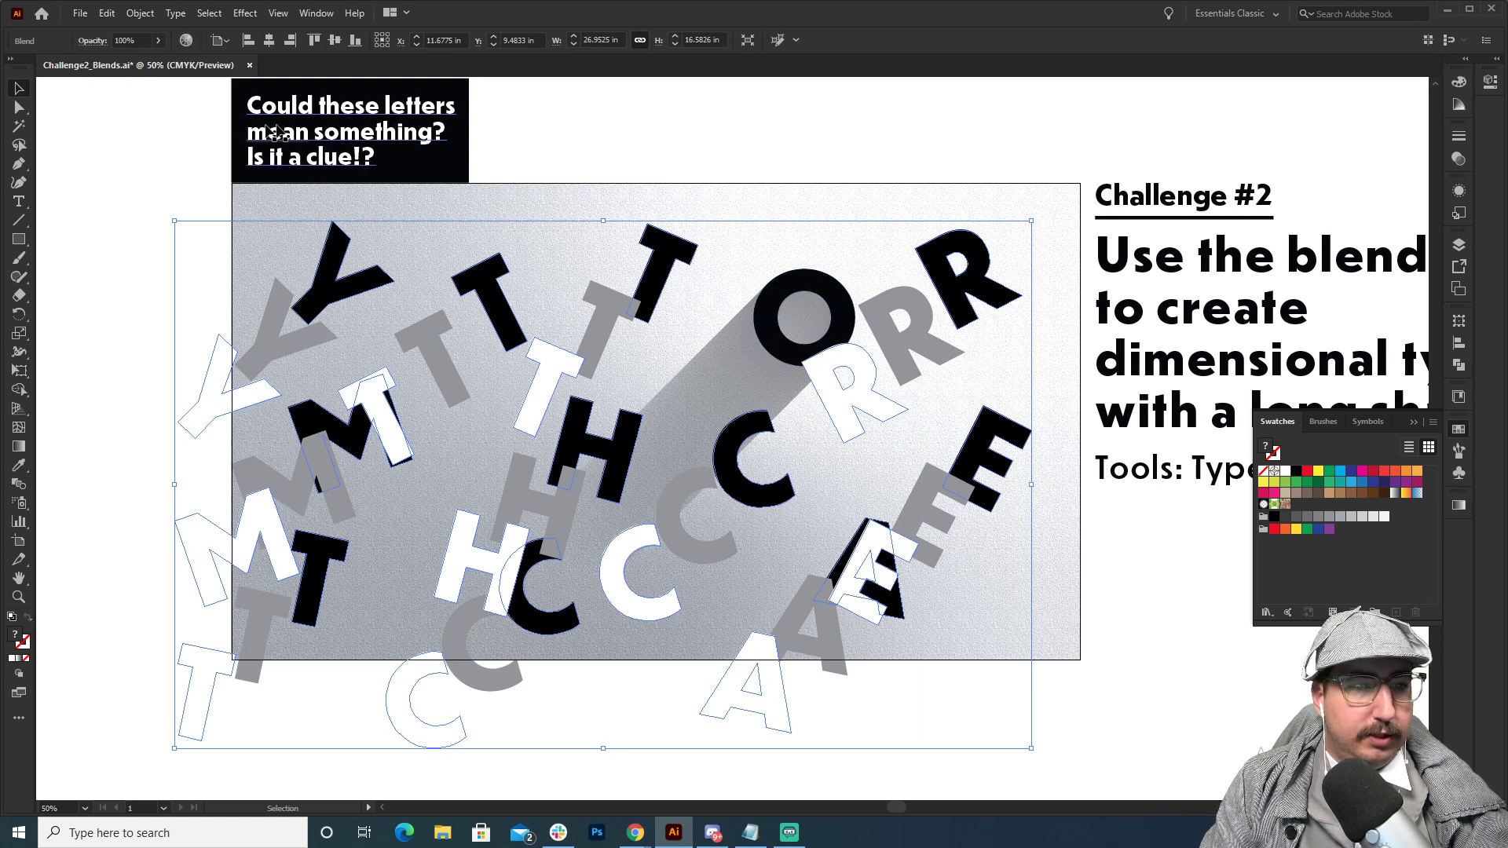
pyautogui.click(140, 13)
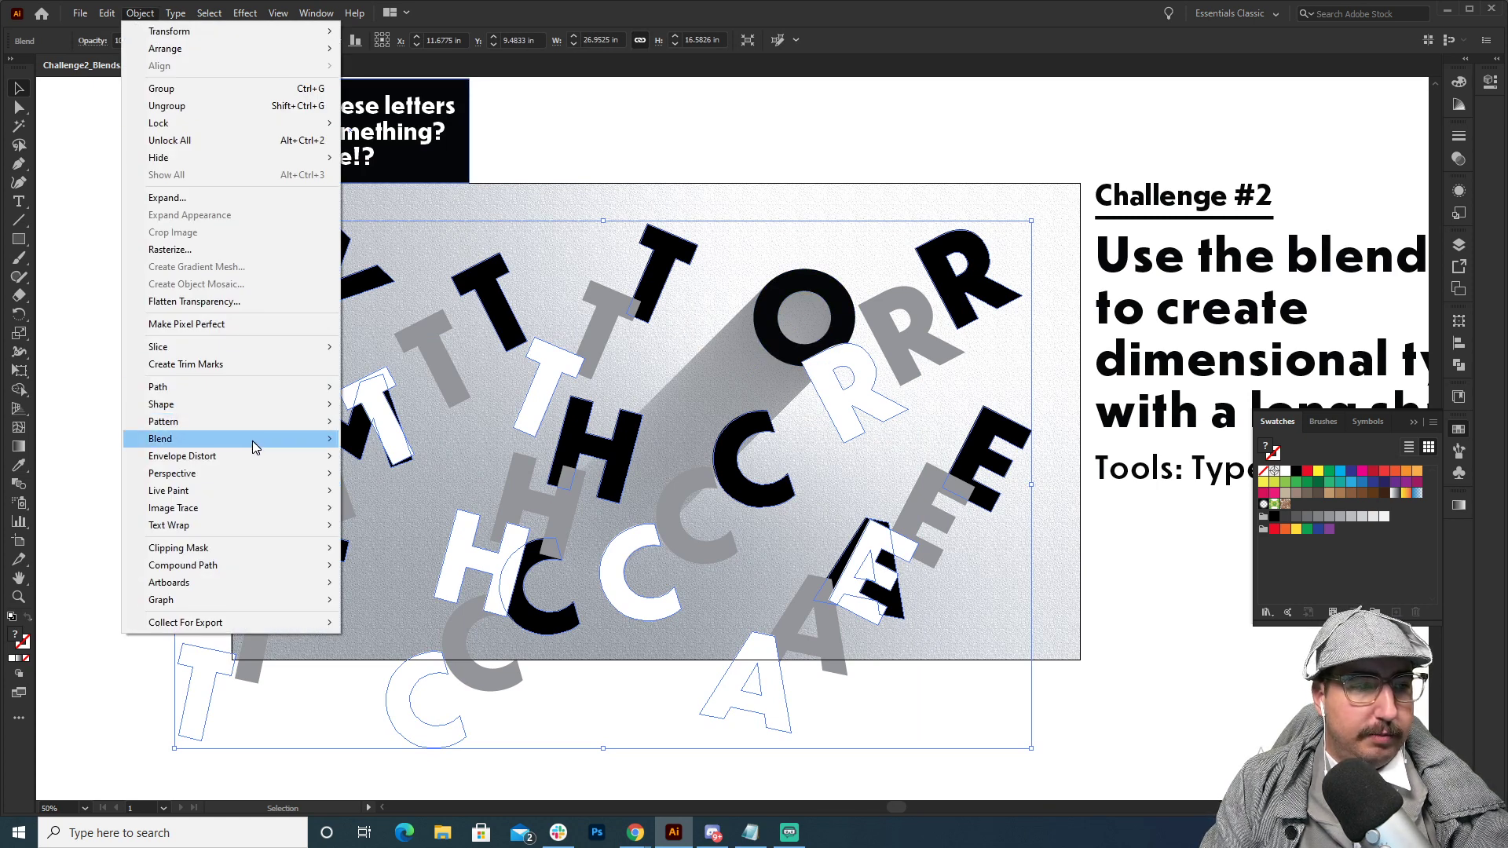
pyautogui.click(380, 475)
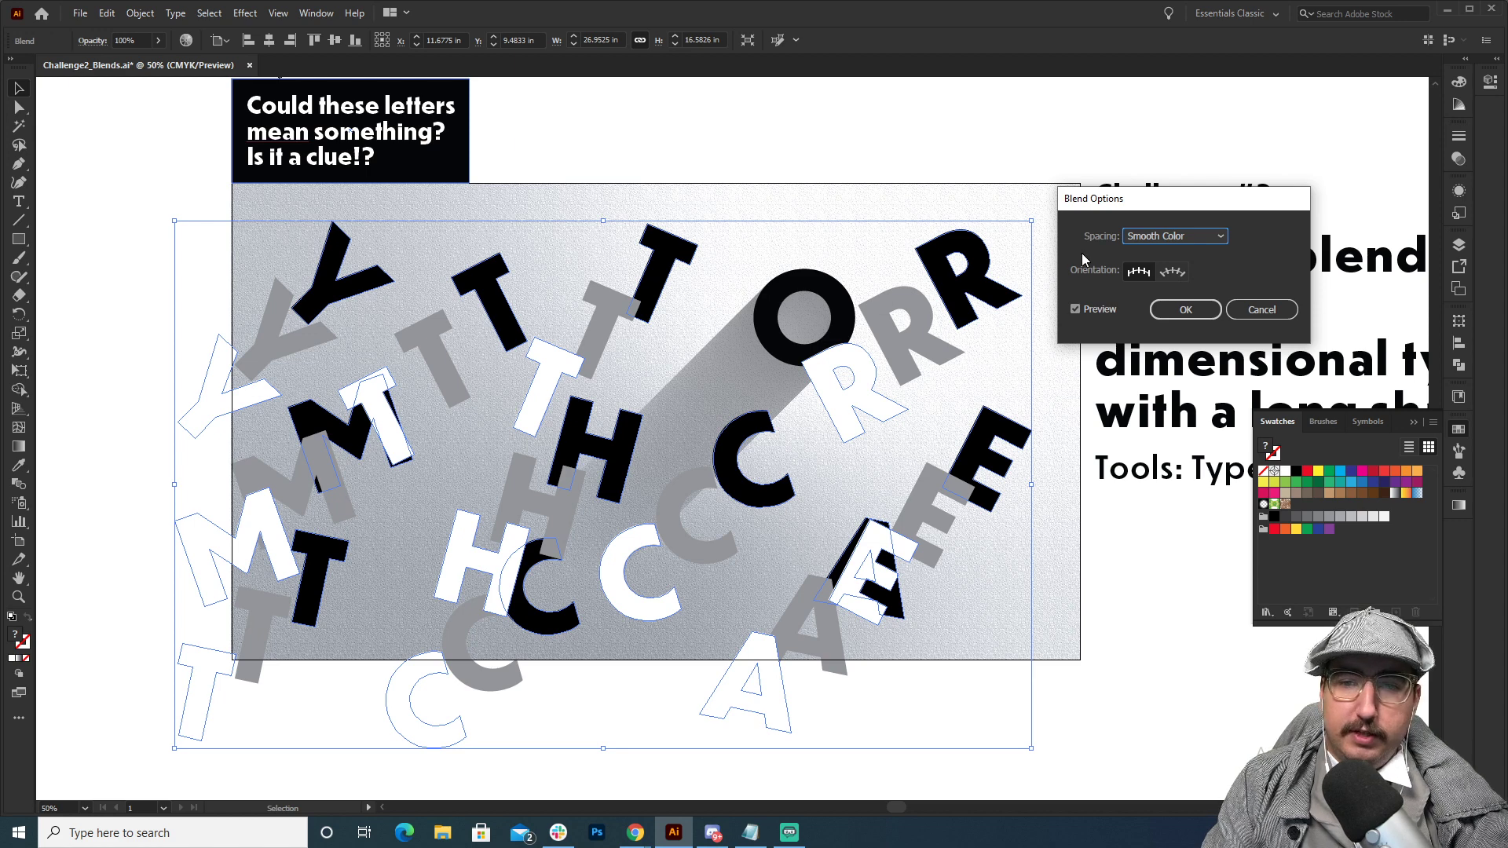
pyautogui.click(1188, 236)
pyautogui.click(1169, 272)
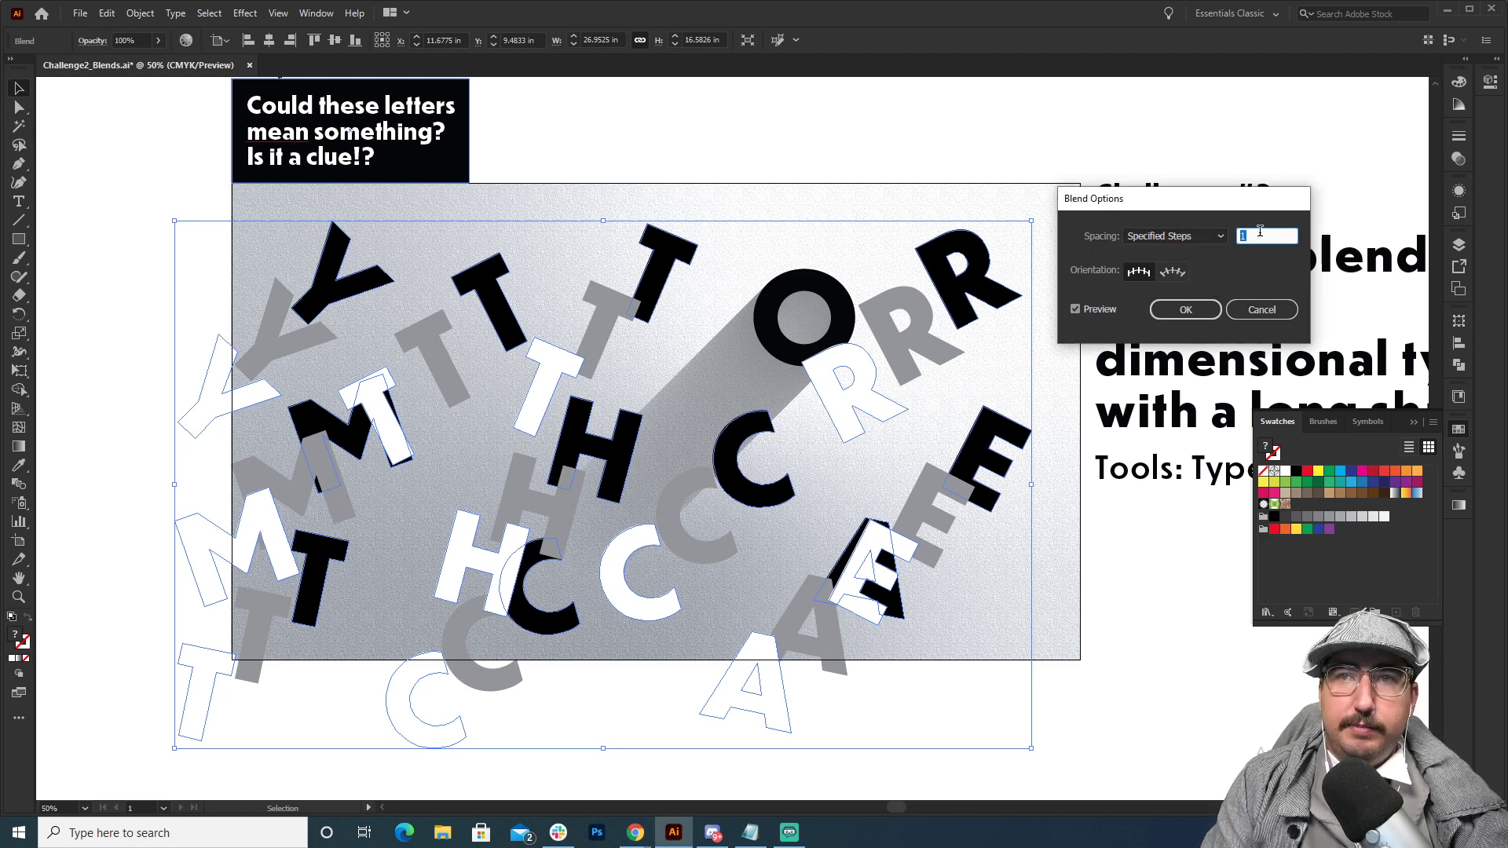
pyautogui.write('100')
pyautogui.press('Tab')
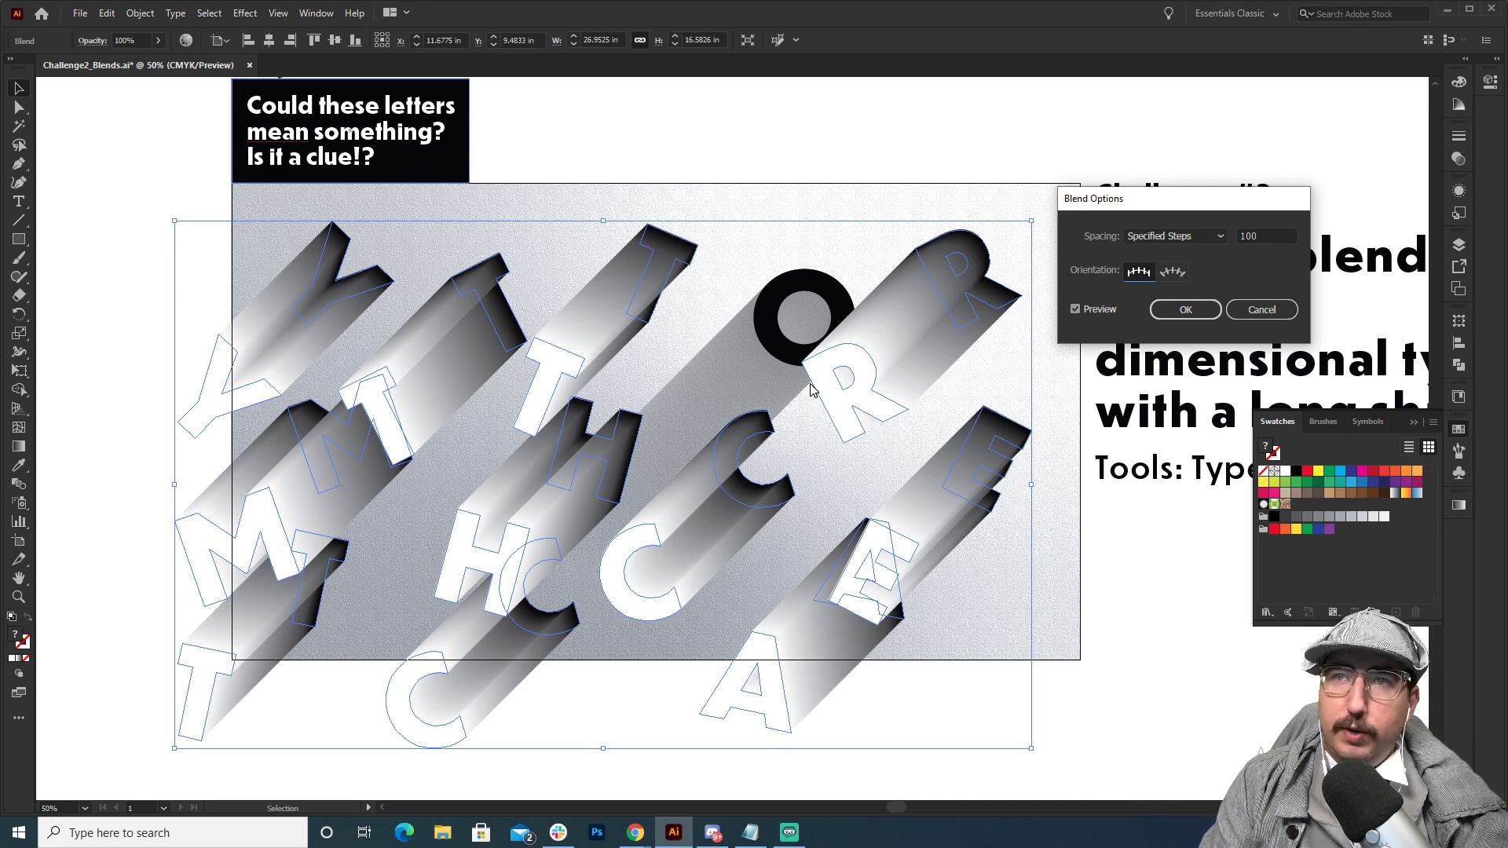
pyautogui.click(1189, 309)
pyautogui.click(907, 119)
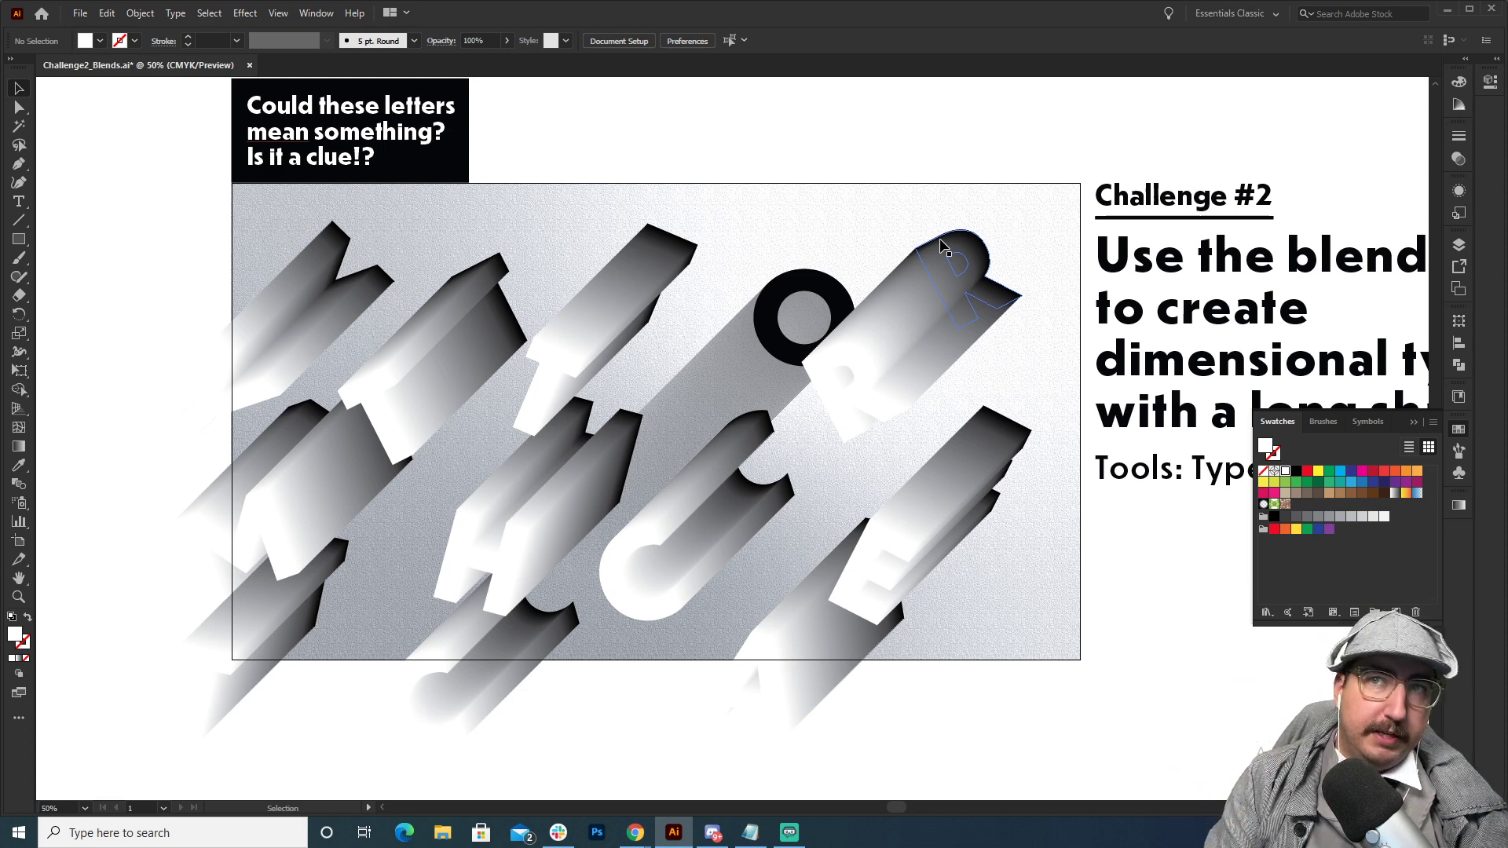
# Isolate the letter blend and send its white letter group to the back, behind the black letters.
pyautogui.hotkey('ctrl', 'a')
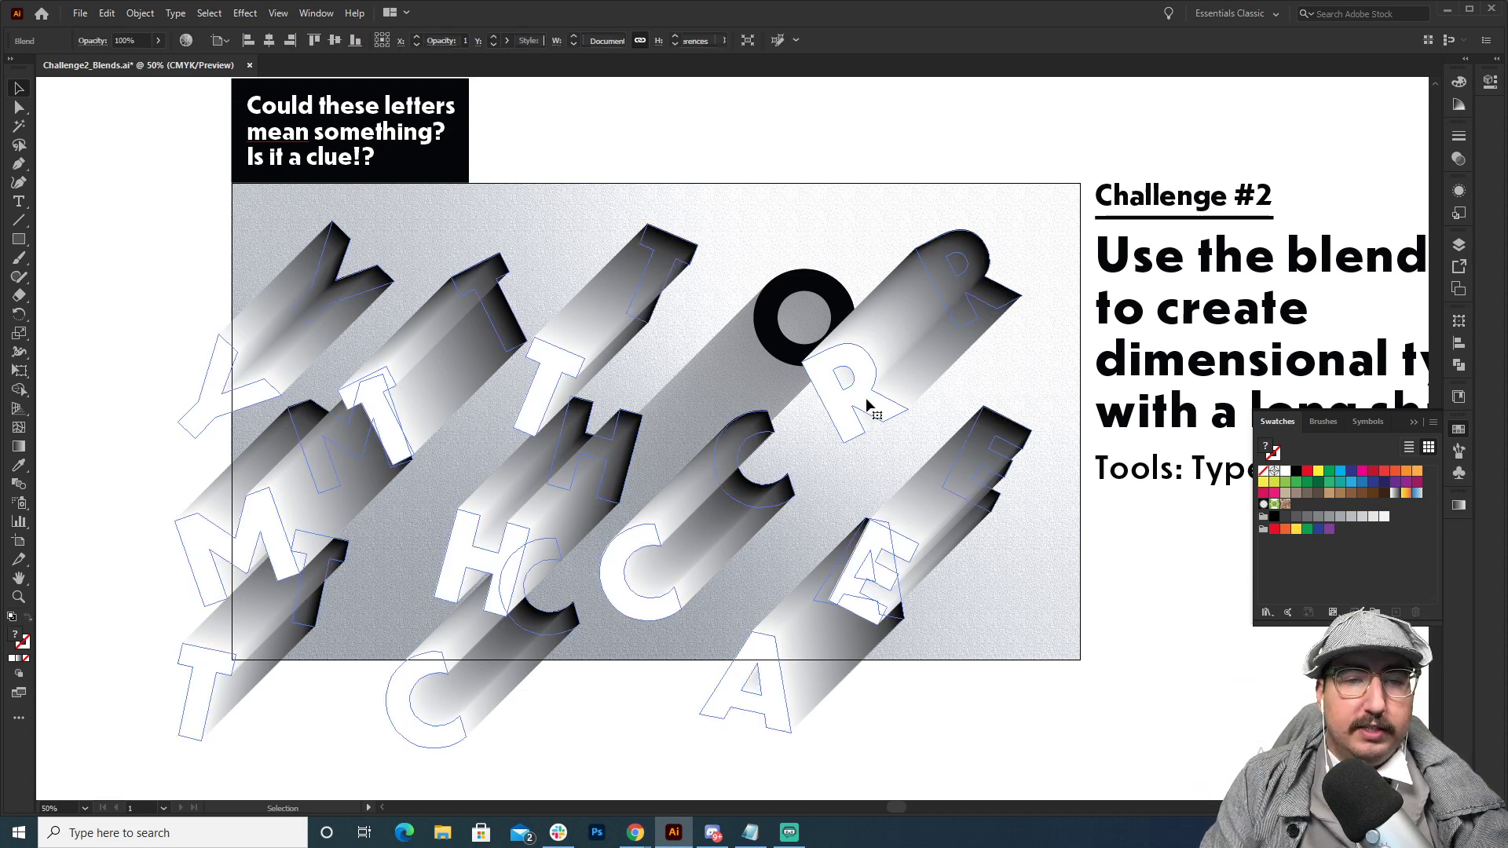
pyautogui.doubleClick(867, 405)
pyautogui.click(448, 346)
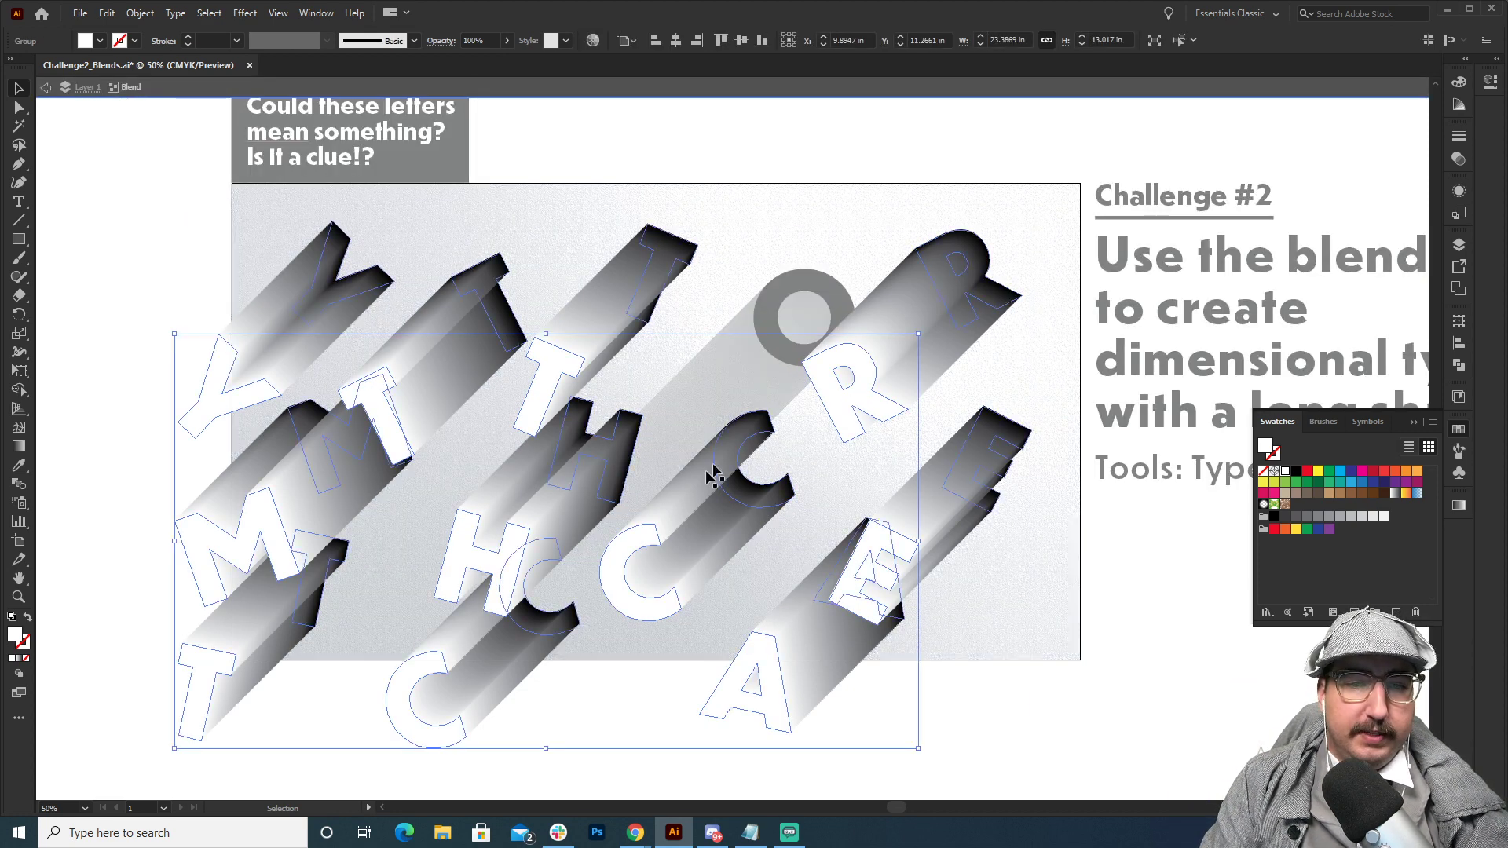
pyautogui.hotkey('ctrl', 'shift', '[')
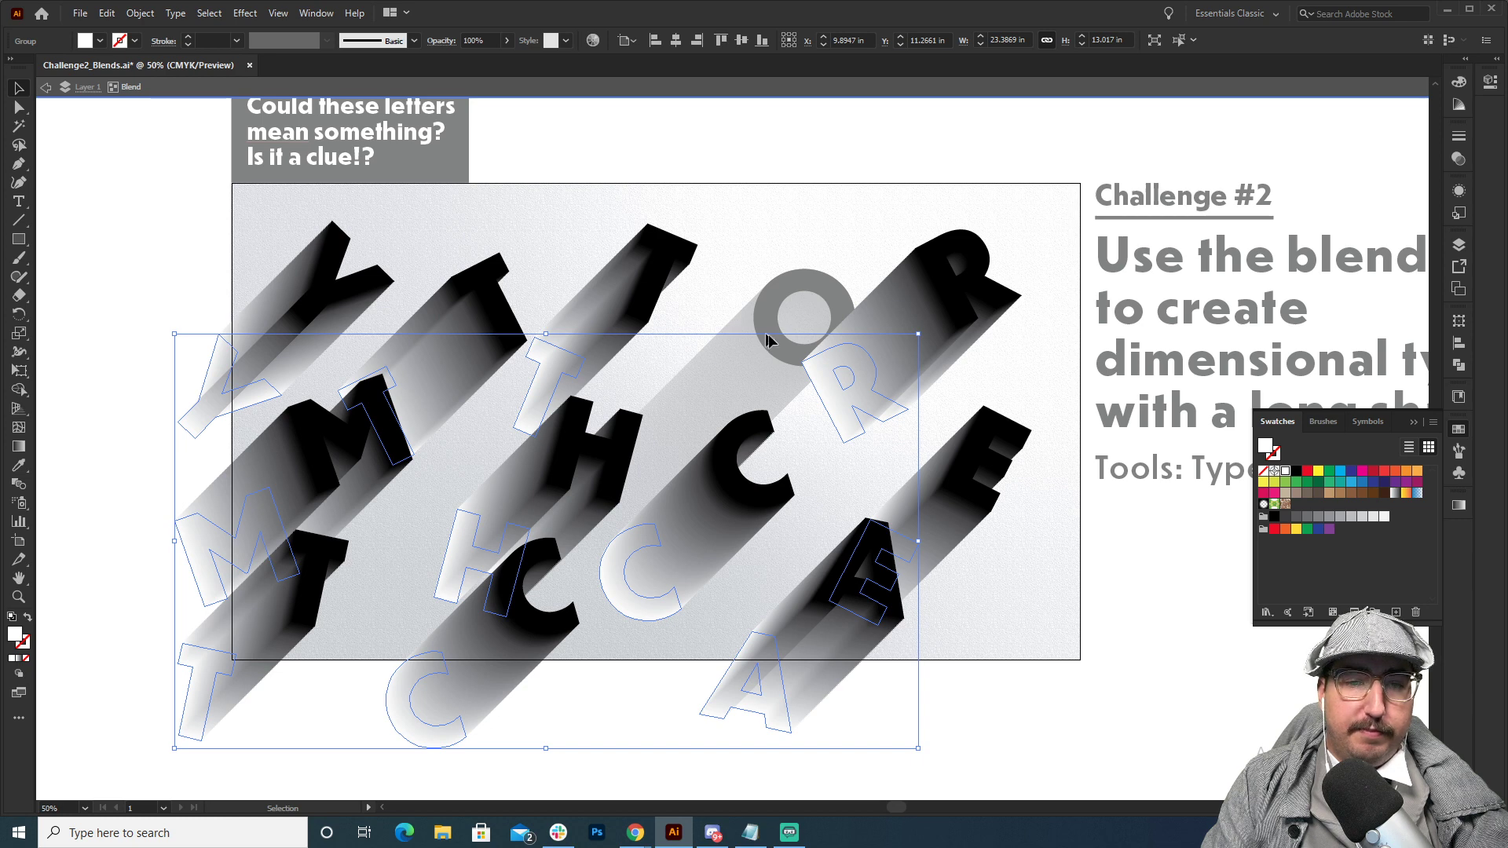
pyautogui.rightClick(821, 384)
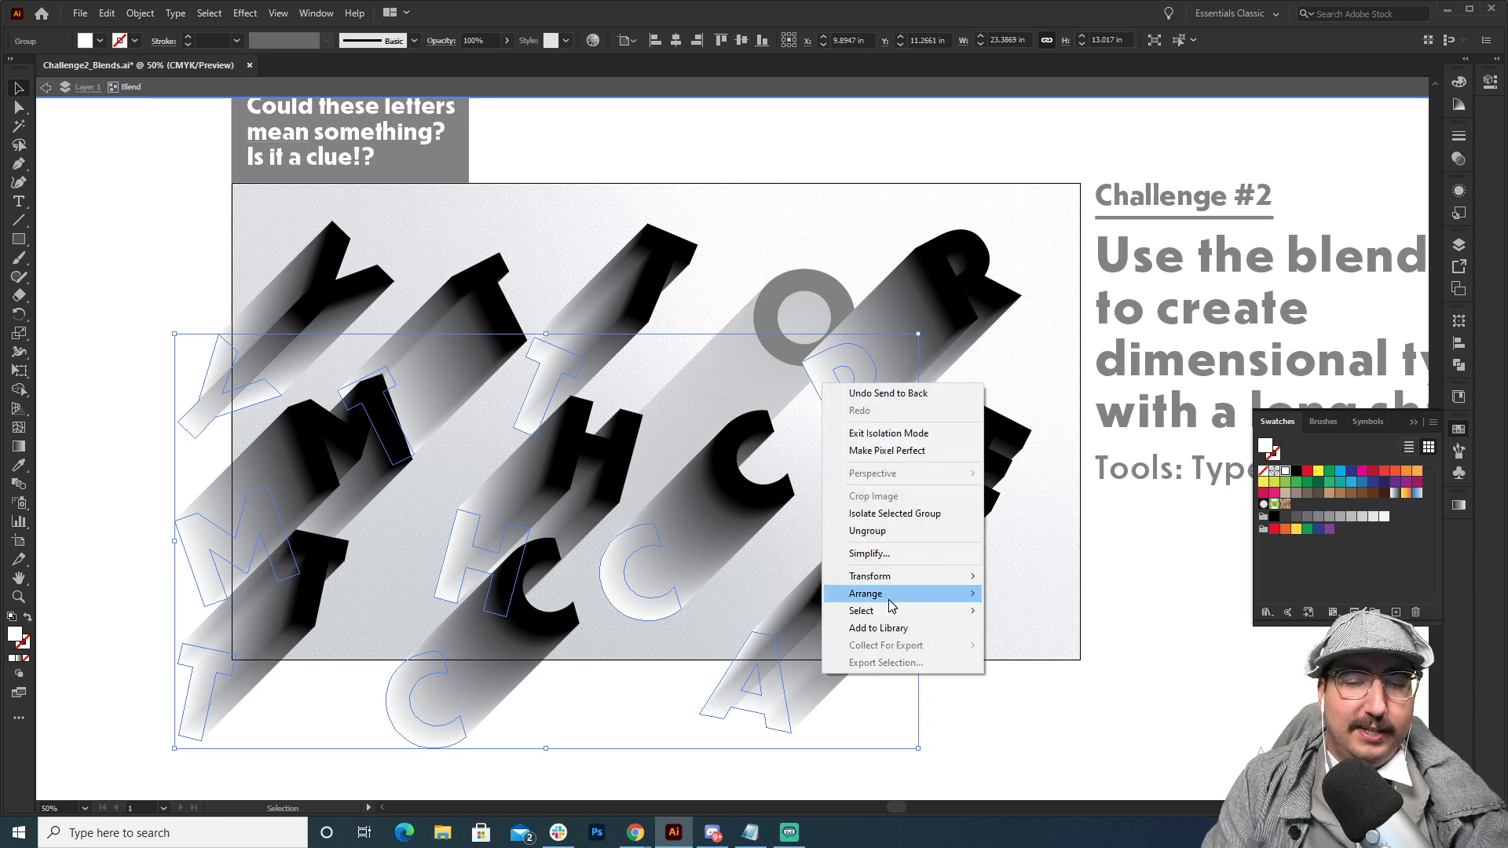
pyautogui.doubleClick(837, 125)
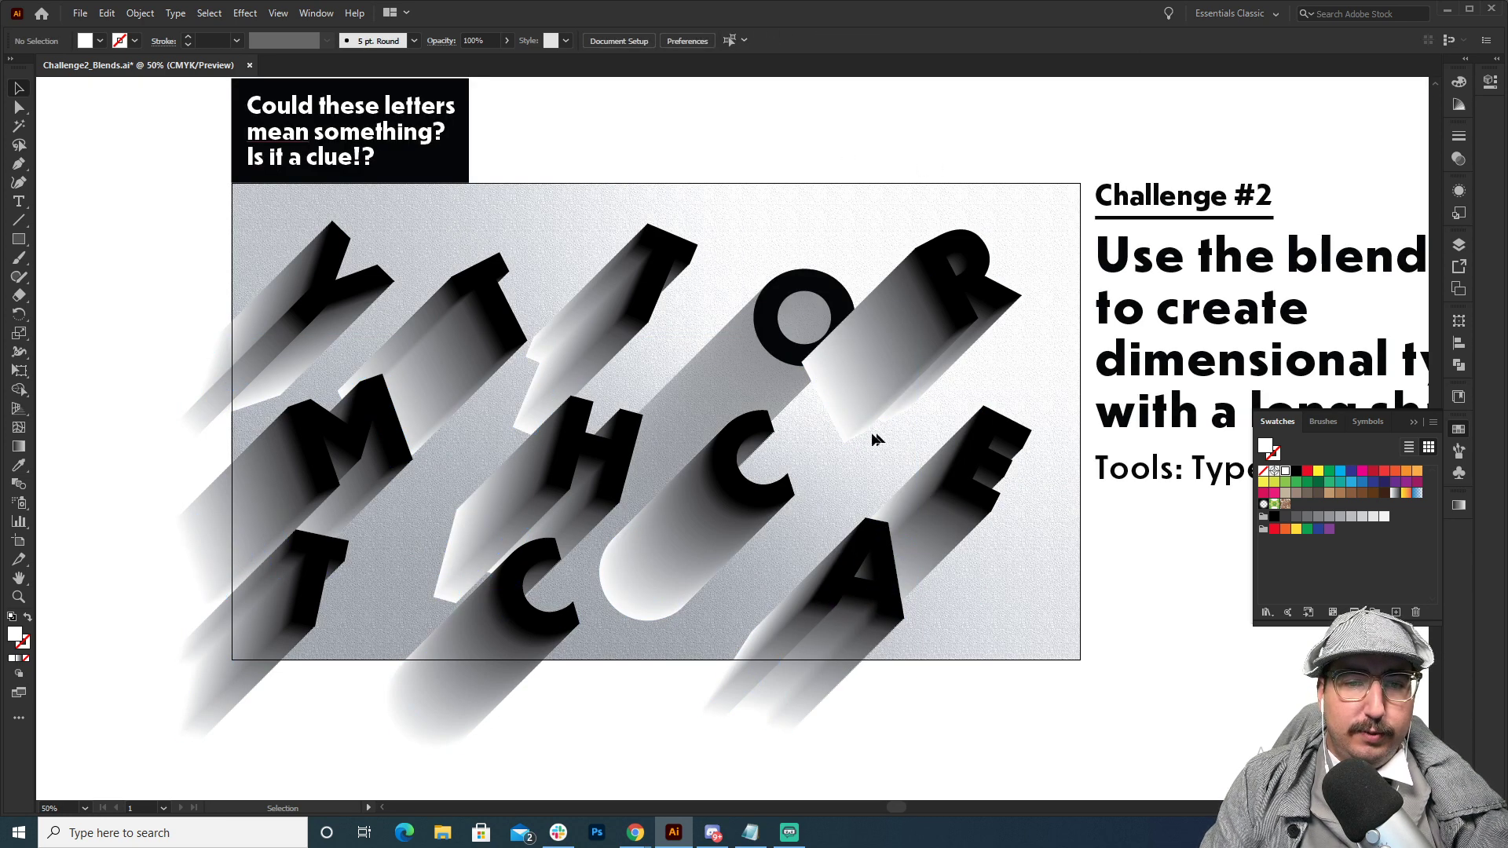
# Set the letter blend's blending mode to Multiply and its opacity to 50%.
pyautogui.click(915, 392)
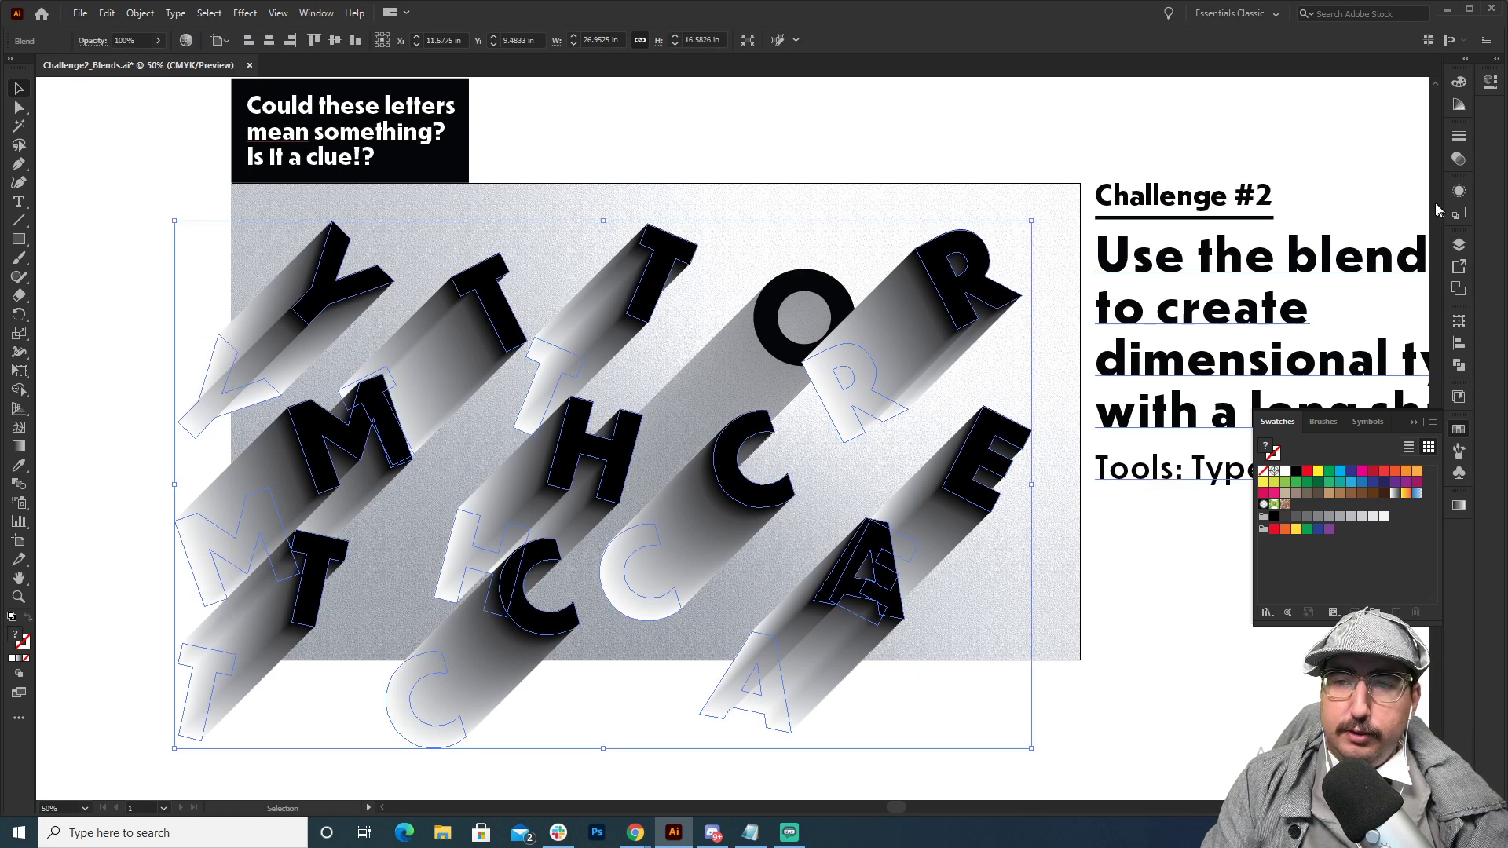
pyautogui.click(1458, 159)
pyautogui.click(1301, 154)
pyautogui.click(1296, 192)
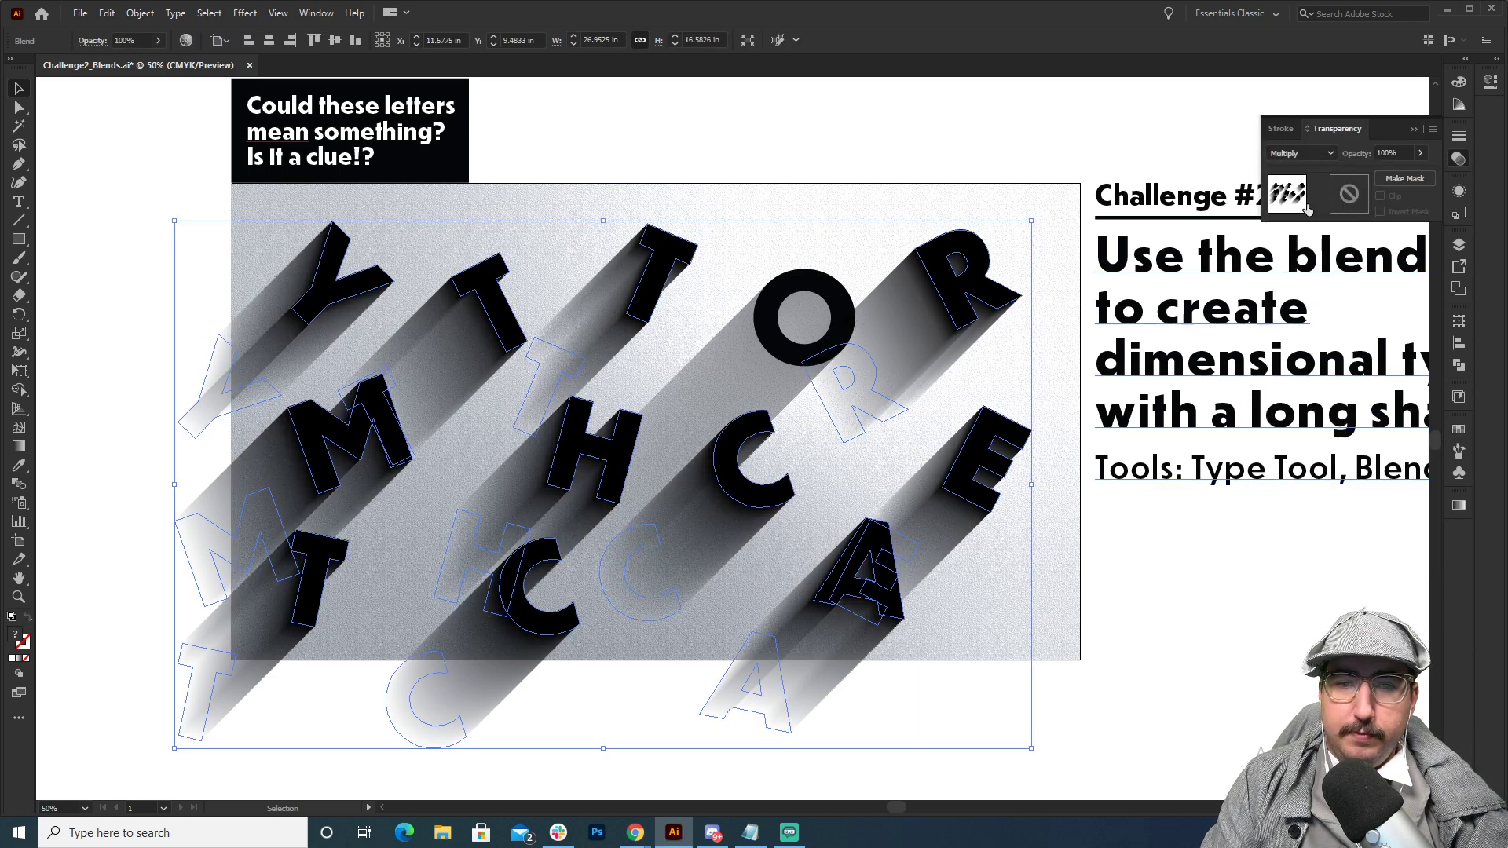
pyautogui.click(1394, 152)
pyautogui.write('50')
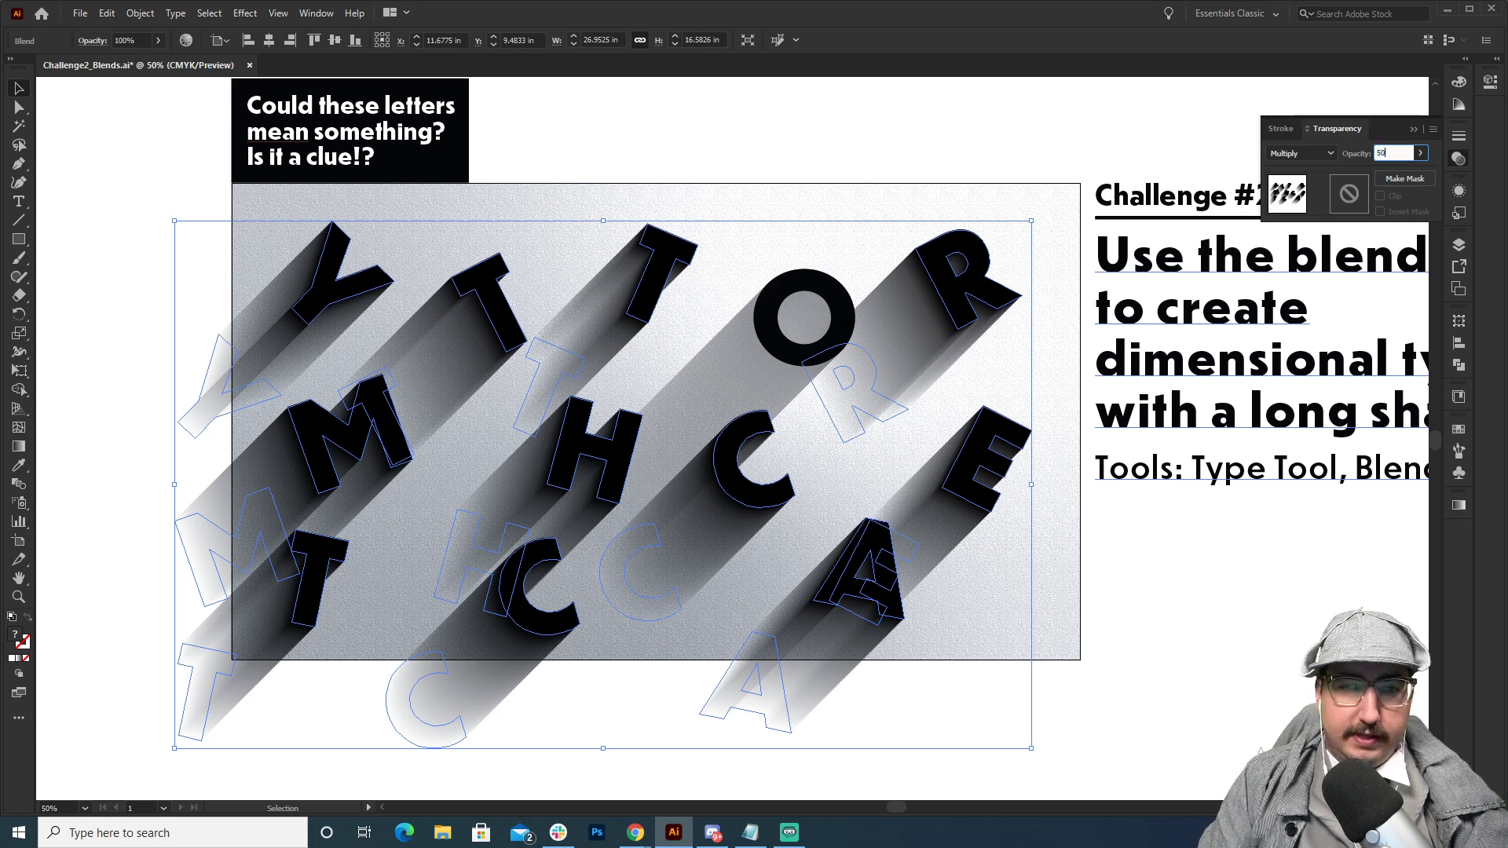
pyautogui.press('Return')
pyautogui.click(1039, 136)
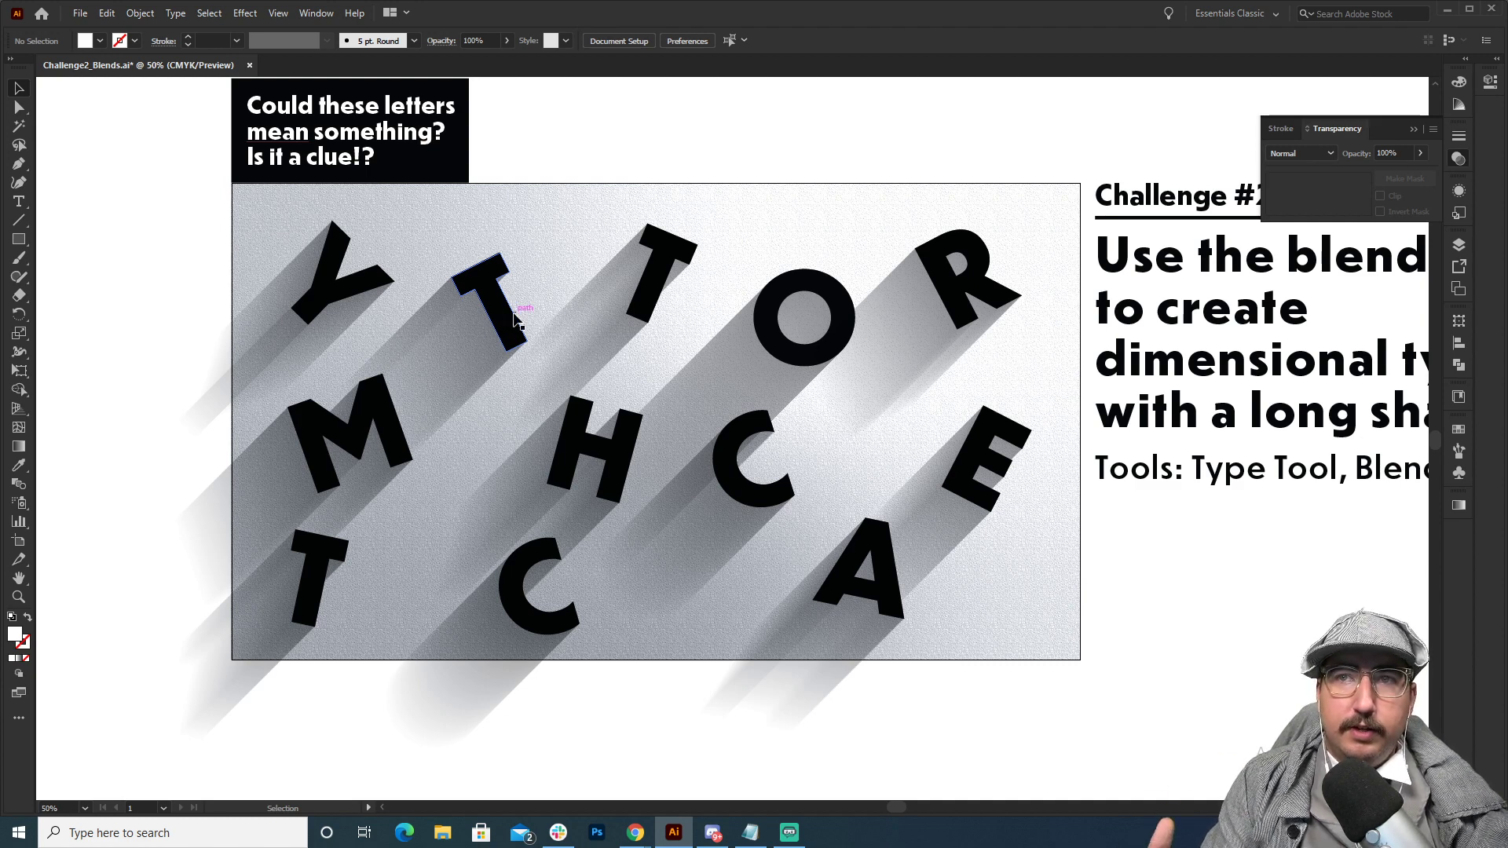
# Draw a circle about 11.58 in wide over the artwork's upper-right corner as a light source and fill it yellow.
pyautogui.press('a')
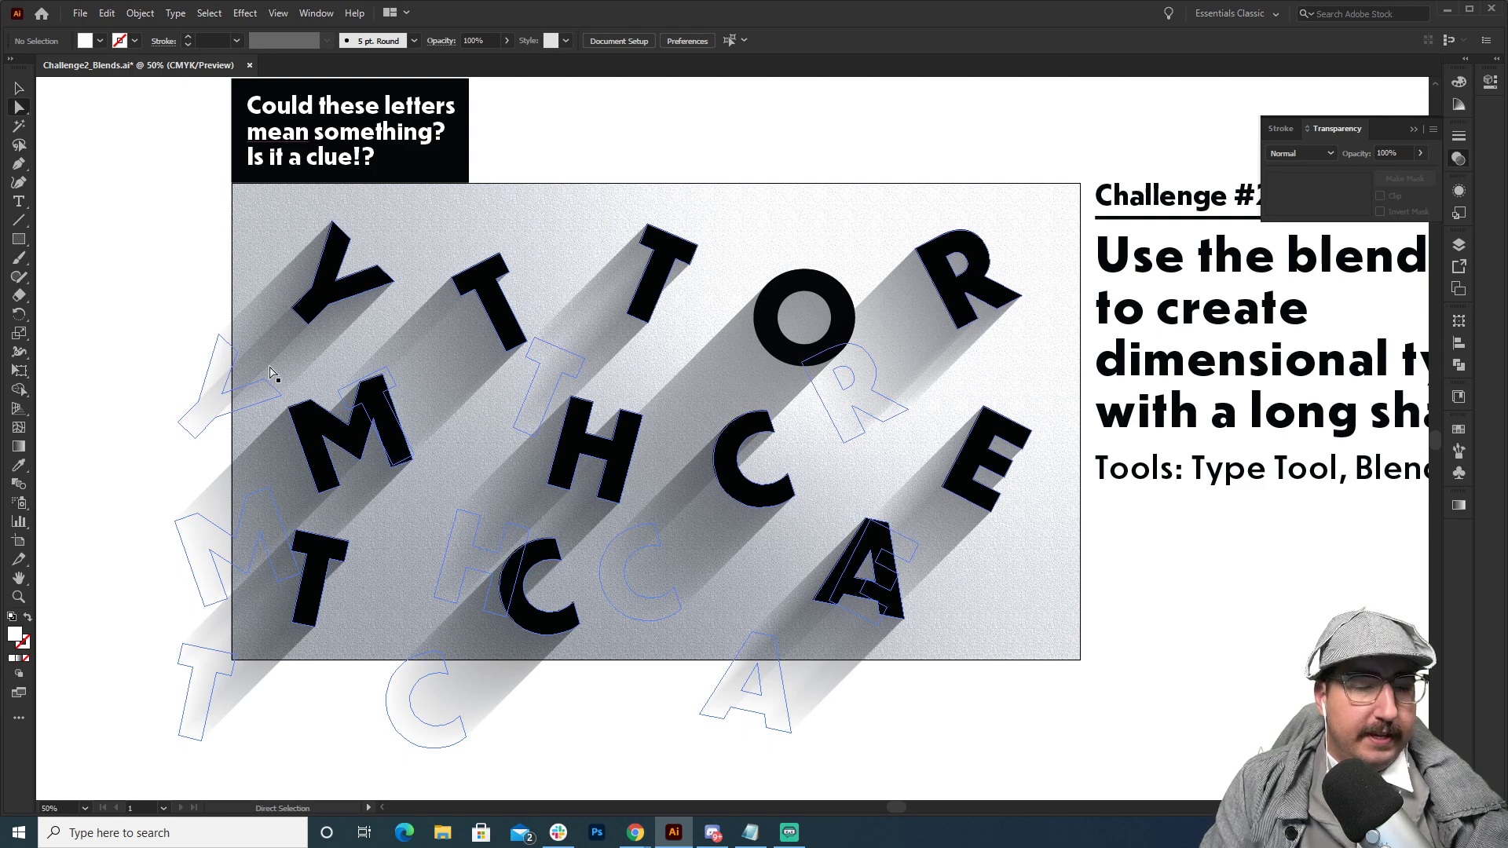
pyautogui.moveTo(1005, 245)
pyautogui.mouseDown()
pyautogui.moveTo(762, 212)
pyautogui.moveTo(662, 128)
pyautogui.moveTo(601, 102)
pyautogui.mouseUp()
pyautogui.press('l')
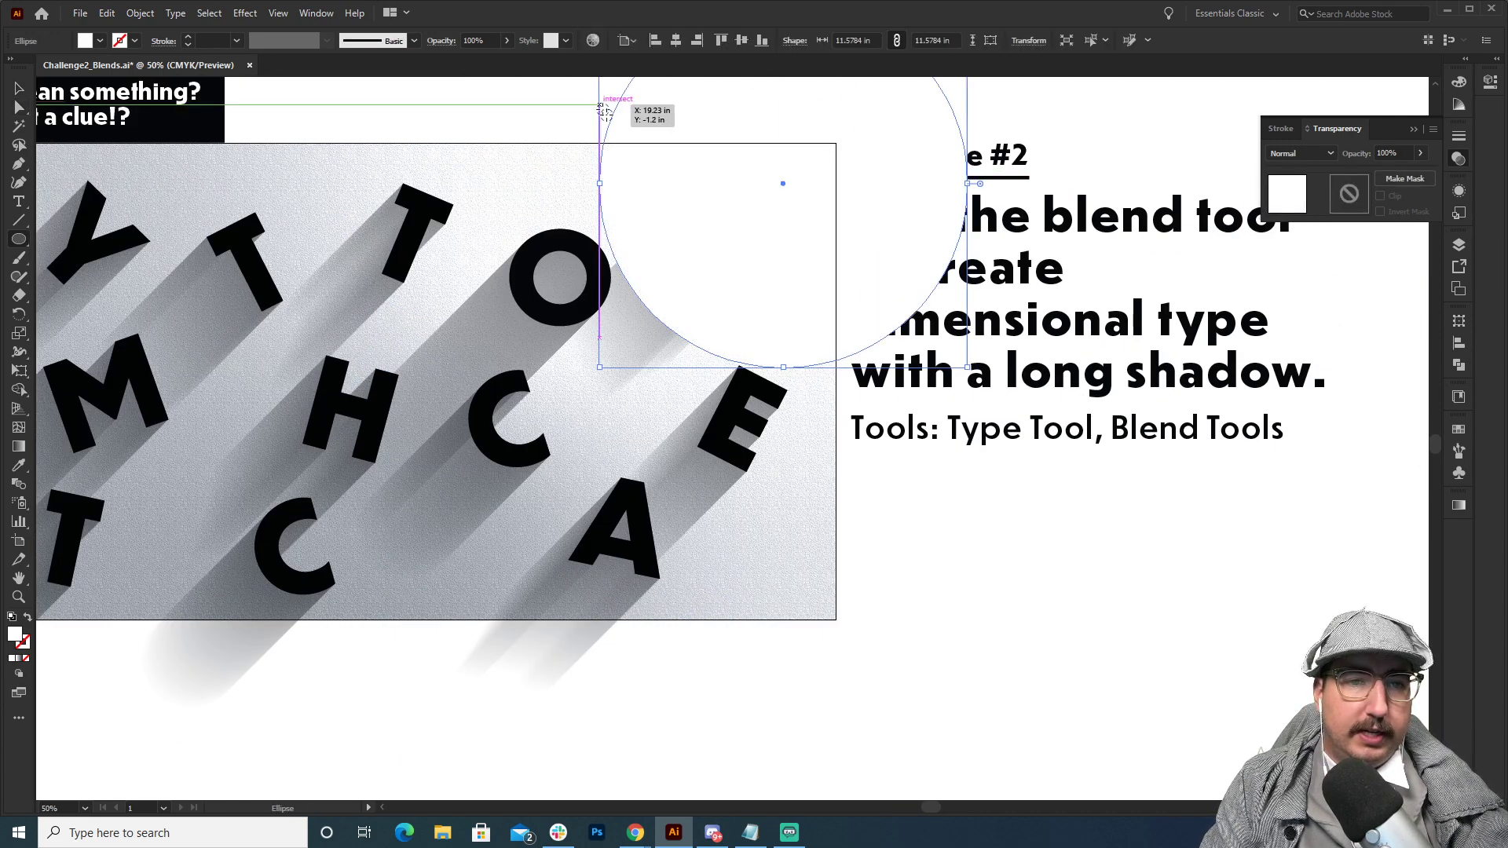
pyautogui.moveTo(724, 226)
pyautogui.mouseDown()
pyautogui.moveTo(797, 349)
pyautogui.moveTo(841, 361)
pyautogui.mouseUp()
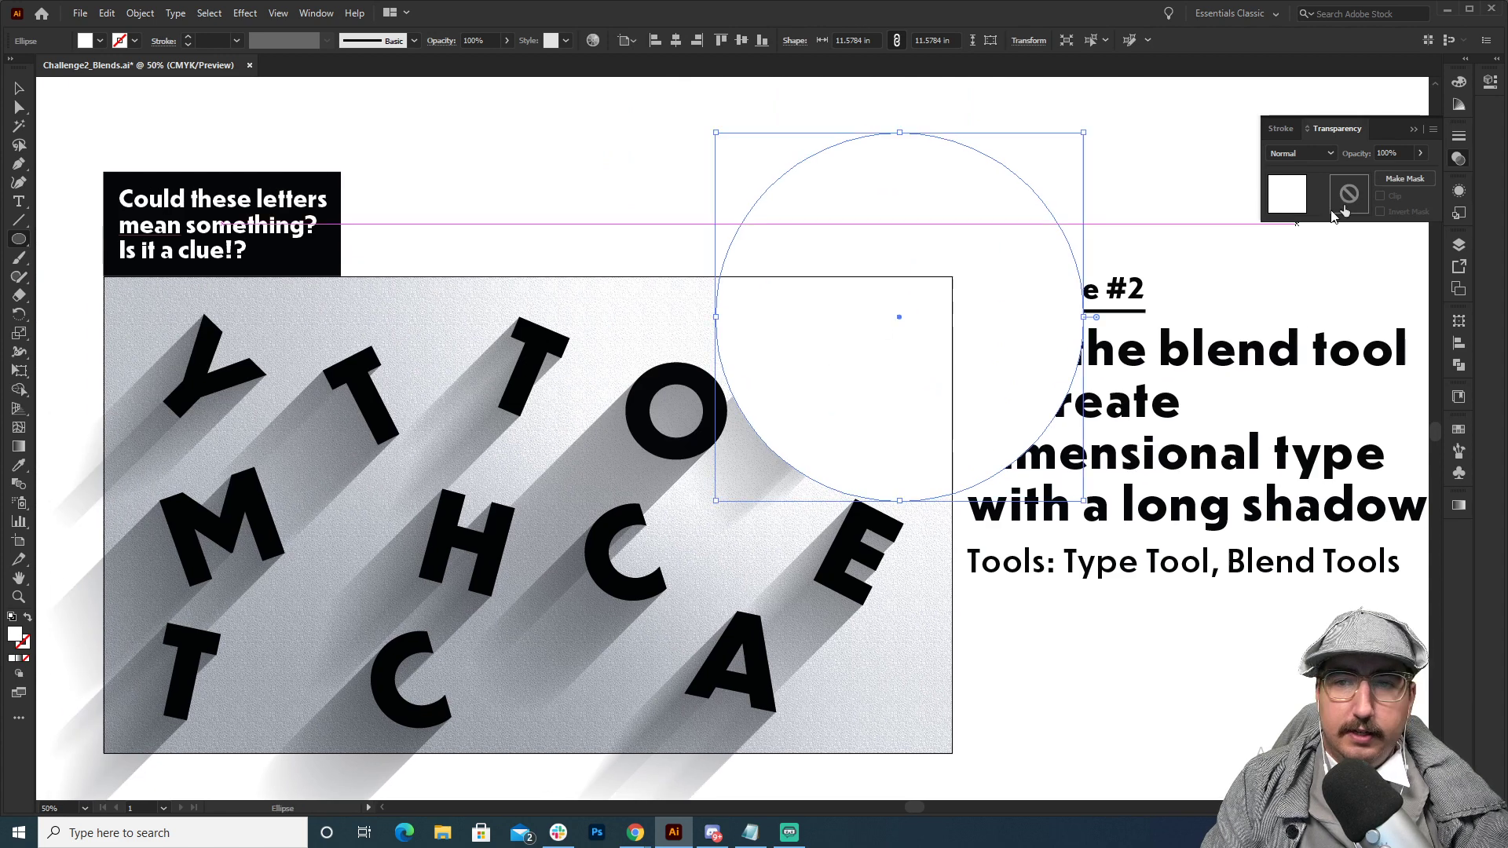
pyautogui.click(1459, 433)
pyautogui.click(1318, 471)
pyautogui.press('v')
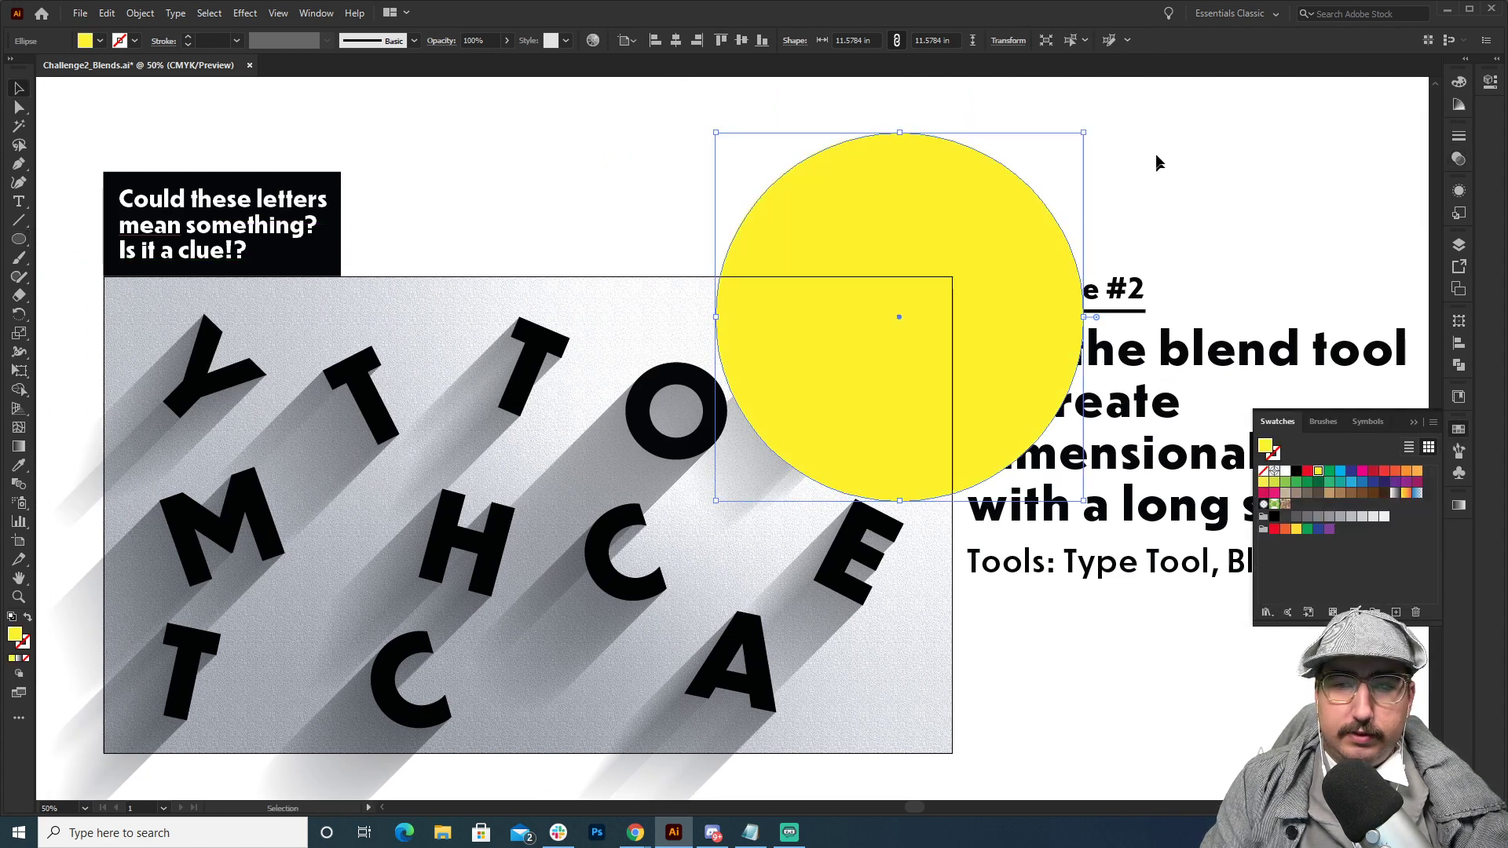
pyautogui.click(1156, 157)
pyautogui.moveTo(1063, 296); pyautogui.dragTo(1134, 222)
# Paint two yellow arrows with the Paintbrush, running from the circle toward the lower left to show the light direction.
pyautogui.press('b')
pyautogui.moveTo(845, 216); pyautogui.dragTo(638, 351)
pyautogui.moveTo(676, 281)
pyautogui.mouseDown()
pyautogui.moveTo(609, 347)
pyautogui.moveTo(704, 359)
pyautogui.mouseUp()
pyautogui.moveTo(806, 403)
pyautogui.mouseDown()
pyautogui.moveTo(825, 472)
pyautogui.moveTo(873, 431)
pyautogui.mouseUp()
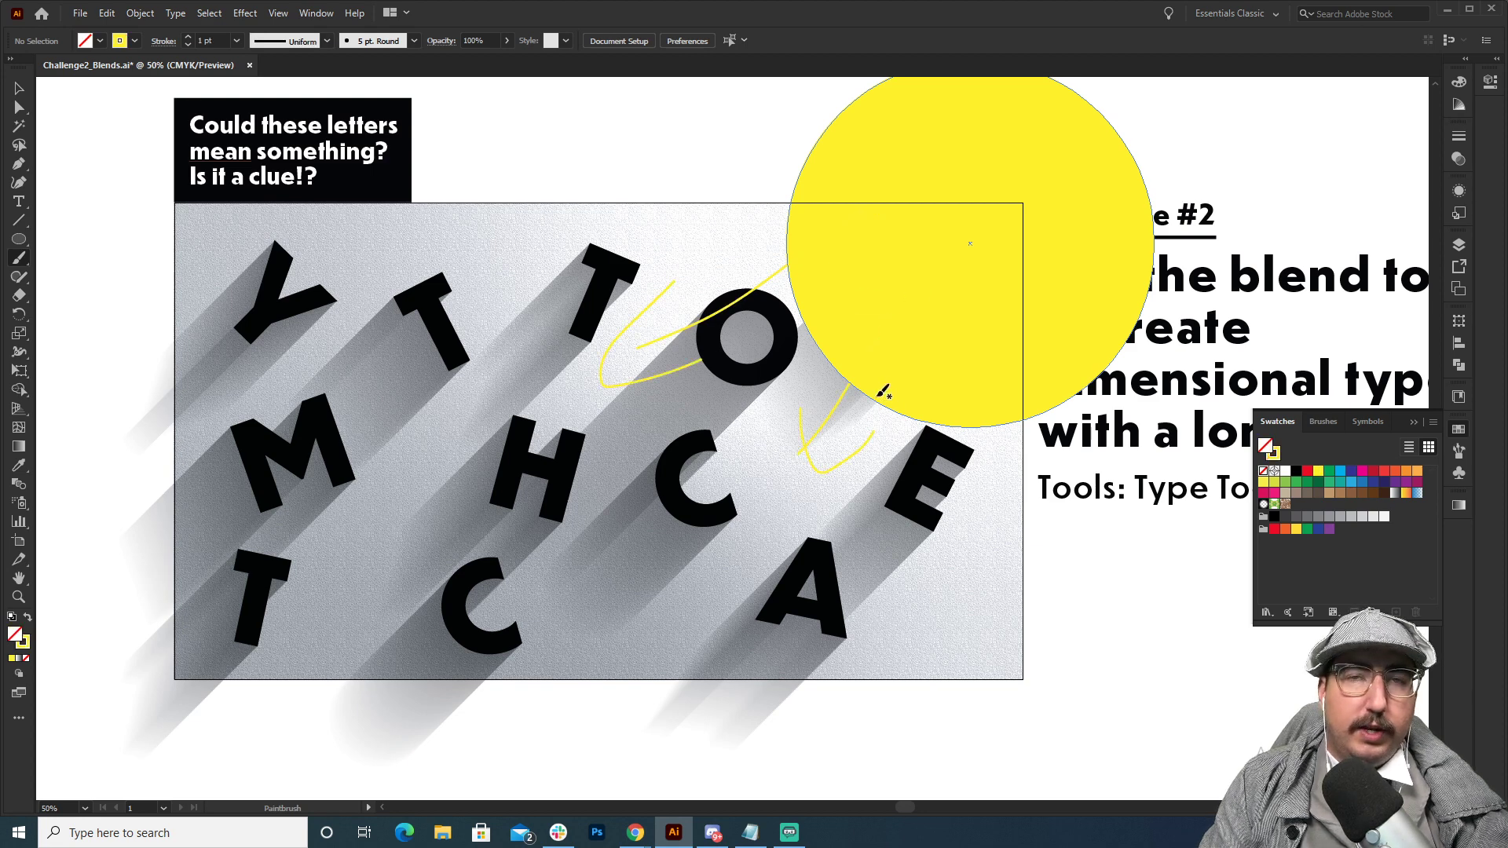
# Delete the yellow arrow strokes and the yellow circle.
pyautogui.press('v')
pyautogui.click(837, 468)
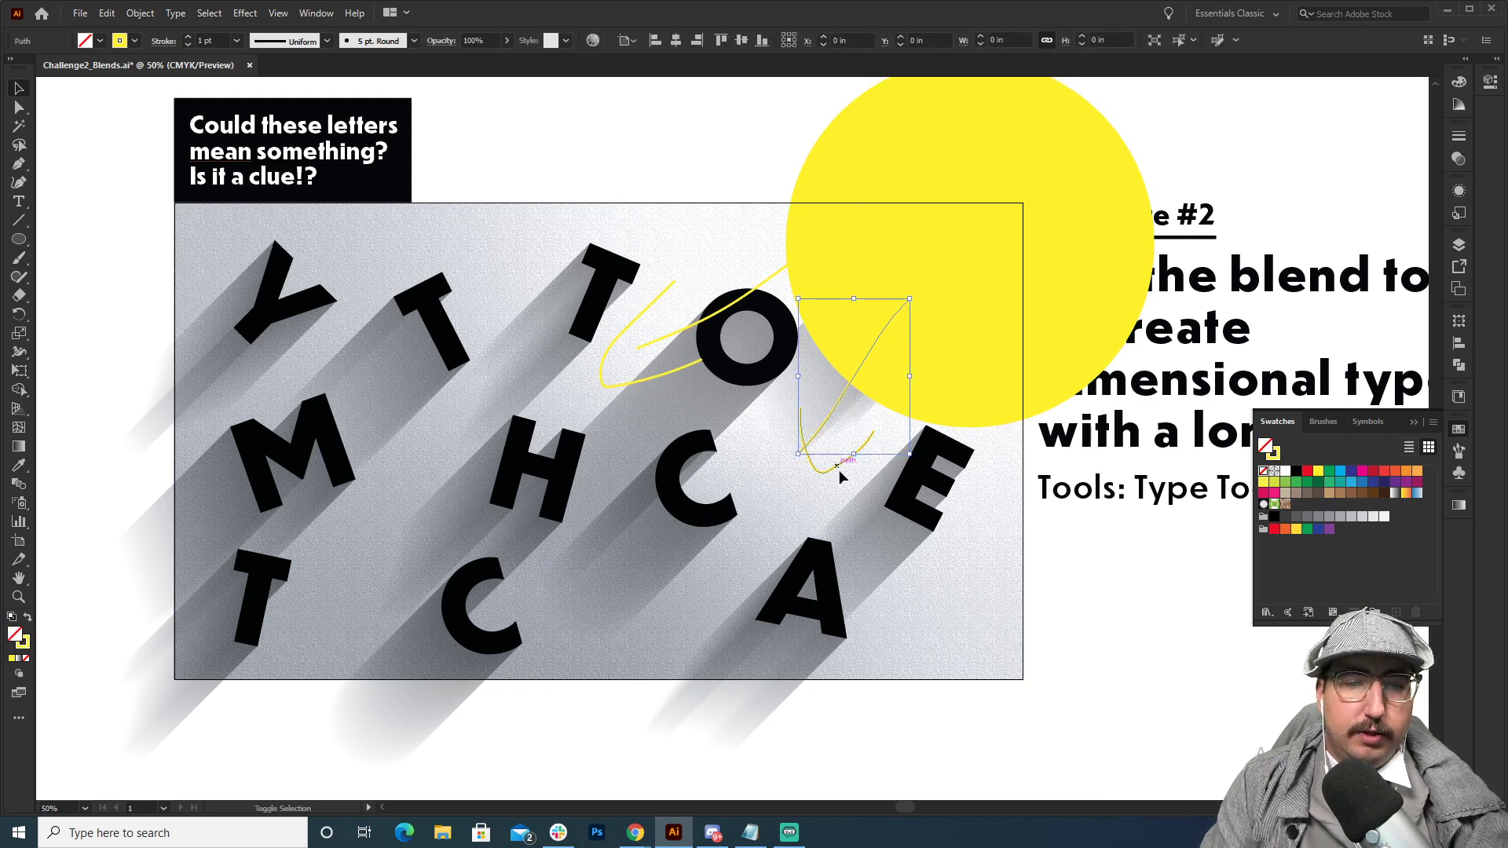
pyautogui.keyDown('shift'); pyautogui.click(672, 370); pyautogui.keyUp('shift')
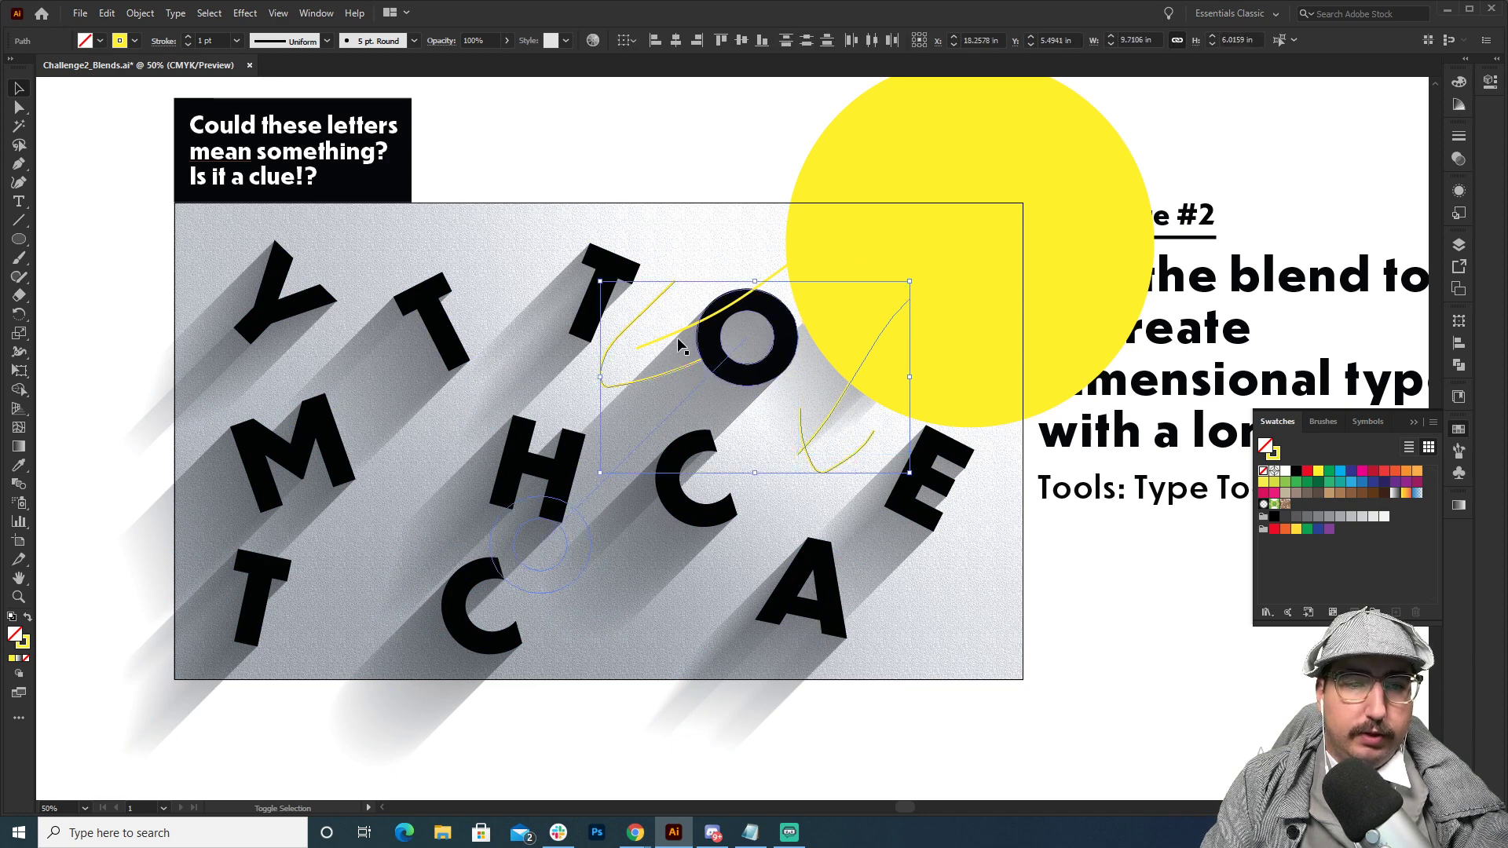
pyautogui.keyDown('shift'); pyautogui.click(682, 330); pyautogui.keyUp('shift')
pyautogui.press('Delete')
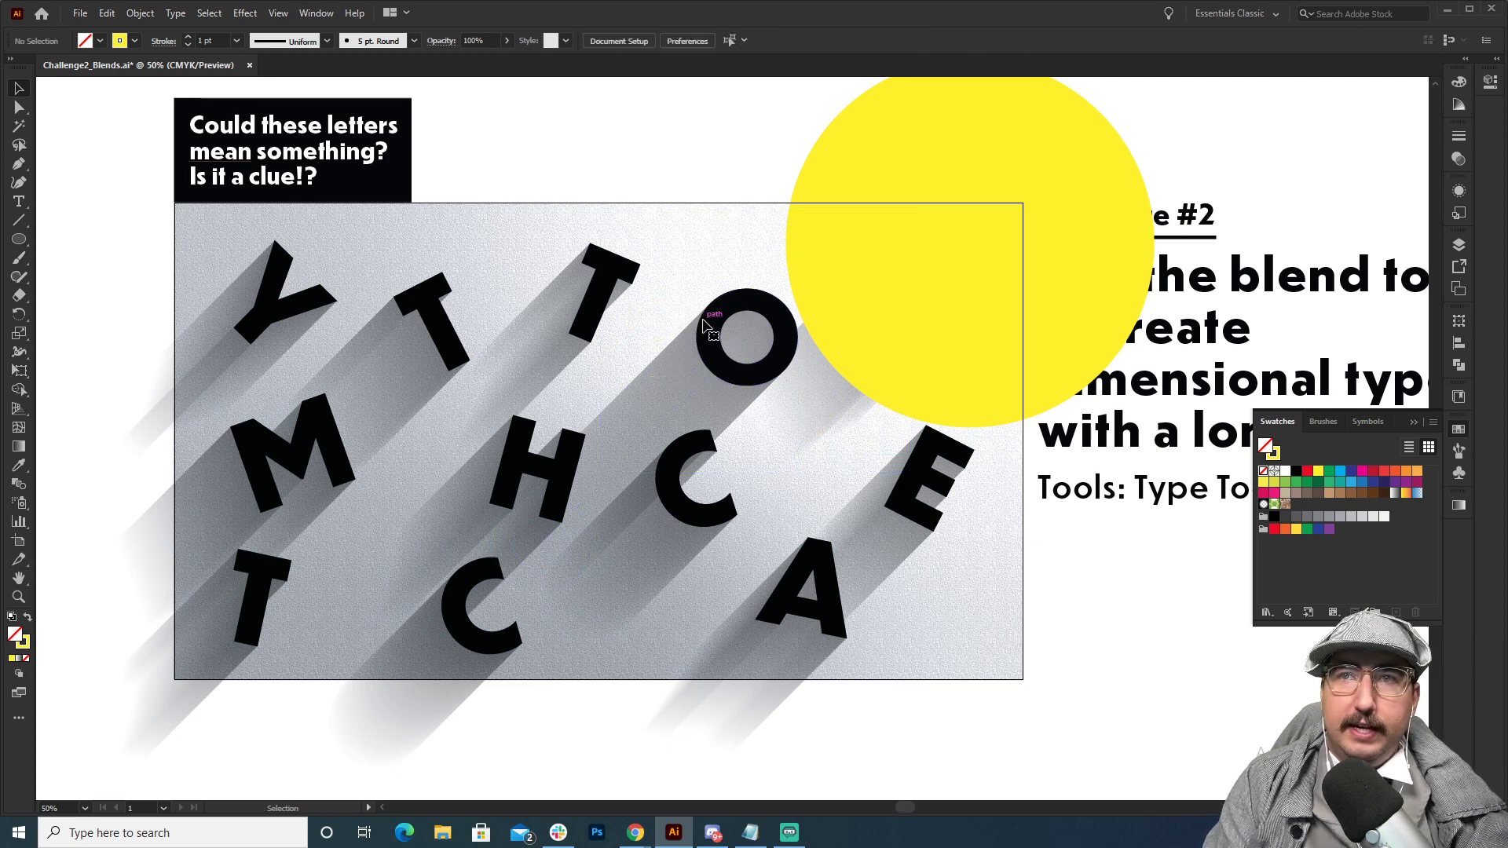
pyautogui.click(920, 308)
pyautogui.press('Delete')
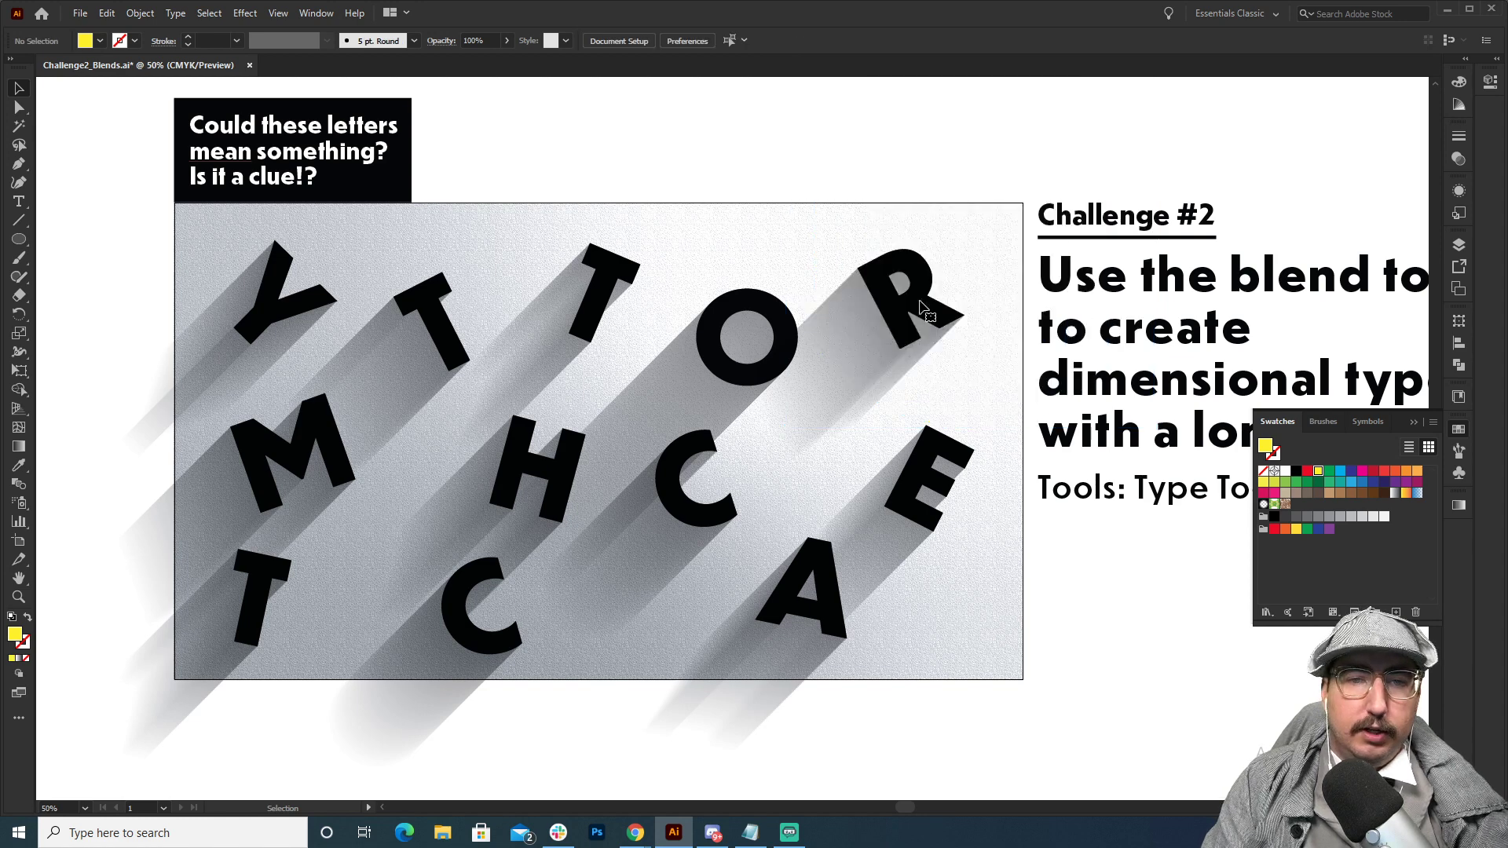
# Move the hidden white O at the end of the O's shadow up and to the left to change the shadow's angle.
pyautogui.scroll(-1, 864, 267)
pyautogui.moveTo(951, 261); pyautogui.dragTo(836, 376)
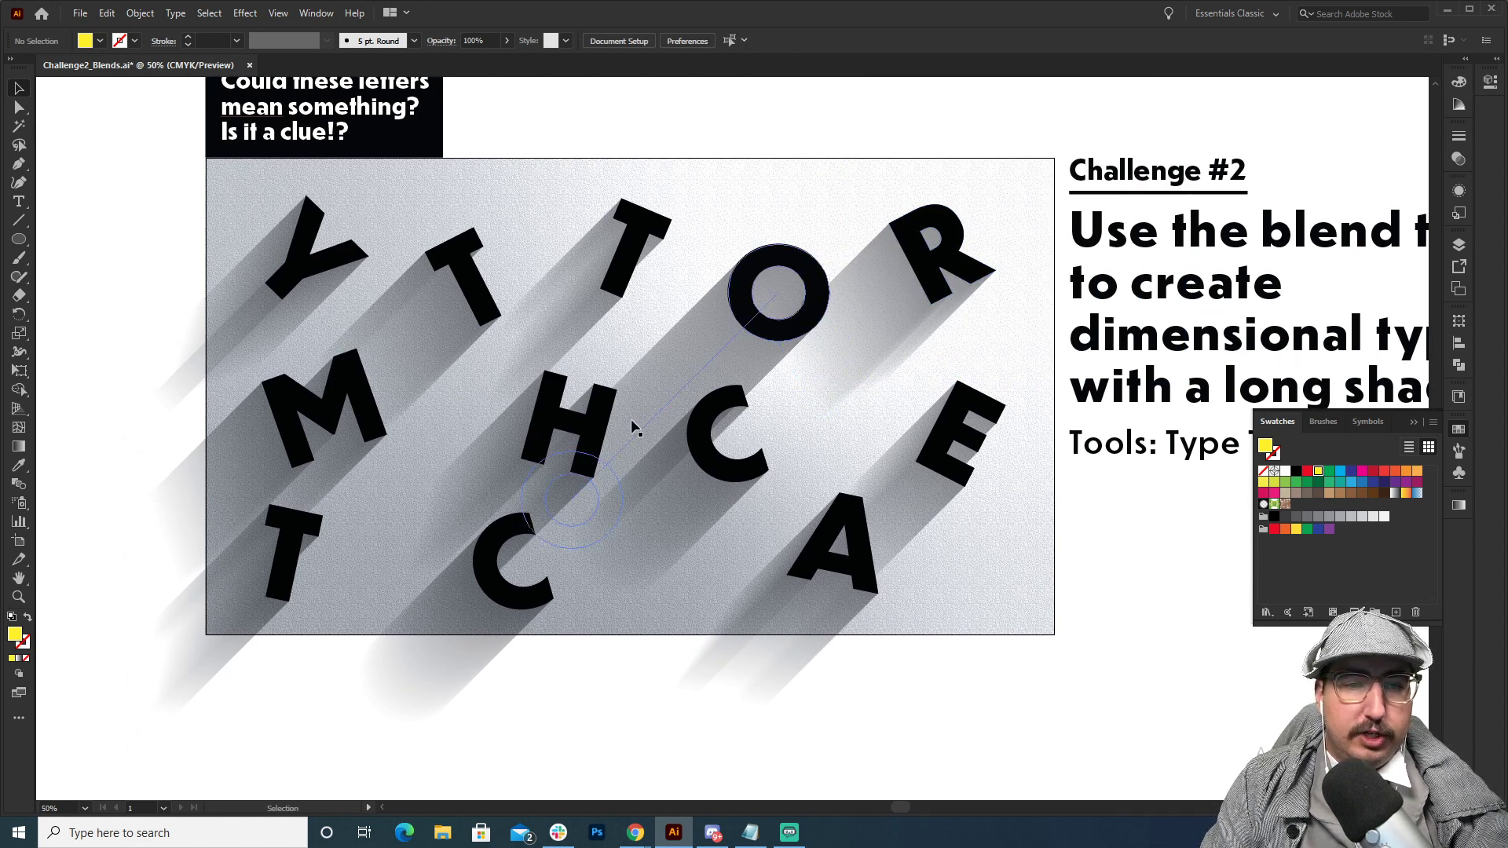
pyautogui.press('a')
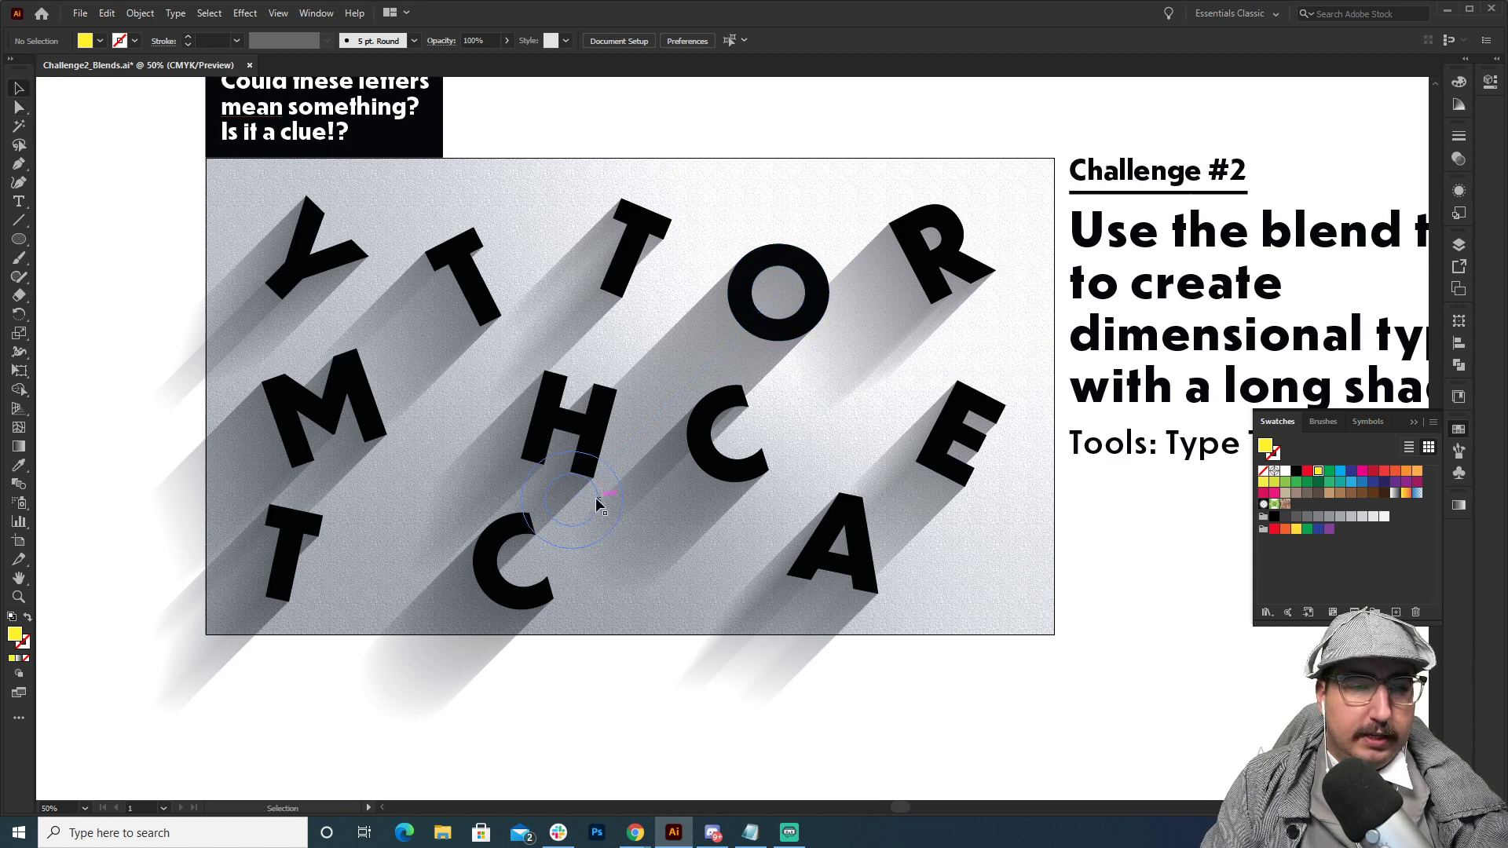
pyautogui.click(602, 493)
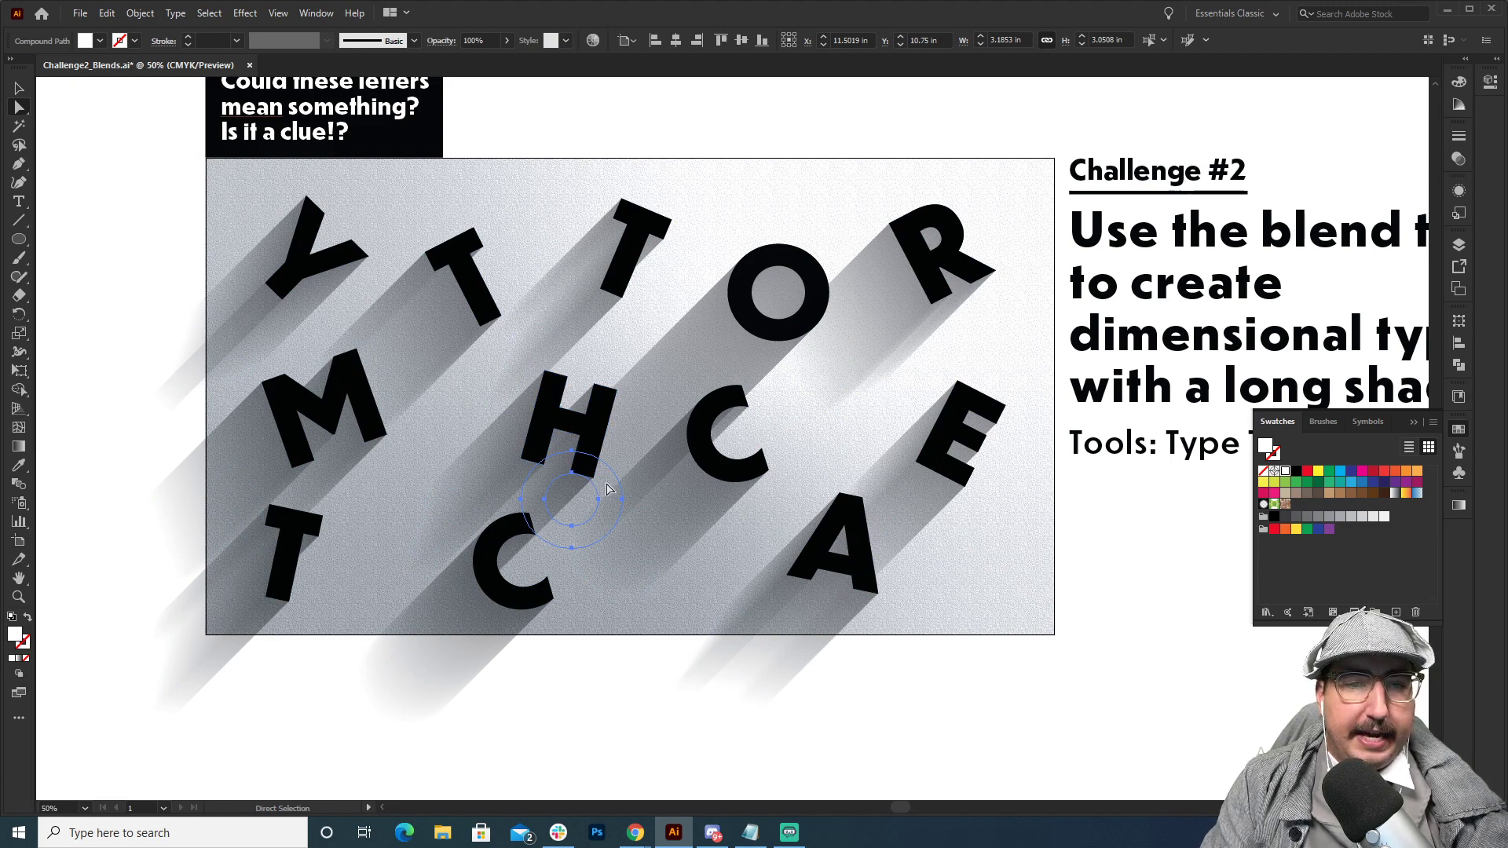
pyautogui.moveTo(607, 489); pyautogui.dragTo(543, 401)
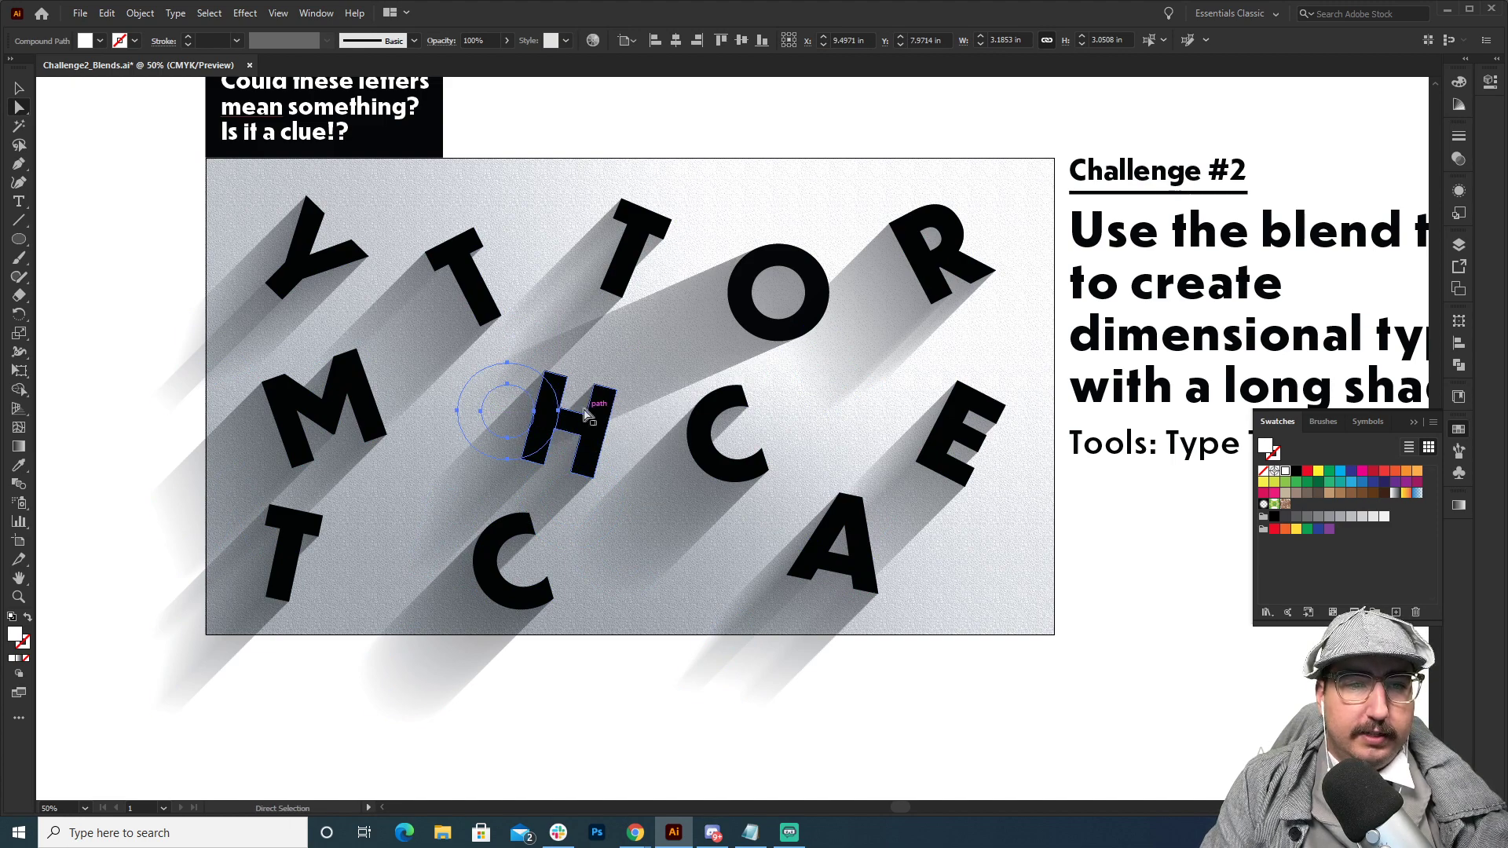
pyautogui.hotkey('ctrl', 'a')
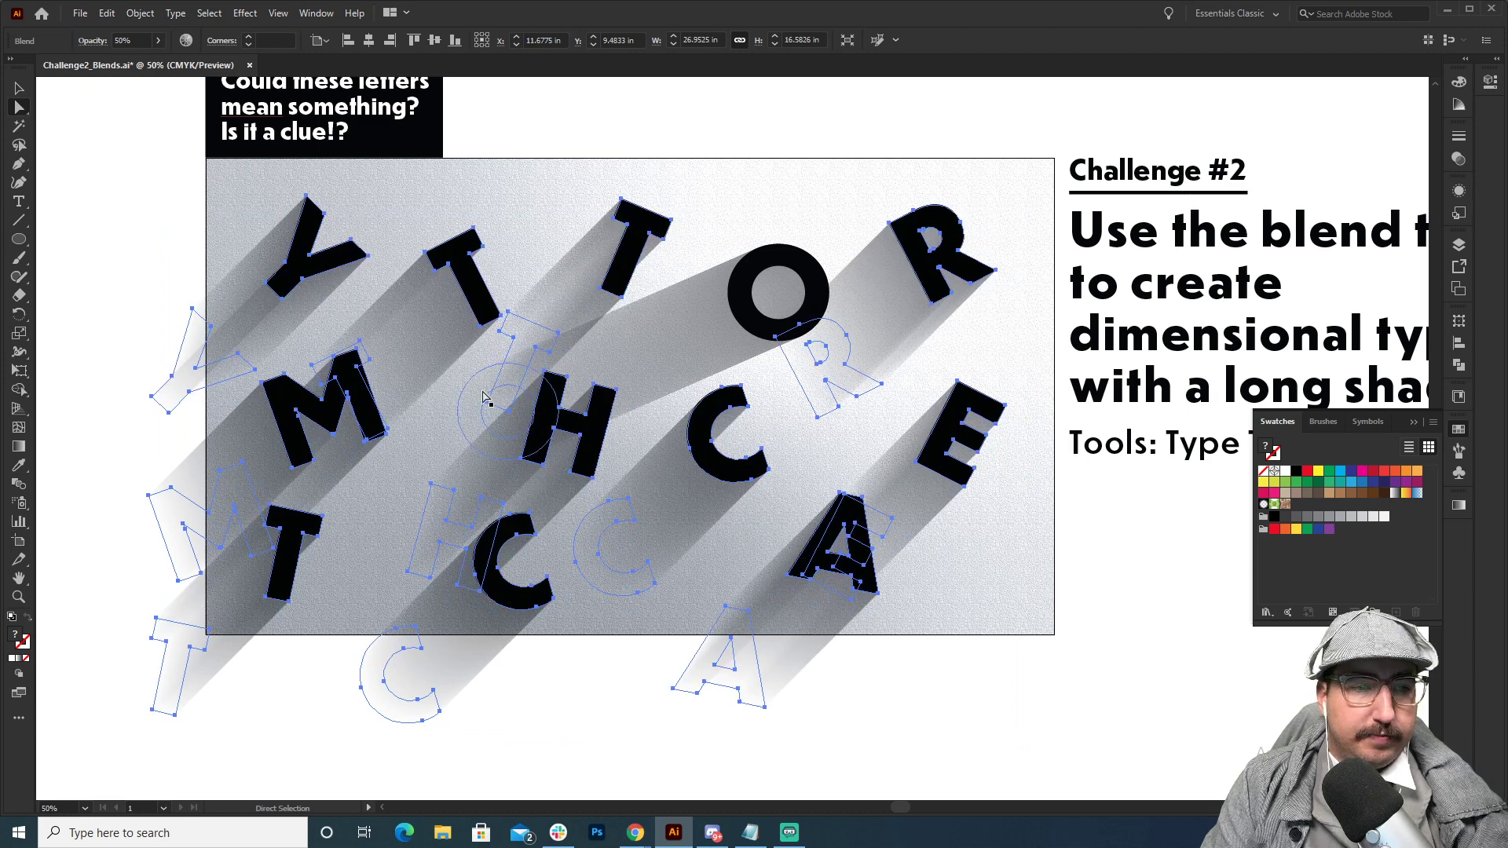
pyautogui.click(485, 397)
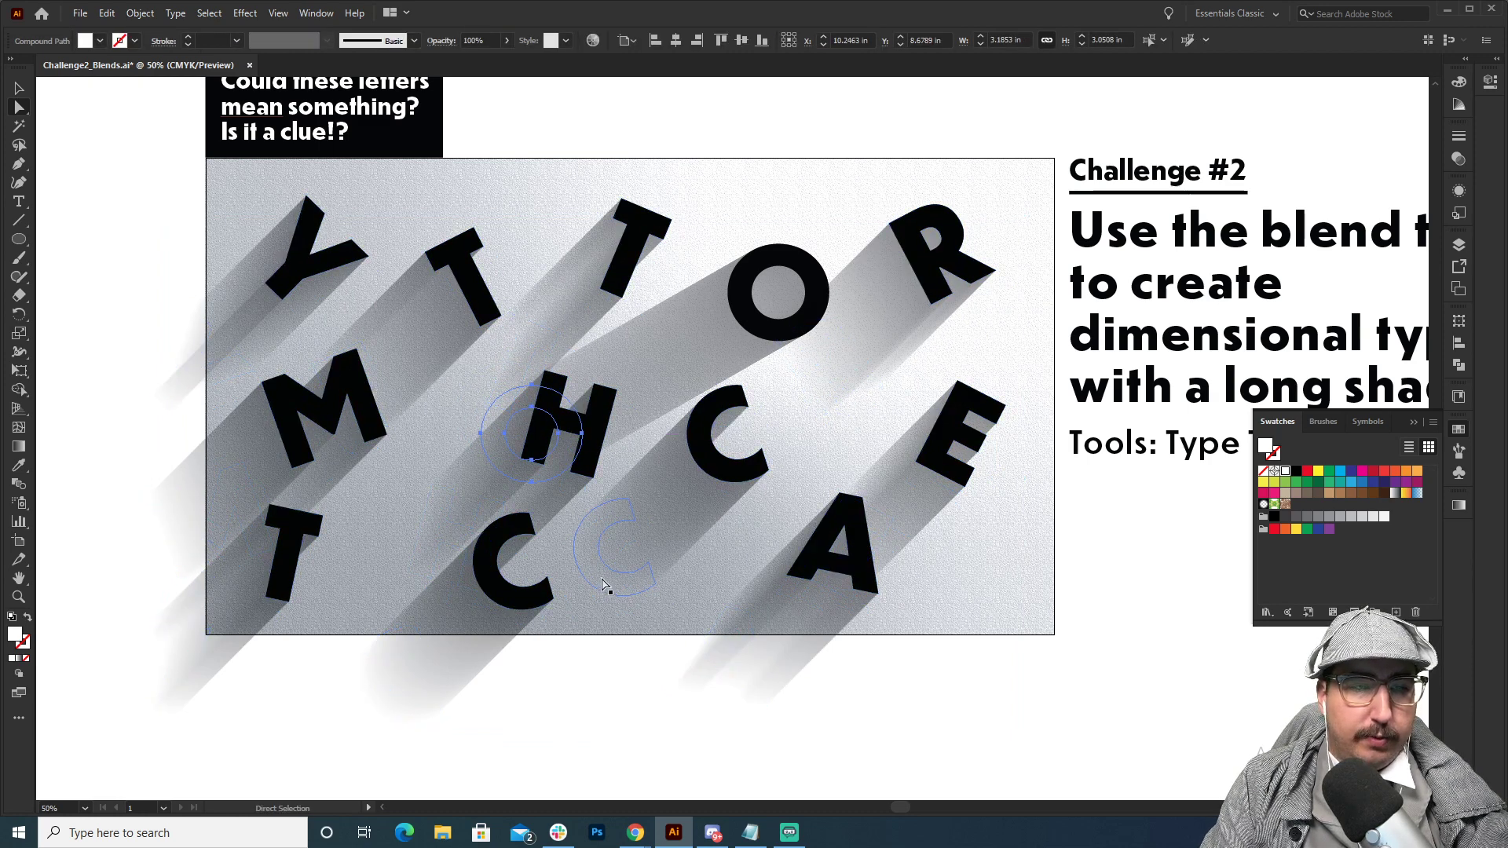
# Shift the white shadow ends of the middle-row C, the A and the E to vary their angles, and undo the last adjustment.
pyautogui.moveTo(604, 585); pyautogui.dragTo(559, 591)
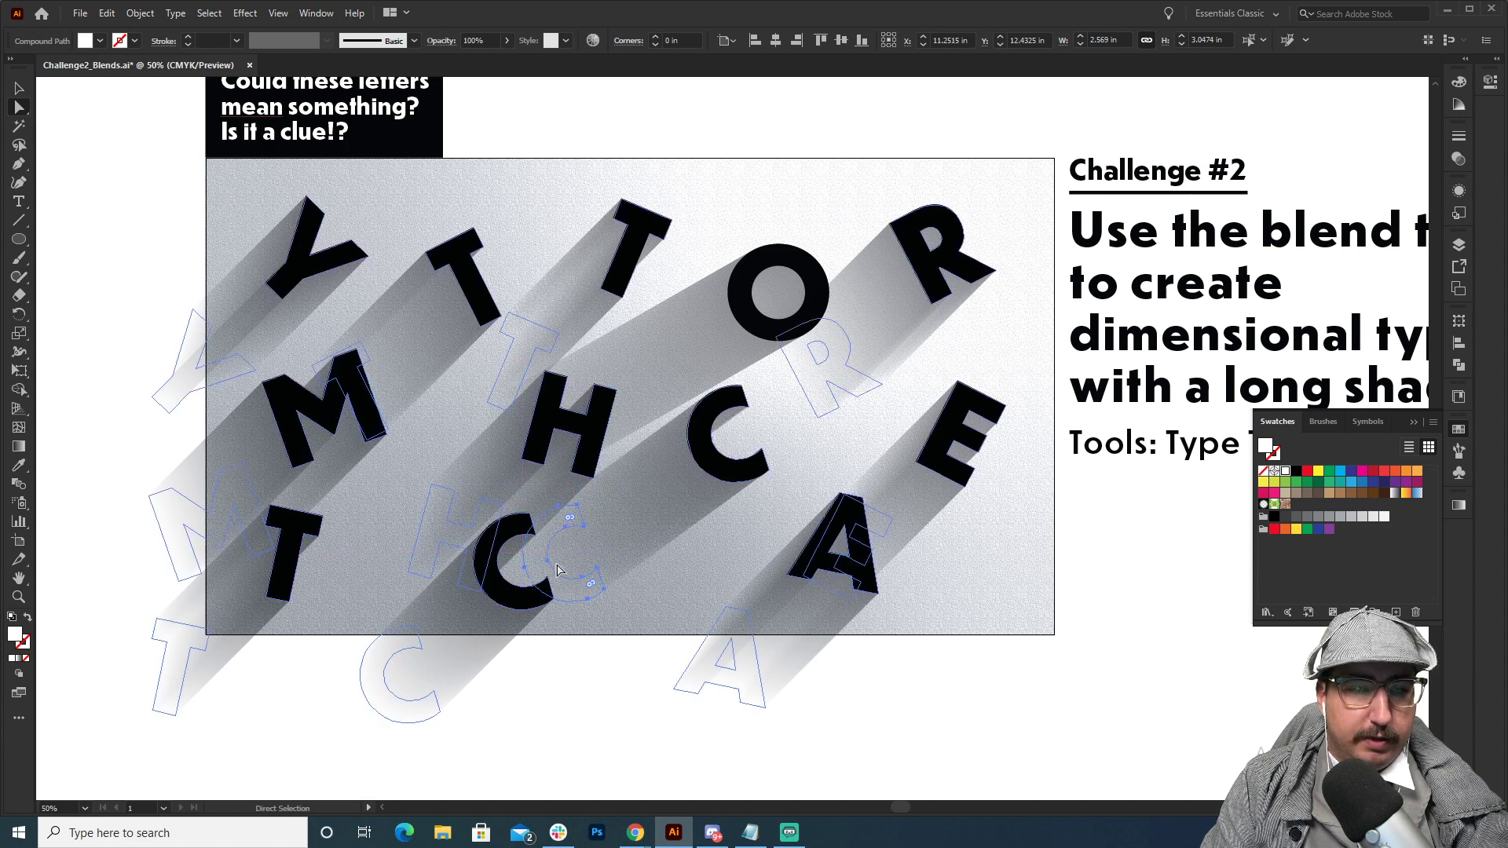
pyautogui.moveTo(746, 681); pyautogui.dragTo(778, 717)
pyautogui.moveTo(878, 531); pyautogui.dragTo(917, 594)
pyautogui.hotkey('ctrl', 'z')
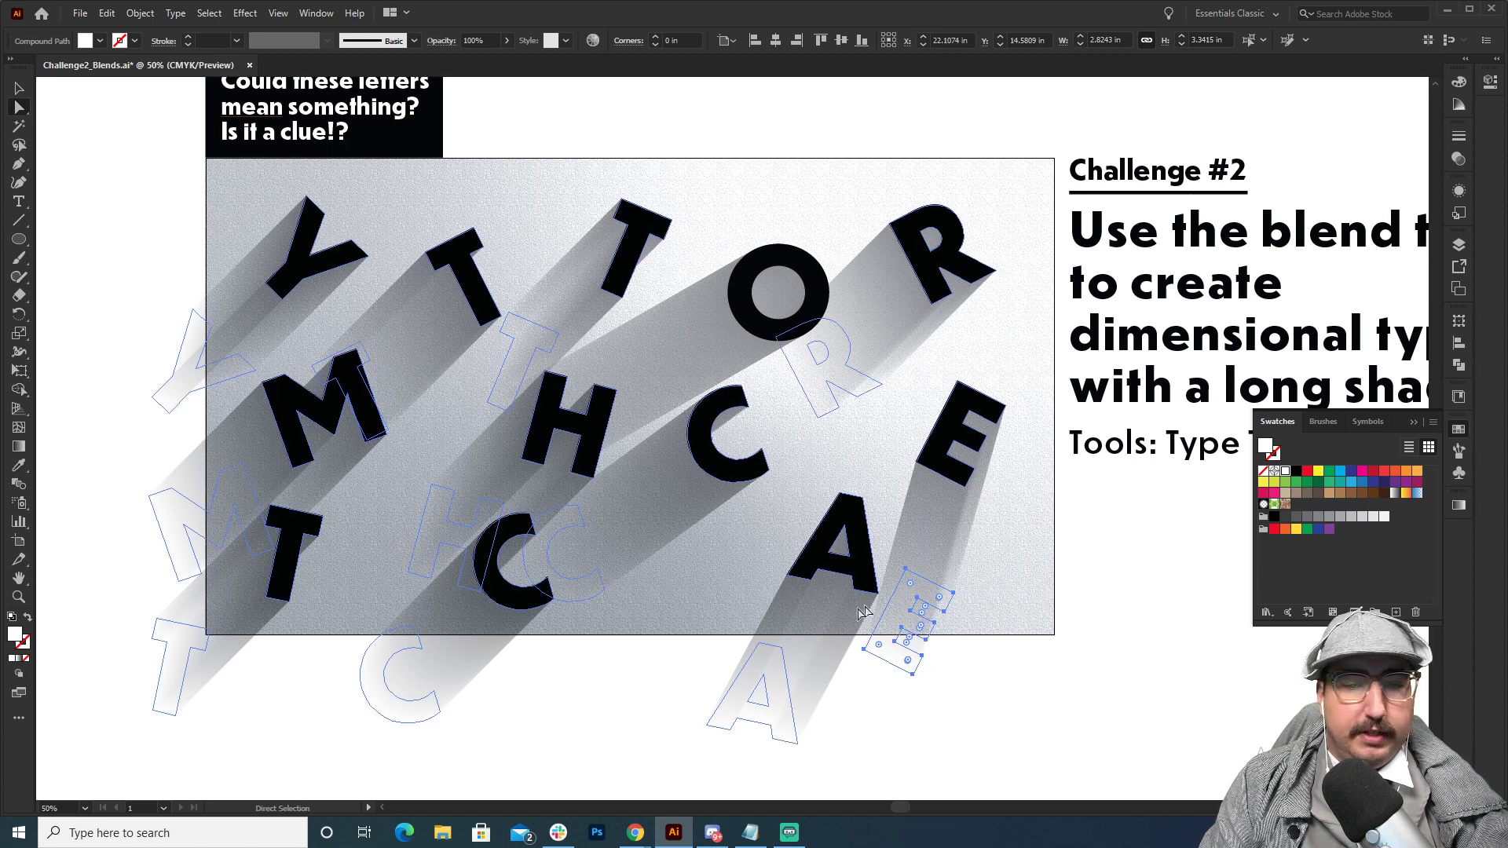
# Move the white shadow ends of the A, the E, the H and the bottom-row C leftward to change their shadow angles.
pyautogui.click(770, 660)
pyautogui.moveTo(768, 658); pyautogui.dragTo(733, 622)
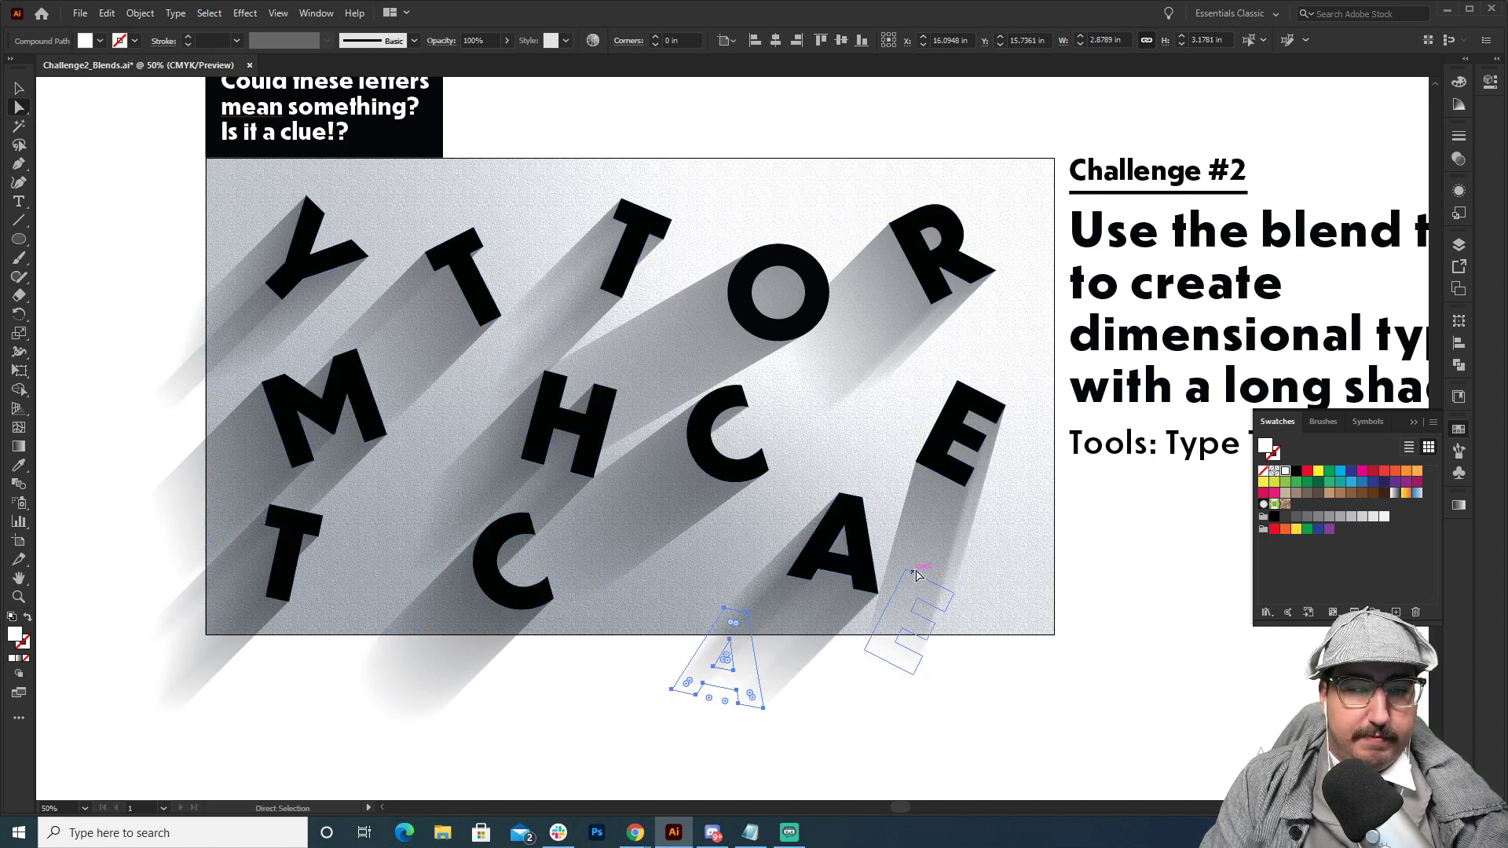
pyautogui.moveTo(917, 583); pyautogui.dragTo(857, 572)
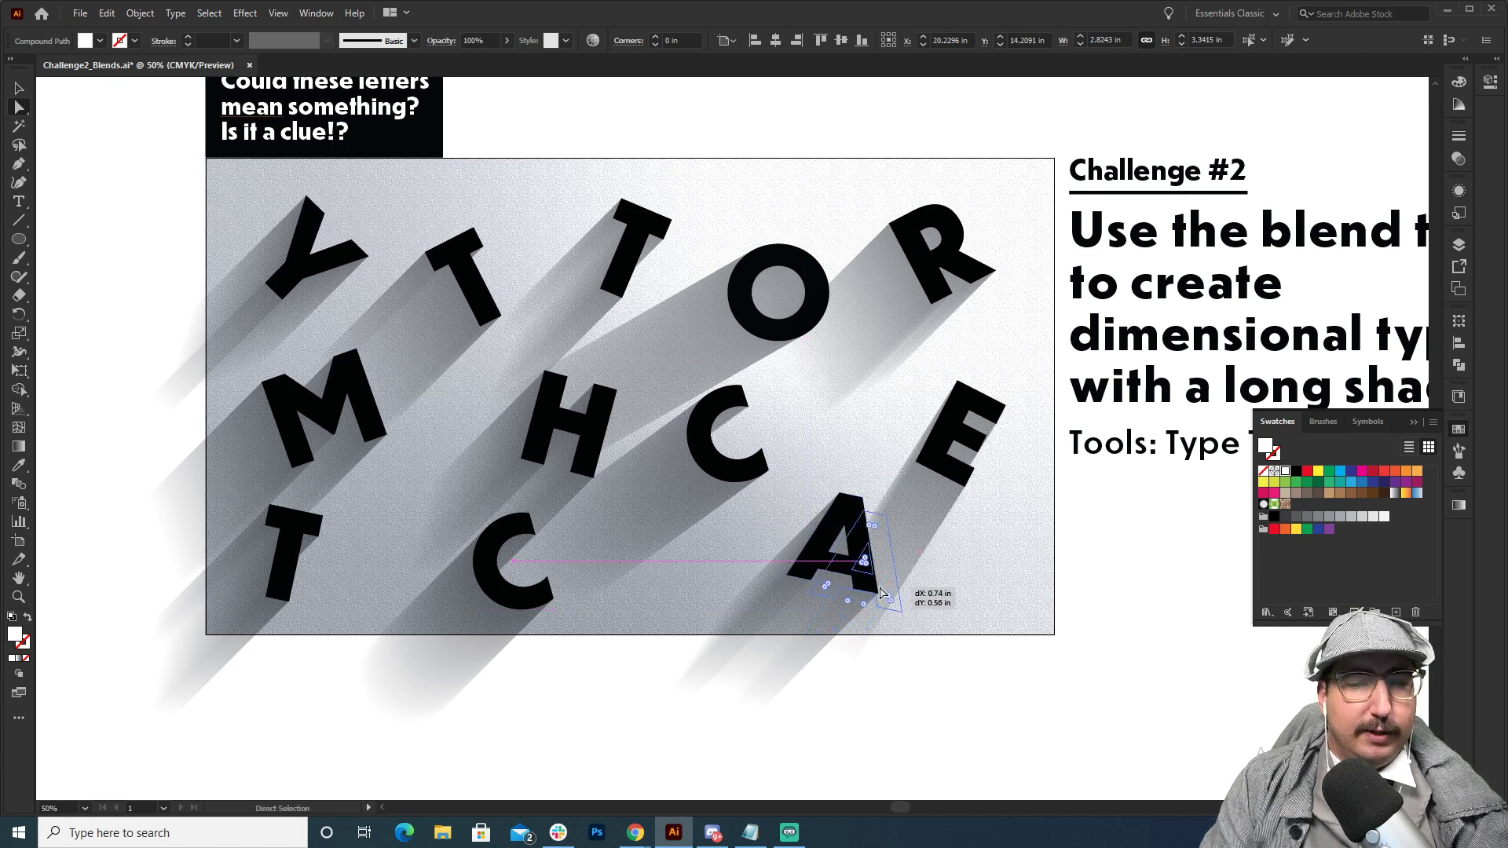
pyautogui.click(881, 585)
pyautogui.moveTo(885, 589); pyautogui.dragTo(299, 558)
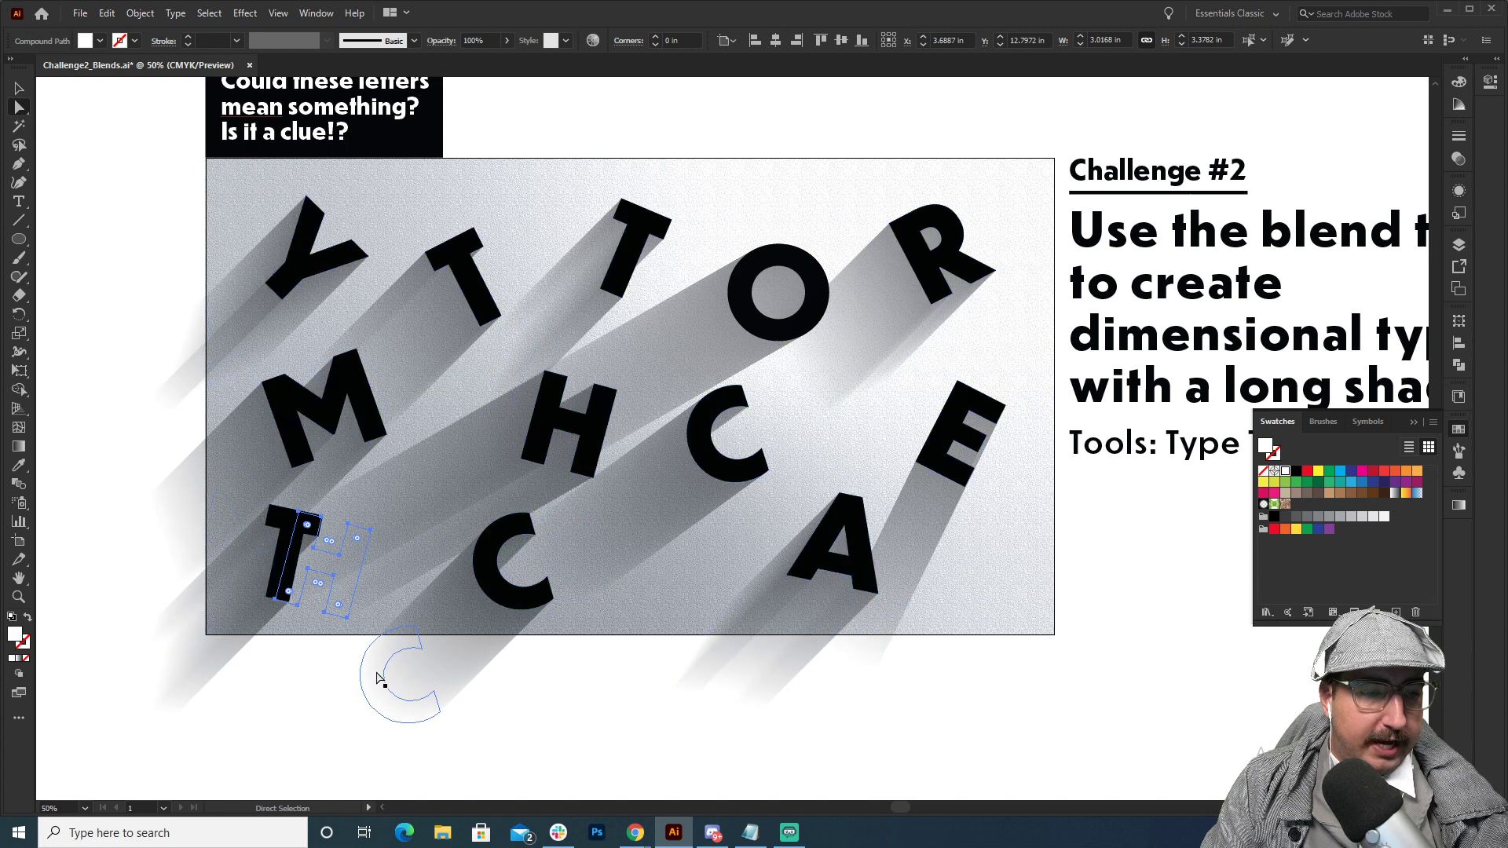
pyautogui.moveTo(376, 680); pyautogui.dragTo(316, 669)
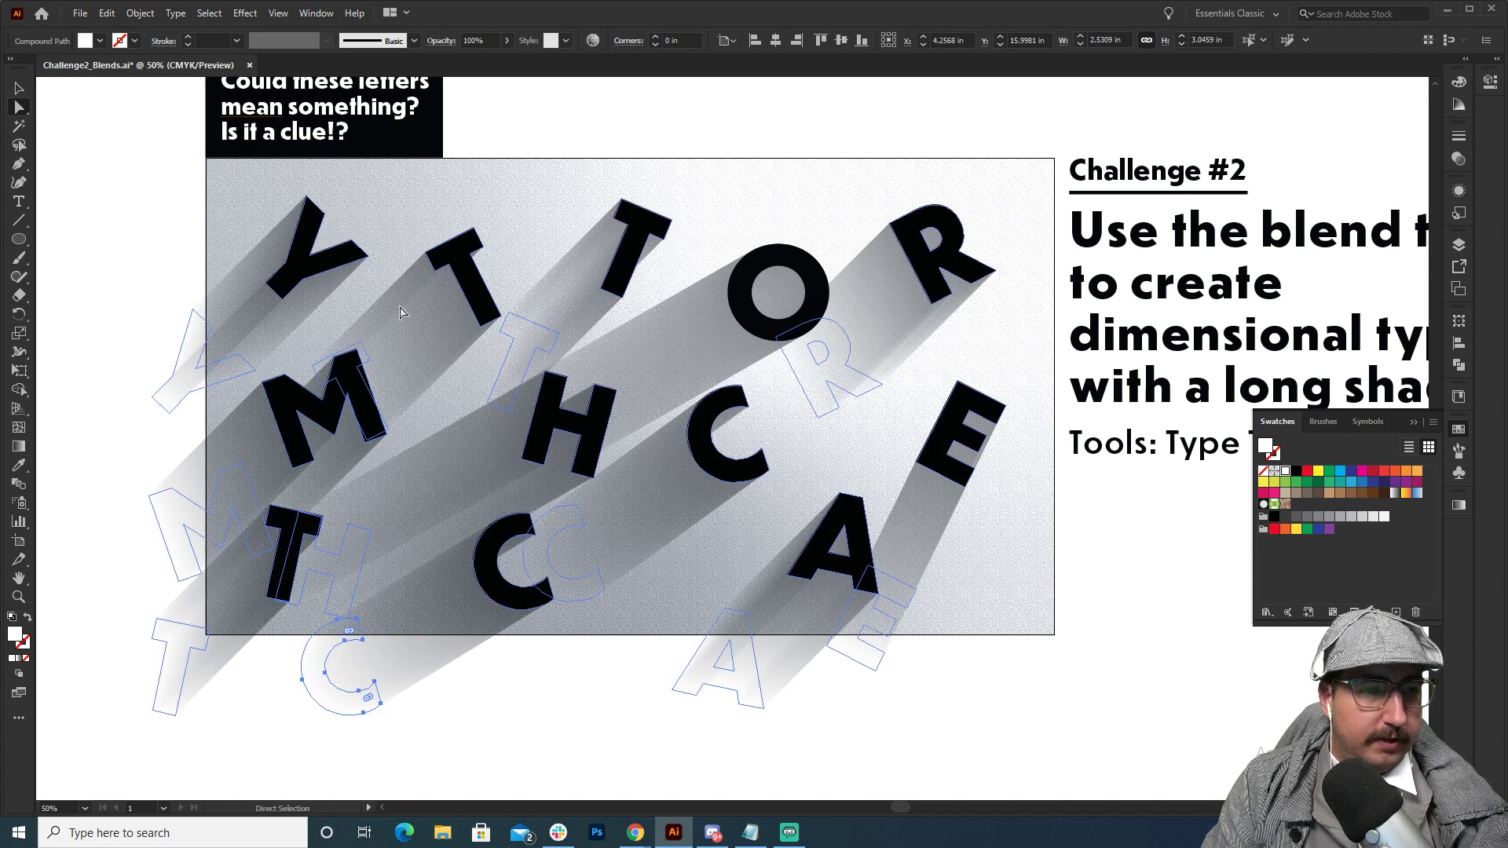
# Try to pick out the white T hidden behind the M, using Outline view and isolation of the letter blend.
pyautogui.click(359, 351)
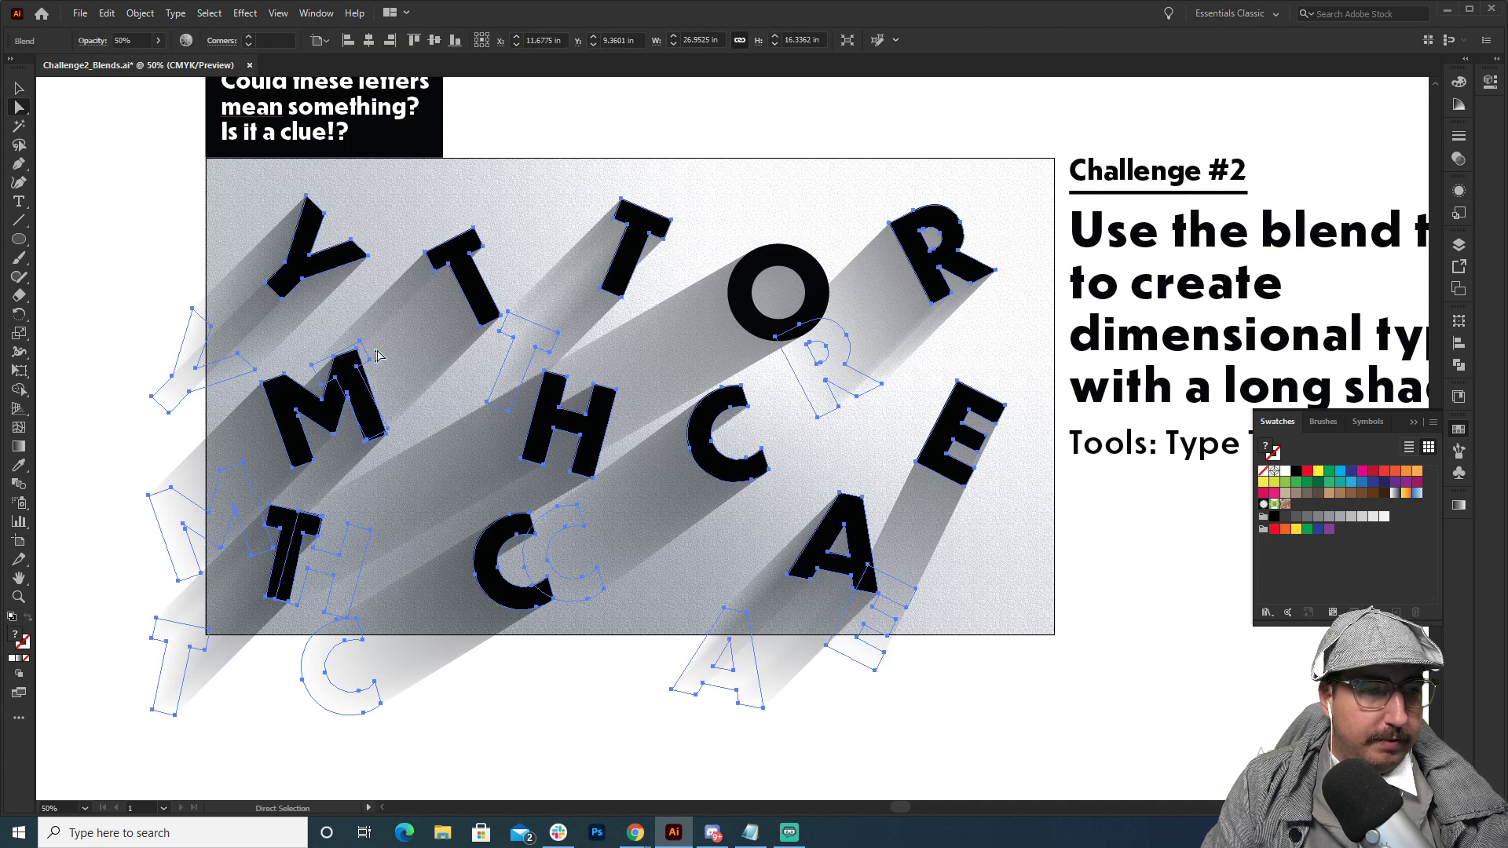
pyautogui.click(153, 265)
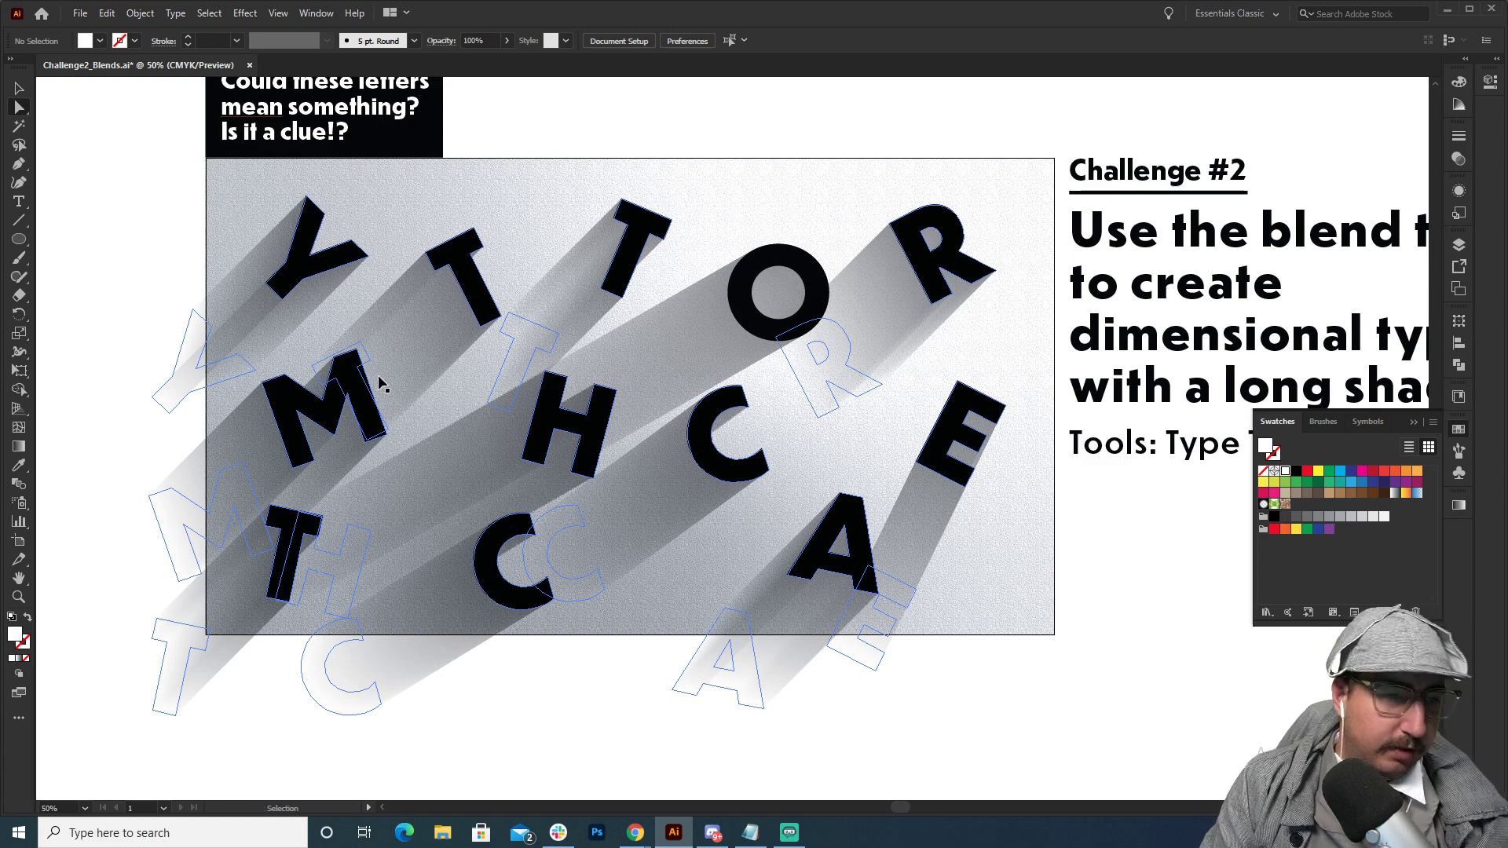
pyautogui.hotkey('ctrl', 'y')
pyautogui.press('v')
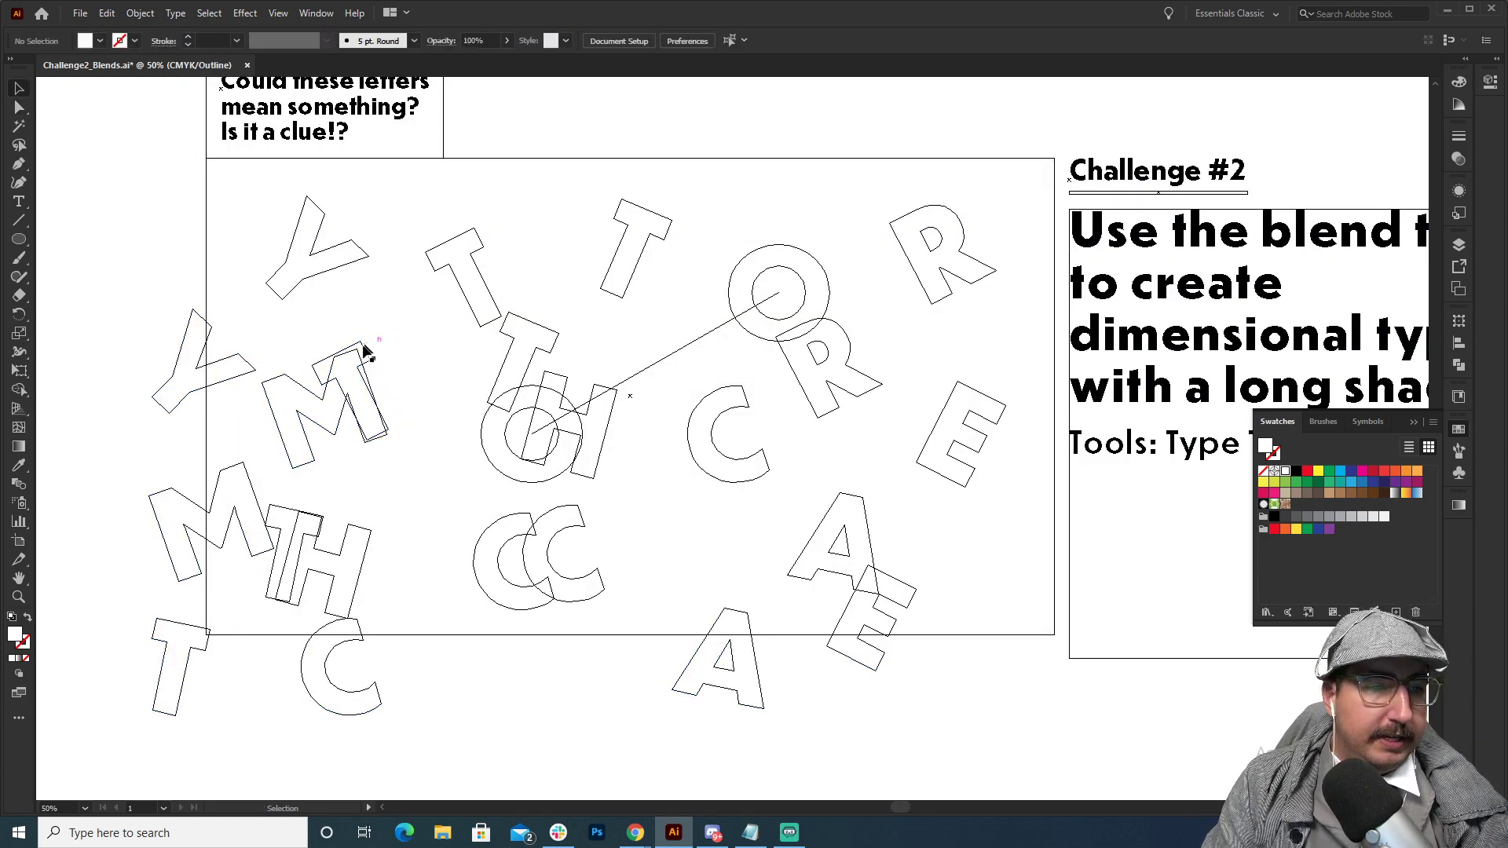
pyautogui.doubleClick(364, 349)
pyautogui.click(366, 351)
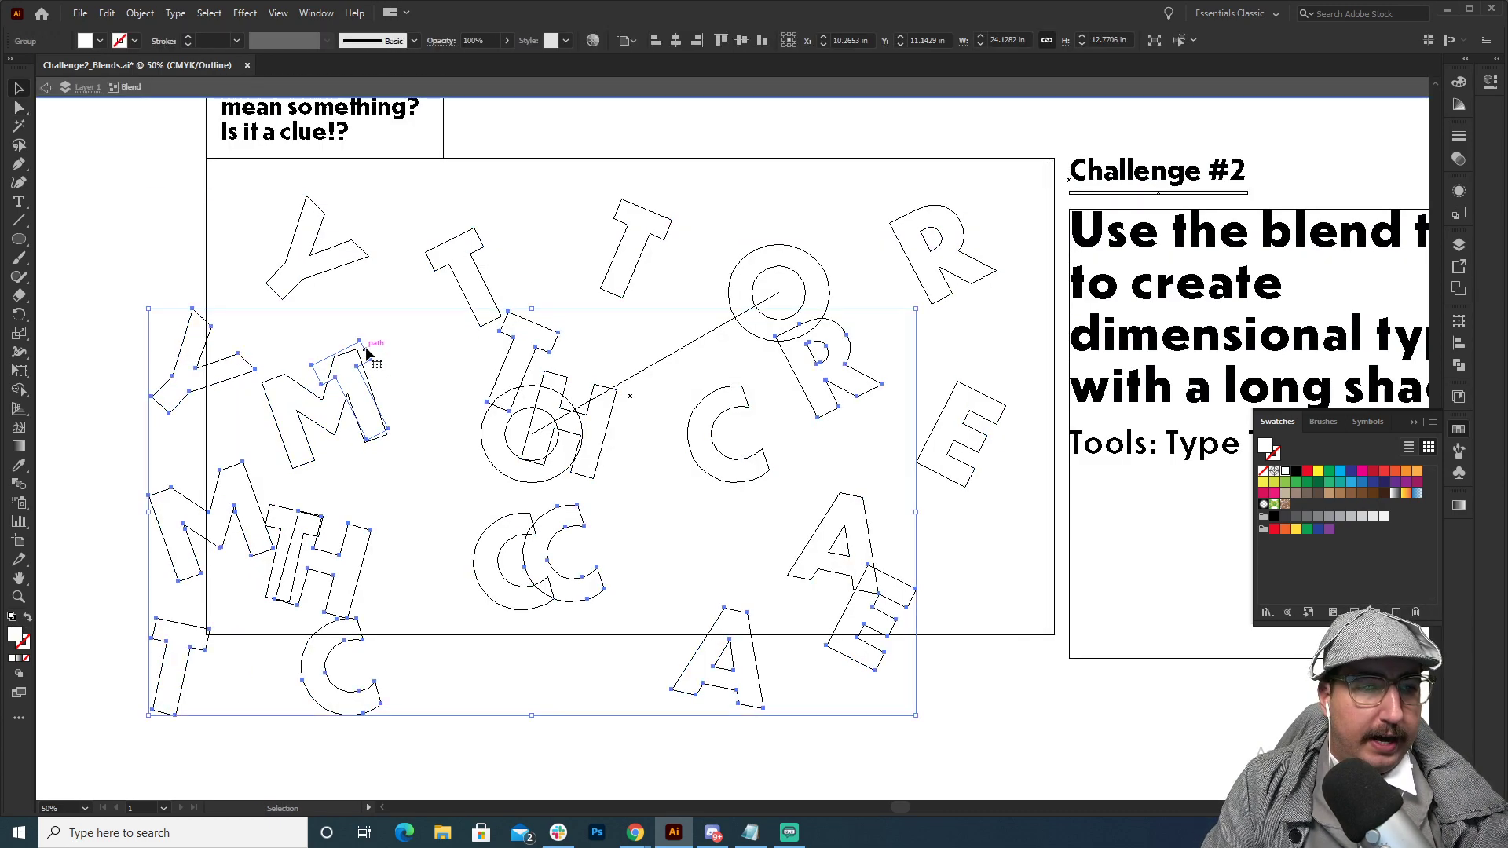
pyautogui.press('a')
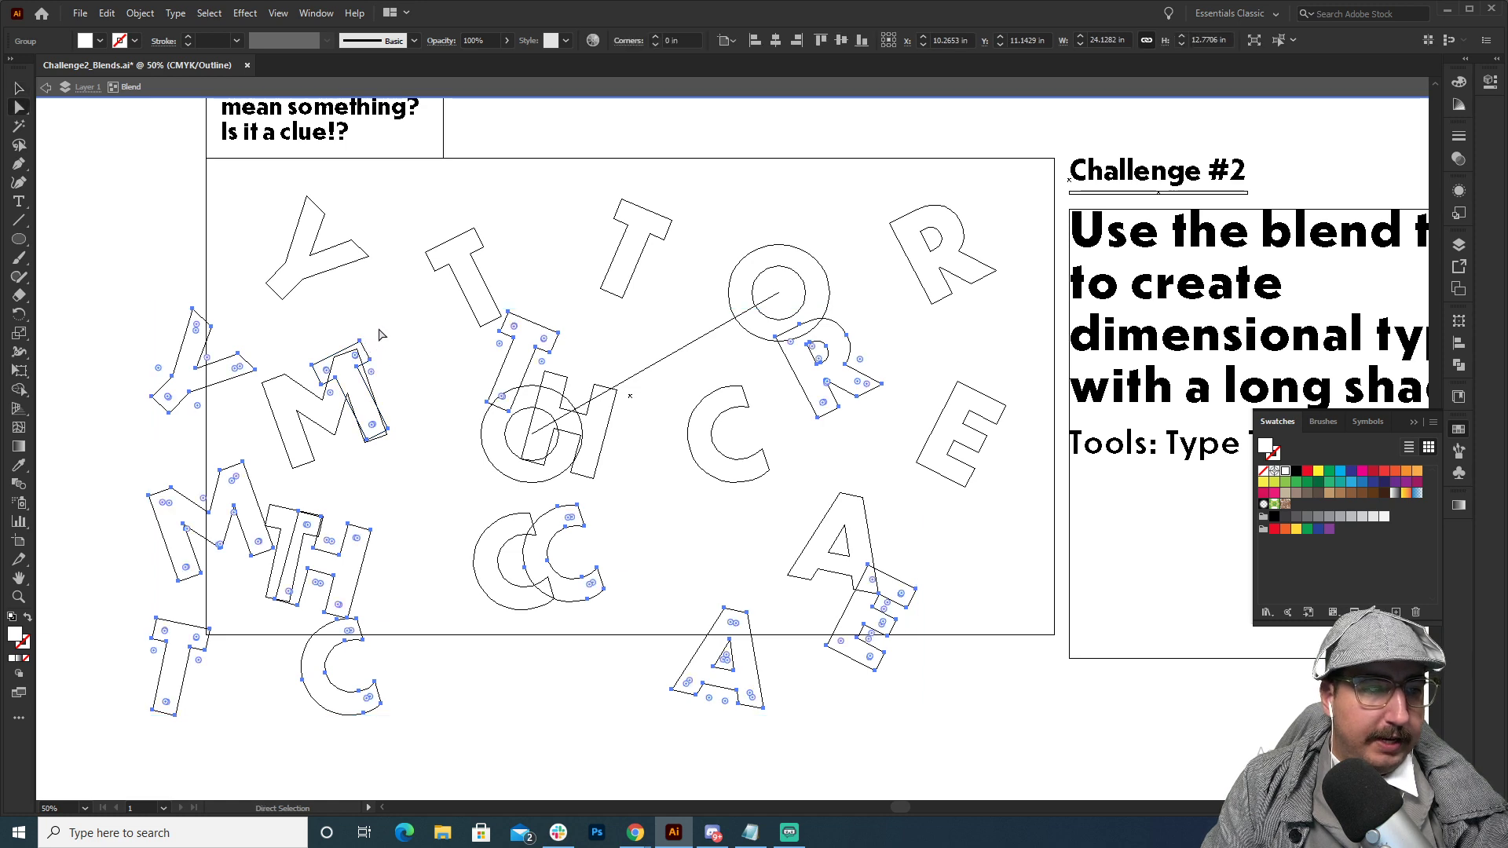
pyautogui.hotkey('ctrl', 't')
pyautogui.hotkey('ctrl', 't')
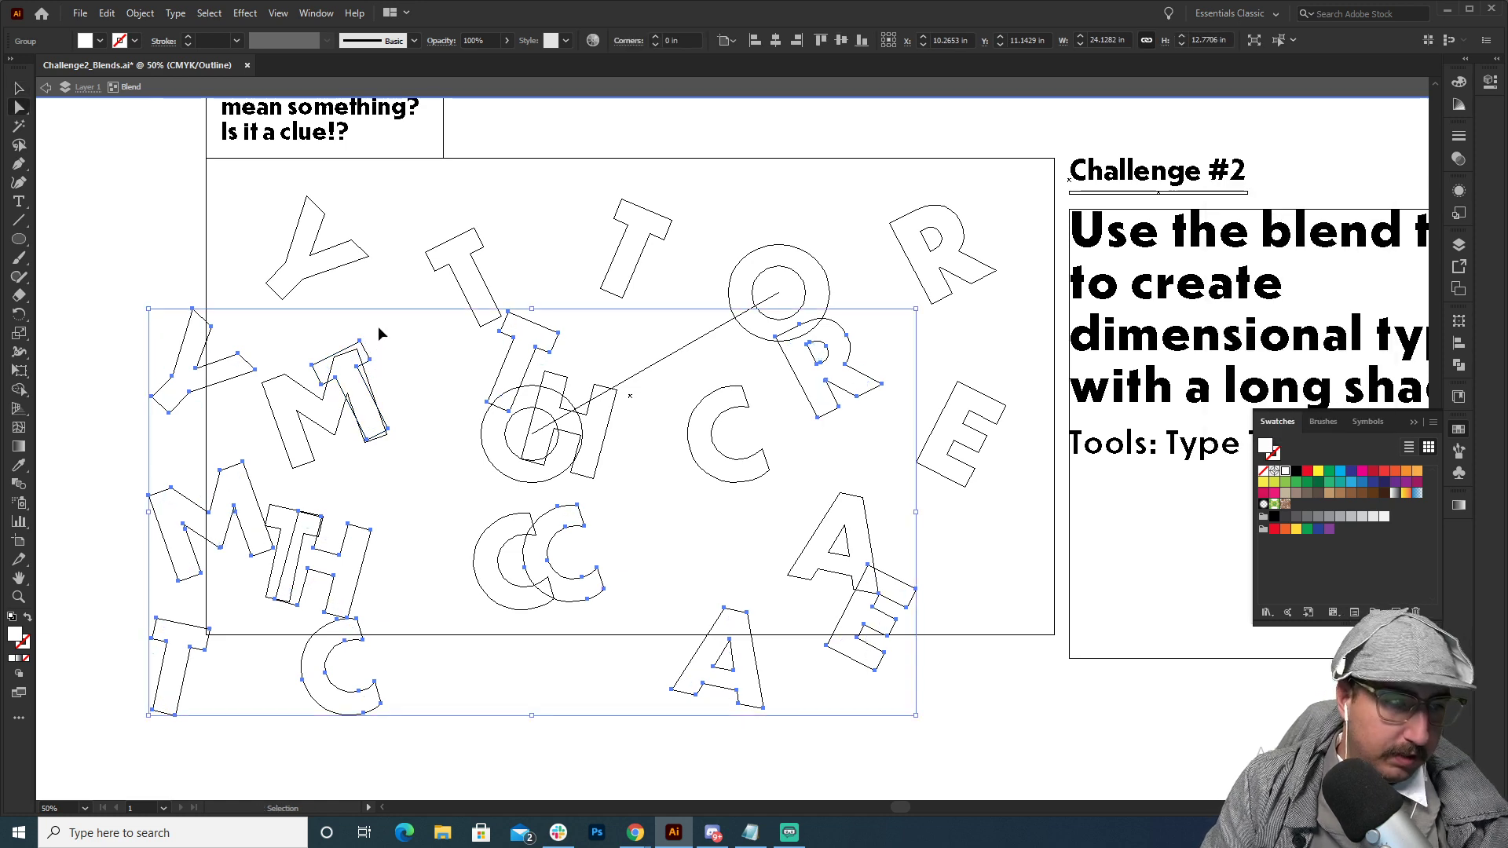
# Return to Preview, try to select the hidden white T within the isolated blend, and exit isolation.
pyautogui.hotkey('ctrl', 'y')
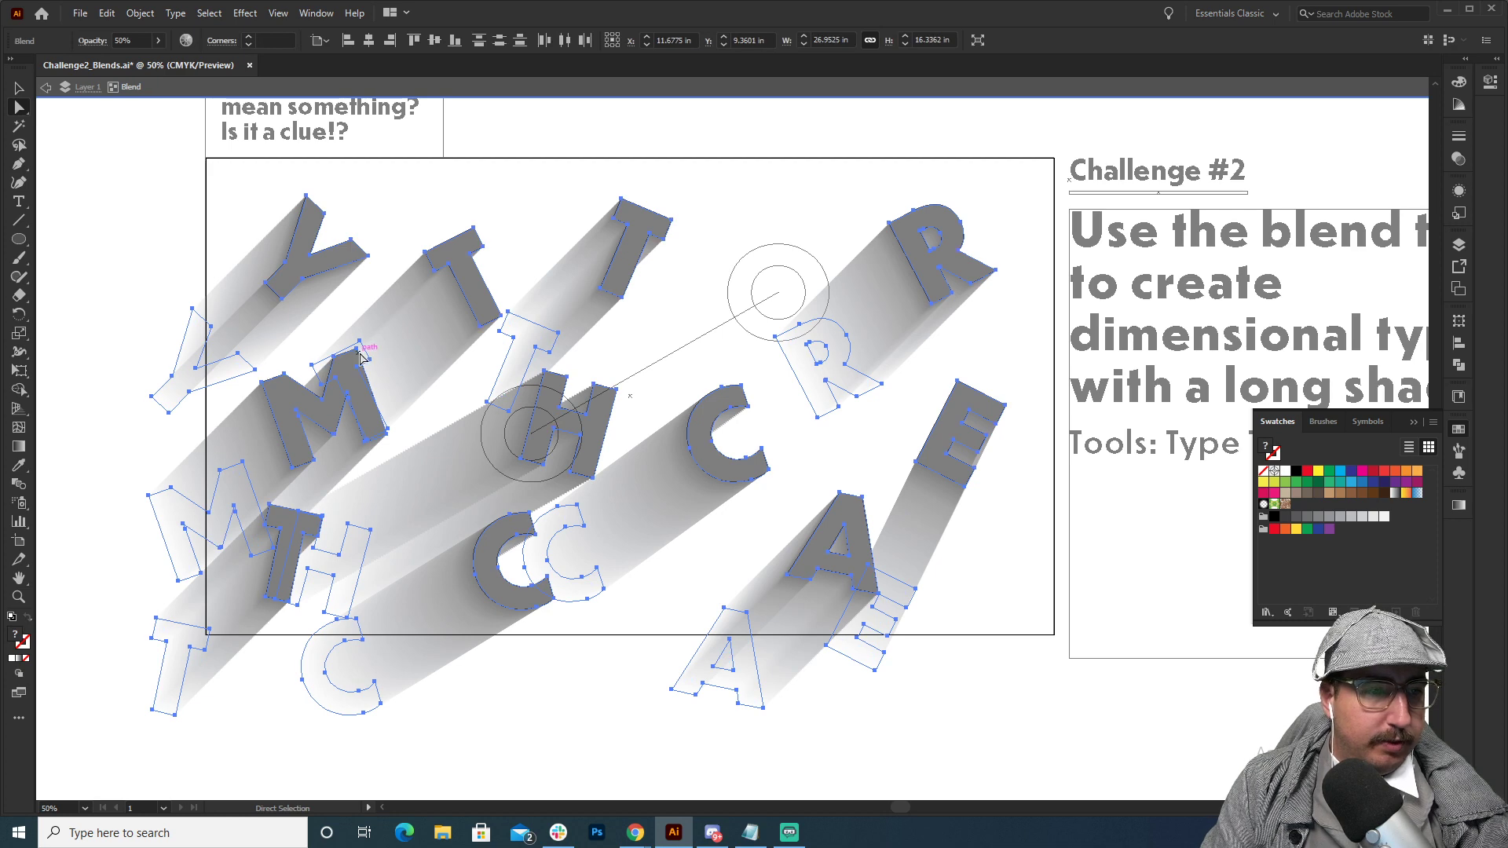
pyautogui.press('v')
pyautogui.click(161, 229)
pyautogui.press('a')
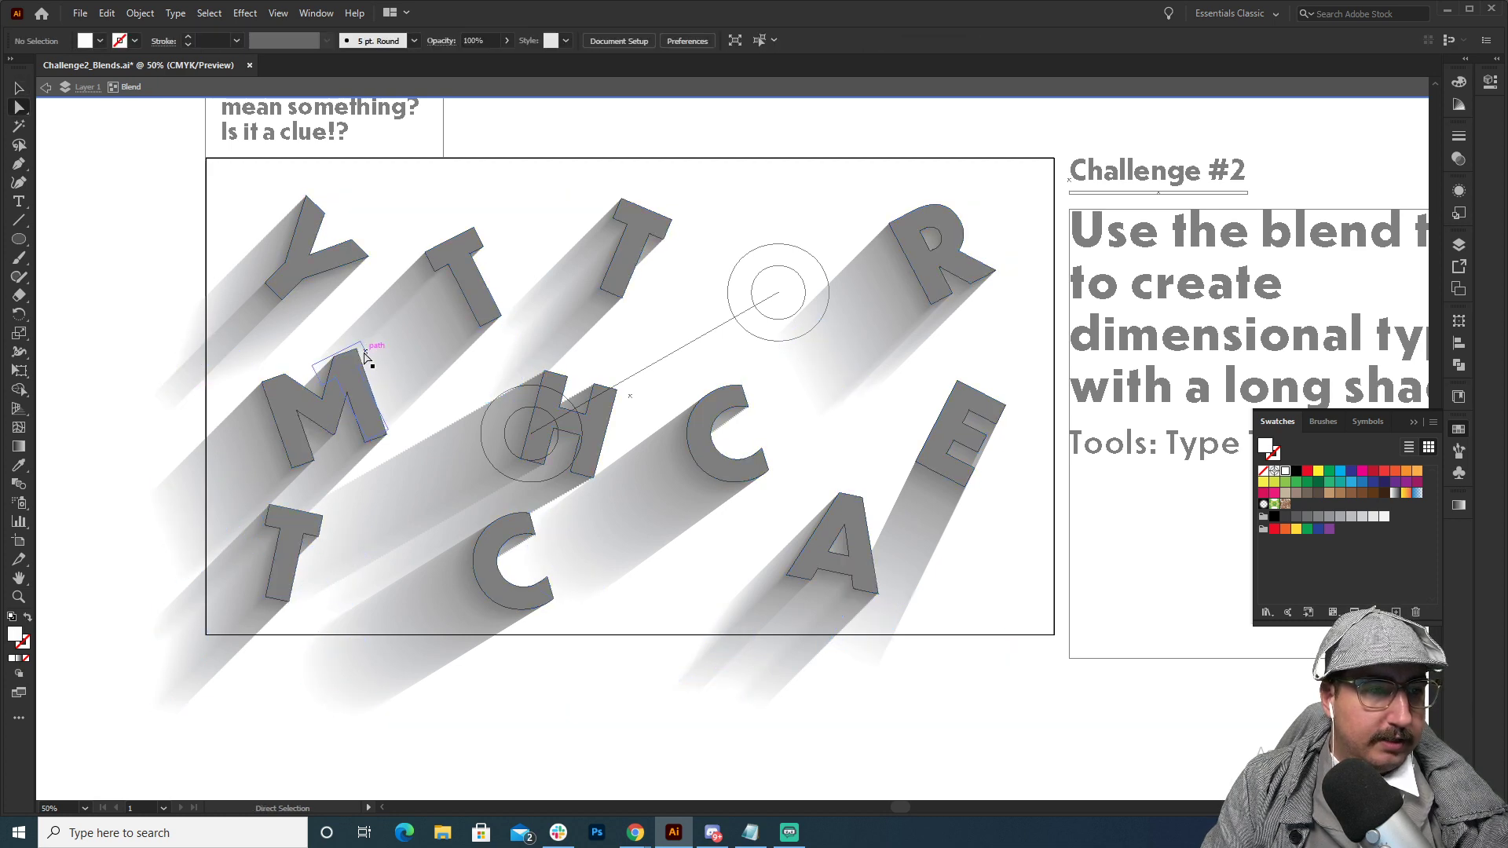
pyautogui.click(363, 347)
pyautogui.click(142, 275)
pyautogui.press('v')
pyautogui.hotkey('ctrl', 'y')
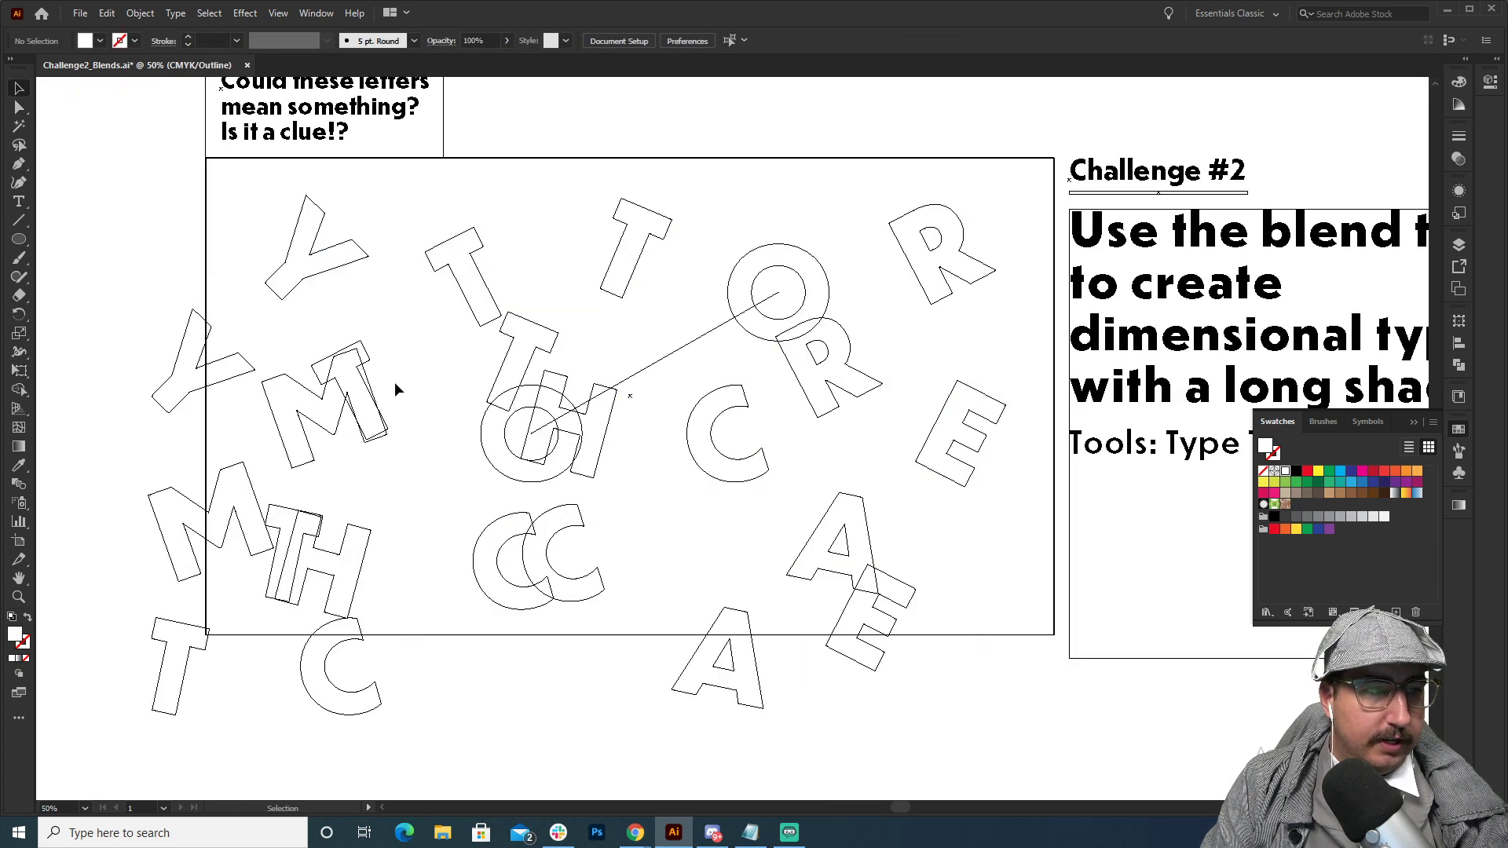
pyautogui.hotkey('ctrl', 'y')
# Move the white shadow ends of the Y and the M farther left, outside the artboard, to flatten their shadow angles.
pyautogui.moveTo(399, 399); pyautogui.dragTo(537, 358)
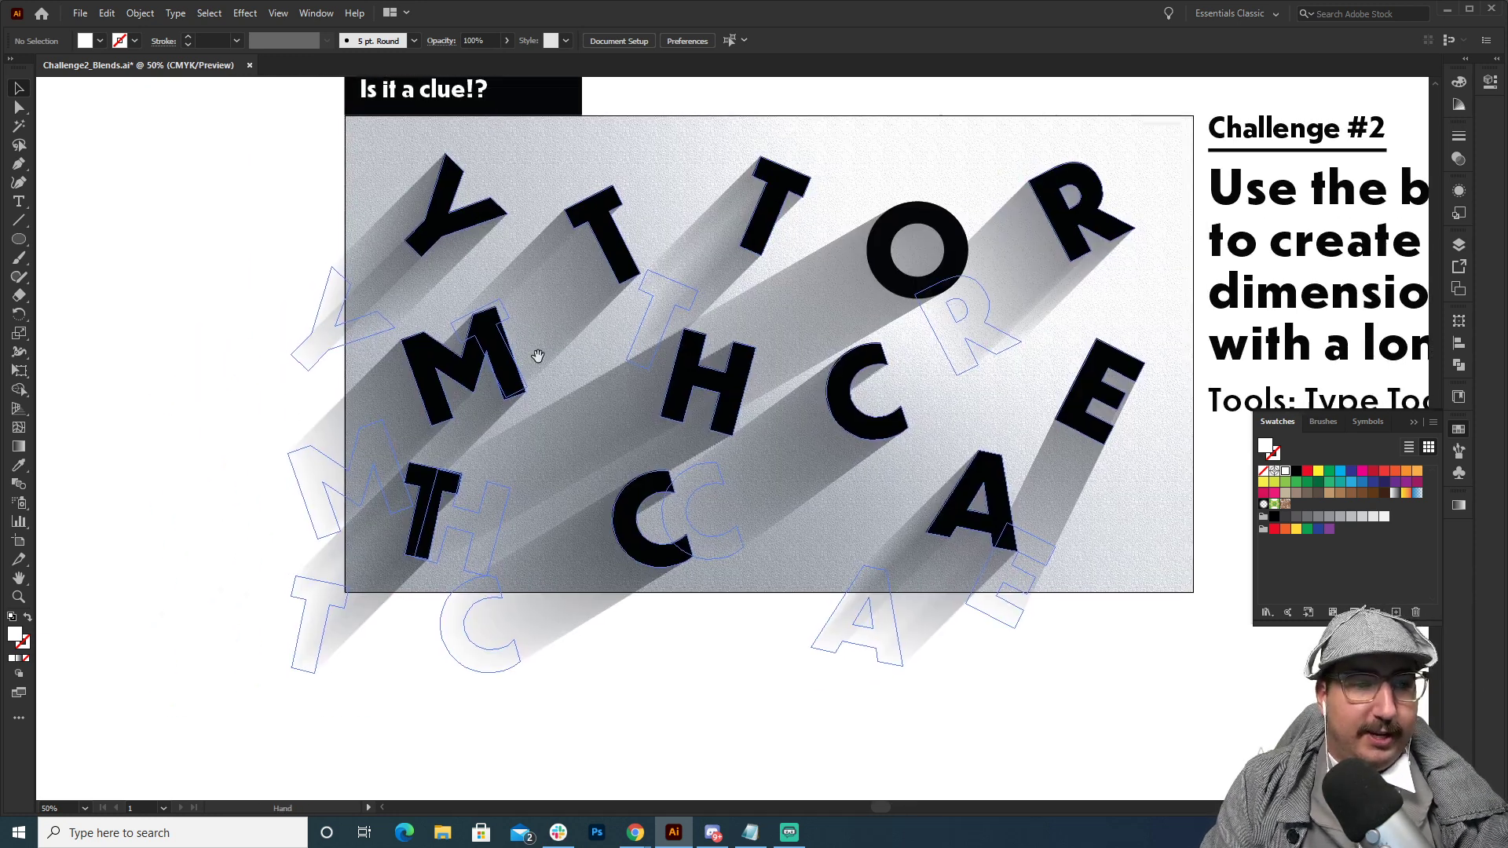
pyautogui.moveTo(322, 340); pyautogui.dragTo(255, 249)
pyautogui.moveTo(461, 369); pyautogui.dragTo(360, 289)
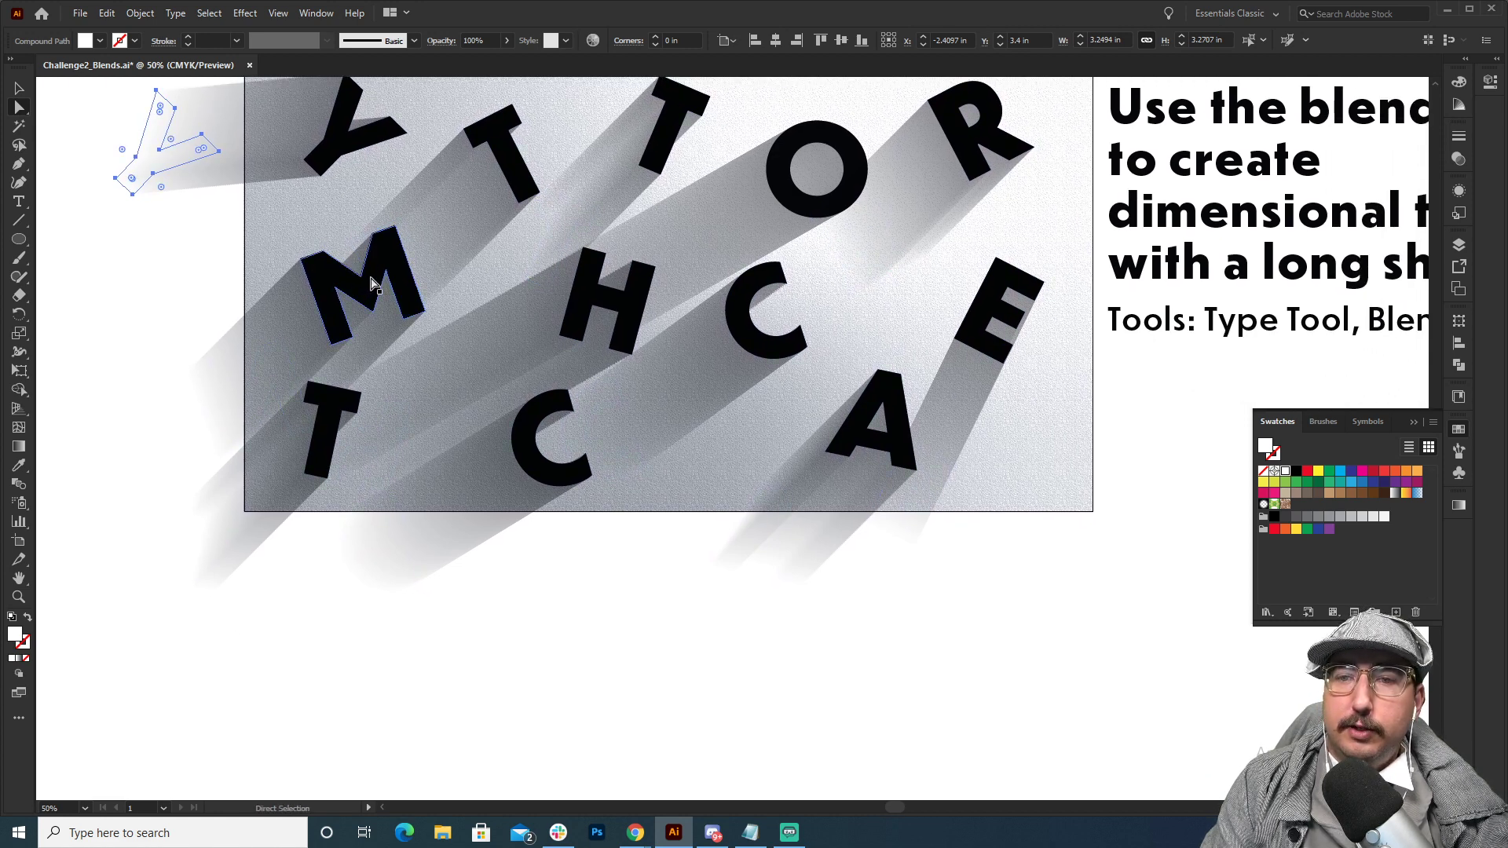
pyautogui.click(1453, 161)
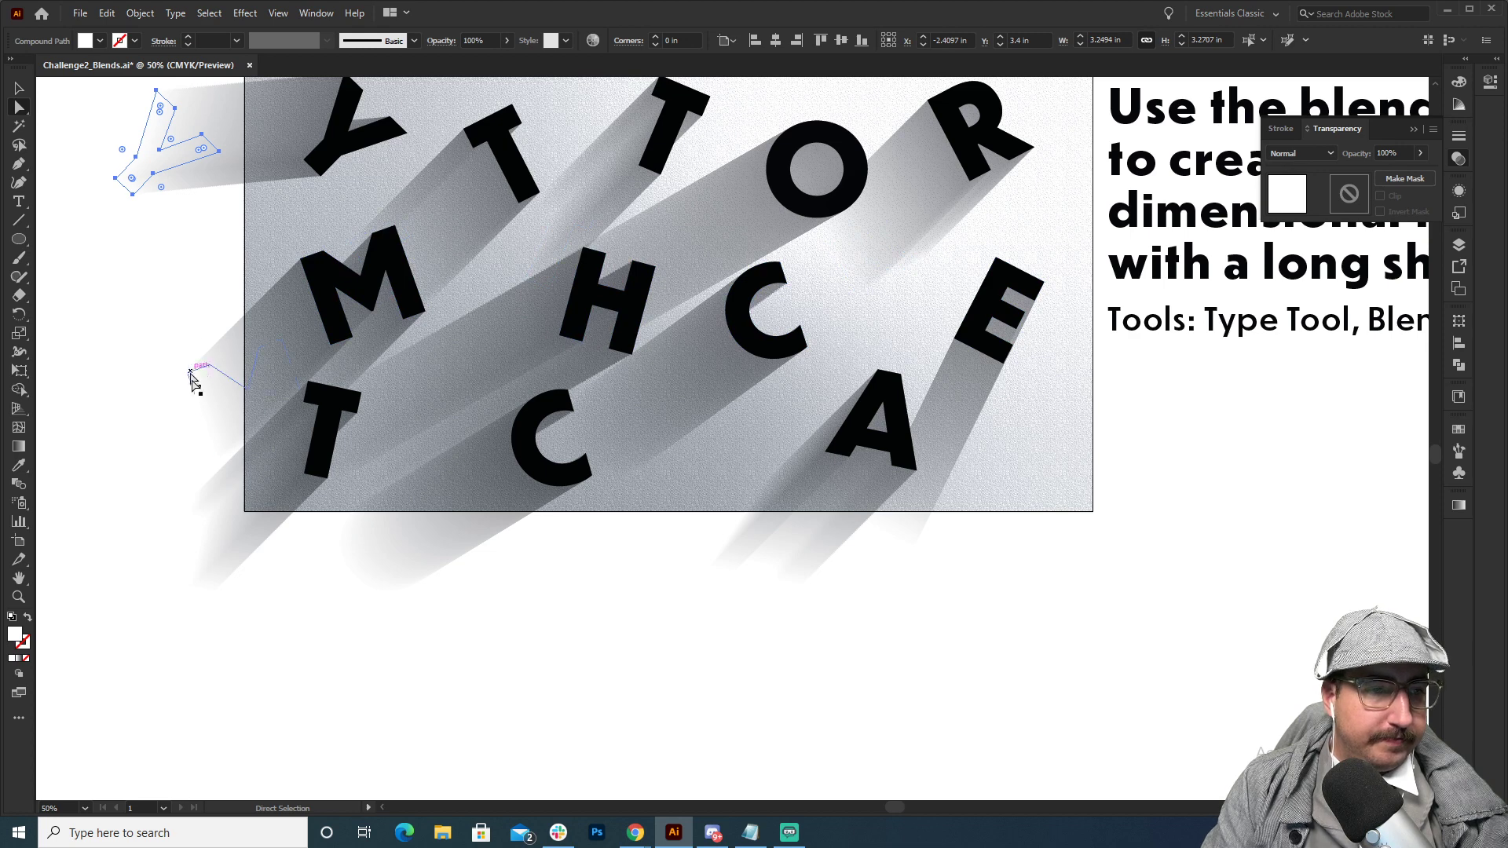
pyautogui.moveTo(206, 392); pyautogui.dragTo(110, 383)
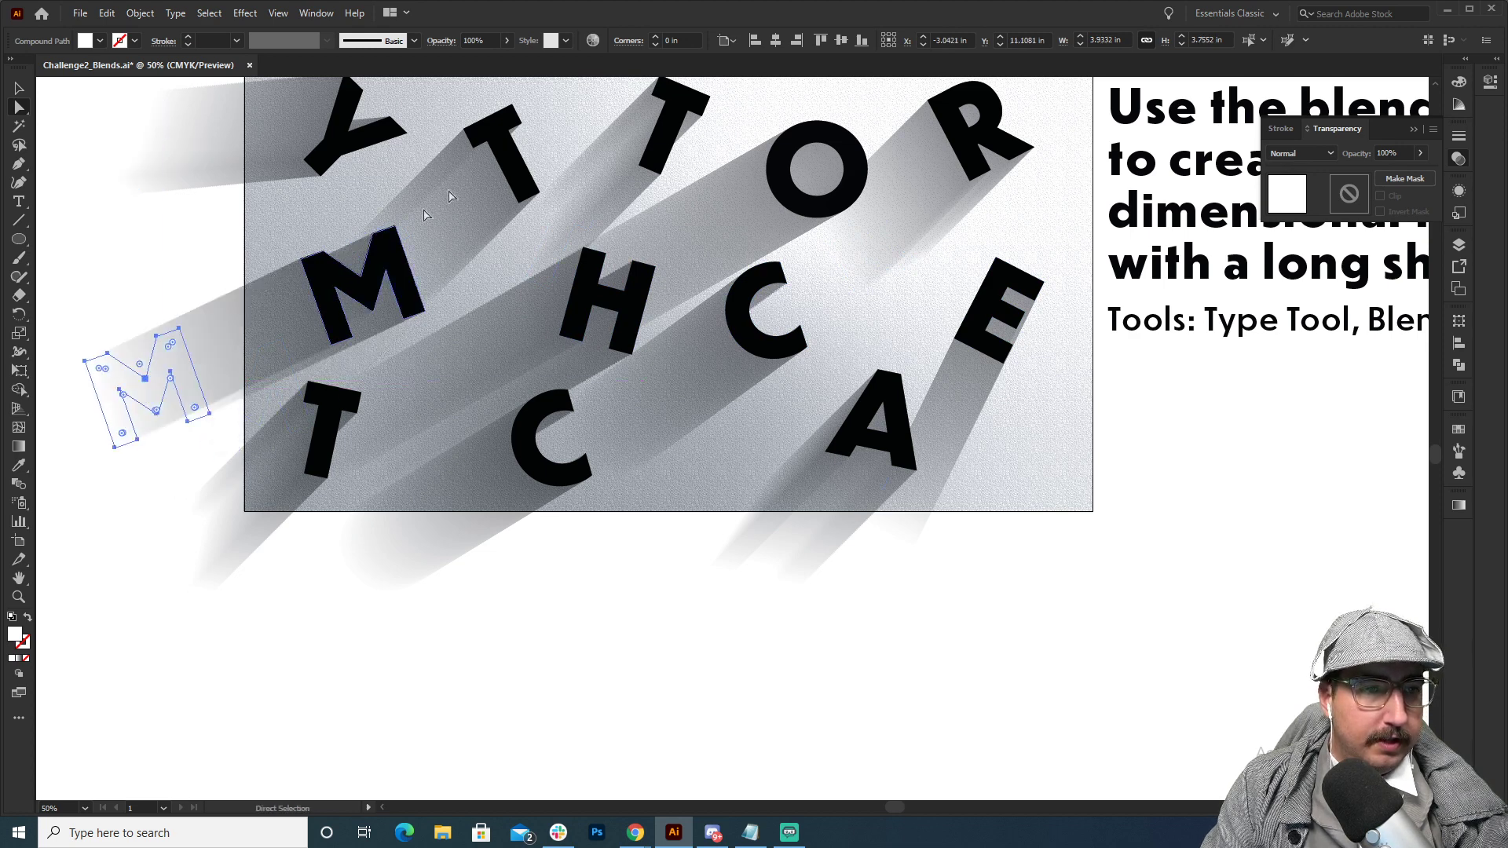
# Move the white shadow end of the bottom-row T farther left of the artboard and deselect it.
pyautogui.hotkey('ctrl', 'a')
pyautogui.press('v')
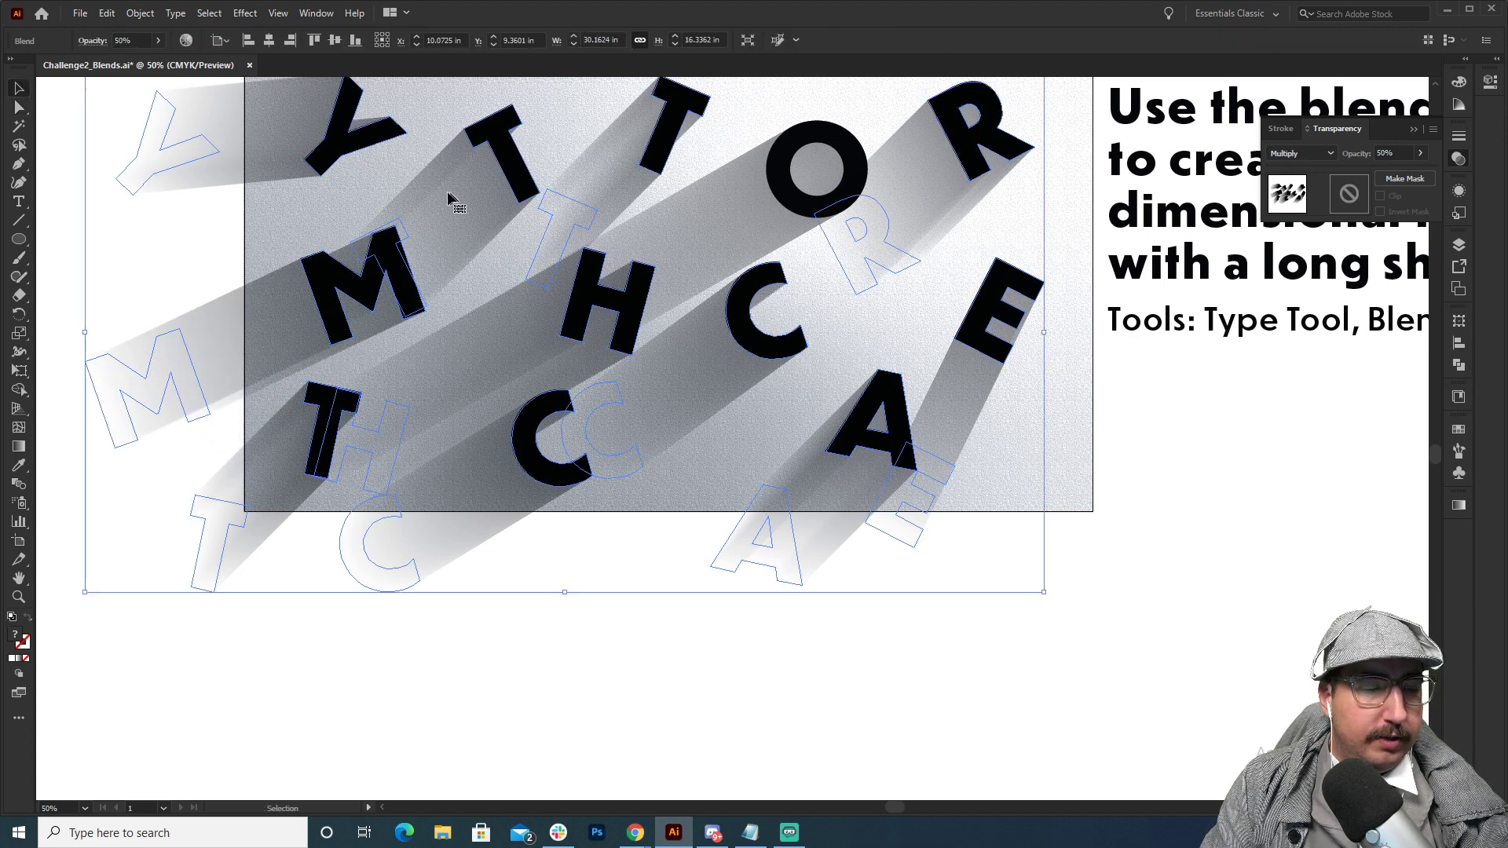
pyautogui.click(201, 198)
pyautogui.click(322, 269)
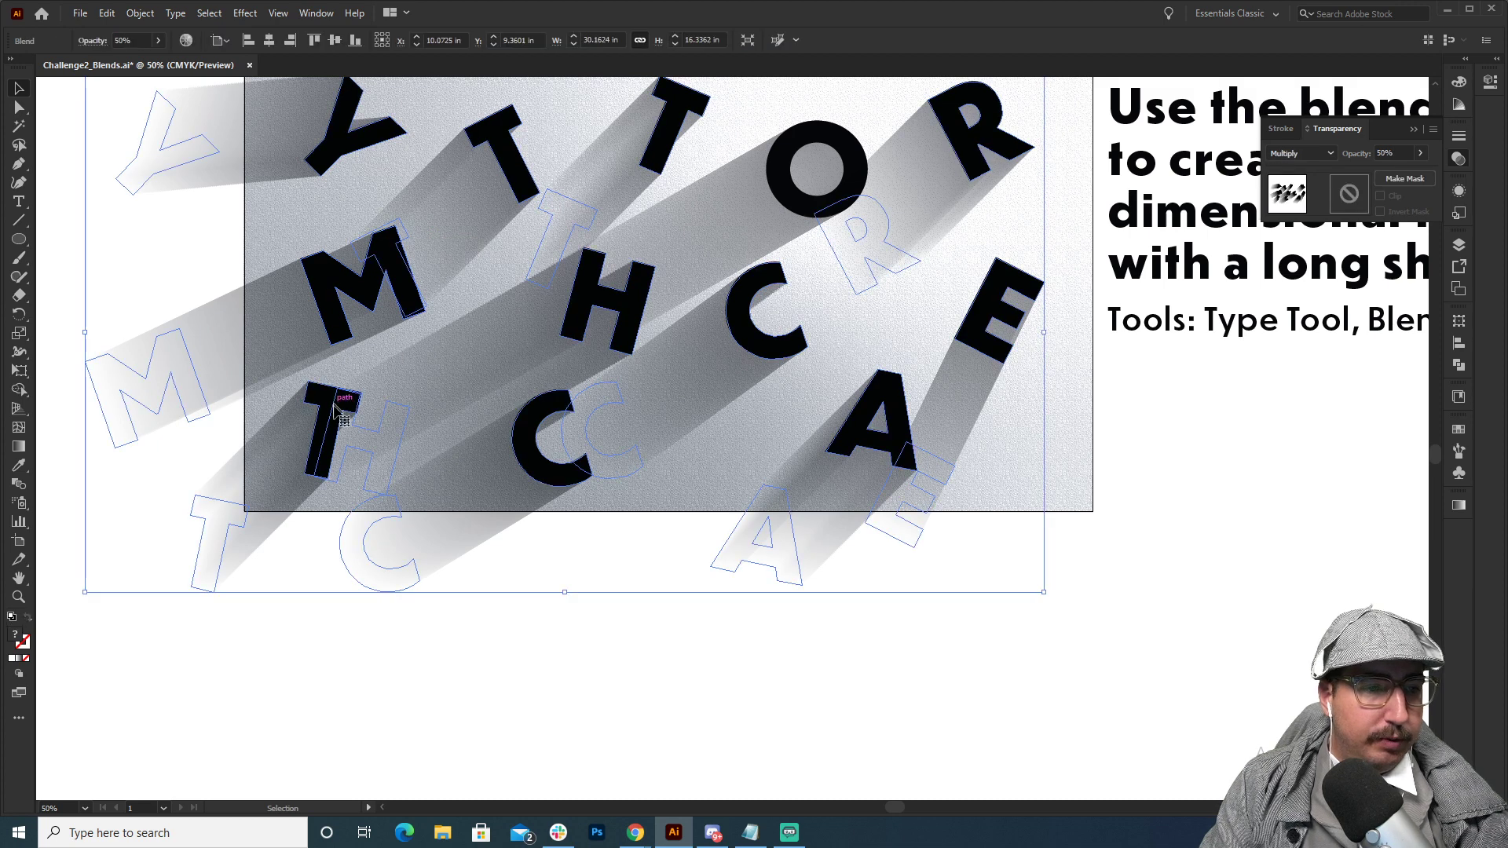
pyautogui.click(134, 494)
pyautogui.press('a')
pyautogui.moveTo(203, 520); pyautogui.dragTo(111, 513)
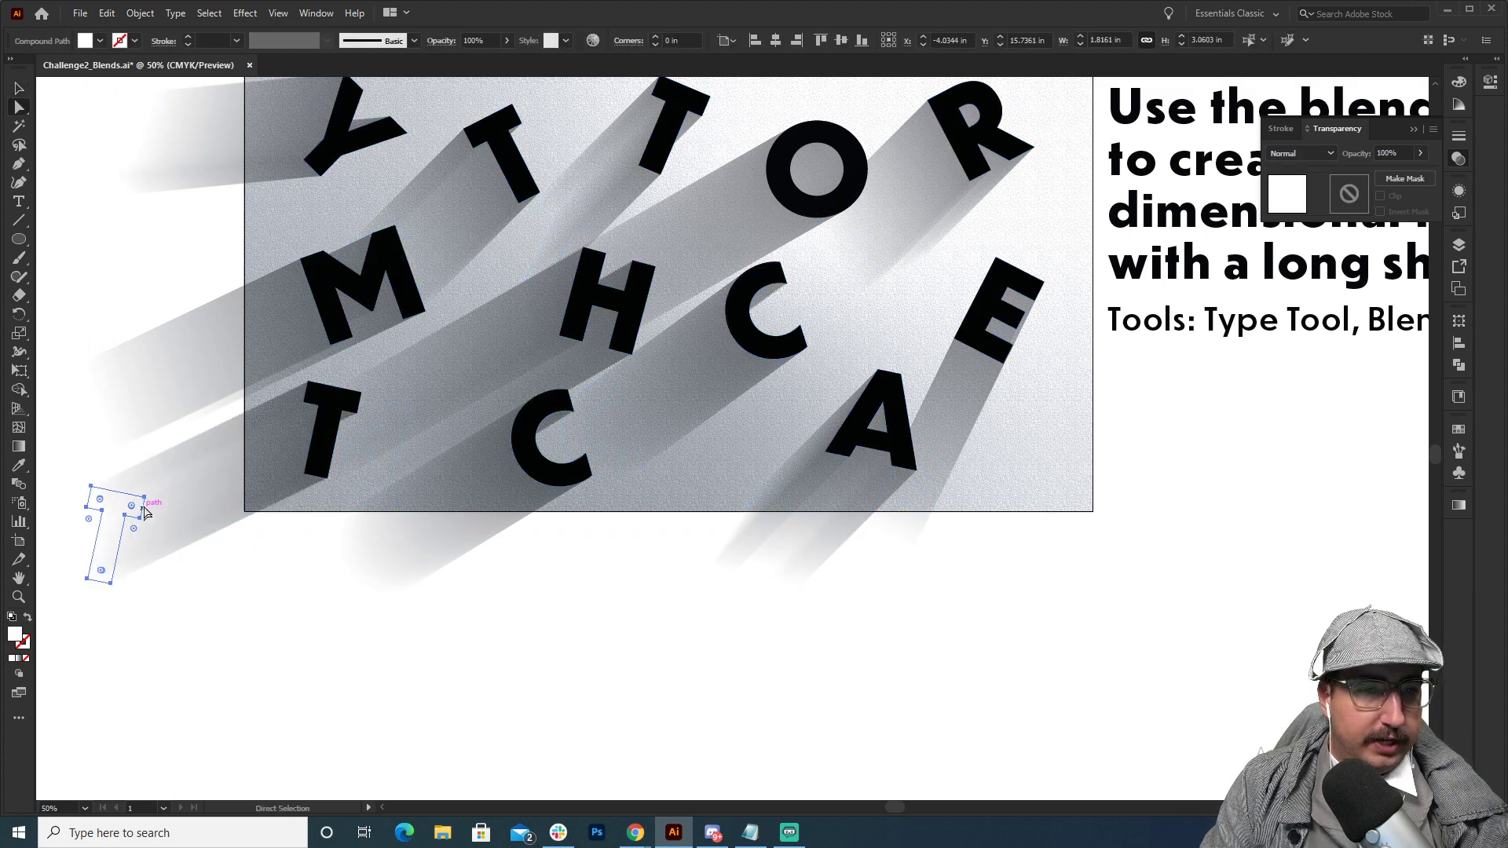
pyautogui.click(551, 629)
# Move the white shadow end of the second top-row T leftward and slightly down to flatten its shadow, and deselect it.
pyautogui.press('z')
pyautogui.keyDown('alt'); pyautogui.click(667, 372); pyautogui.keyUp('alt')
pyautogui.keyDown('alt'); pyautogui.click(699, 363); pyautogui.keyUp('alt')
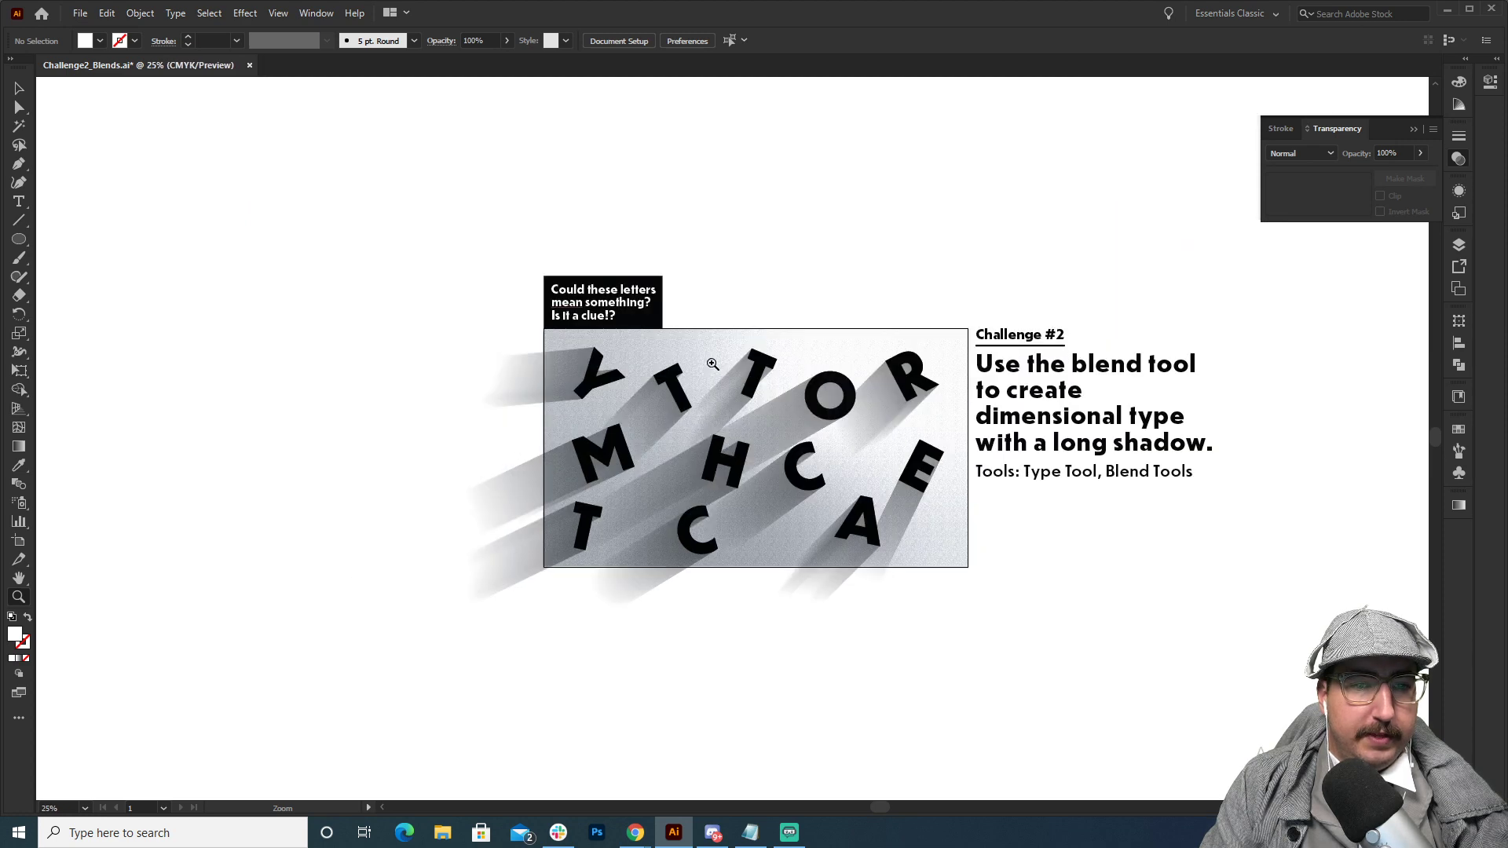
pyautogui.press('space')
pyautogui.moveTo(701, 361); pyautogui.dragTo(477, 355)
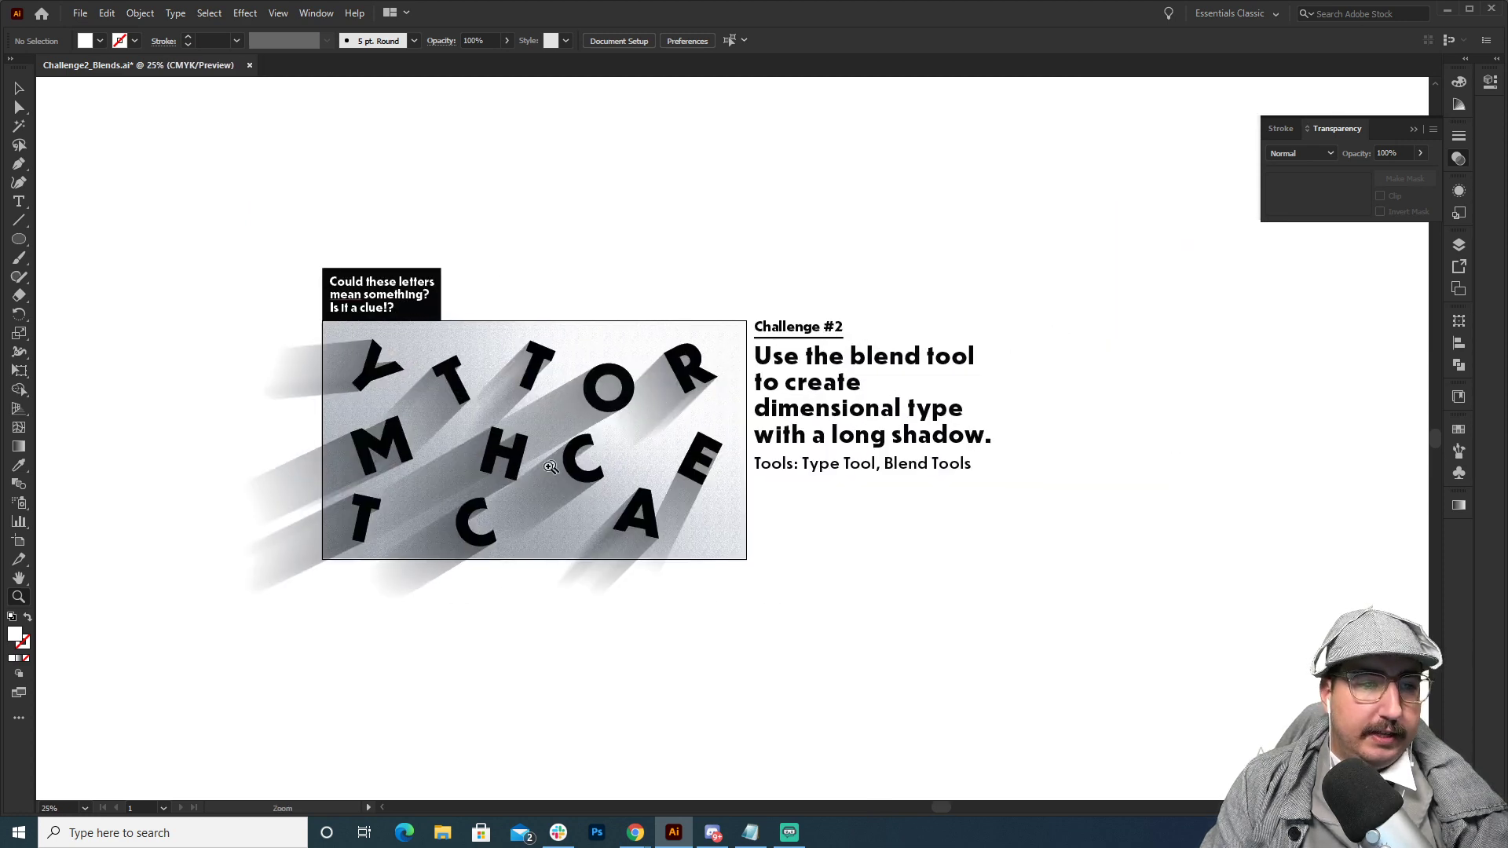
pyautogui.press('a')
pyautogui.moveTo(487, 415); pyautogui.dragTo(415, 415)
pyautogui.press('v')
pyautogui.click(695, 254)
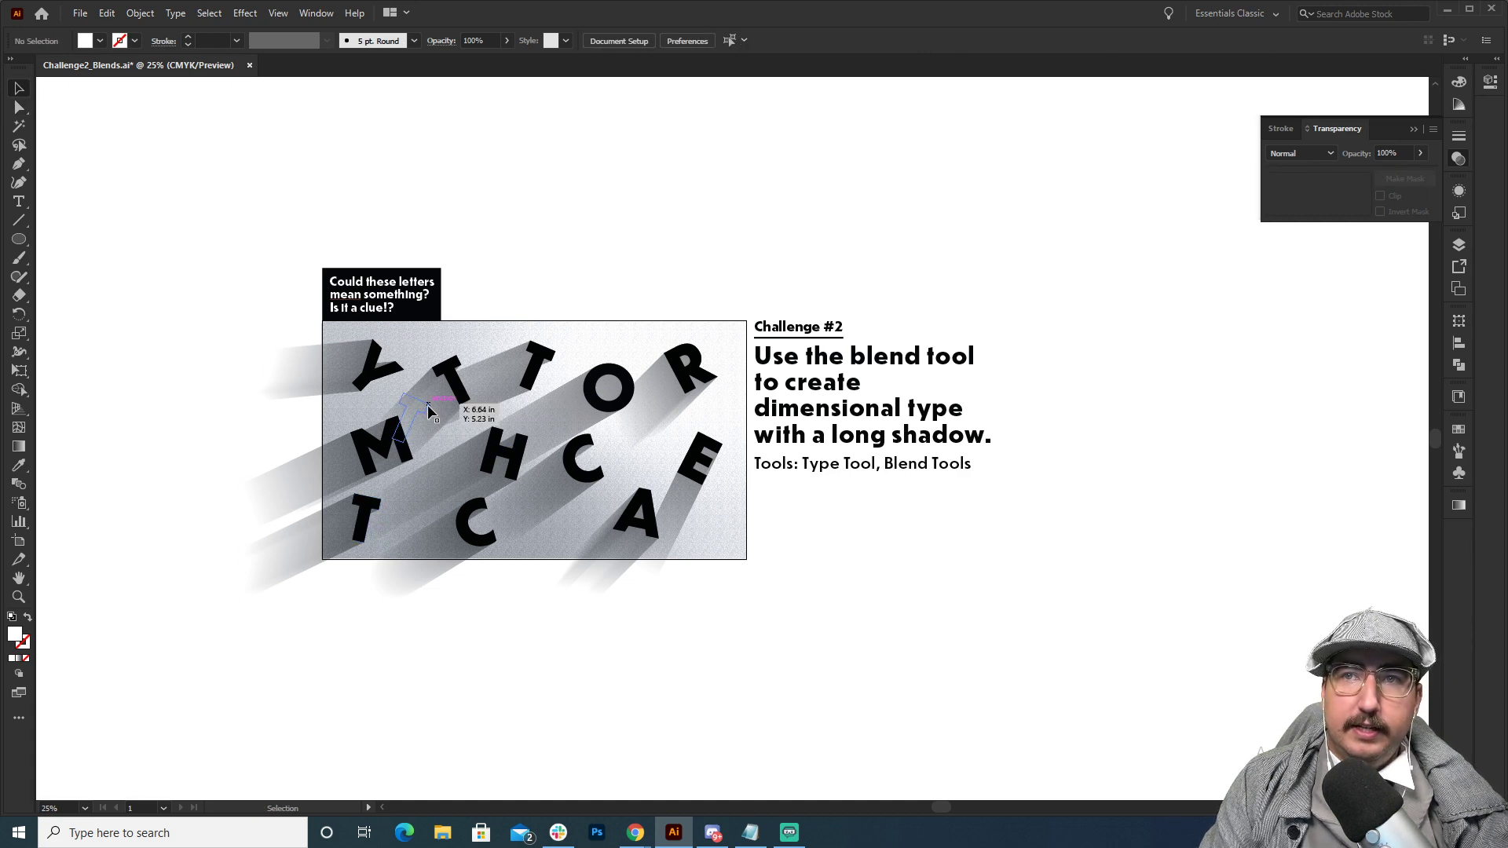
# Move the first top-row T's white shadow end from behind the M to the artboard's left edge, undoing any misplaced attempt.
pyautogui.press('z')
pyautogui.click(464, 407)
pyautogui.click(704, 453)
pyautogui.click(703, 452)
pyautogui.click(704, 453)
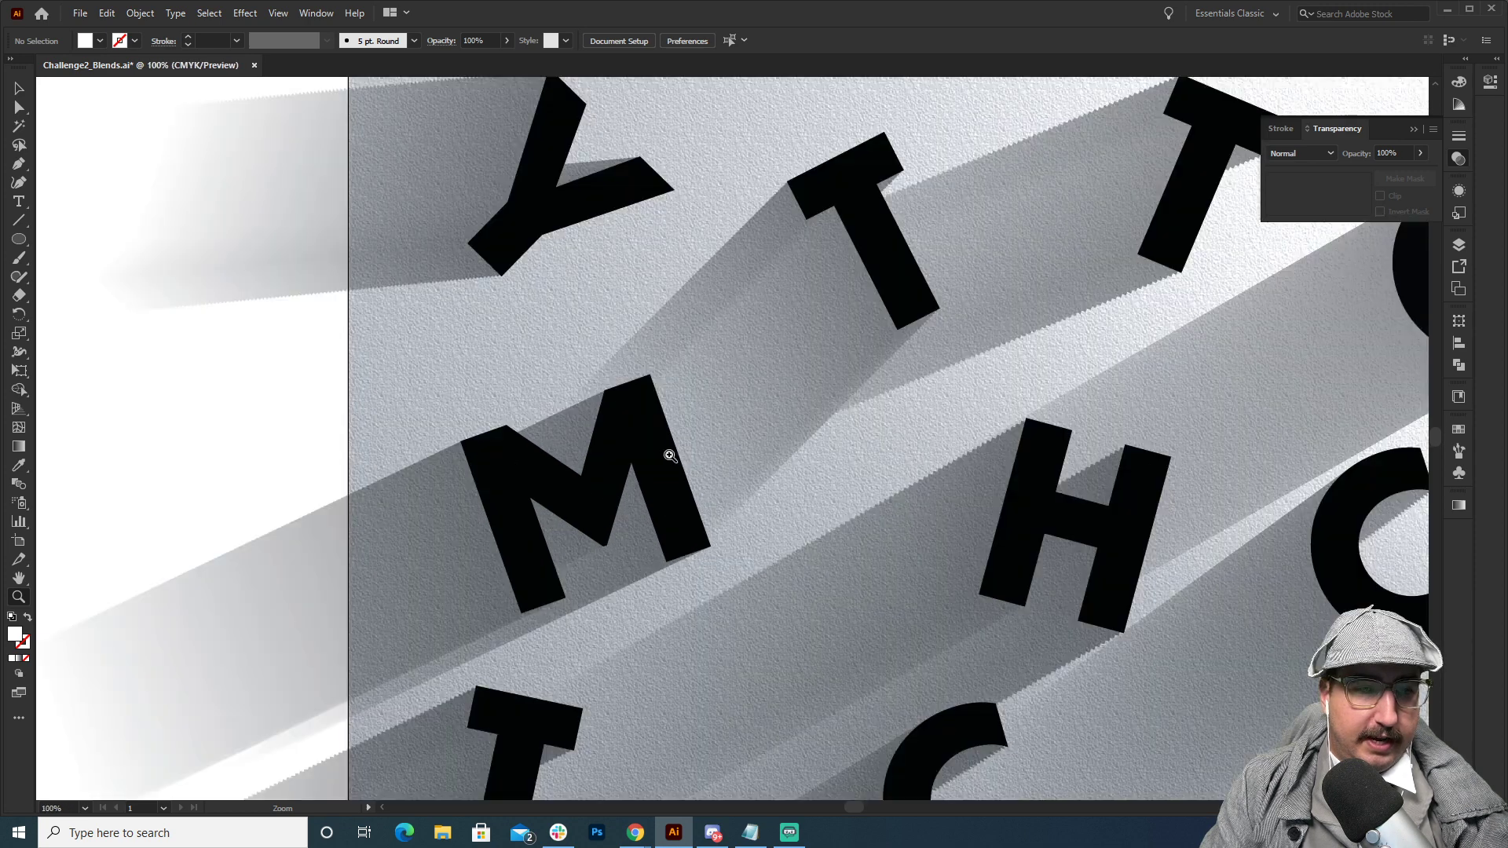
pyautogui.click(670, 456)
pyautogui.press('a')
pyautogui.moveTo(699, 424); pyautogui.dragTo(423, 360)
pyautogui.hotkey('ctrl', 'z')
pyautogui.hotkey('ctrl', 'z')
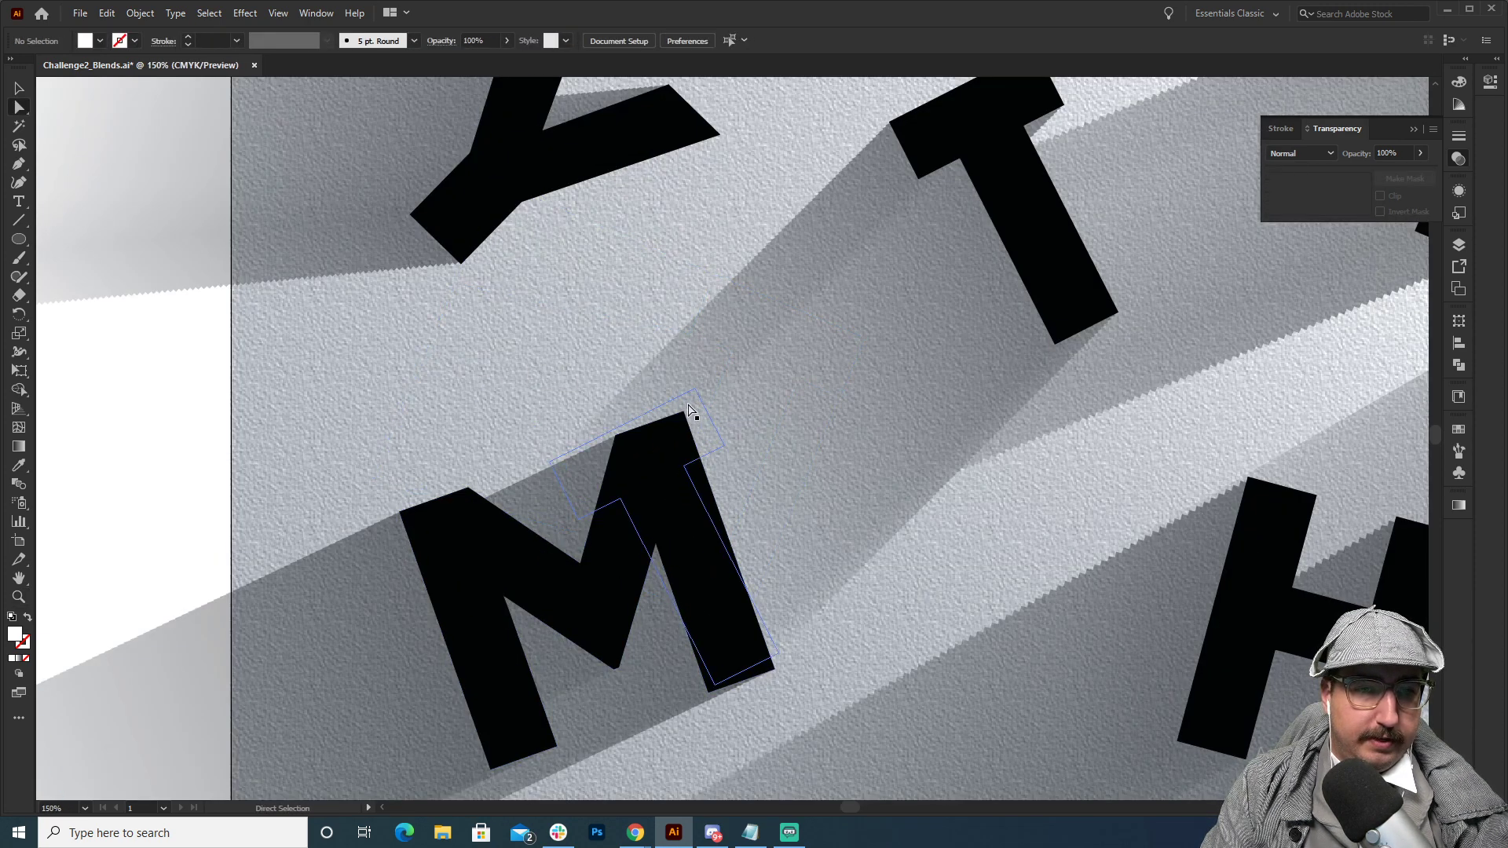
pyautogui.moveTo(688, 409)
pyautogui.mouseDown()
pyautogui.moveTo(330, 306)
pyautogui.moveTo(222, 303)
pyautogui.mouseUp()
# Extend the shadows of the first top-row T and the Y by moving their white ends farther left beyond the artboard.
pyautogui.press('z')
pyautogui.keyDown('alt'); pyautogui.click(736, 373); pyautogui.keyUp('alt')
pyautogui.keyDown('alt'); pyautogui.click(736, 374); pyautogui.keyUp('alt')
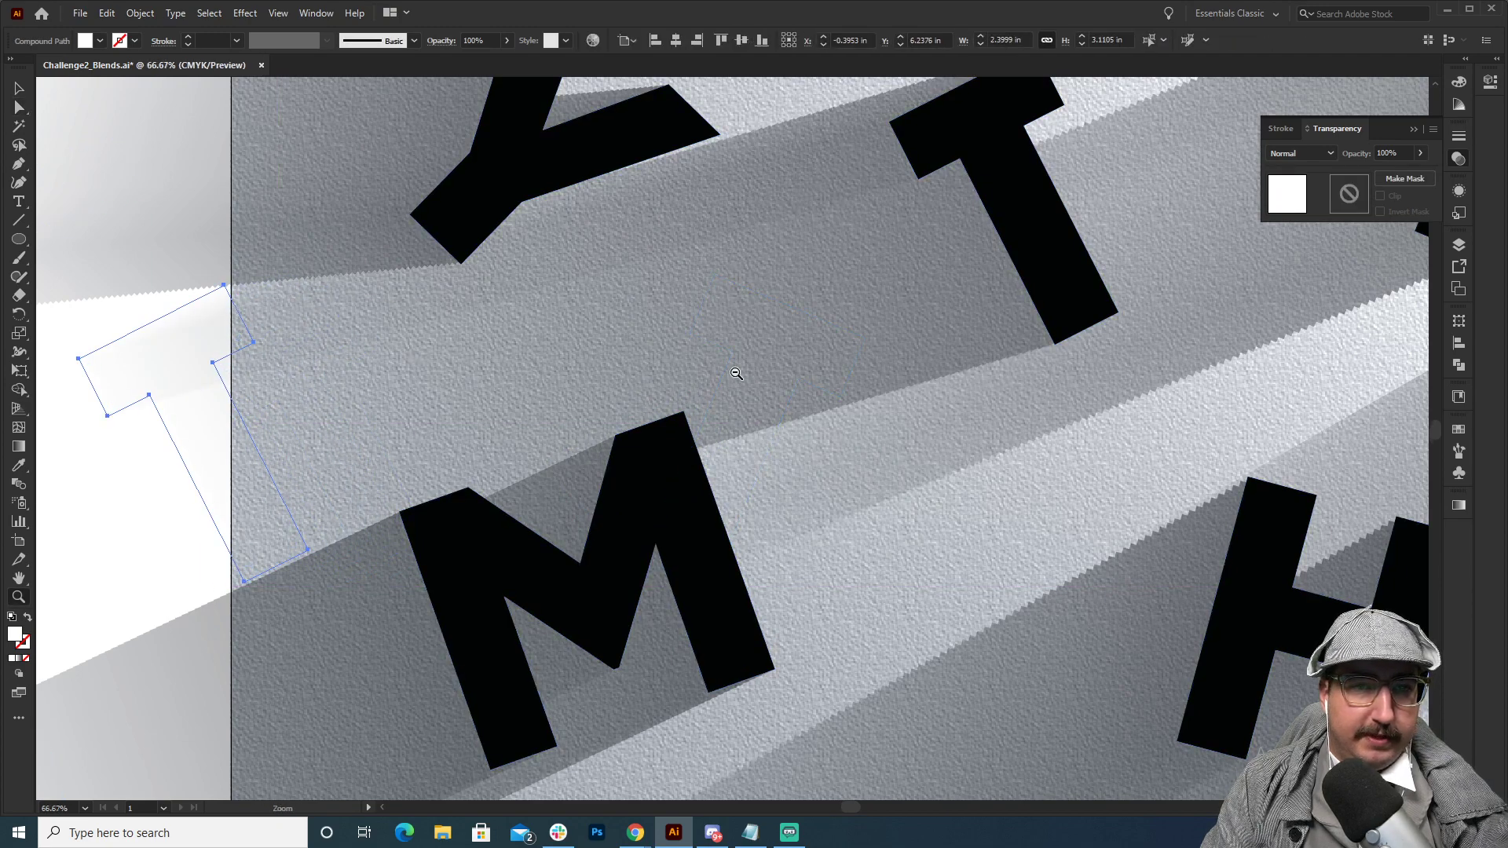
pyautogui.keyDown('alt'); pyautogui.click(746, 377); pyautogui.keyUp('alt')
pyautogui.keyDown('alt'); pyautogui.click(767, 380); pyautogui.keyUp('alt')
pyautogui.keyDown('alt'); pyautogui.click(835, 380); pyautogui.keyUp('alt')
pyautogui.press('a')
pyautogui.click(842, 402)
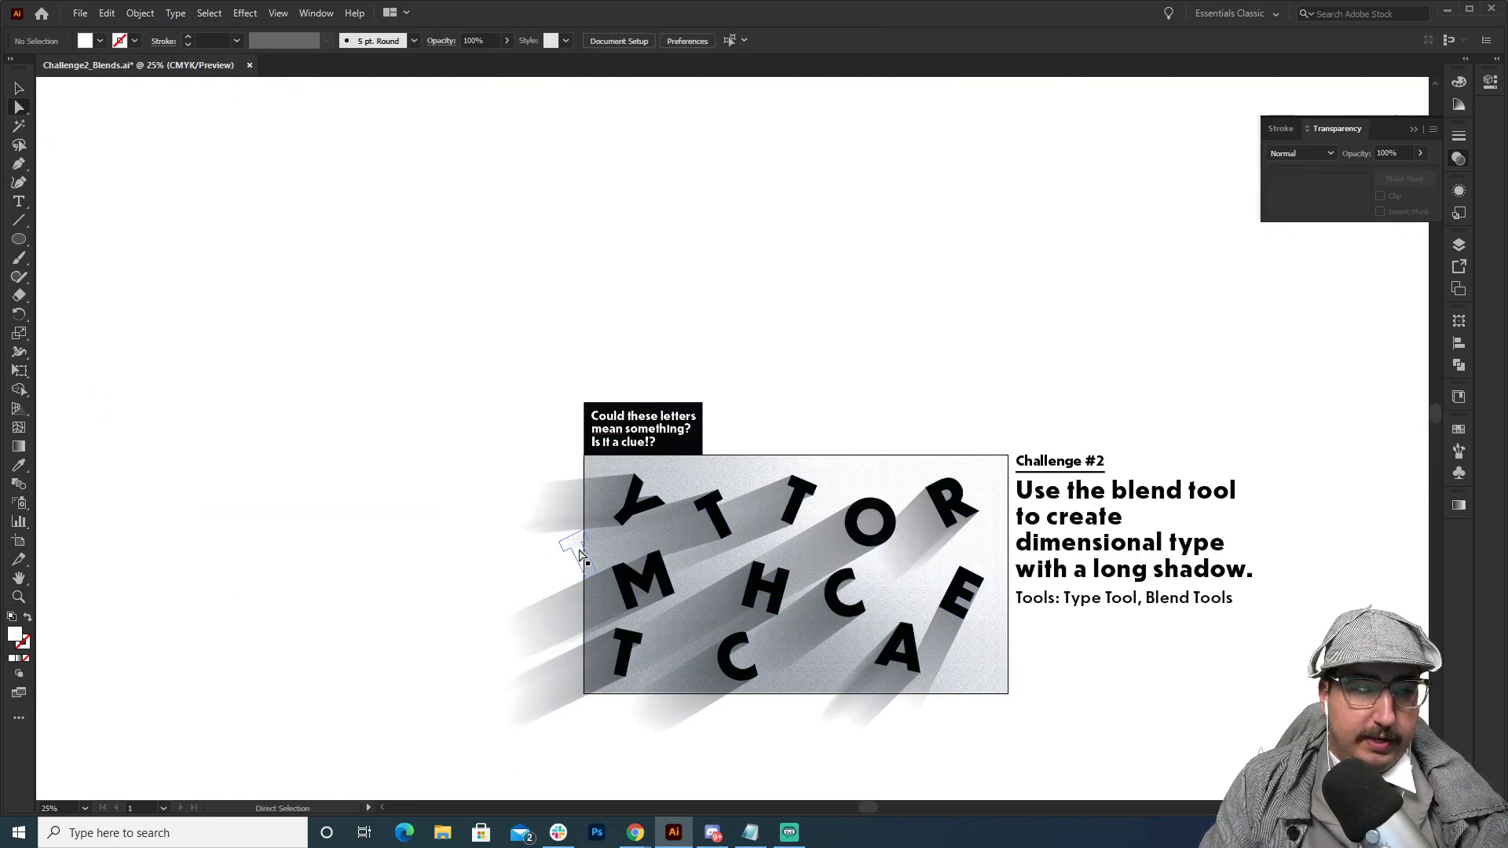
pyautogui.moveTo(574, 548); pyautogui.dragTo(517, 534)
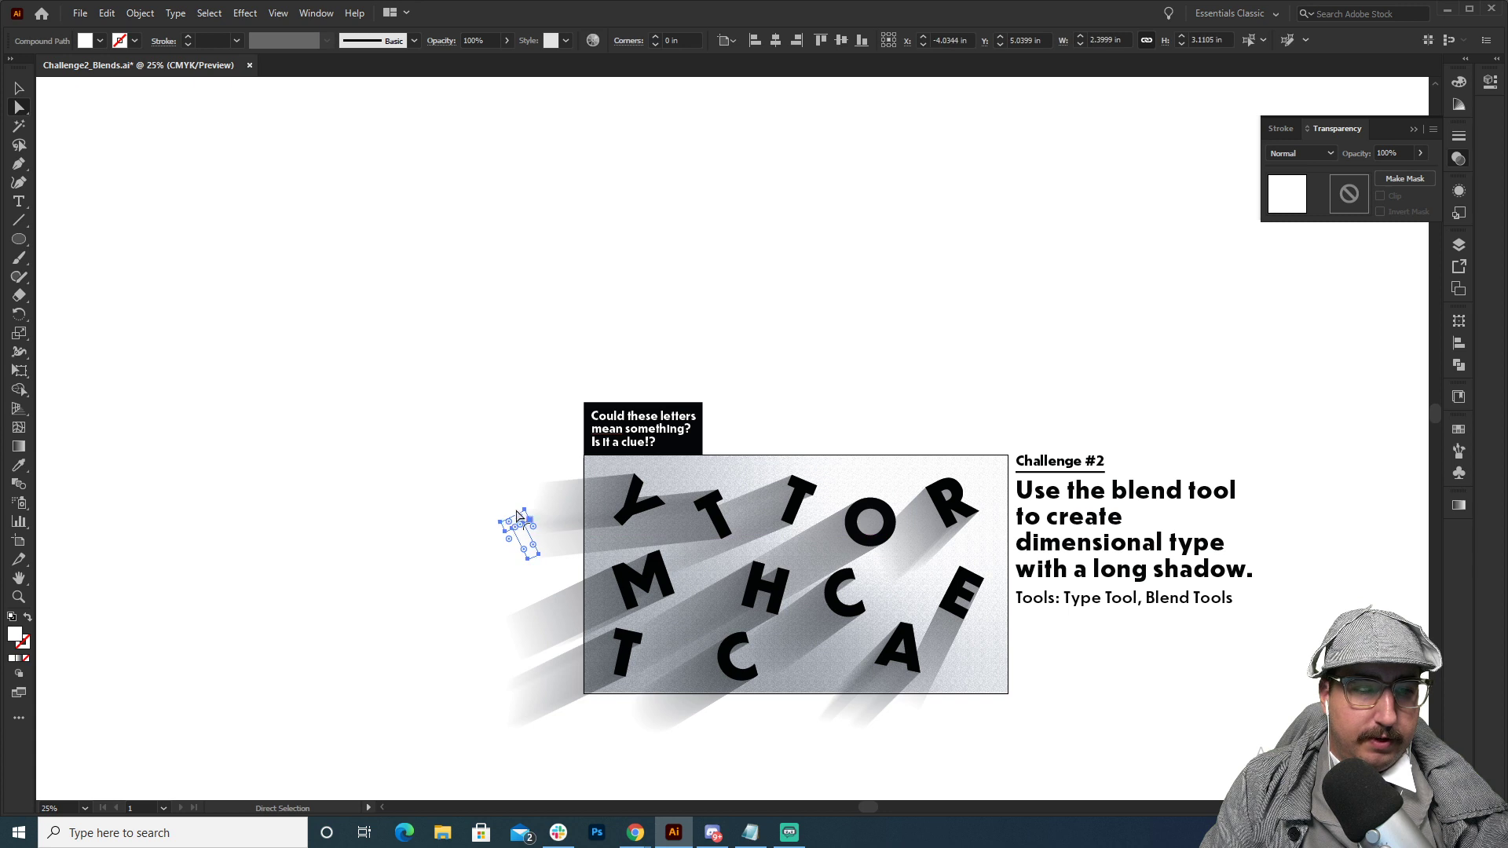
pyautogui.click(546, 433)
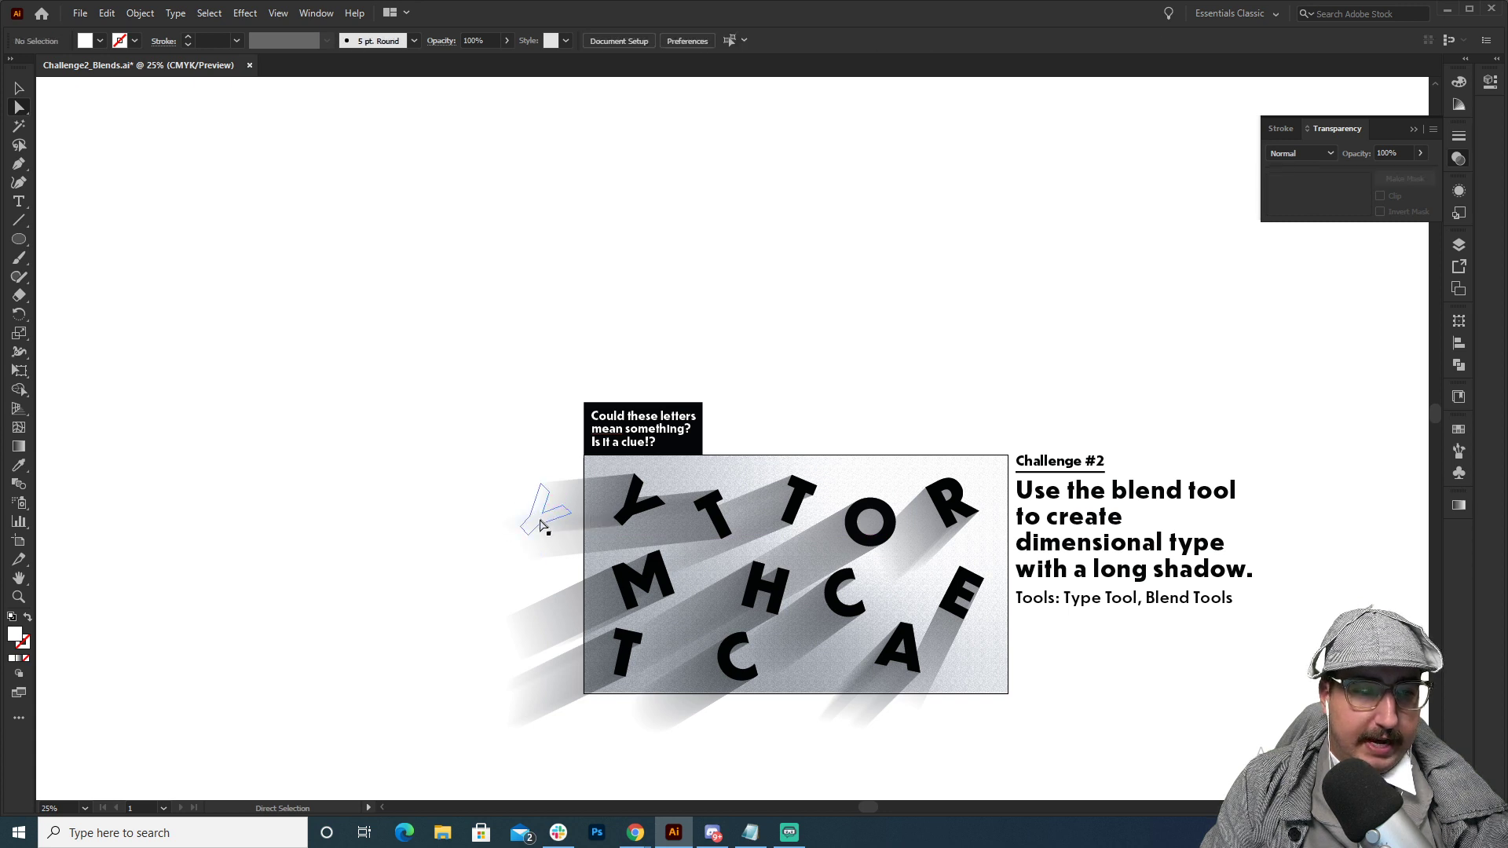
pyautogui.moveTo(540, 522); pyautogui.dragTo(492, 518)
pyautogui.click(579, 378)
pyautogui.click(644, 369)
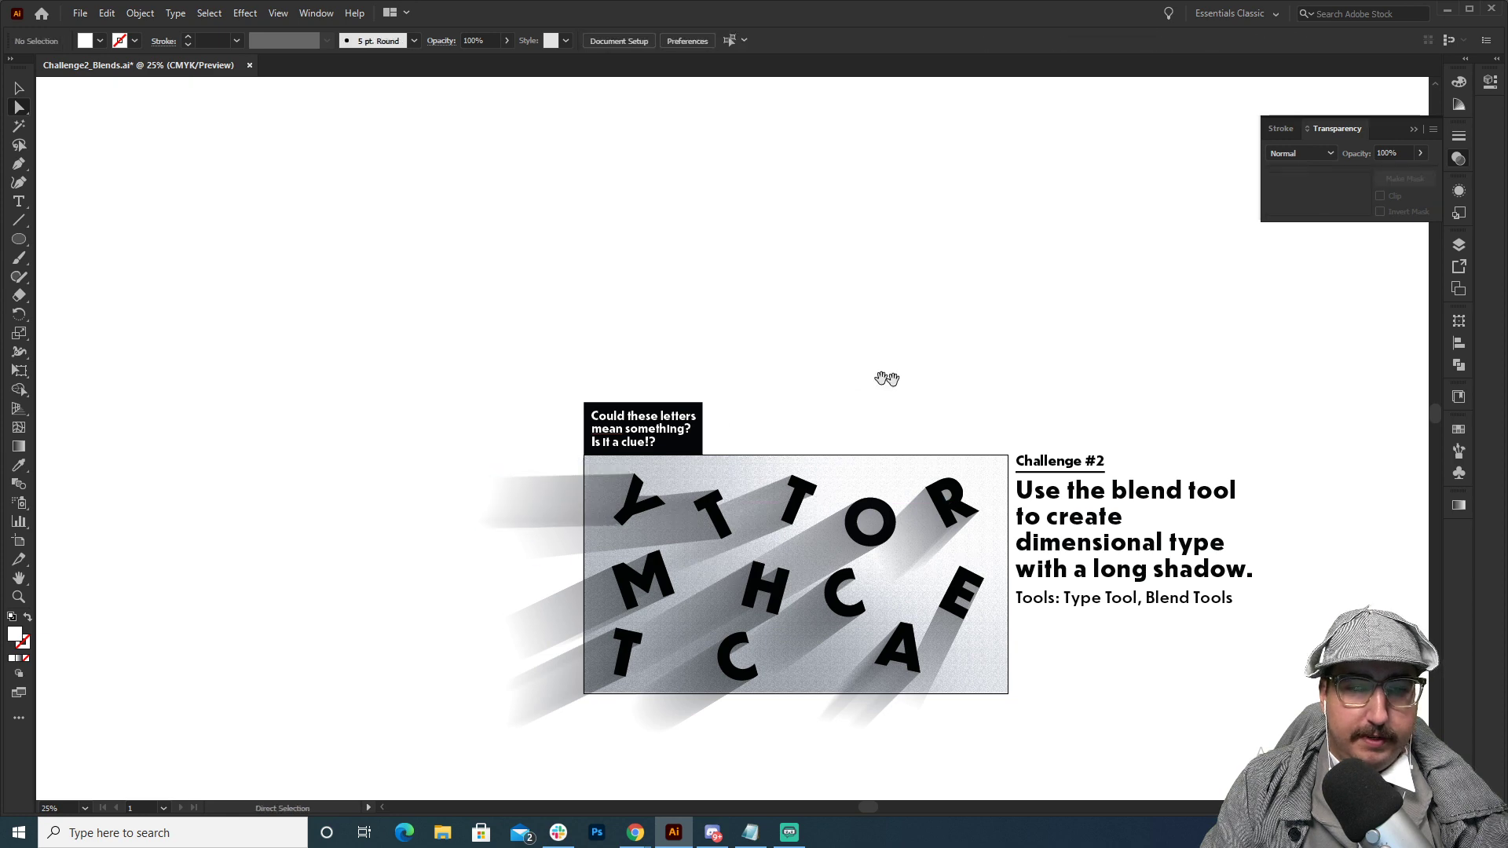
# Examine the adjusted shadows across the artboard, inspecting the O's blend and the blend containing the other letters.
pyautogui.moveTo(885, 377); pyautogui.dragTo(727, 309)
pyautogui.press('z')
pyautogui.click(750, 393)
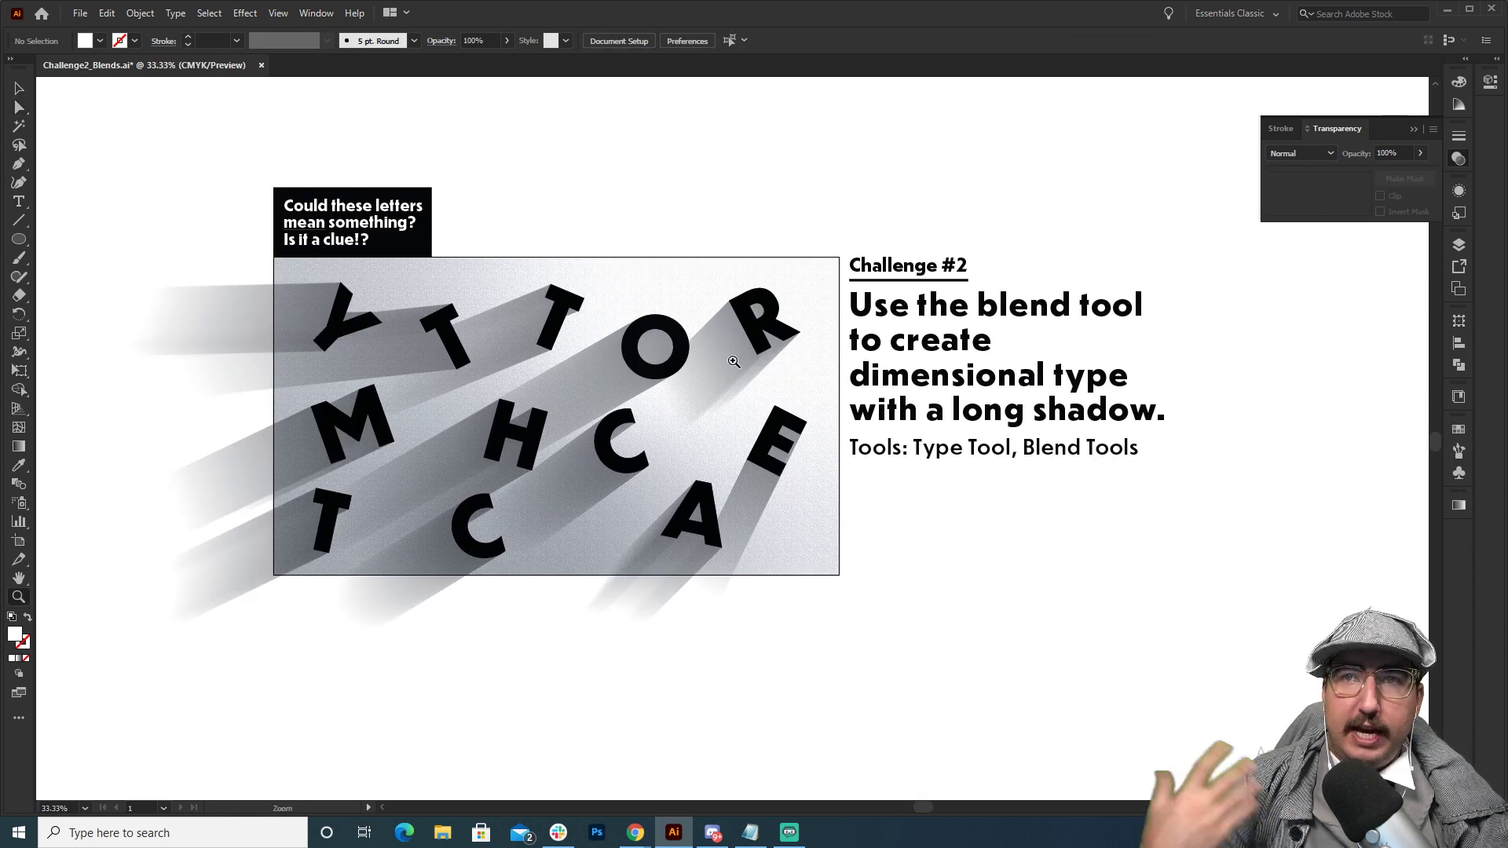
pyautogui.press('v')
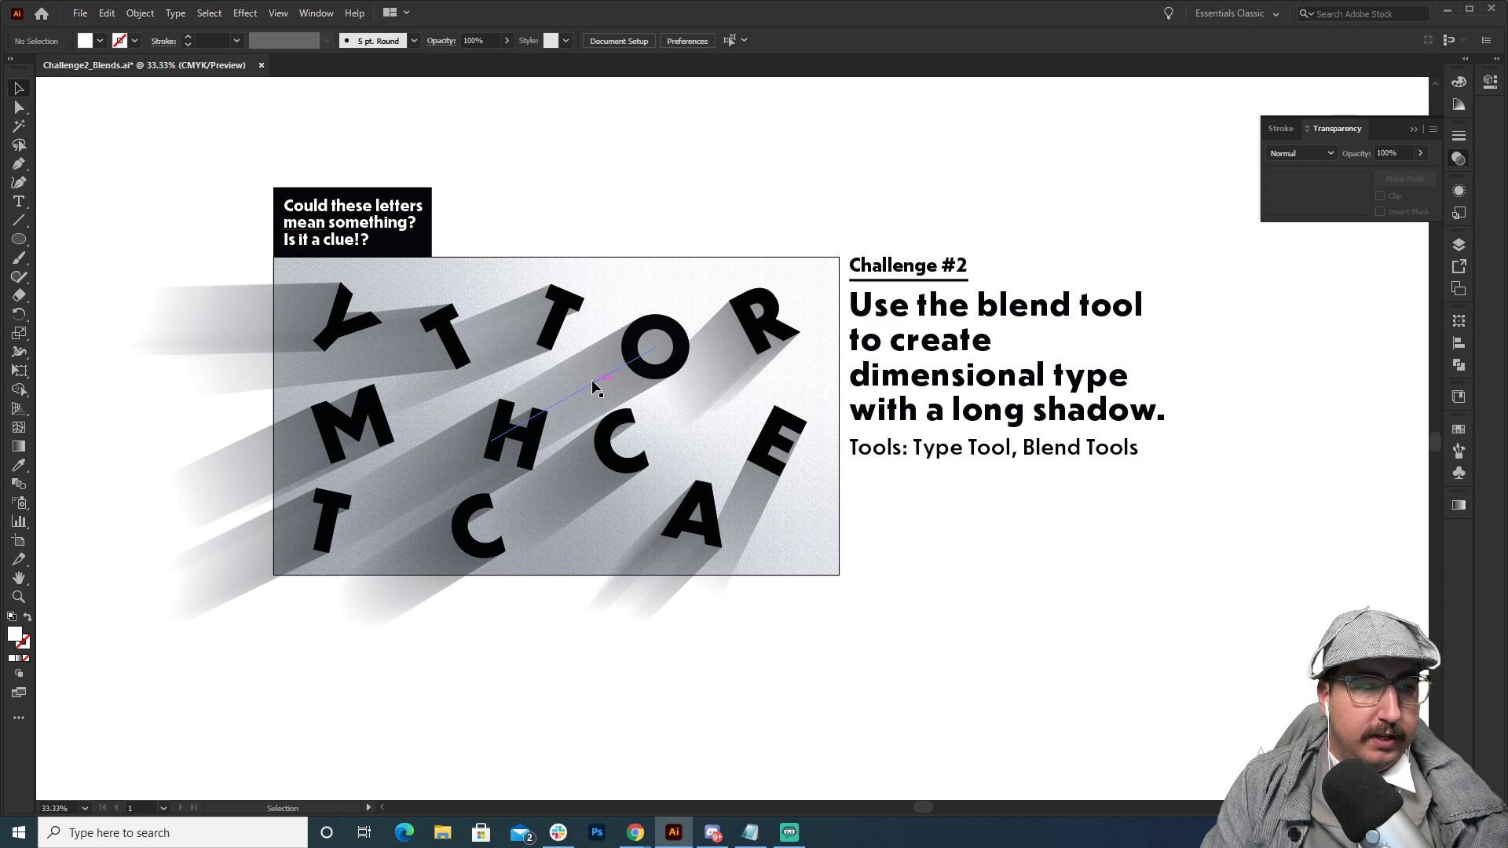
pyautogui.click(592, 379)
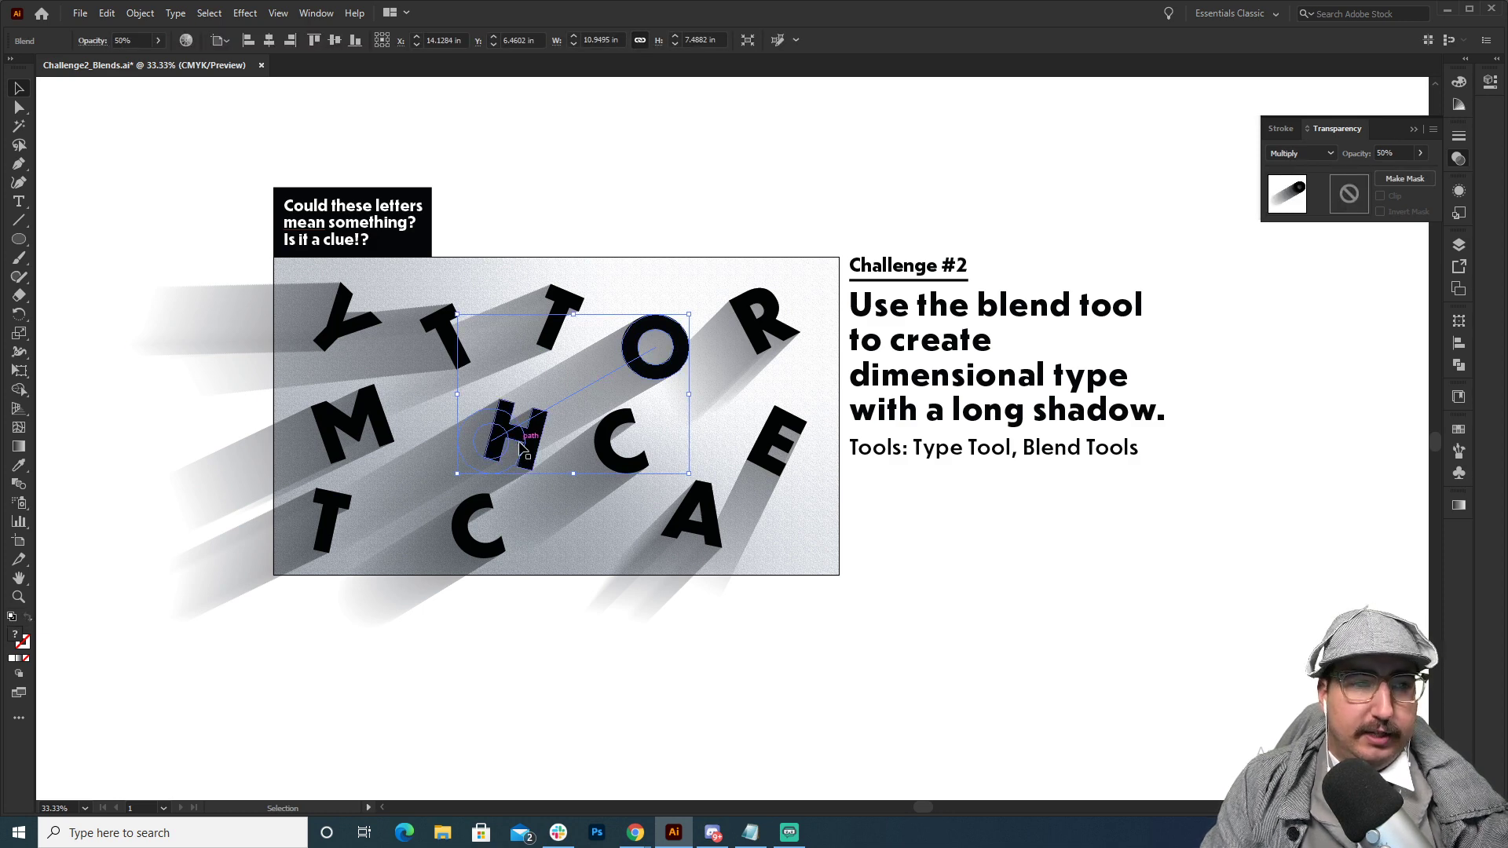
pyautogui.click(393, 351)
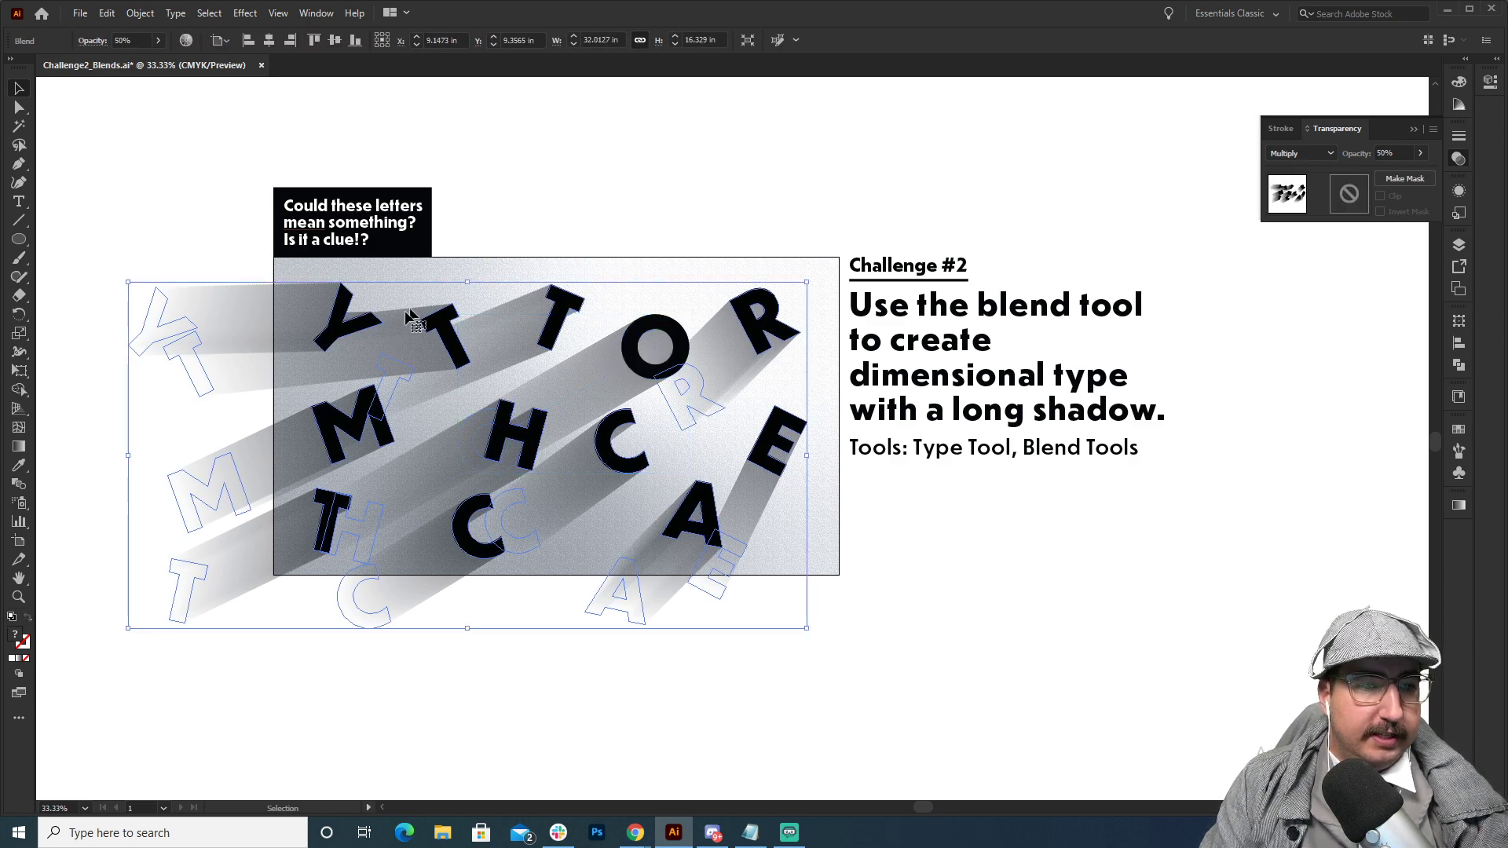
pyautogui.press('z')
pyautogui.click(521, 398)
pyautogui.click(521, 399)
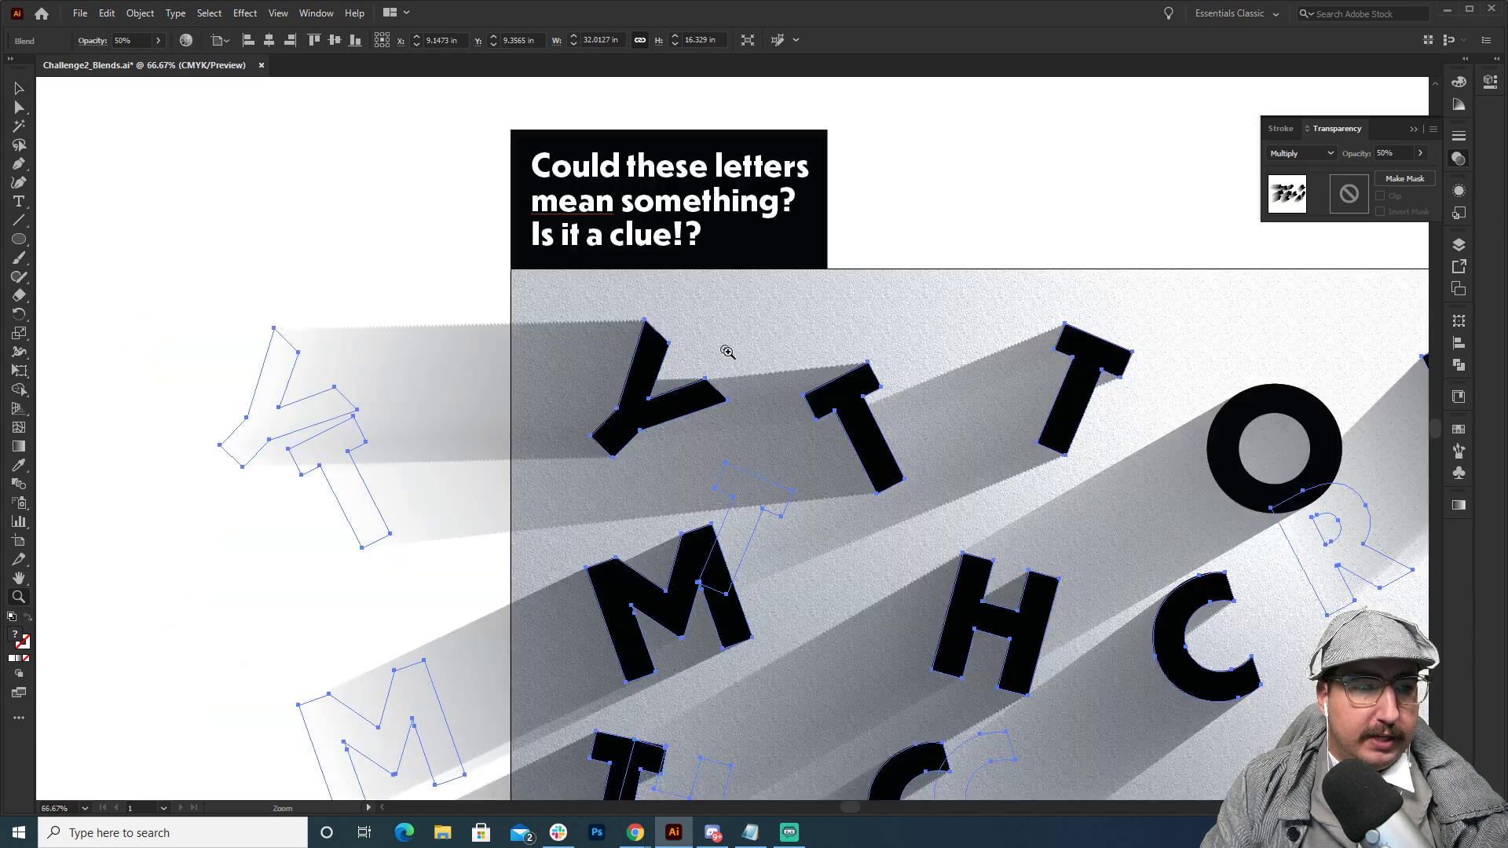
# Set the selected letter blend's spacing to 200 specified steps to smooth the shadow edges, and deselect it.
pyautogui.click(730, 347)
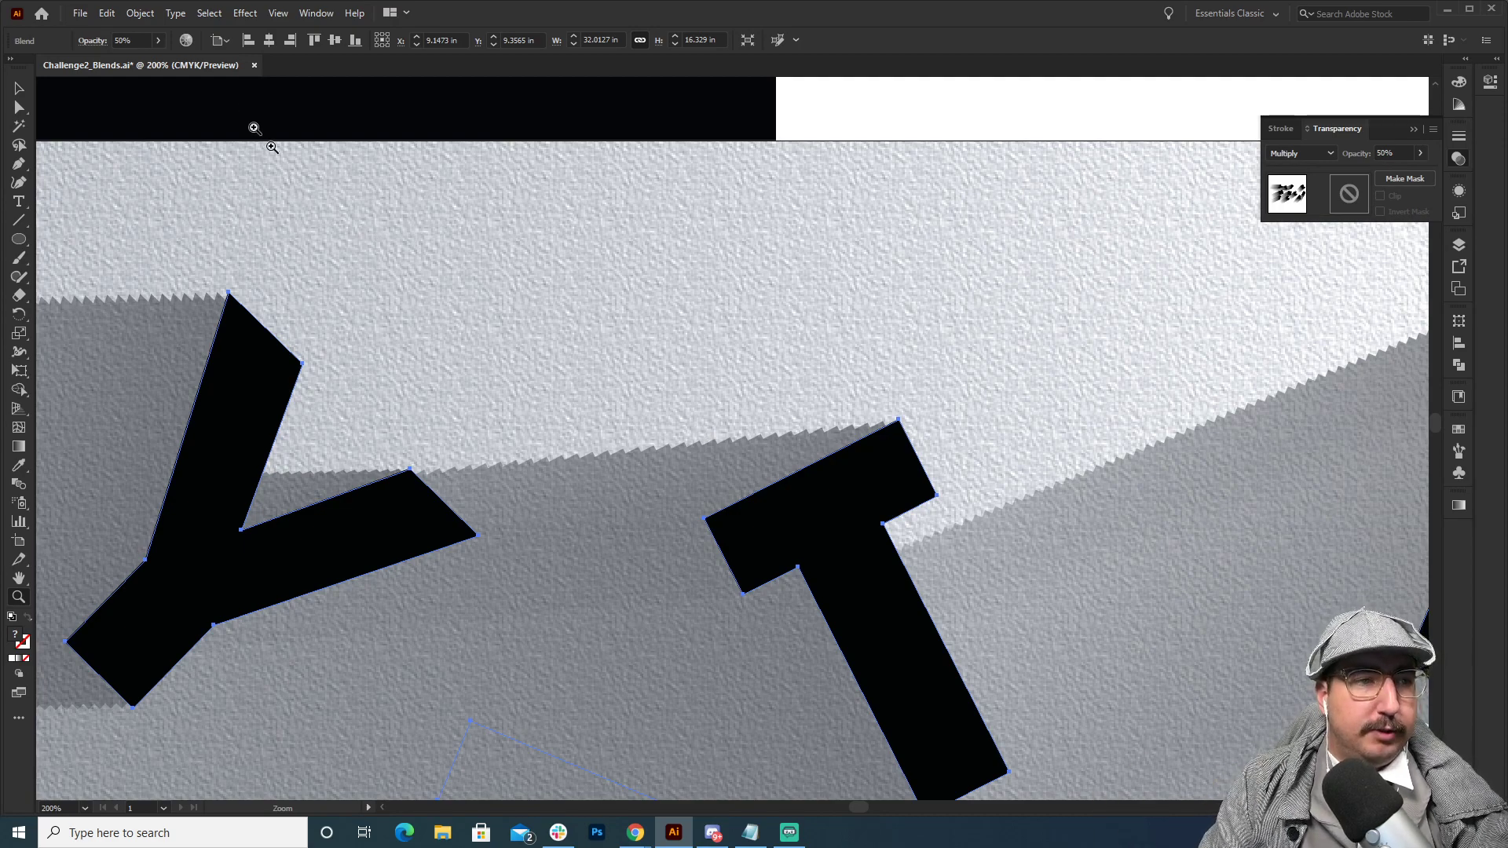
pyautogui.click(148, 20)
pyautogui.moveTo(200, 439)
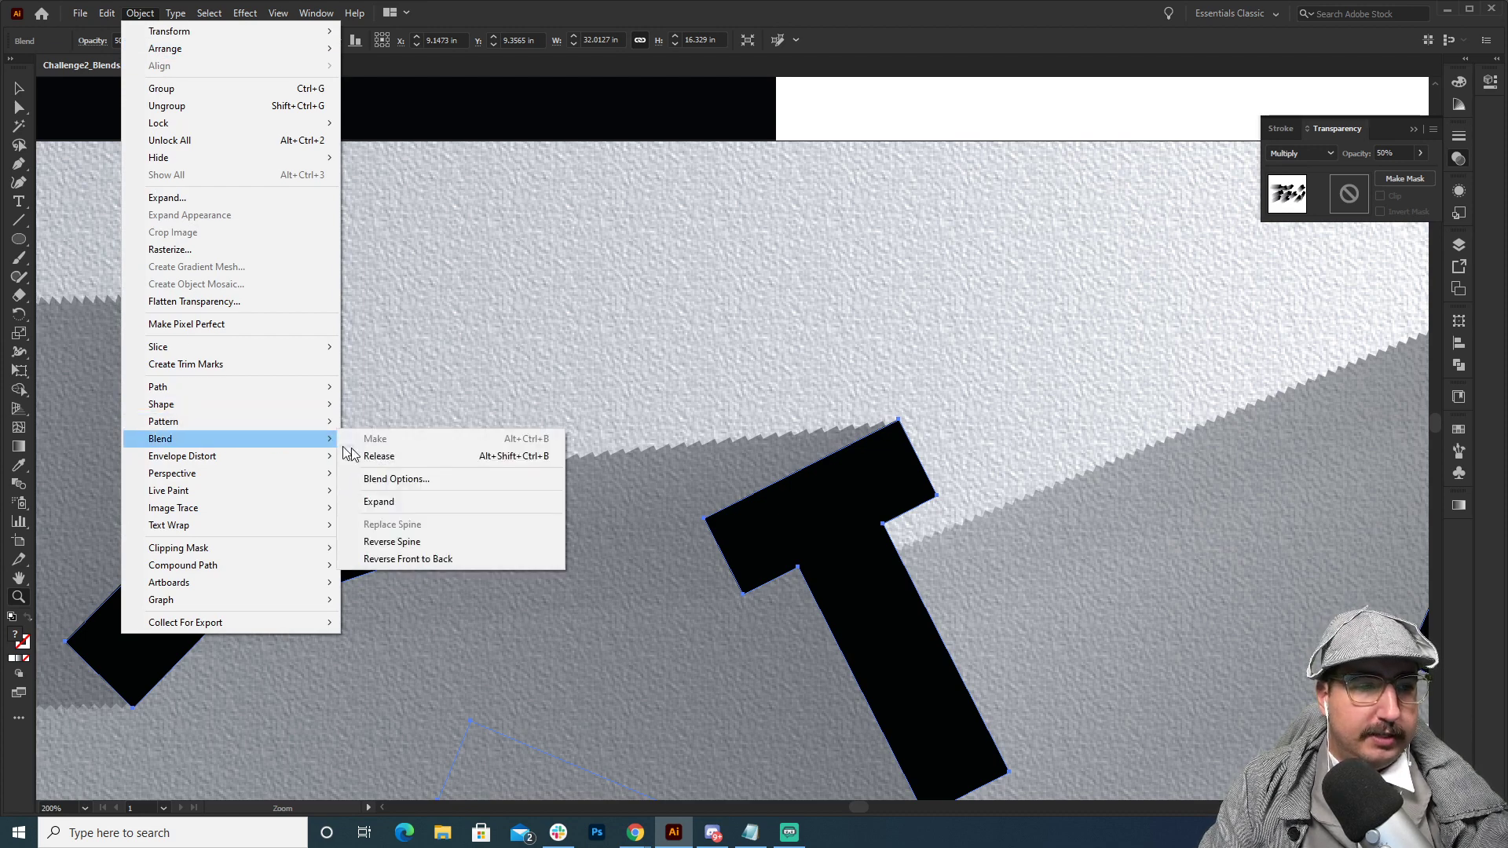
pyautogui.click(383, 481)
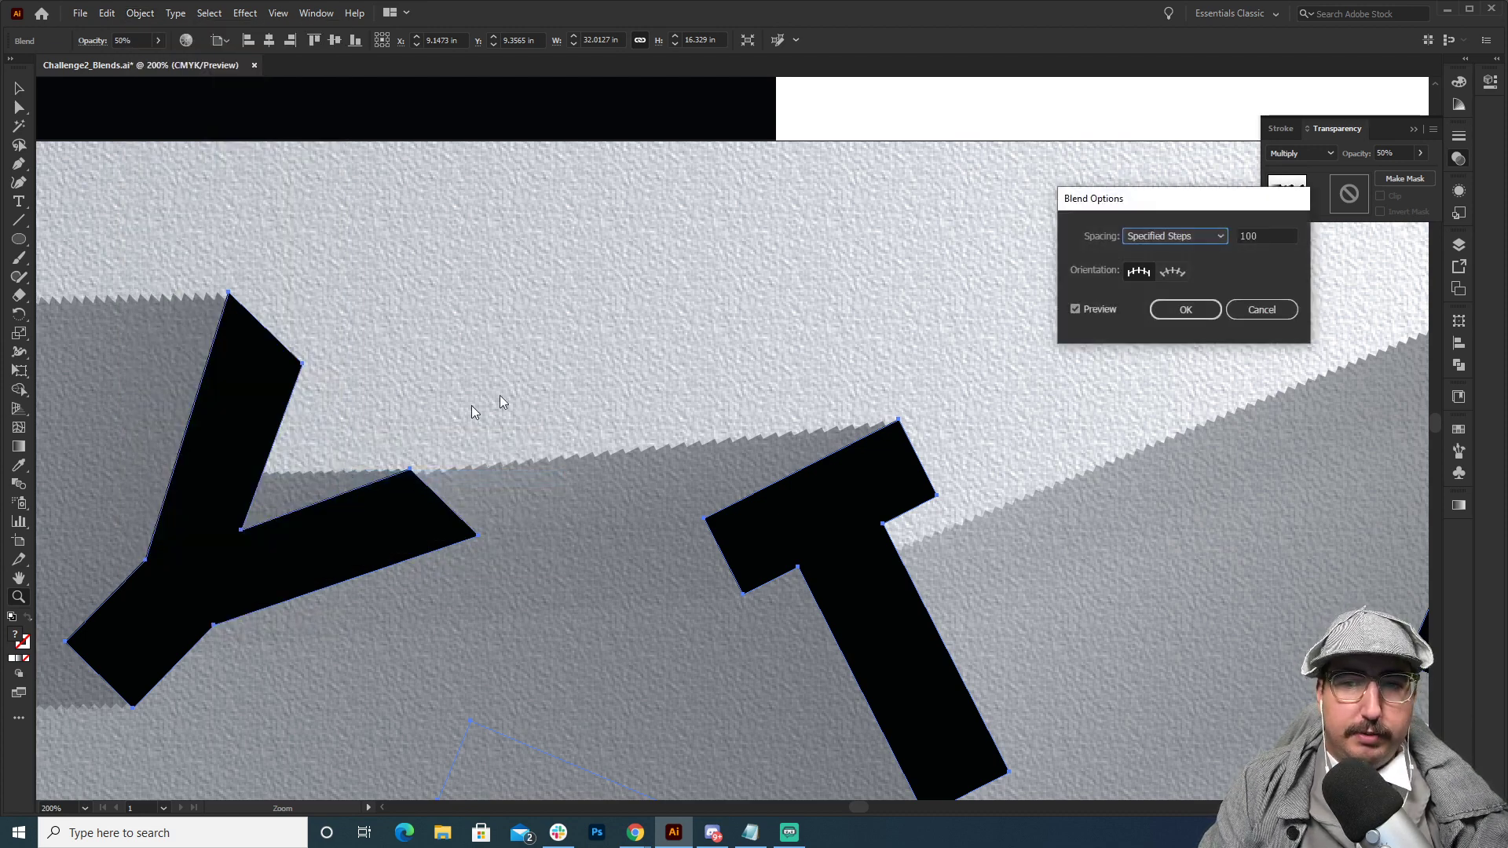
pyautogui.moveTo(1267, 235); pyautogui.dragTo(1218, 237)
pyautogui.write('200')
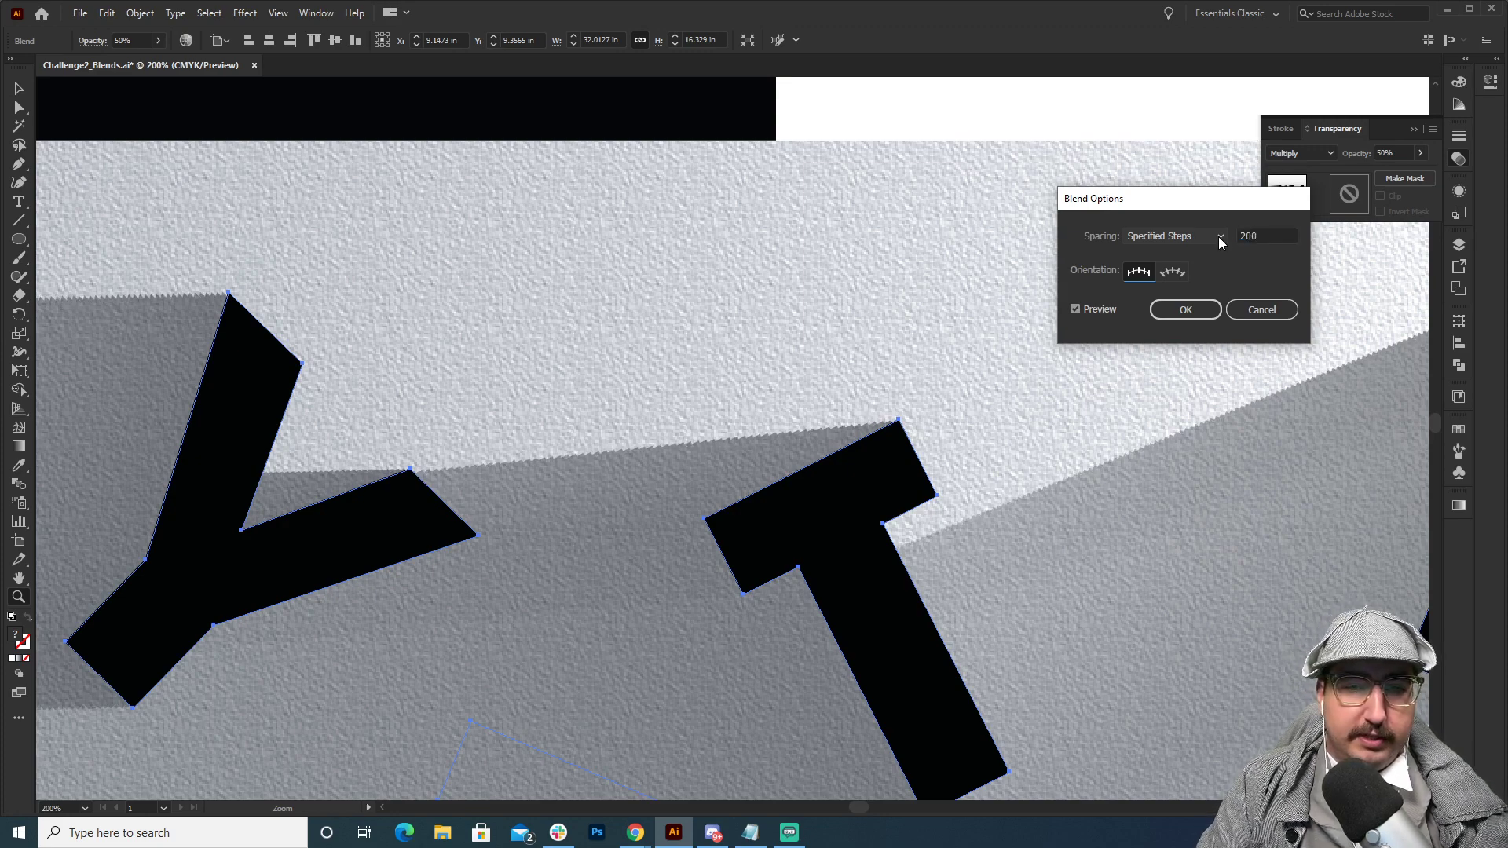
pyautogui.press('Return')
pyautogui.press('v')
pyautogui.click(881, 302)
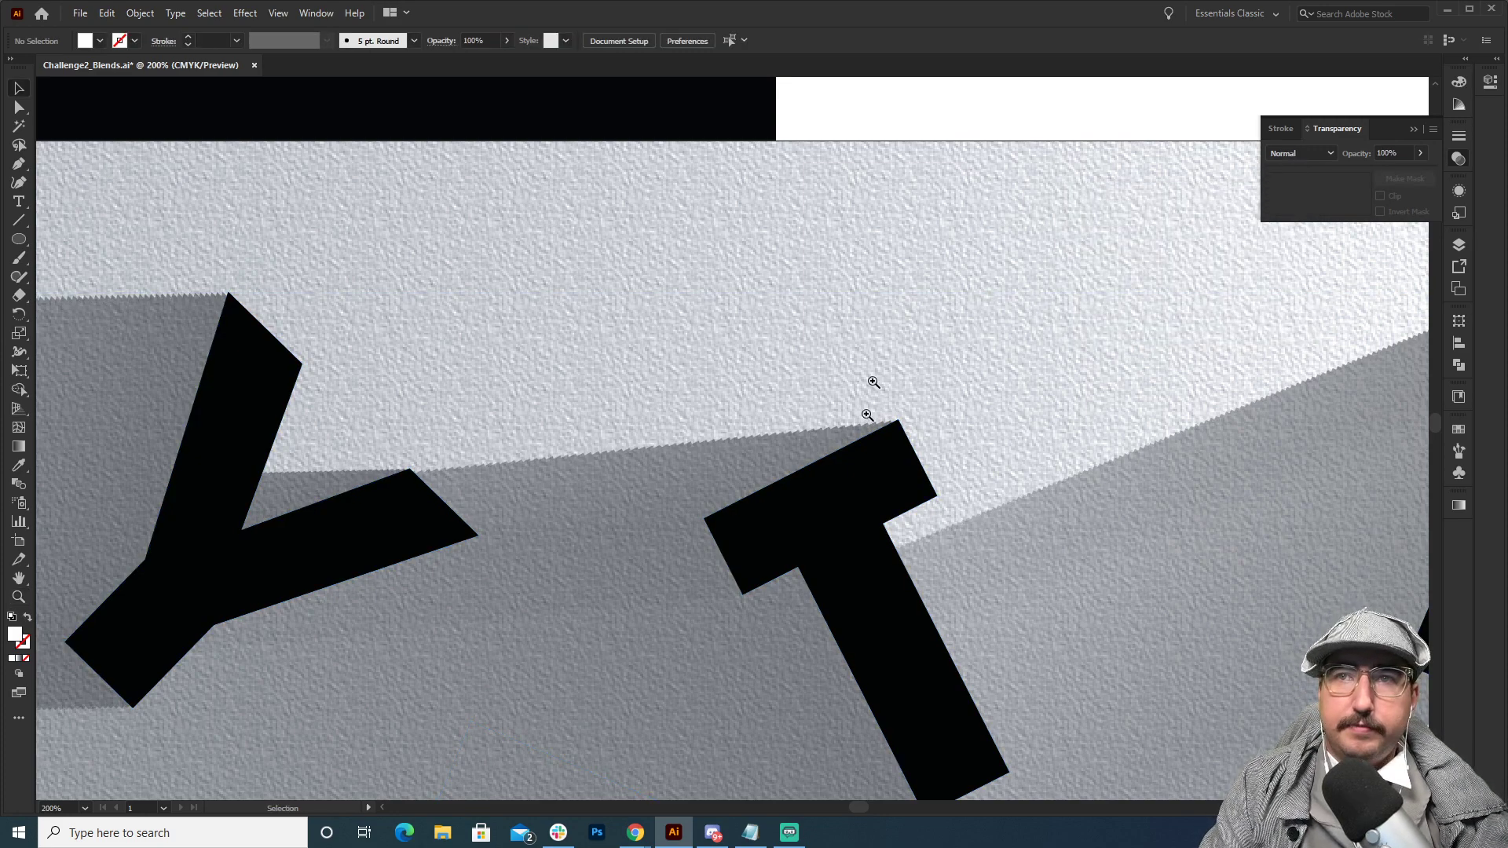
# Draw a rectangle covering the whole artboard, from its upper-left corner to its lower-right corner.
pyautogui.press('z')
pyautogui.keyDown('alt'); pyautogui.click(846, 441); pyautogui.keyUp('alt')
pyautogui.keyDown('alt'); pyautogui.click(855, 444); pyautogui.keyUp('alt')
pyautogui.keyDown('alt'); pyautogui.click(752, 471); pyautogui.keyUp('alt')
pyautogui.keyDown('alt'); pyautogui.click(751, 471); pyautogui.keyUp('alt')
pyautogui.keyDown('alt'); pyautogui.click(762, 471); pyautogui.keyUp('alt')
pyautogui.moveTo(862, 444); pyautogui.dragTo(749, 369)
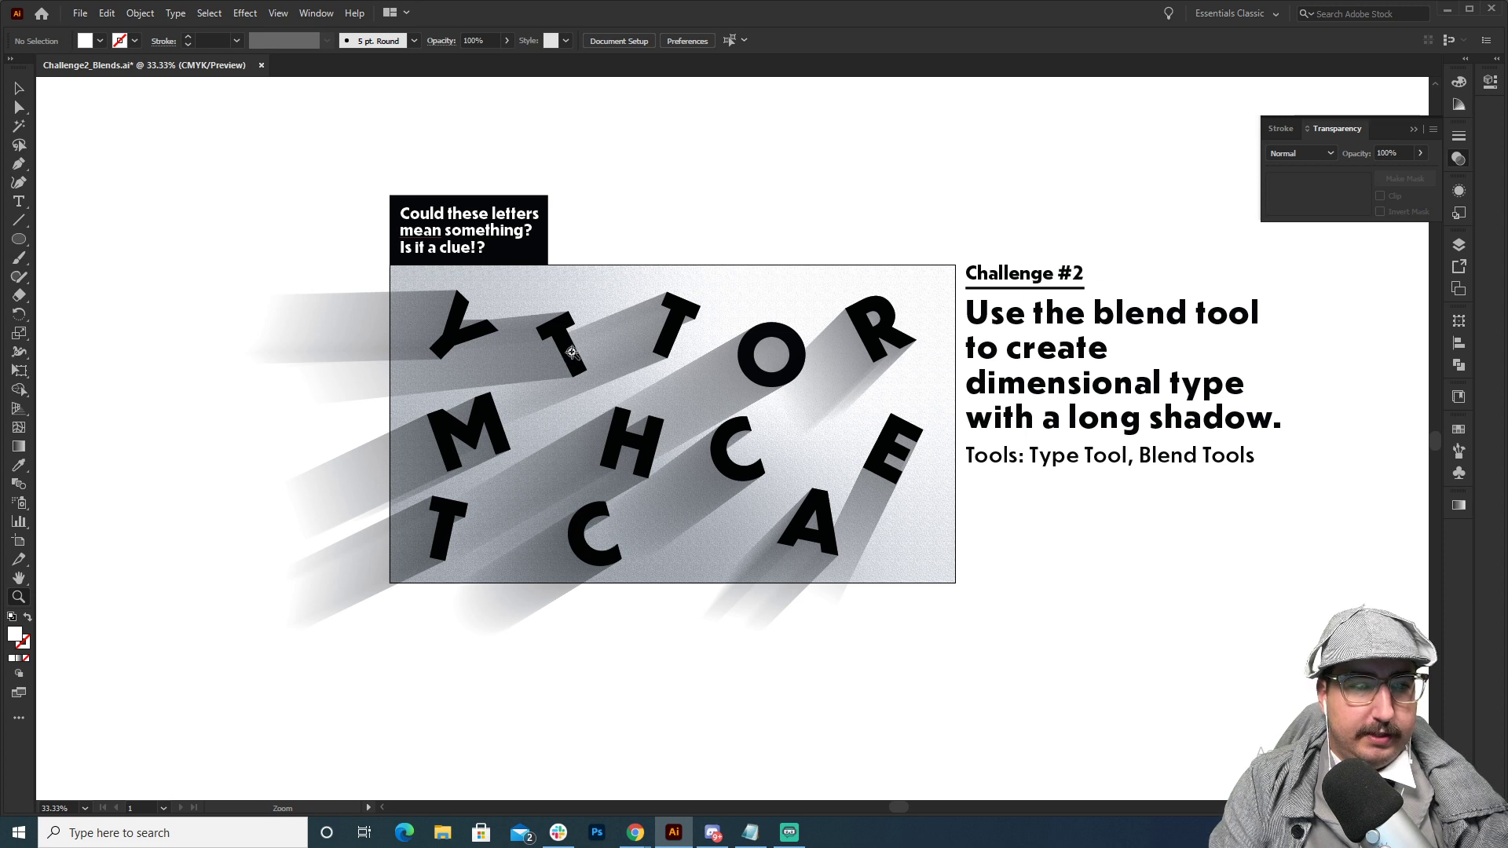
pyautogui.press('m')
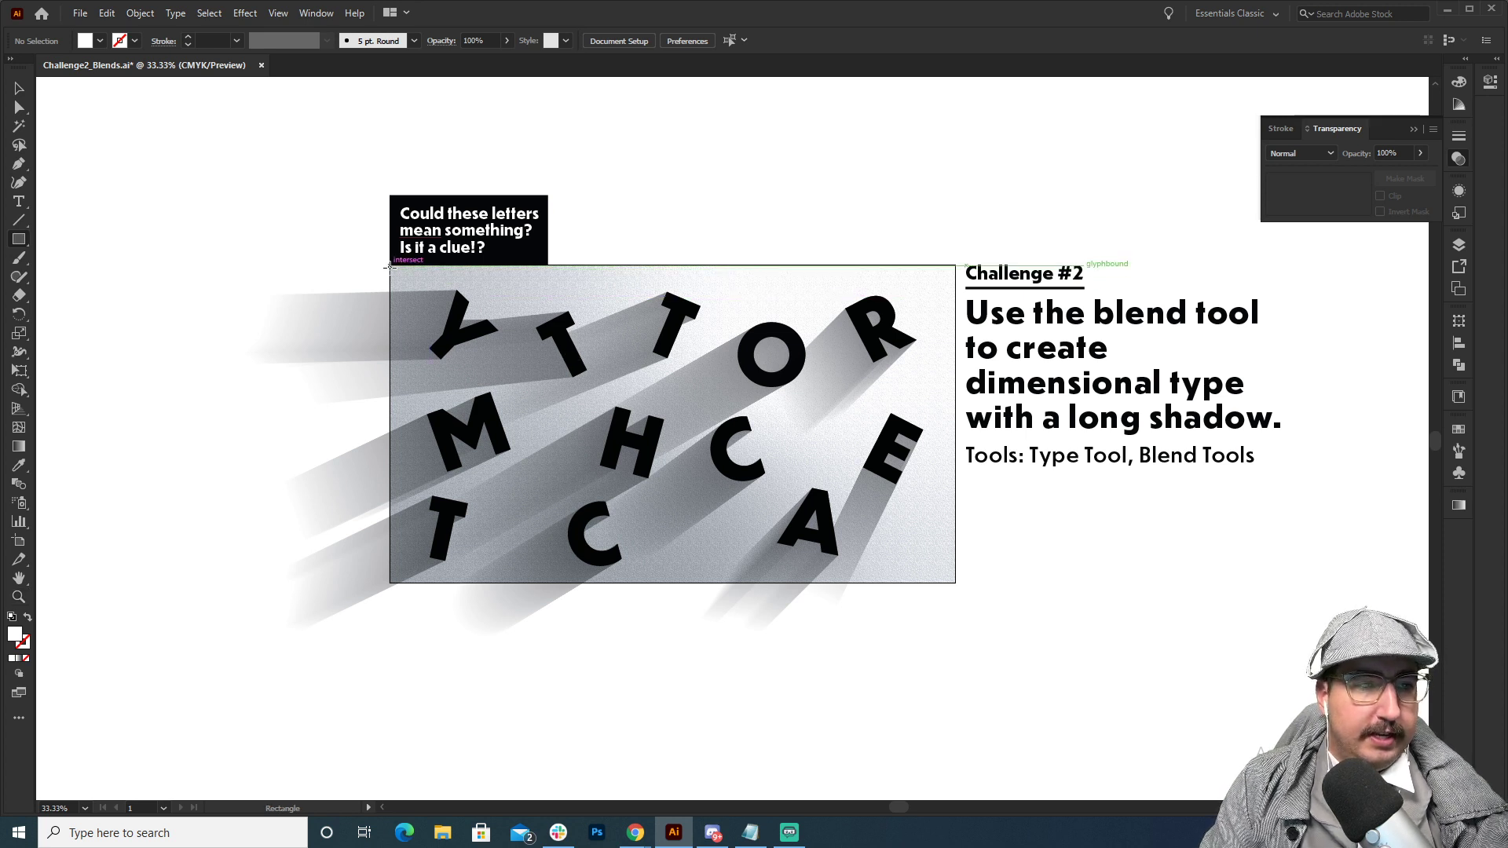
pyautogui.moveTo(390, 264)
pyautogui.mouseDown()
pyautogui.moveTo(856, 503)
pyautogui.moveTo(955, 583)
pyautogui.mouseUp()
# Make a clipping mask from the rectangle and all letters and shadows so nothing extends past the artboard, and deselect.
pyautogui.press('v')
pyautogui.moveTo(950, 640)
pyautogui.mouseDown()
pyautogui.moveTo(531, 380)
pyautogui.moveTo(326, 281)
pyautogui.mouseUp()
pyautogui.rightClick(541, 325)
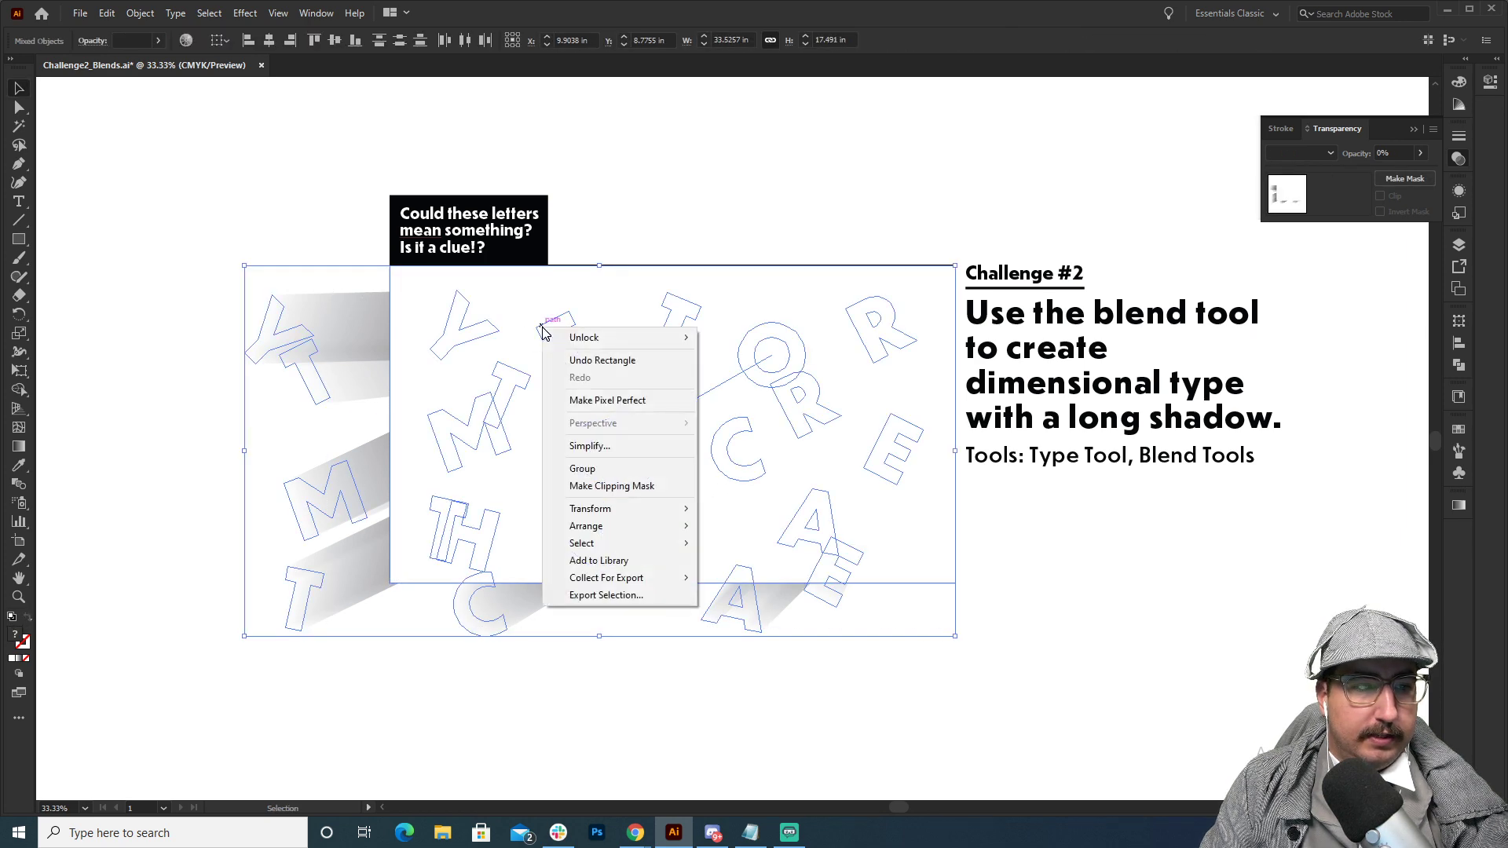
pyautogui.click(606, 487)
pyautogui.click(724, 188)
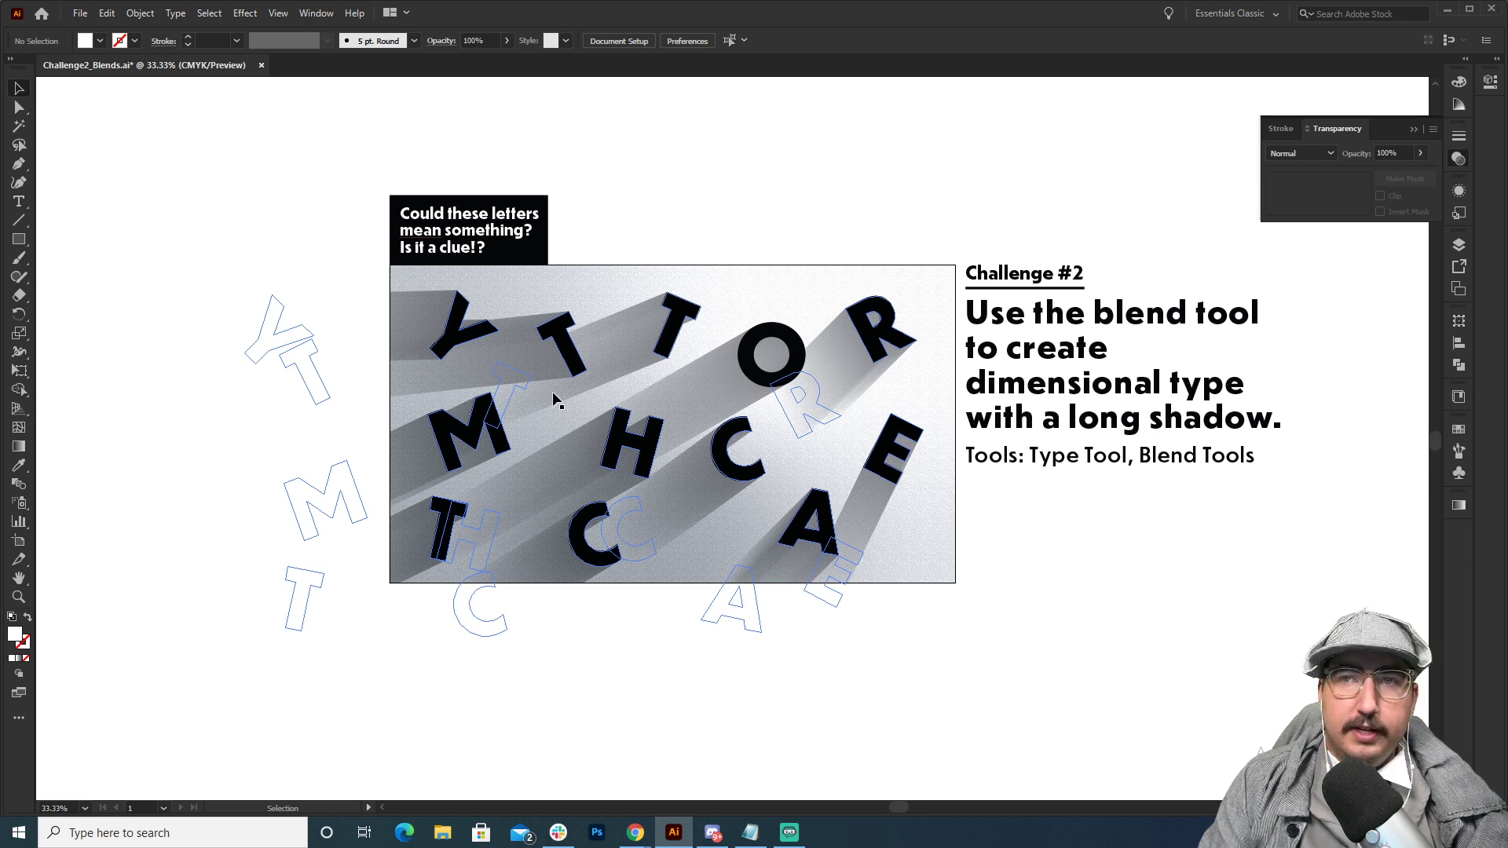
# Open the clipped artwork in isolation mode to reach the O and its shadow.
pyautogui.press('z')
pyautogui.click(680, 402)
pyautogui.moveTo(709, 395); pyautogui.dragTo(564, 358)
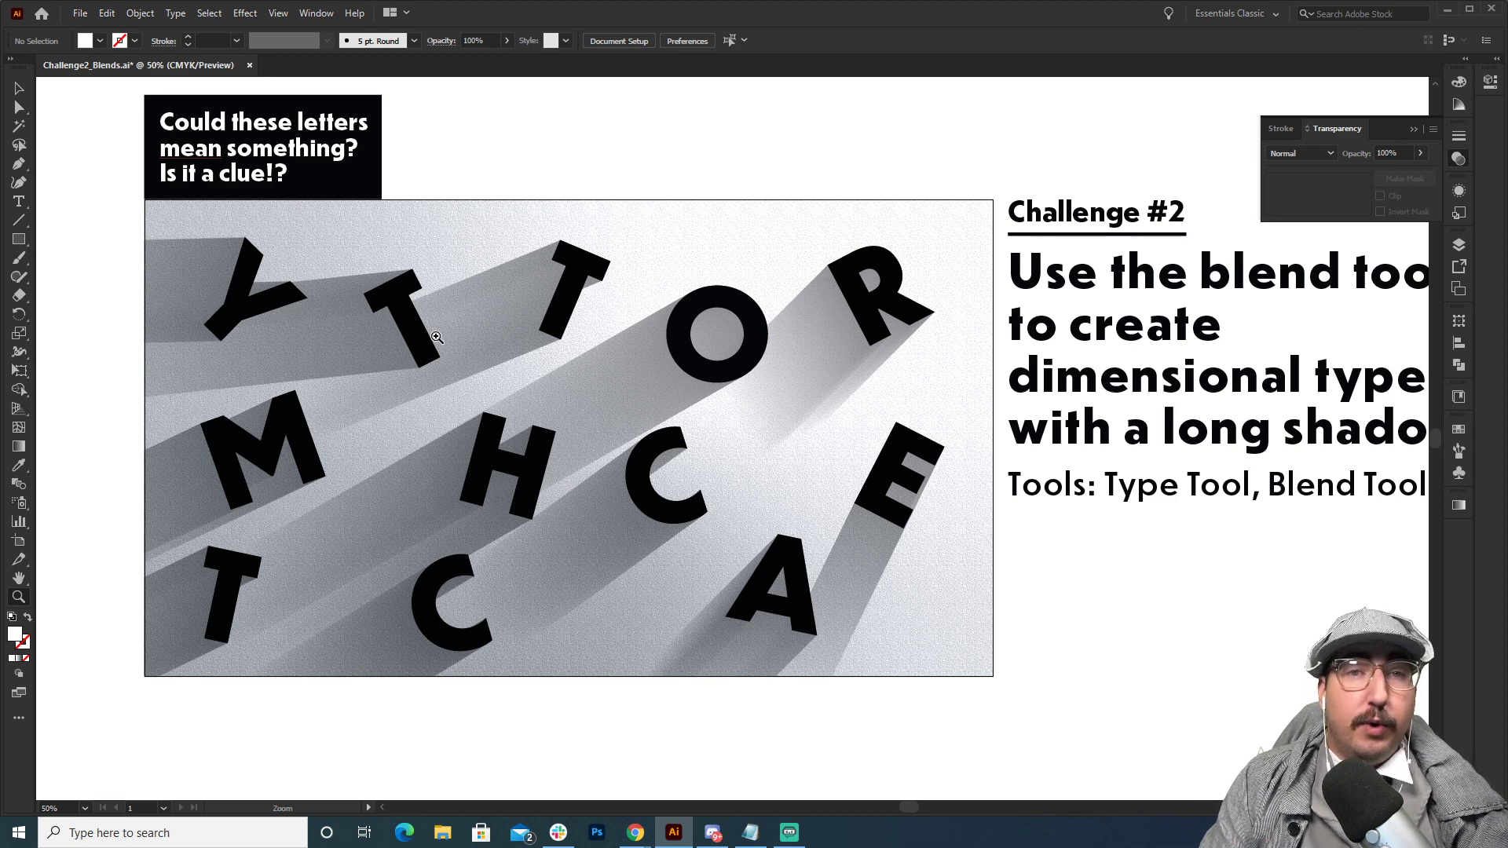
pyautogui.press('a')
pyautogui.click(696, 371)
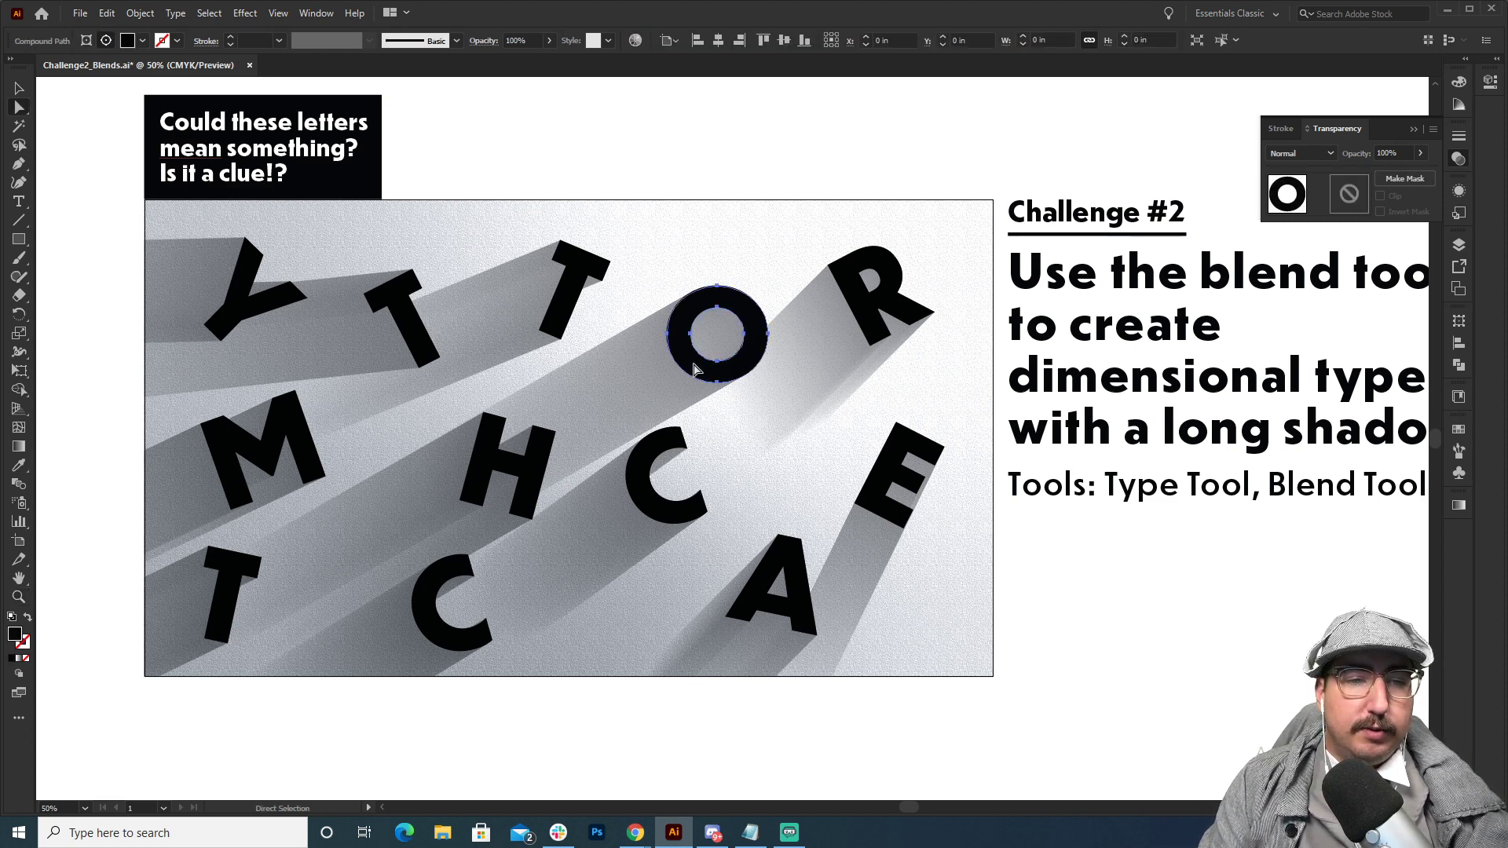
pyautogui.press('v')
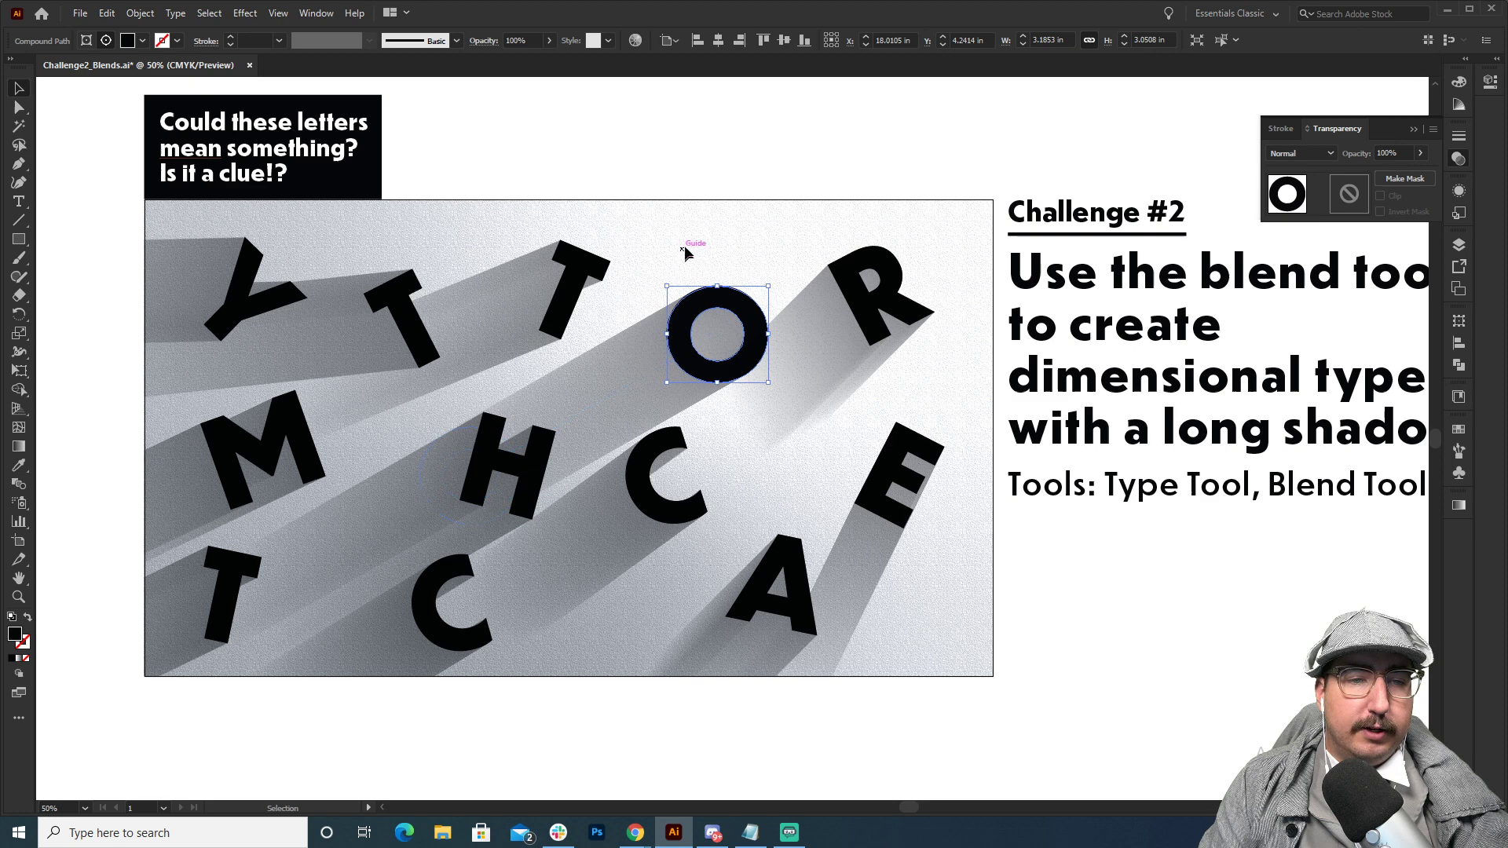
pyautogui.click(626, 368)
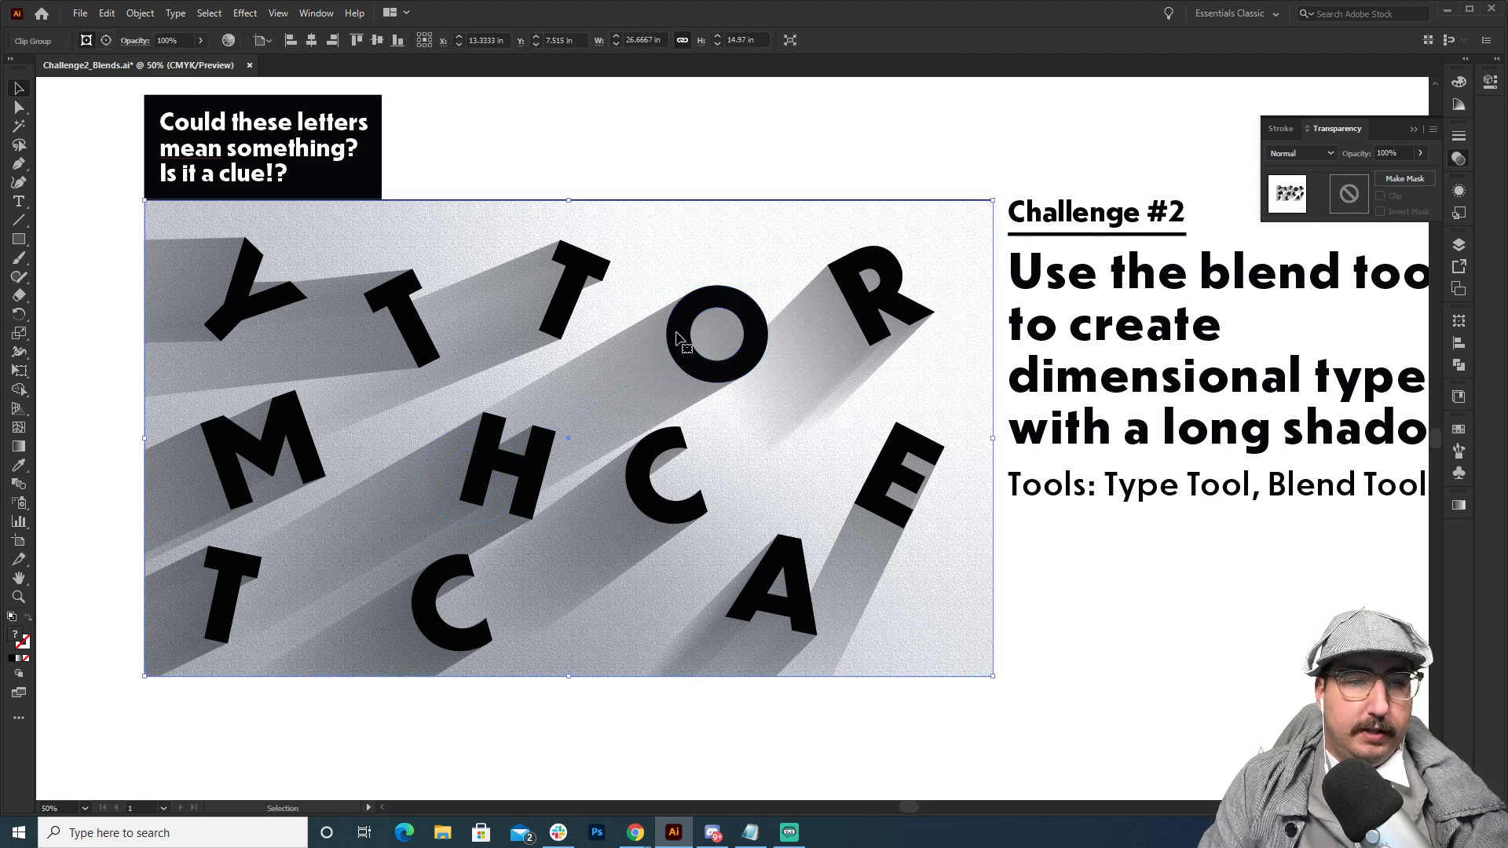
pyautogui.doubleClick(681, 332)
# Group the black O with its shadow blend, undoing the trial moves of the separate pieces.
pyautogui.click(643, 379)
pyautogui.moveTo(681, 369); pyautogui.dragTo(808, 337)
pyautogui.hotkey('ctrl', 'z')
pyautogui.click(433, 267)
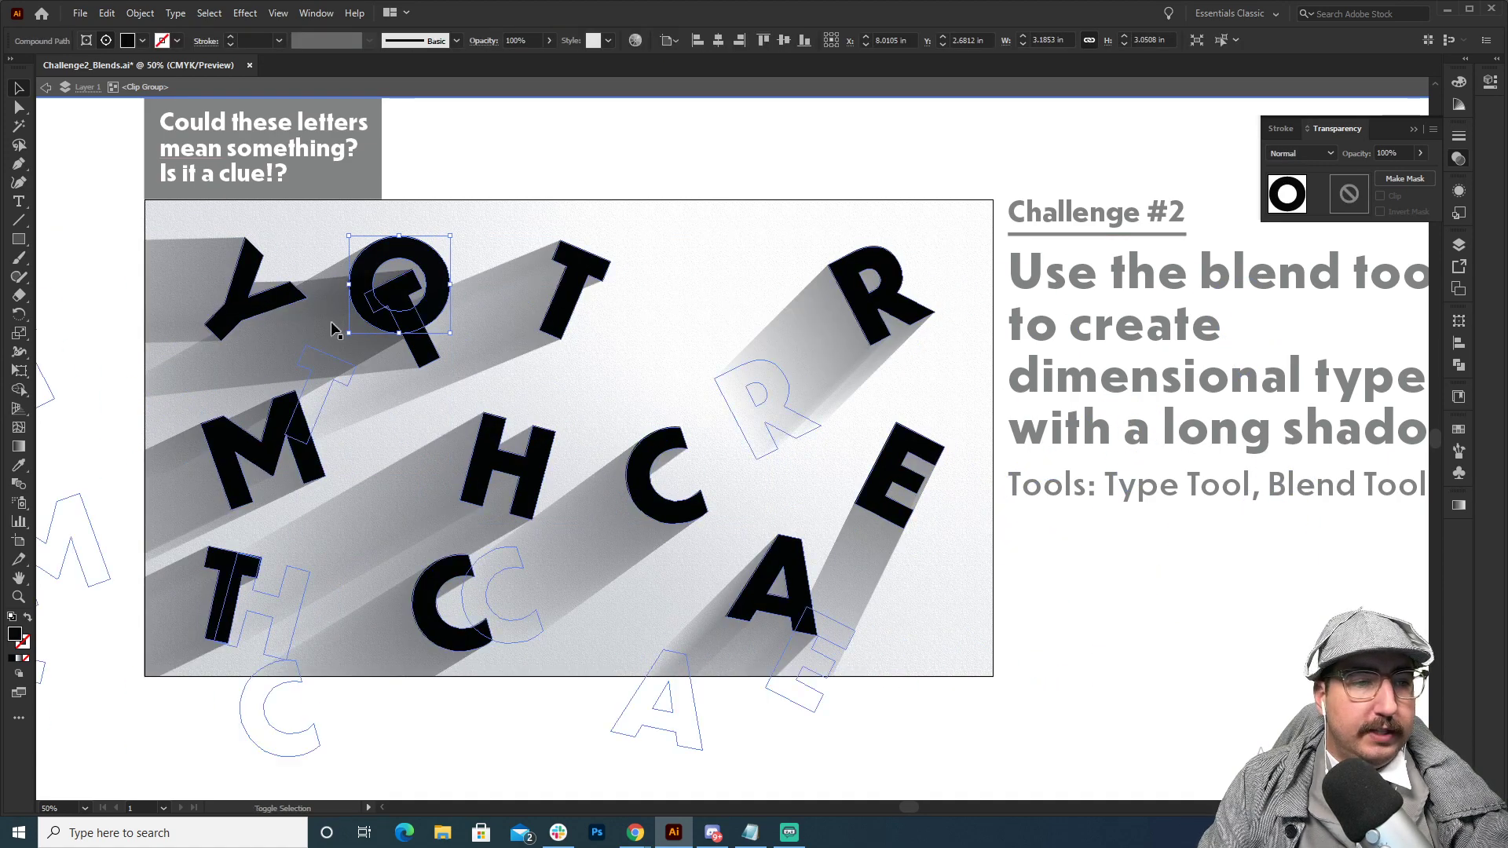
pyautogui.hotkey('ctrl', 'z')
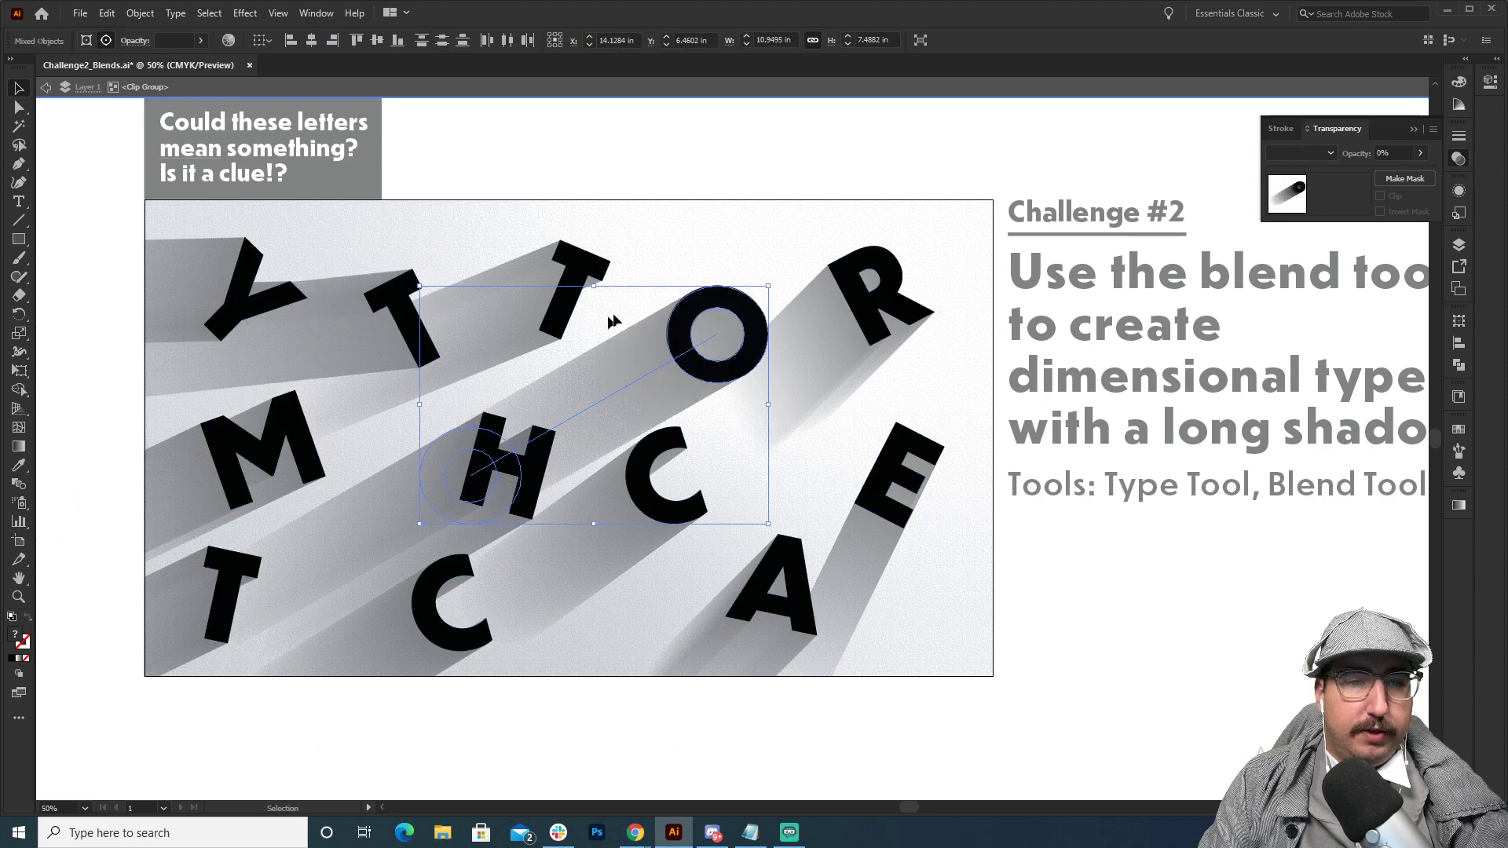
pyautogui.hotkey('ctrl', 'g')
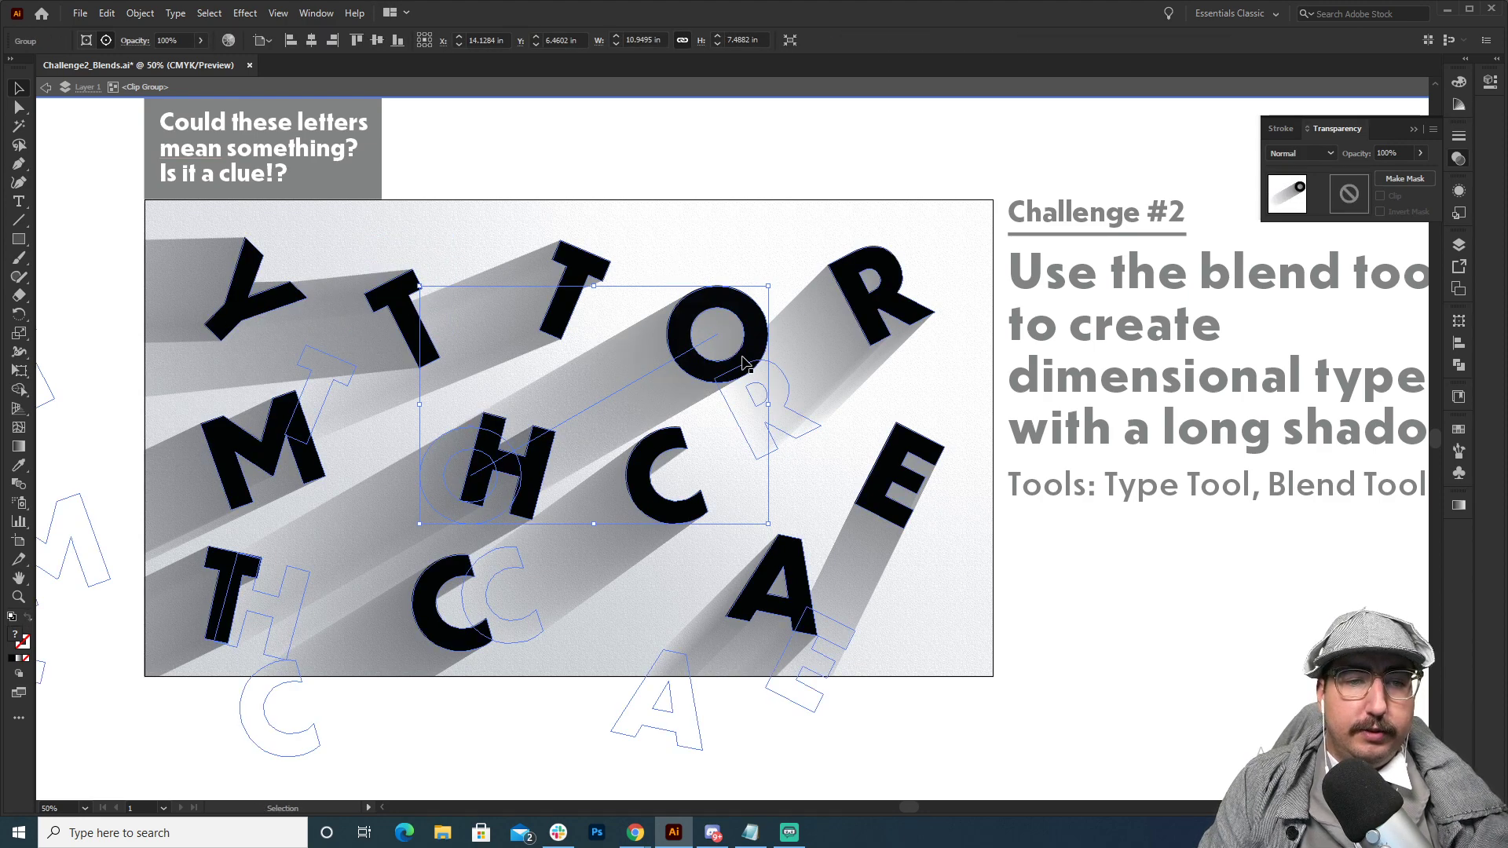
# Try the grouped O between the Y, first T and M, shift its white shadow end upward and left, and exit isolation.
pyautogui.moveTo(744, 329); pyautogui.dragTo(608, 464)
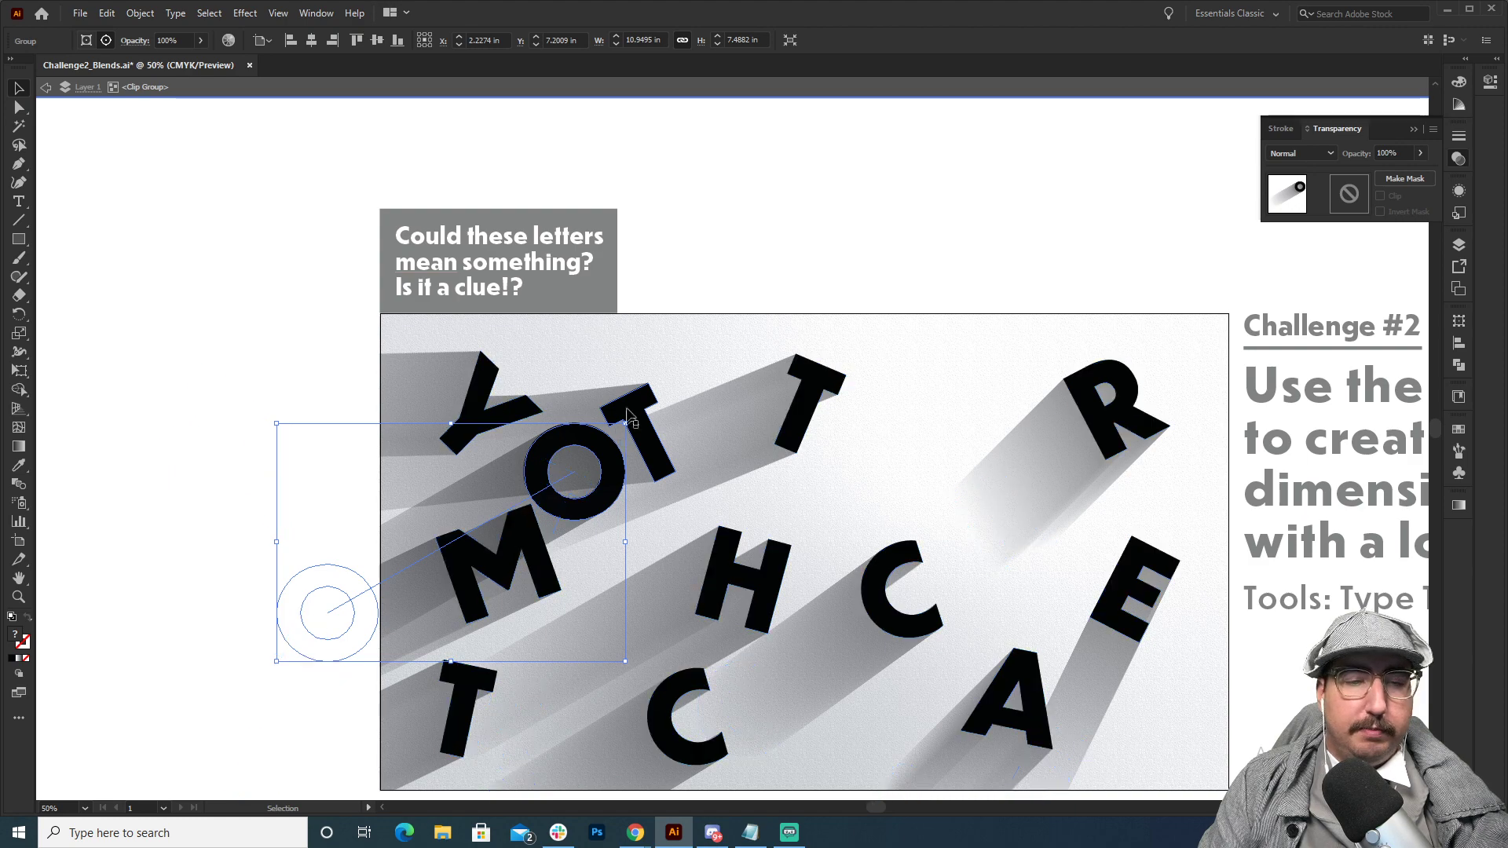
pyautogui.press('a')
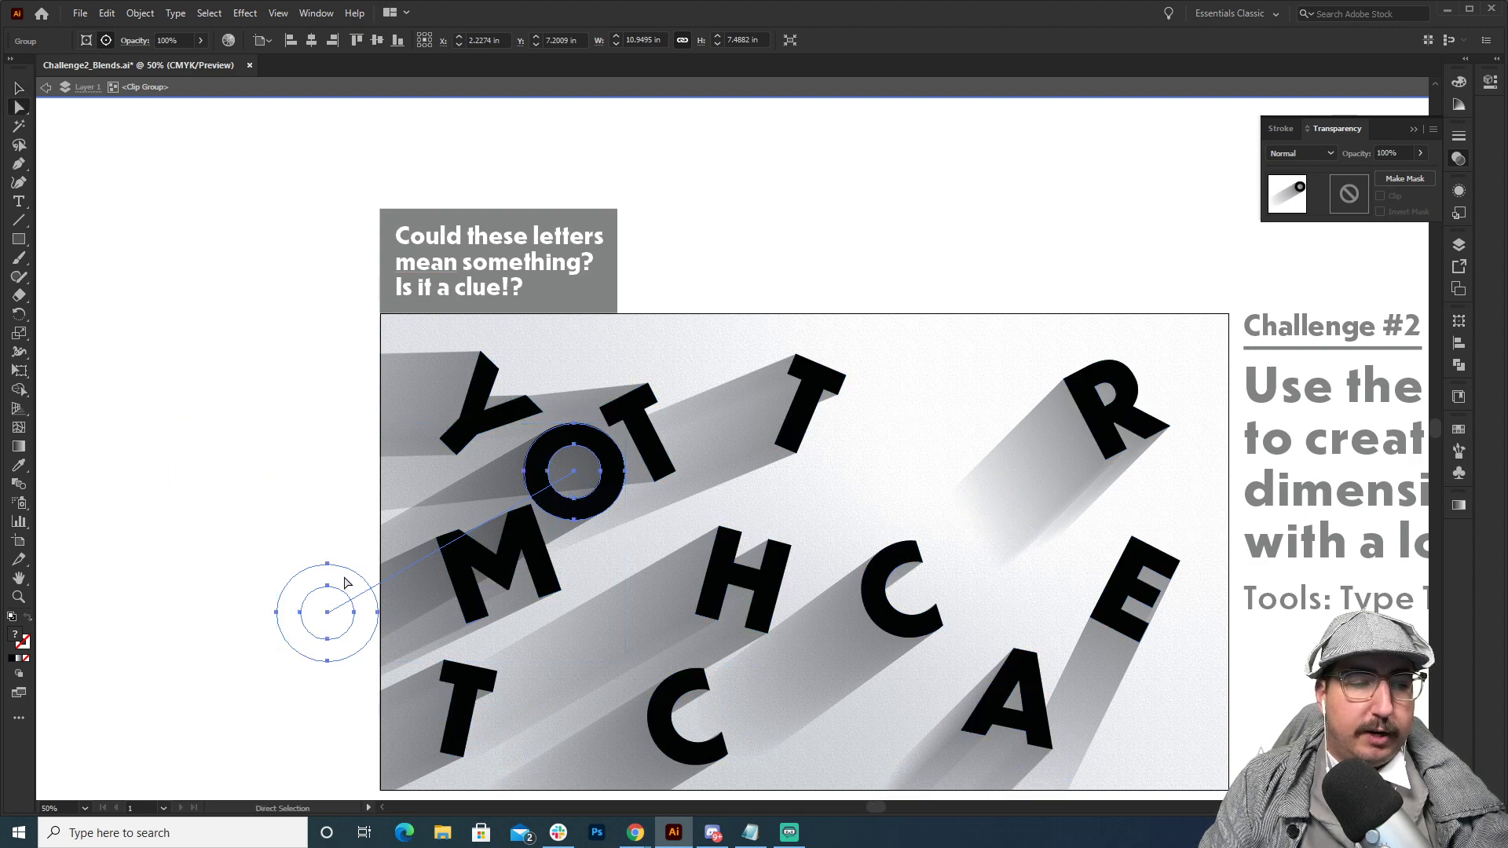
pyautogui.click(308, 602)
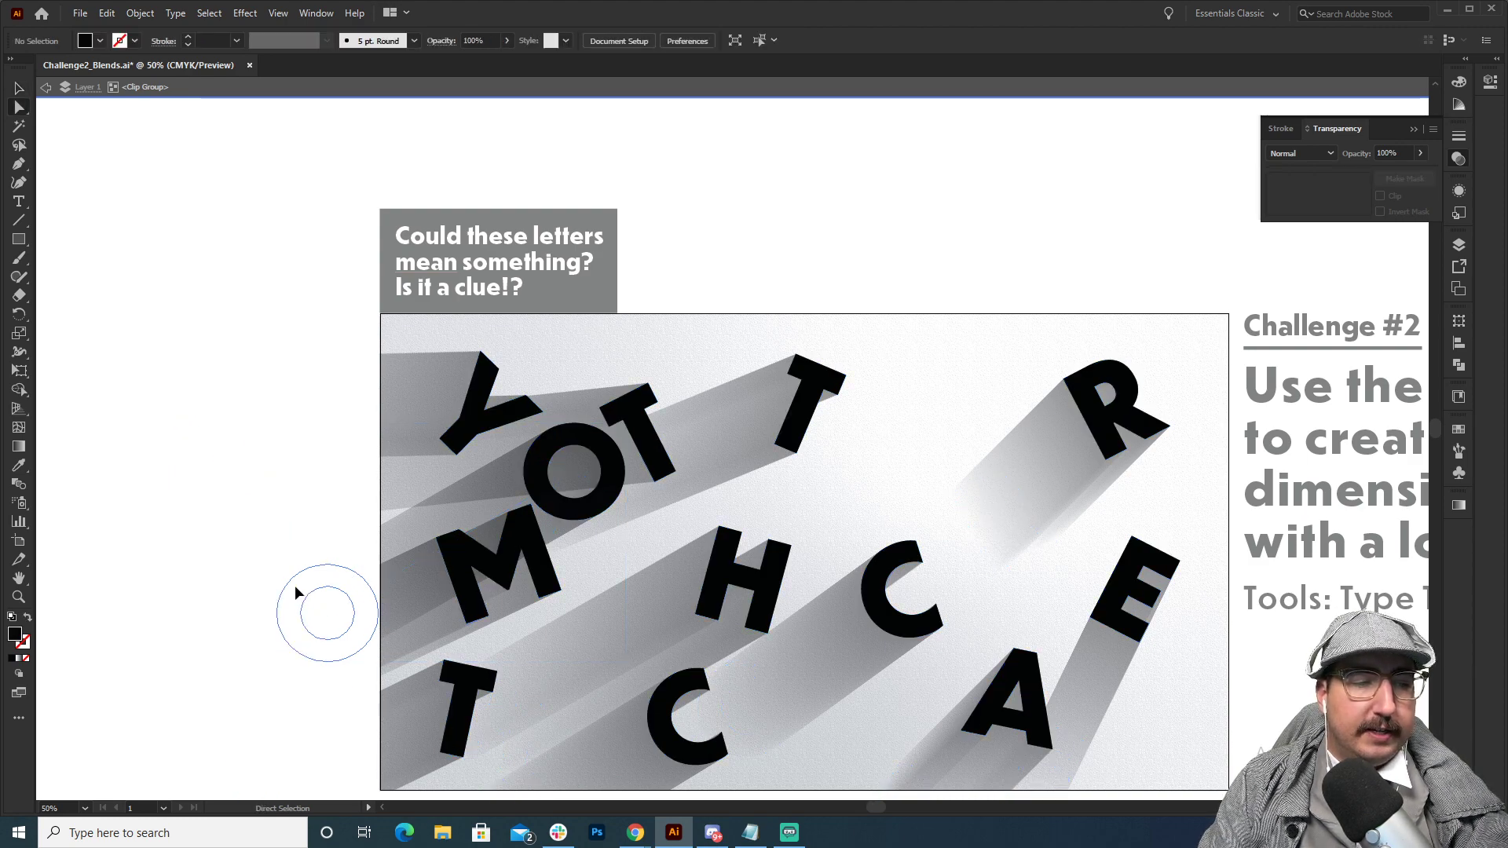
pyautogui.click(317, 582)
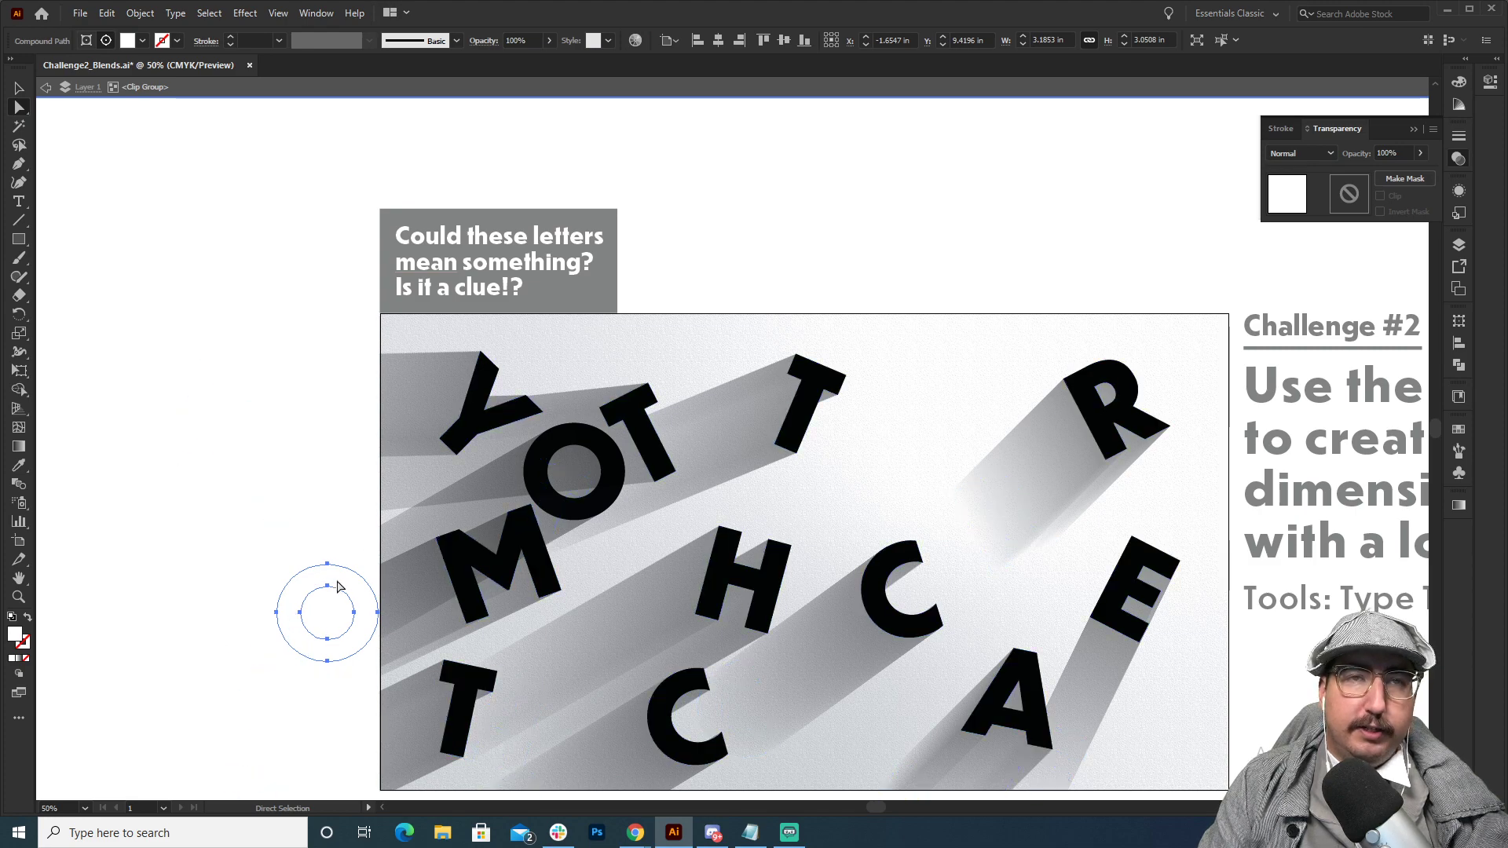
pyautogui.moveTo(340, 587); pyautogui.dragTo(285, 472)
pyautogui.press('v')
pyautogui.click(890, 181)
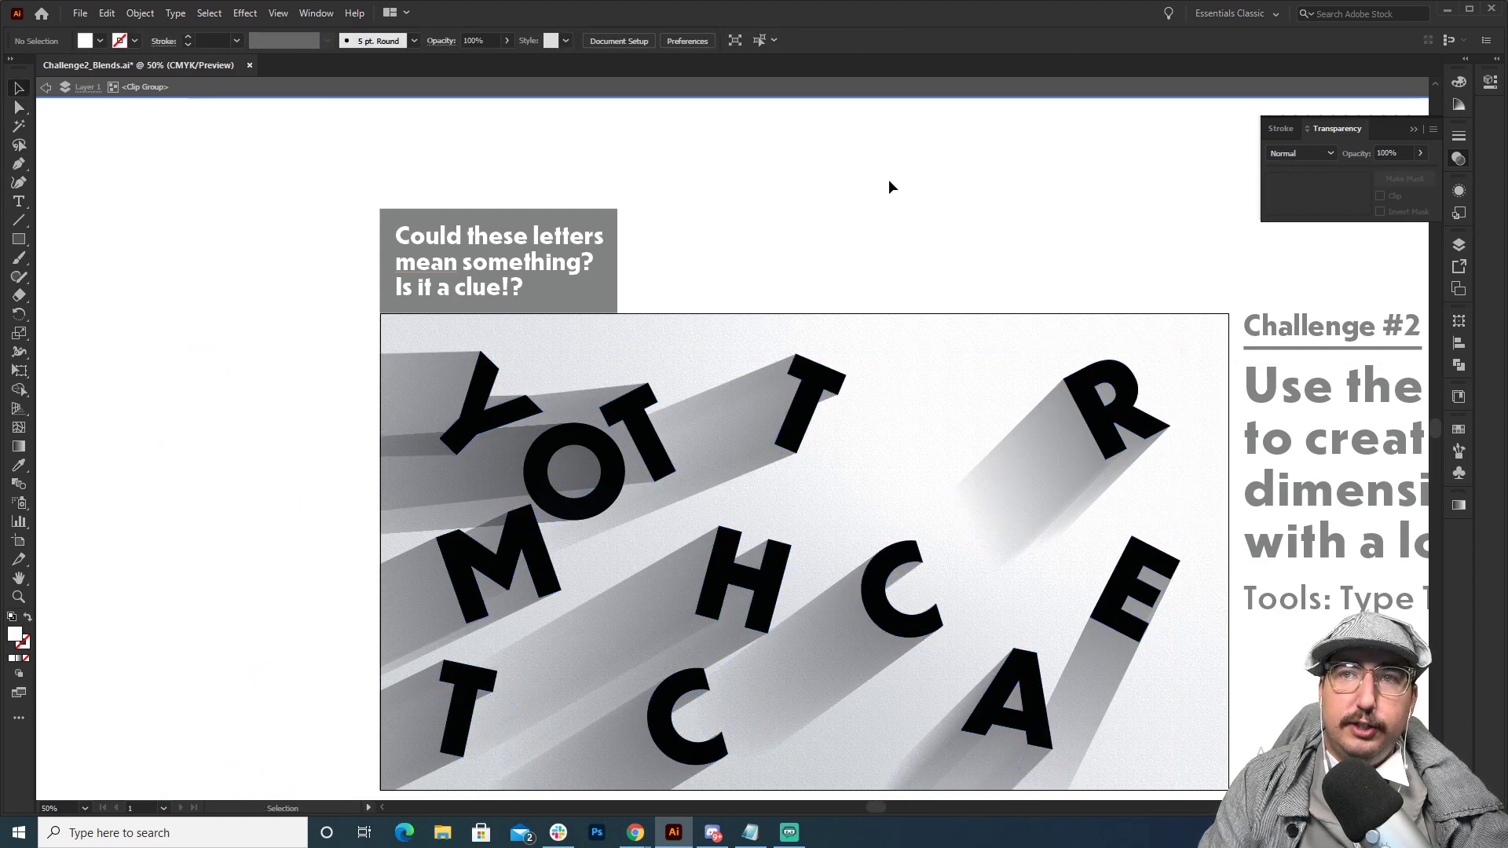
pyautogui.doubleClick(818, 183)
pyautogui.keyDown('ctrl'); pyautogui.keyDown('alt'); pyautogui.click(730, 414); pyautogui.keyUp('alt'); pyautogui.keyUp('ctrl')
pyautogui.moveTo(719, 383); pyautogui.dragTo(596, 357)
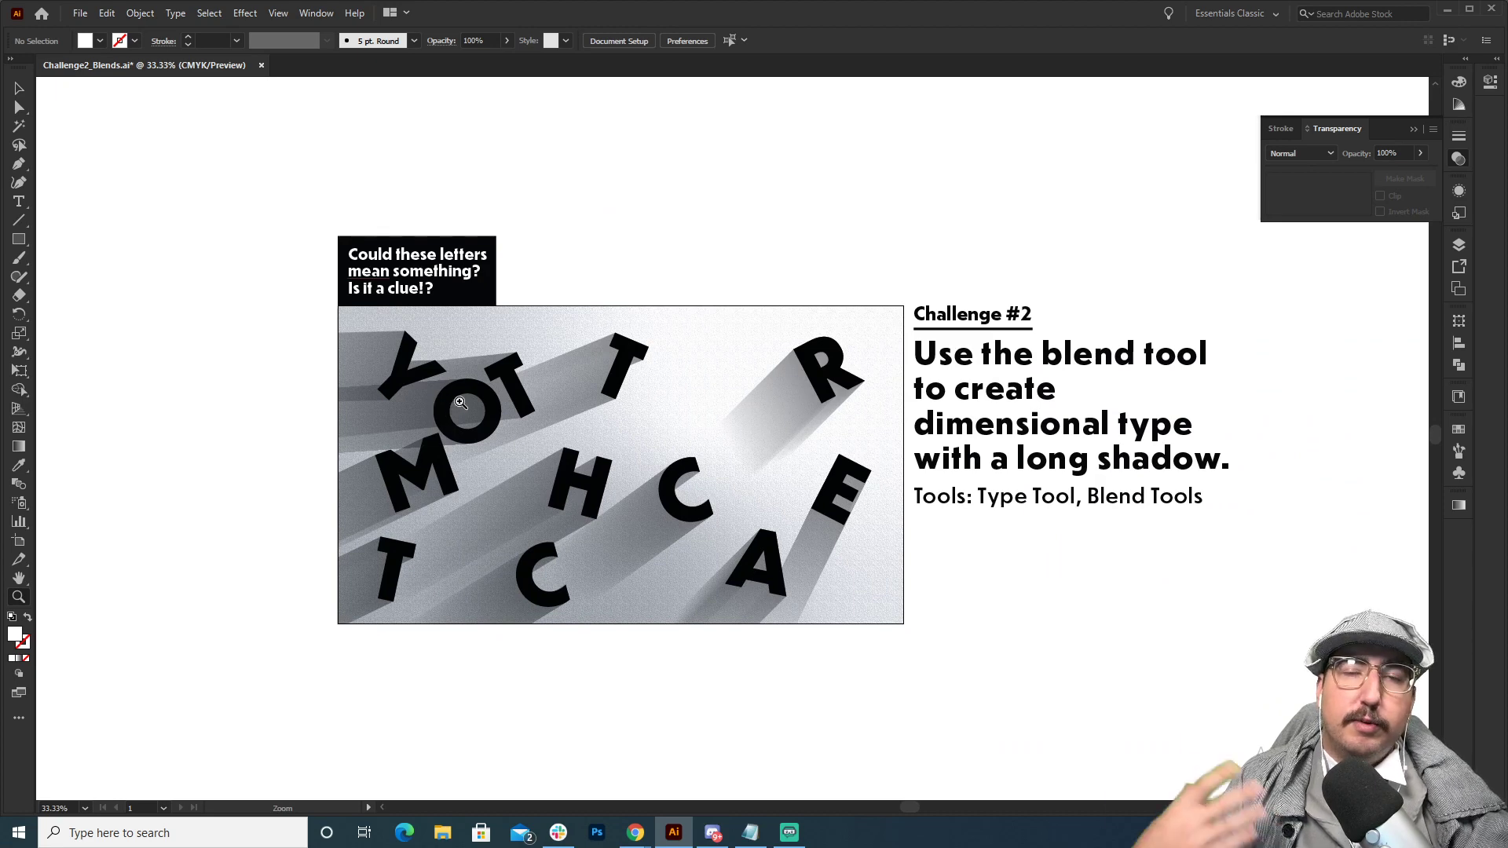
# Undo the moves of the O group and its white shadow end, and exit isolation mode.
pyautogui.hotkey('ctrl', 'z')
pyautogui.hotkey('ctrl', 'z')
pyautogui.hotkey('ctrl', 'z')
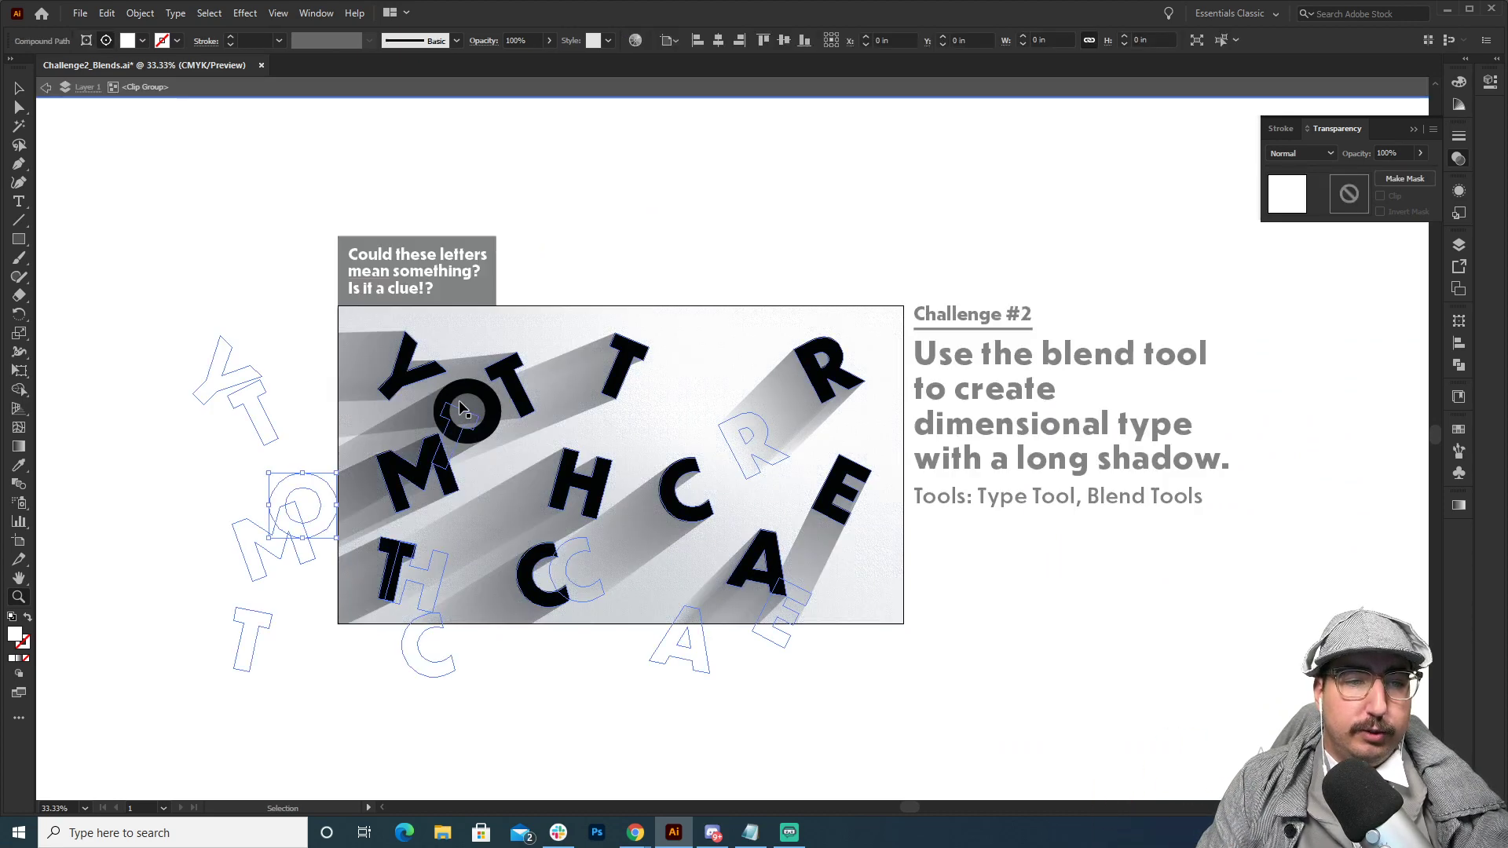
pyautogui.press('v')
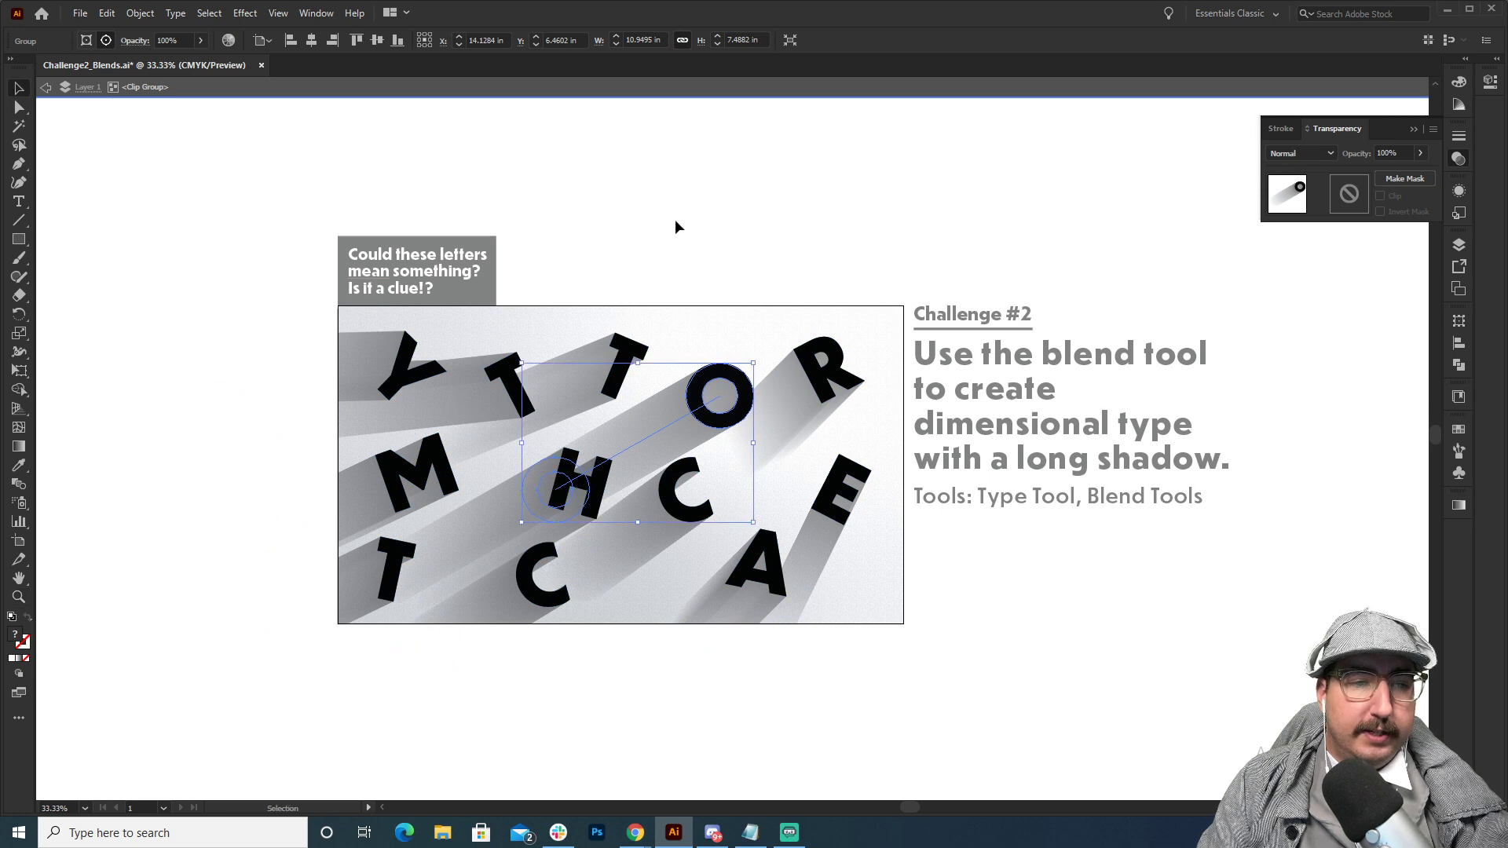
pyautogui.doubleClick(676, 223)
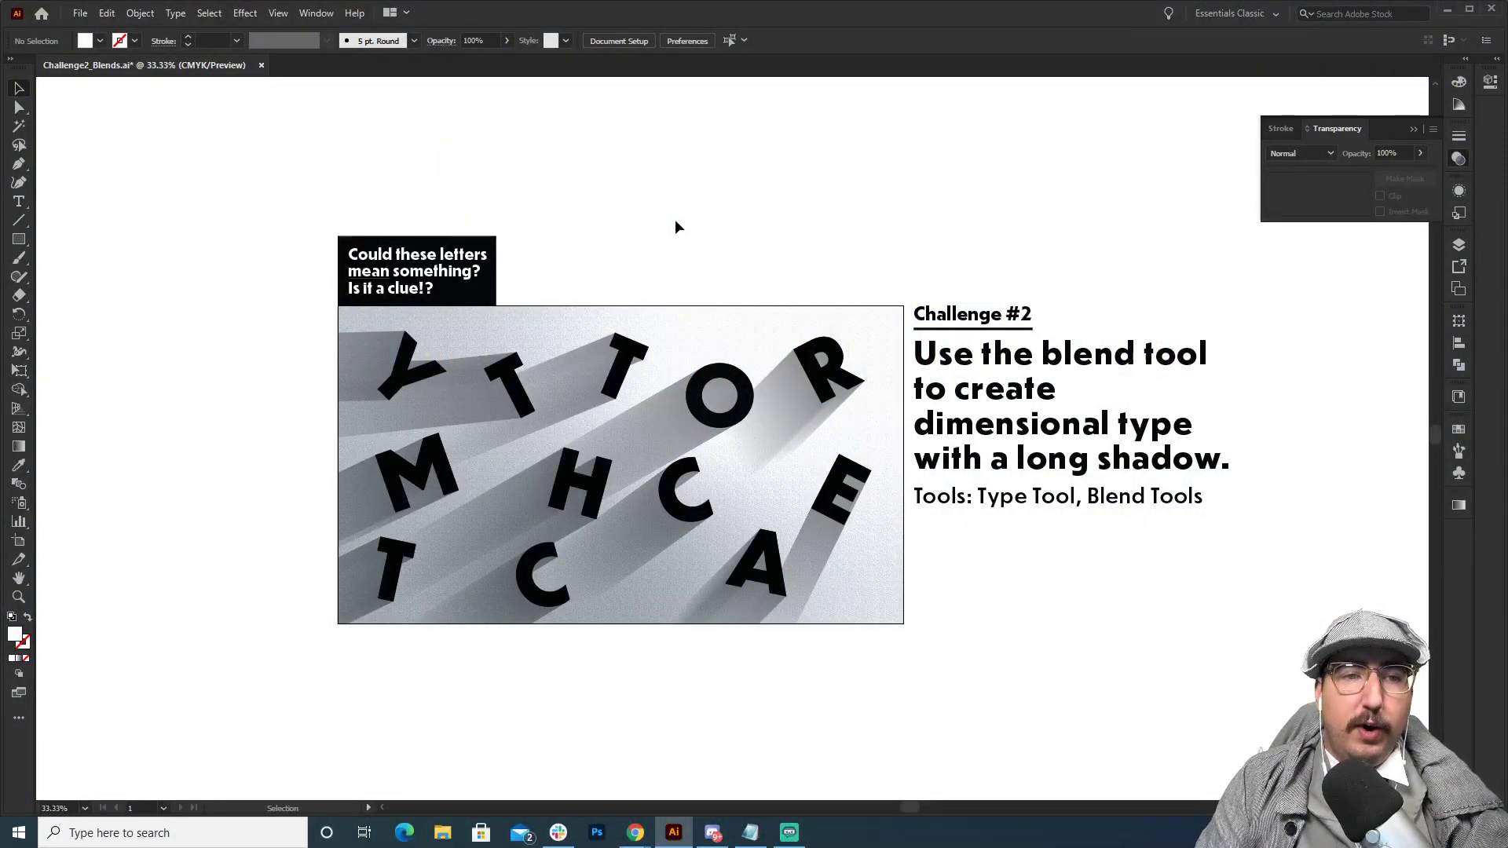
# Isolate the O's group inside the clipped artwork.
pyautogui.click(693, 417)
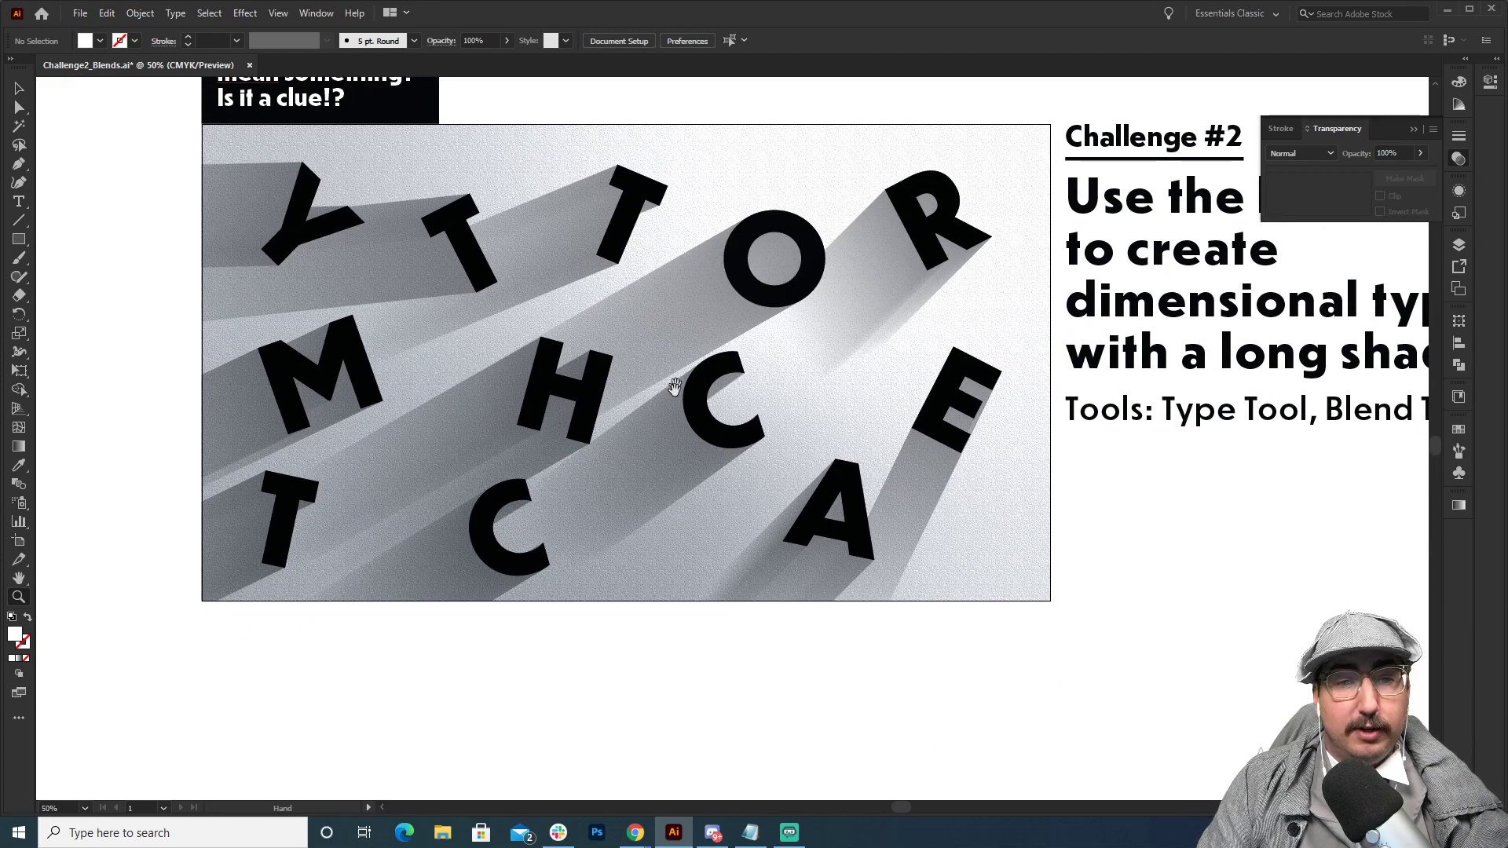
pyautogui.moveTo(676, 396); pyautogui.dragTo(642, 540)
pyautogui.moveTo(650, 445); pyautogui.dragTo(662, 542)
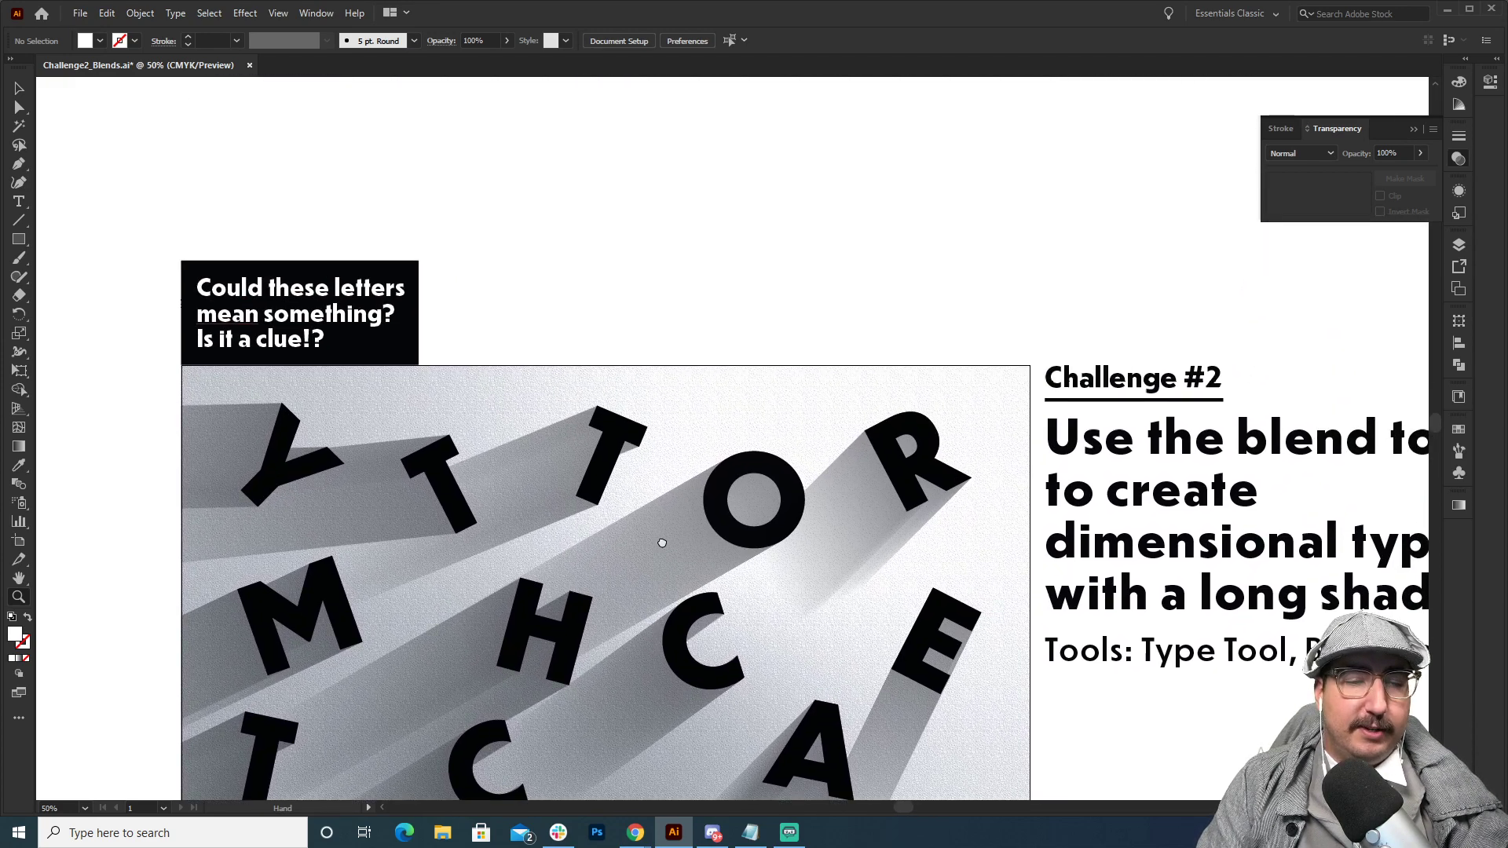
pyautogui.moveTo(636, 348); pyautogui.dragTo(659, 209)
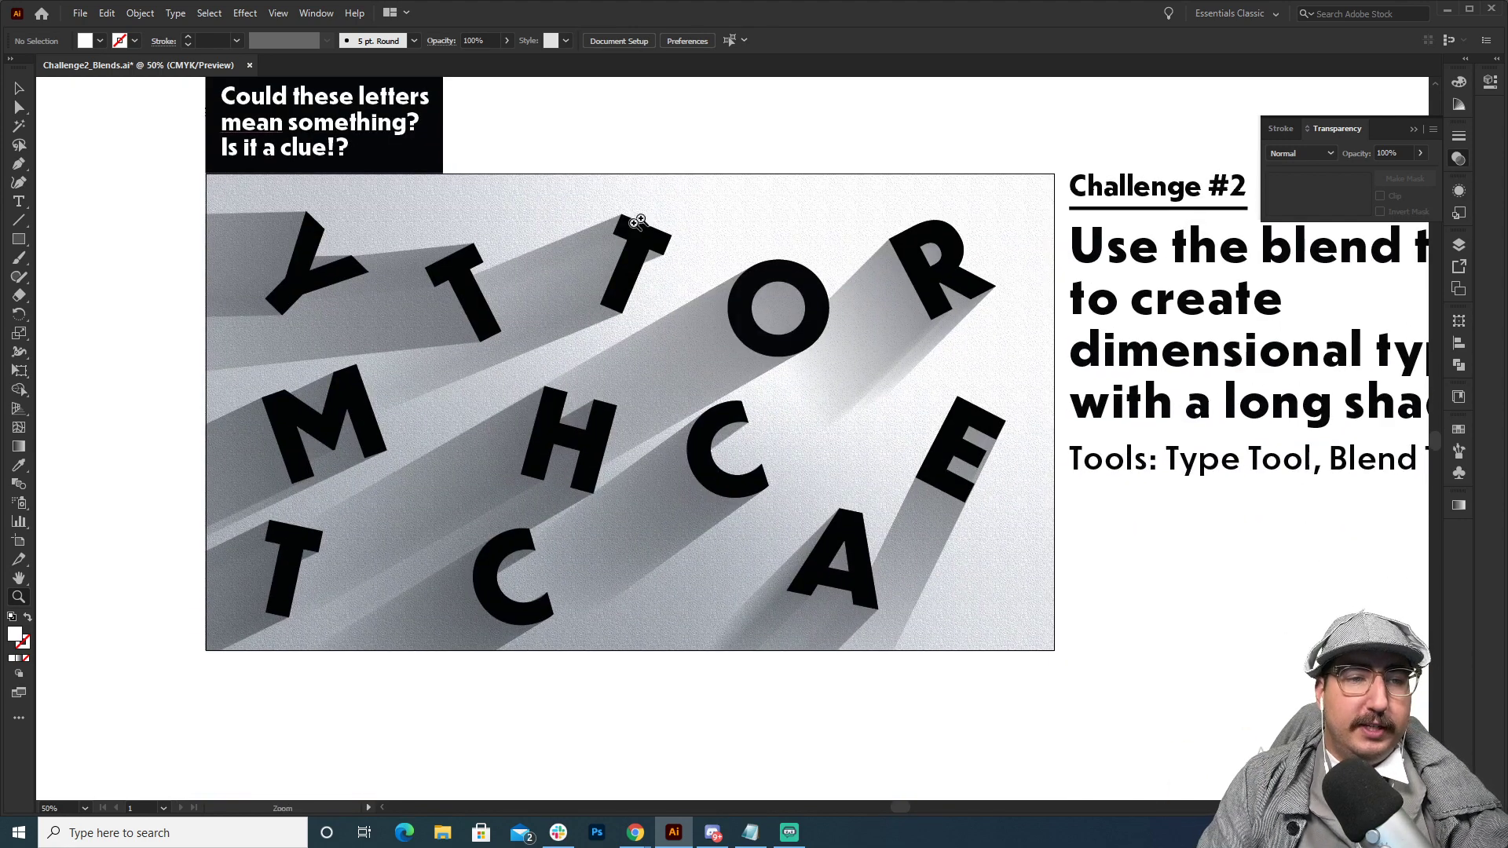
pyautogui.press('v')
pyautogui.click(752, 345)
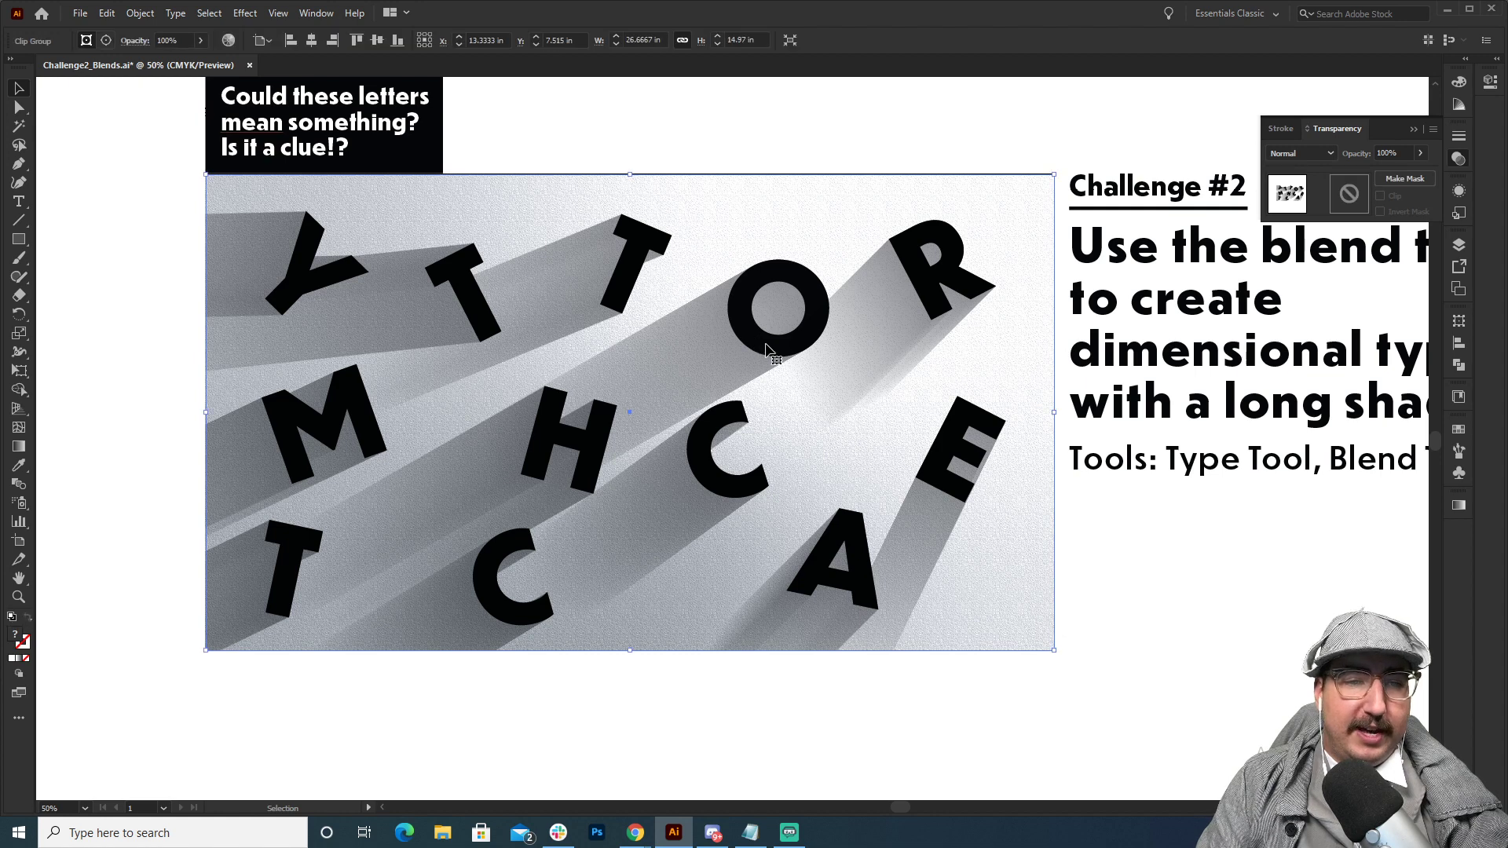
pyautogui.doubleClick(768, 347)
pyautogui.click(781, 328)
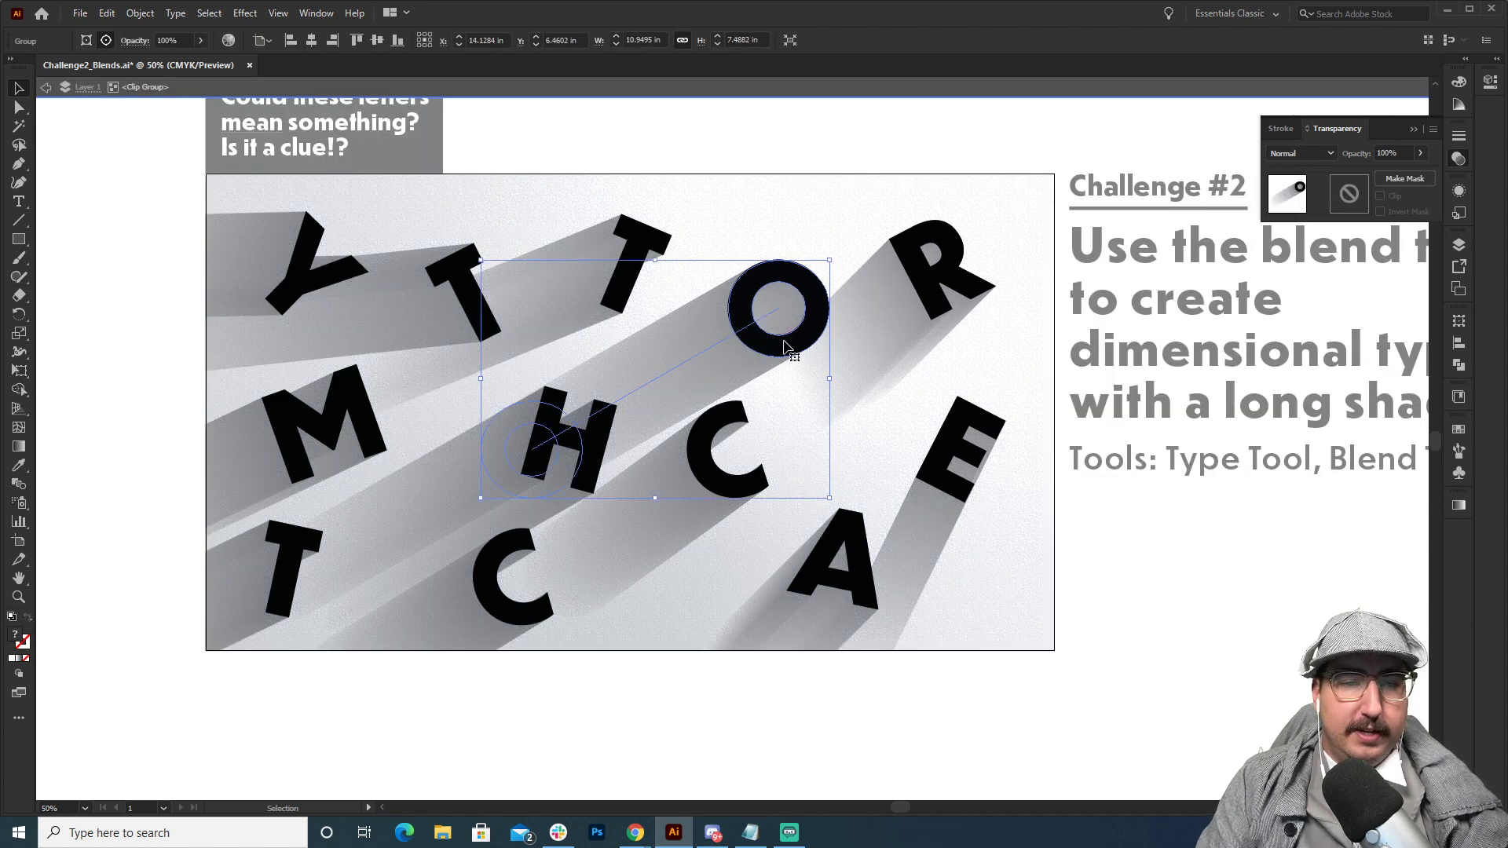
pyautogui.doubleClick(812, 284)
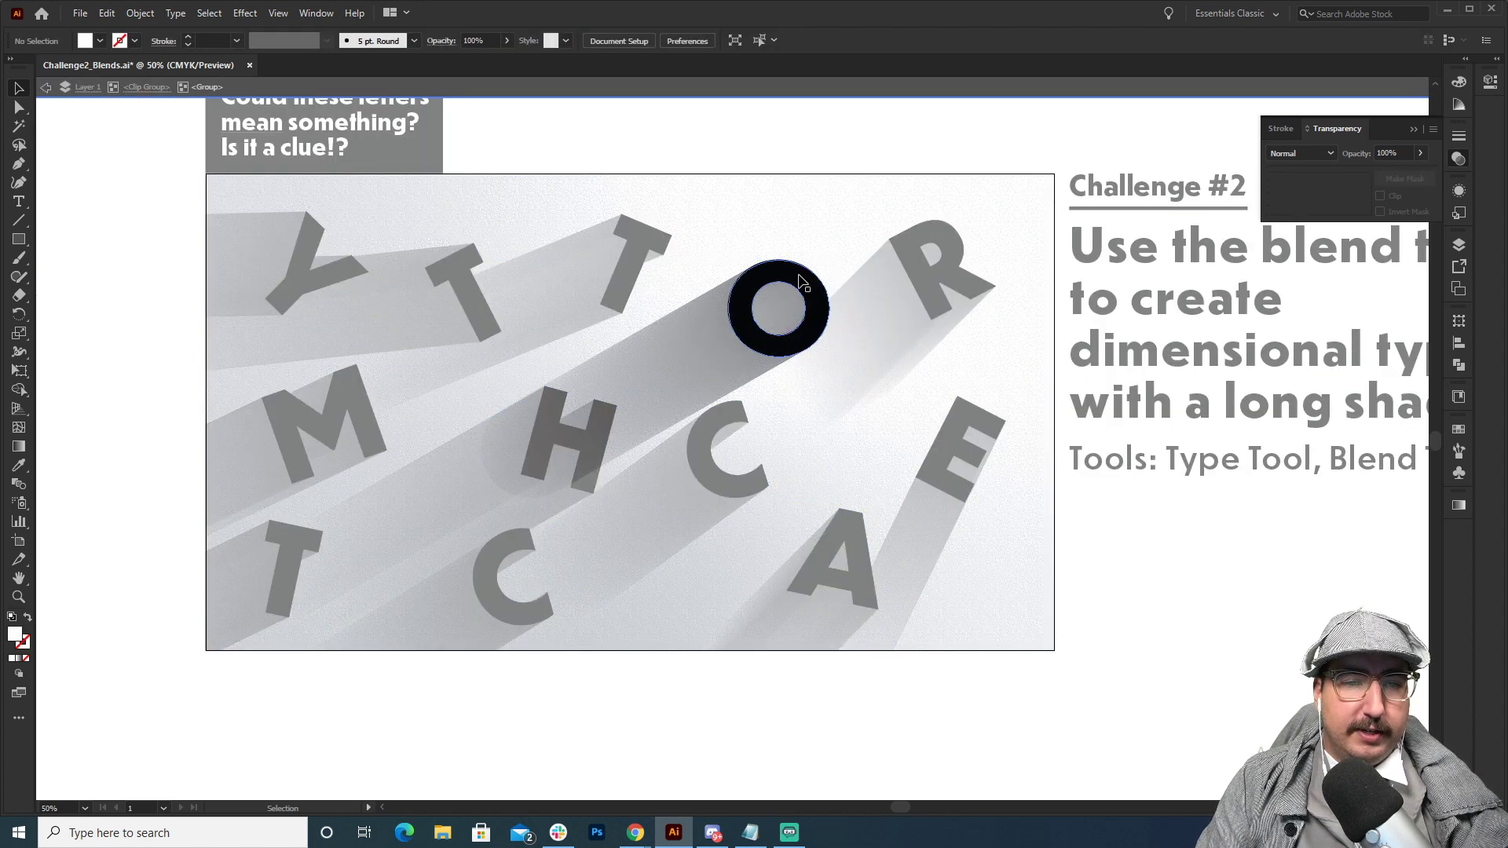
# Copy the black O from its group, exit isolation, and paste it on the empty canvas below the artboard.
pyautogui.click(813, 284)
pyautogui.doubleClick(811, 141)
pyautogui.scroll(-6, 819, 357)
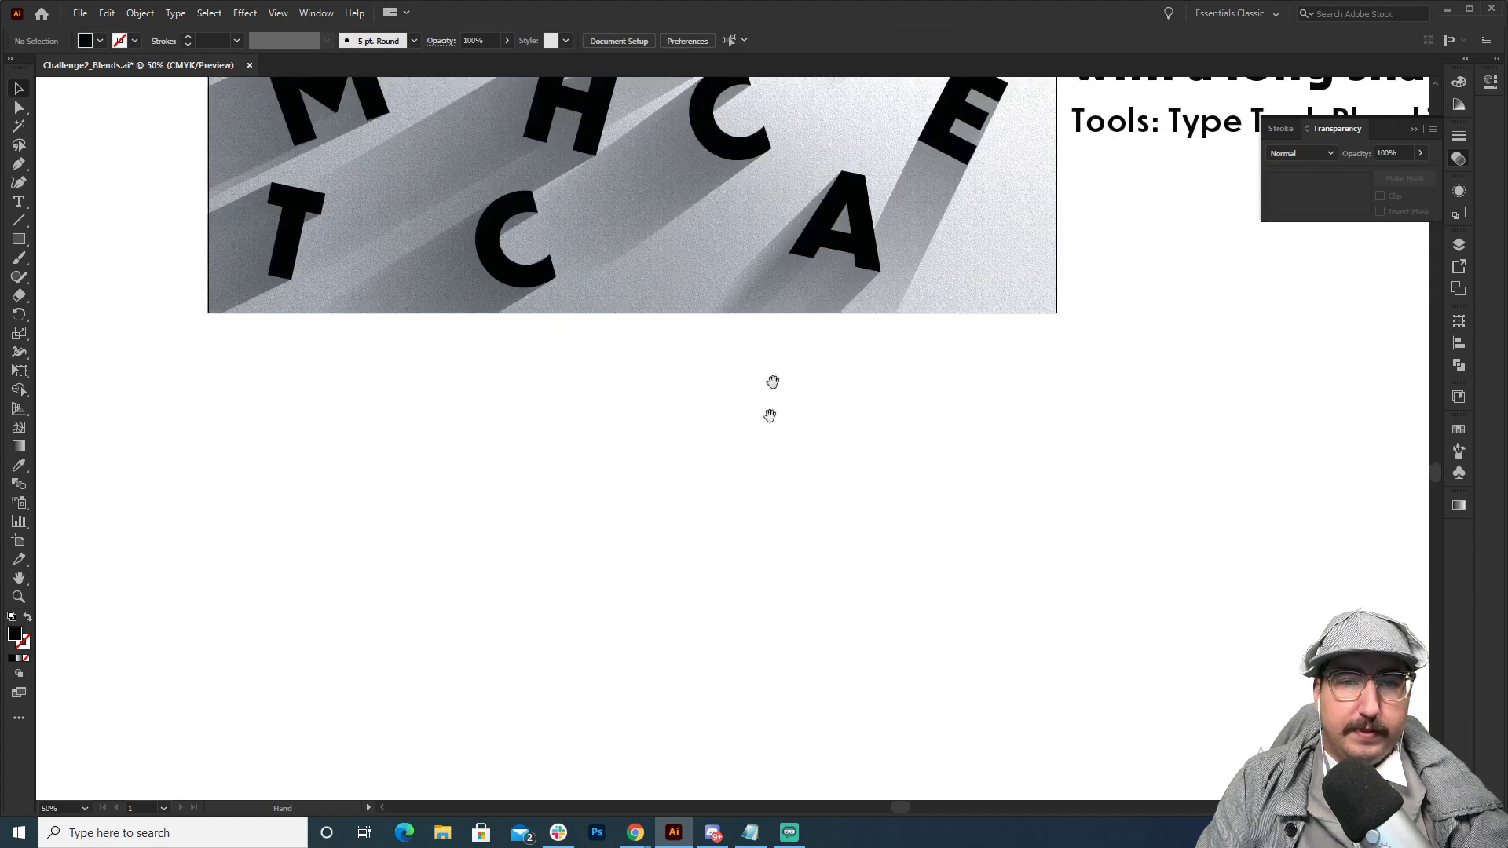
pyautogui.hotkey('ctrl', 'v')
pyautogui.click(854, 345)
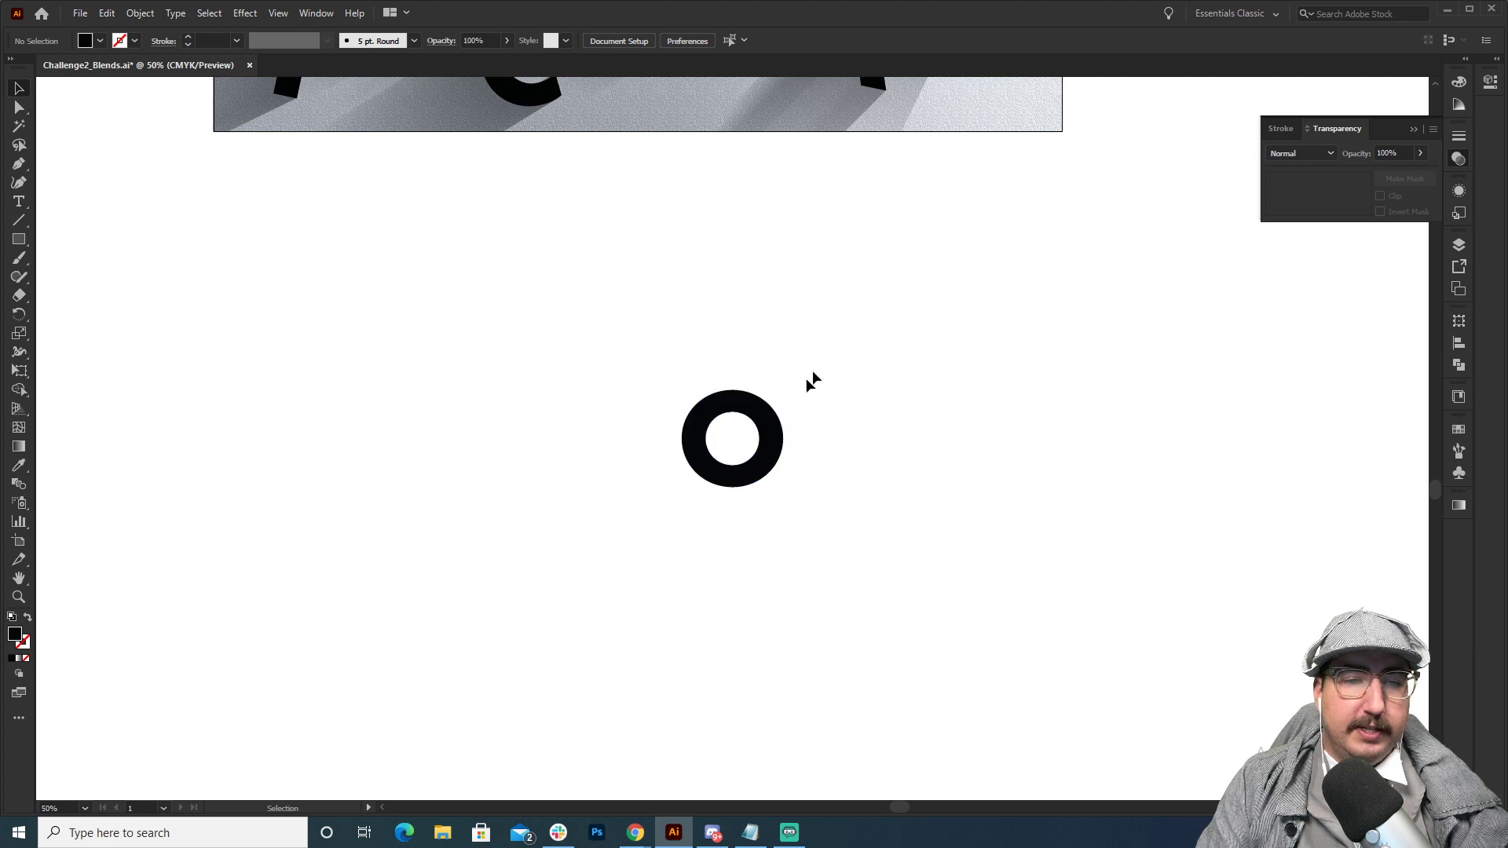
# Duplicate the pasted O to the side to form a row of three, and fill the middle one with magenta.
pyautogui.keyDown('alt'); pyautogui.moveTo(767, 428); pyautogui.dragTo(951, 402); pyautogui.keyUp('alt')
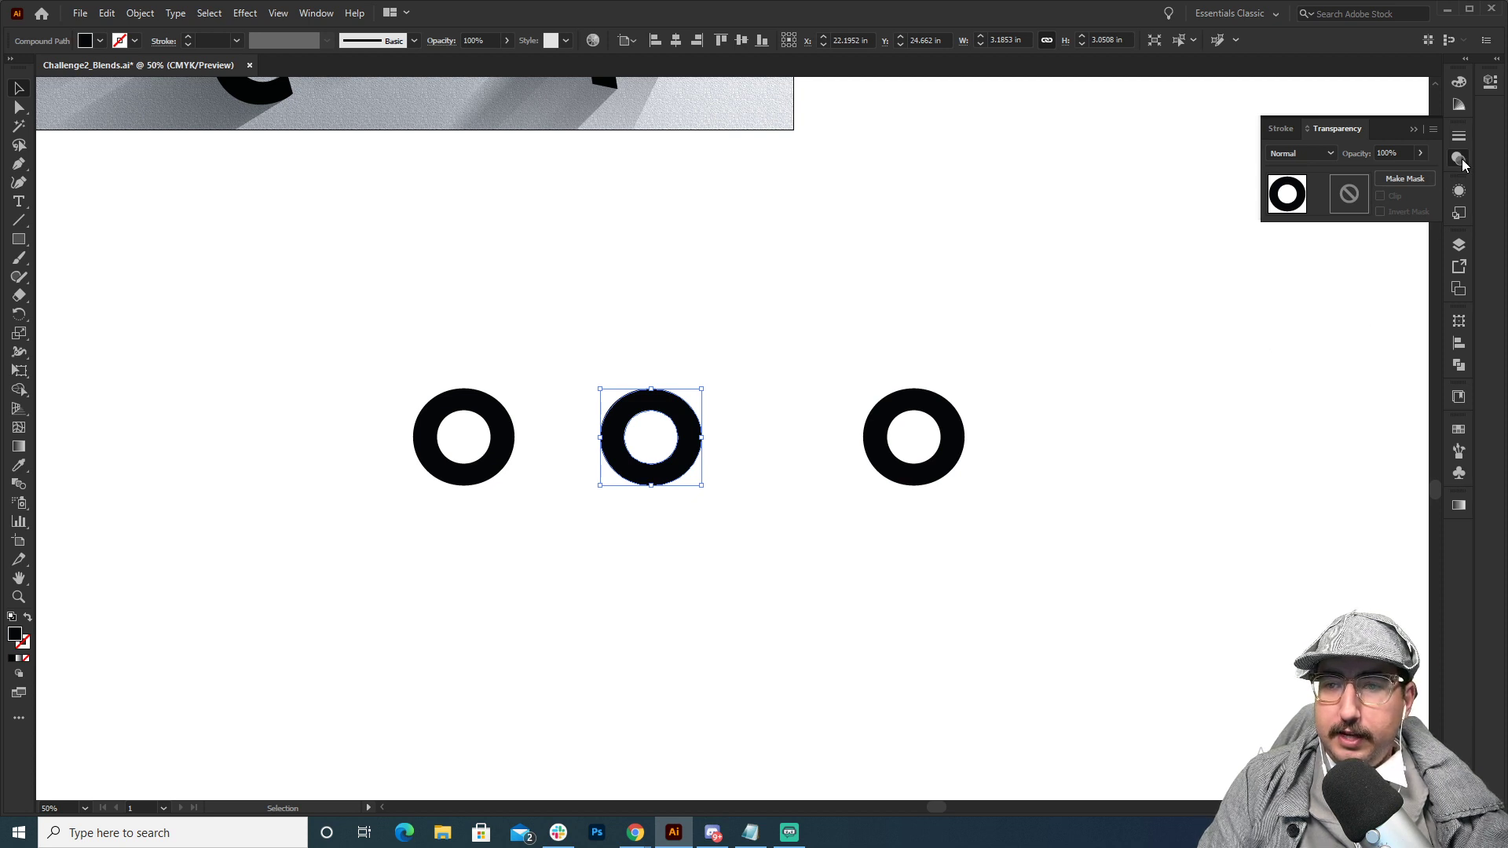
pyautogui.click(1459, 430)
pyautogui.click(1362, 474)
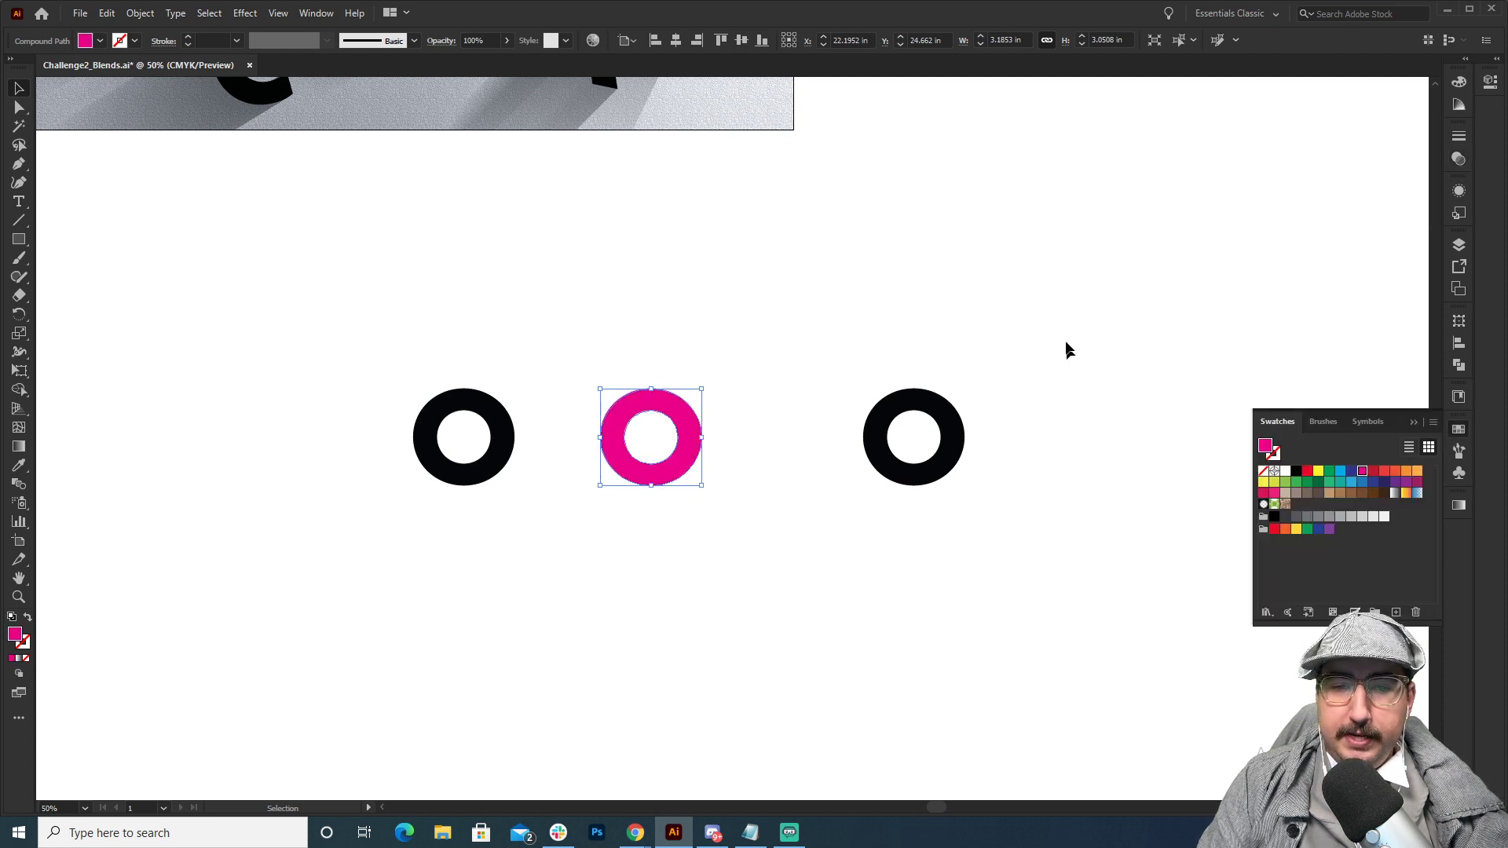
# Fill the rightmost O in the row of copies with cyan.
pyautogui.click(951, 456)
pyautogui.click(1340, 473)
pyautogui.click(955, 365)
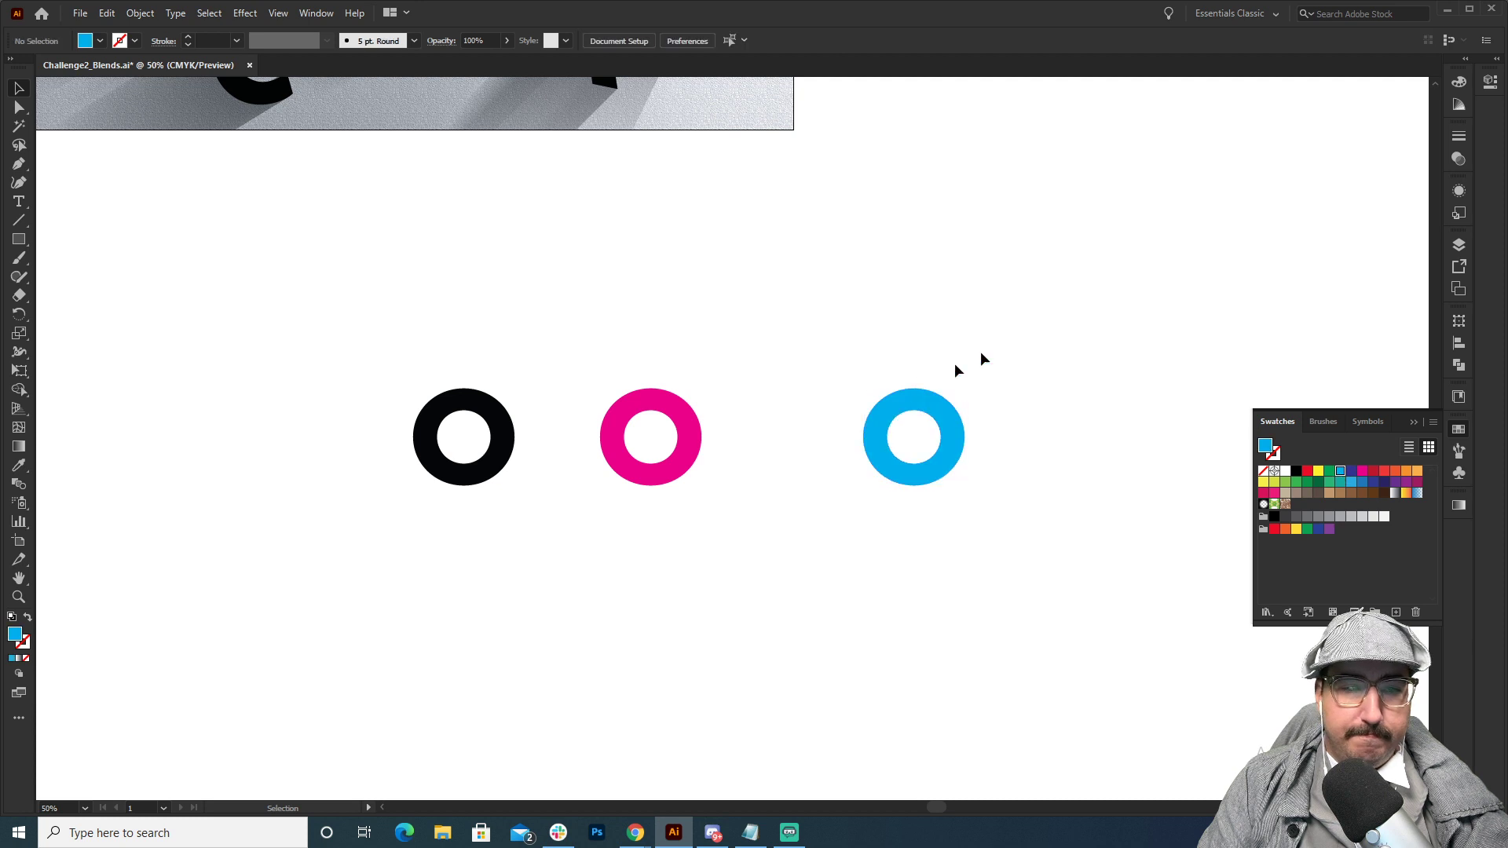
# Make a blend between the magenta O and the cyan O.
pyautogui.moveTo(822, 432); pyautogui.dragTo(634, 493)
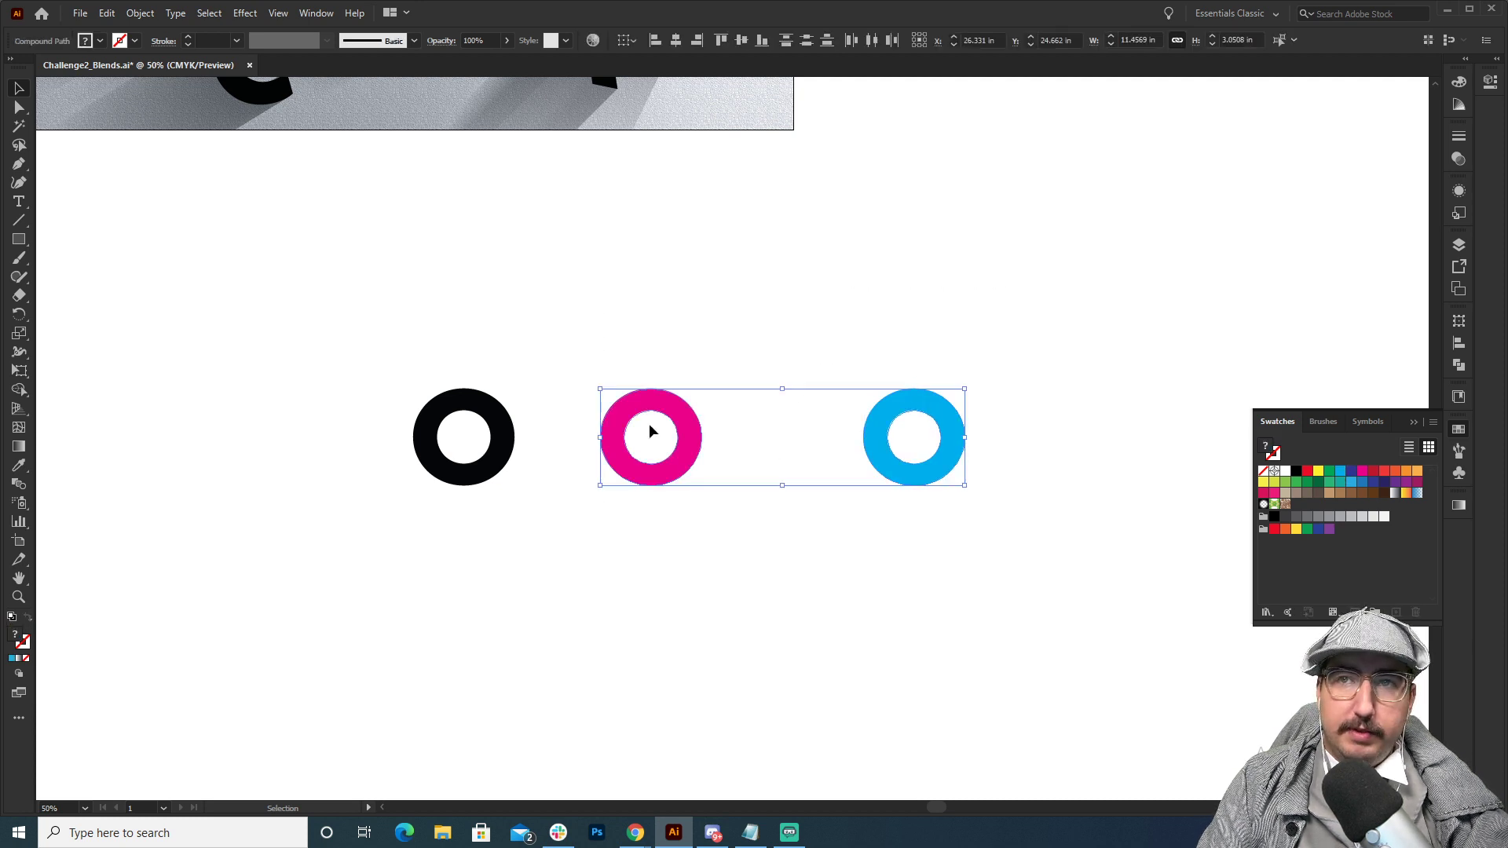
pyautogui.press('ctrl')
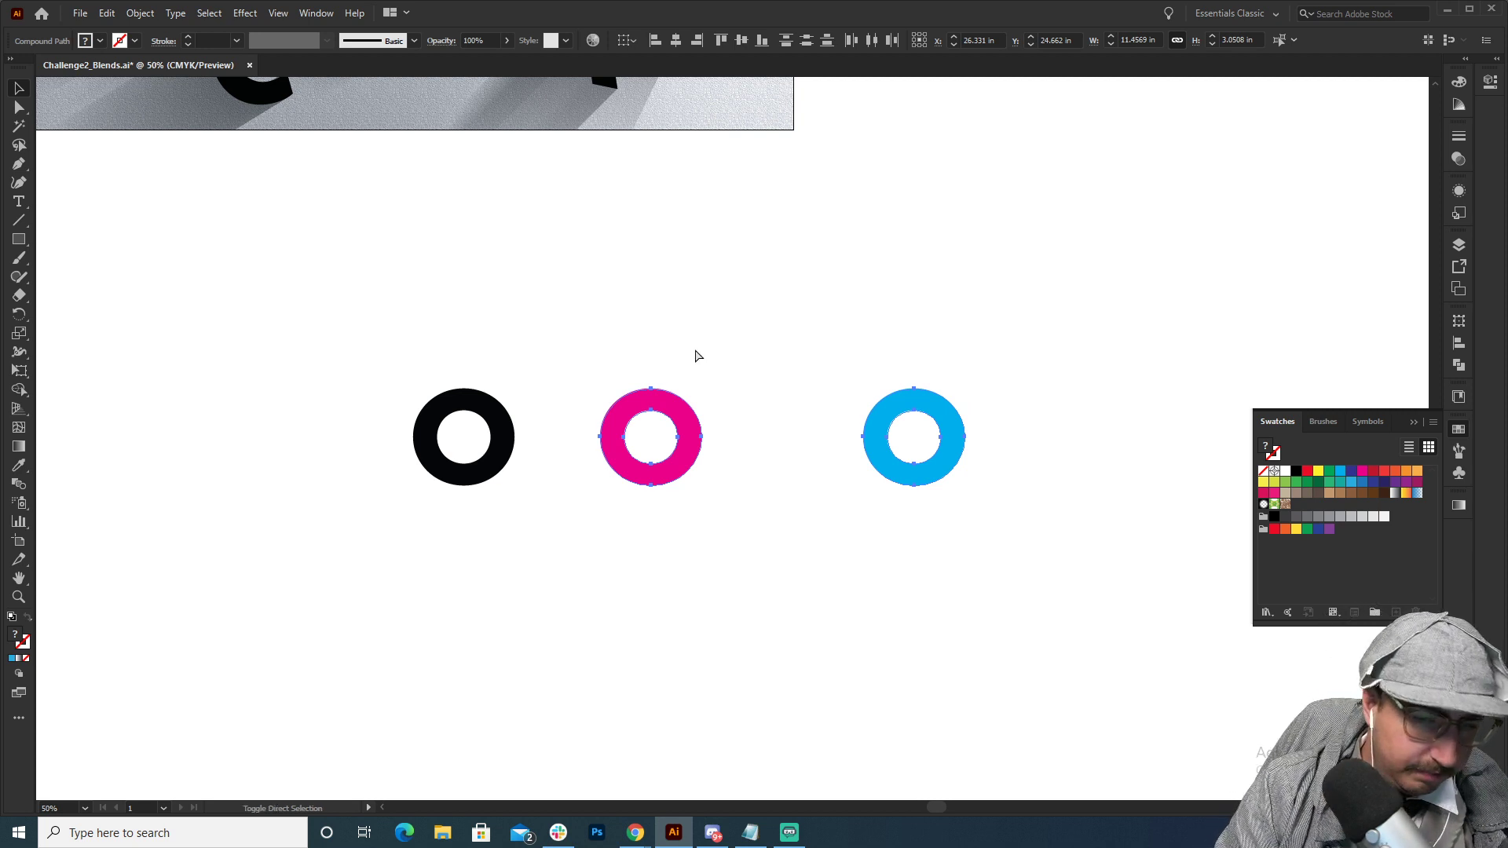
pyautogui.moveTo(670, 354); pyautogui.dragTo(1006, 542)
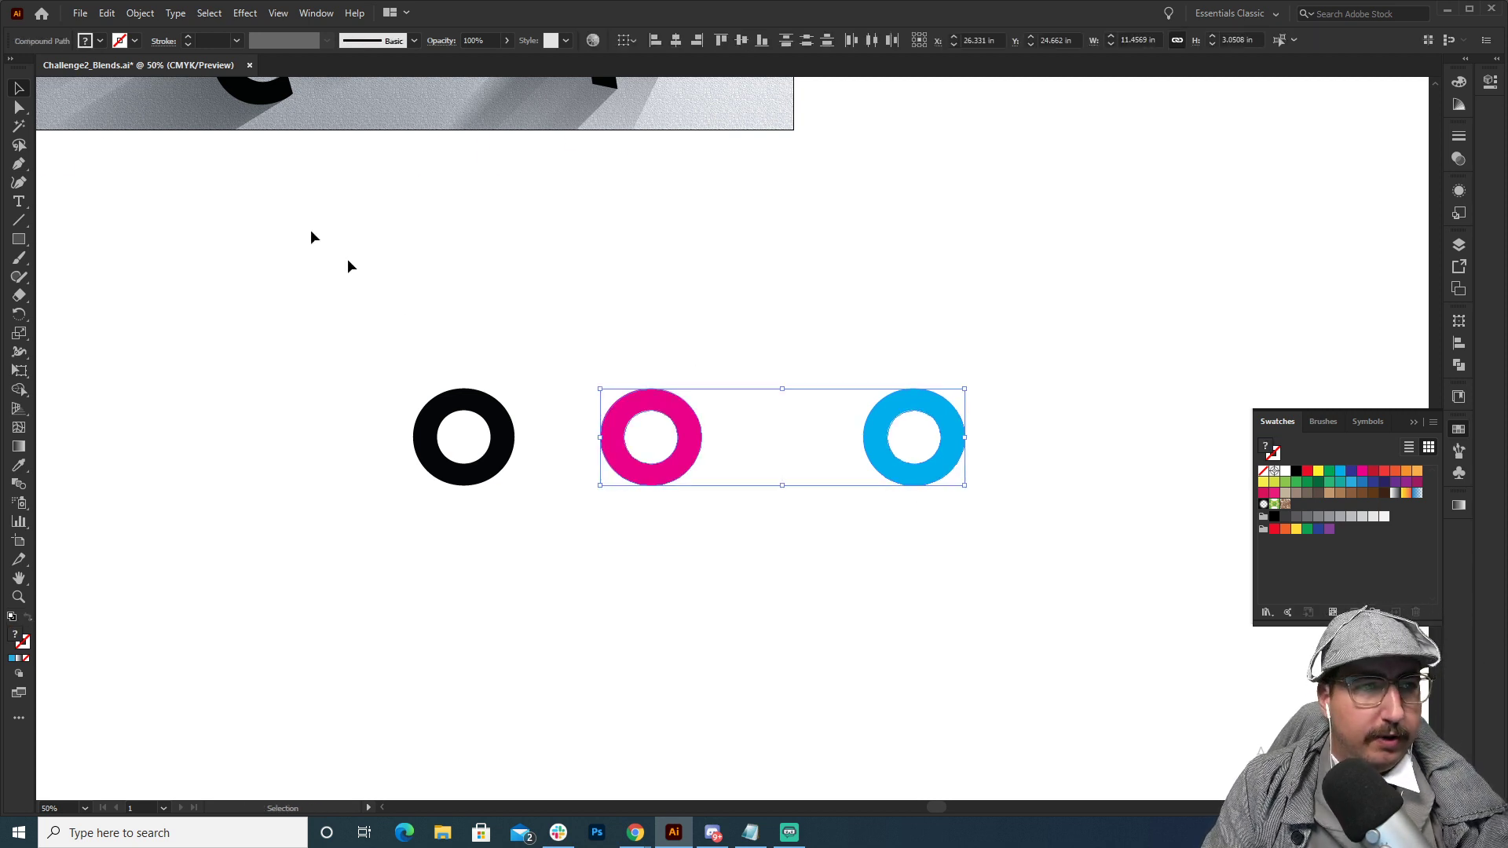
pyautogui.click(139, 14)
pyautogui.moveTo(226, 444)
pyautogui.click(385, 439)
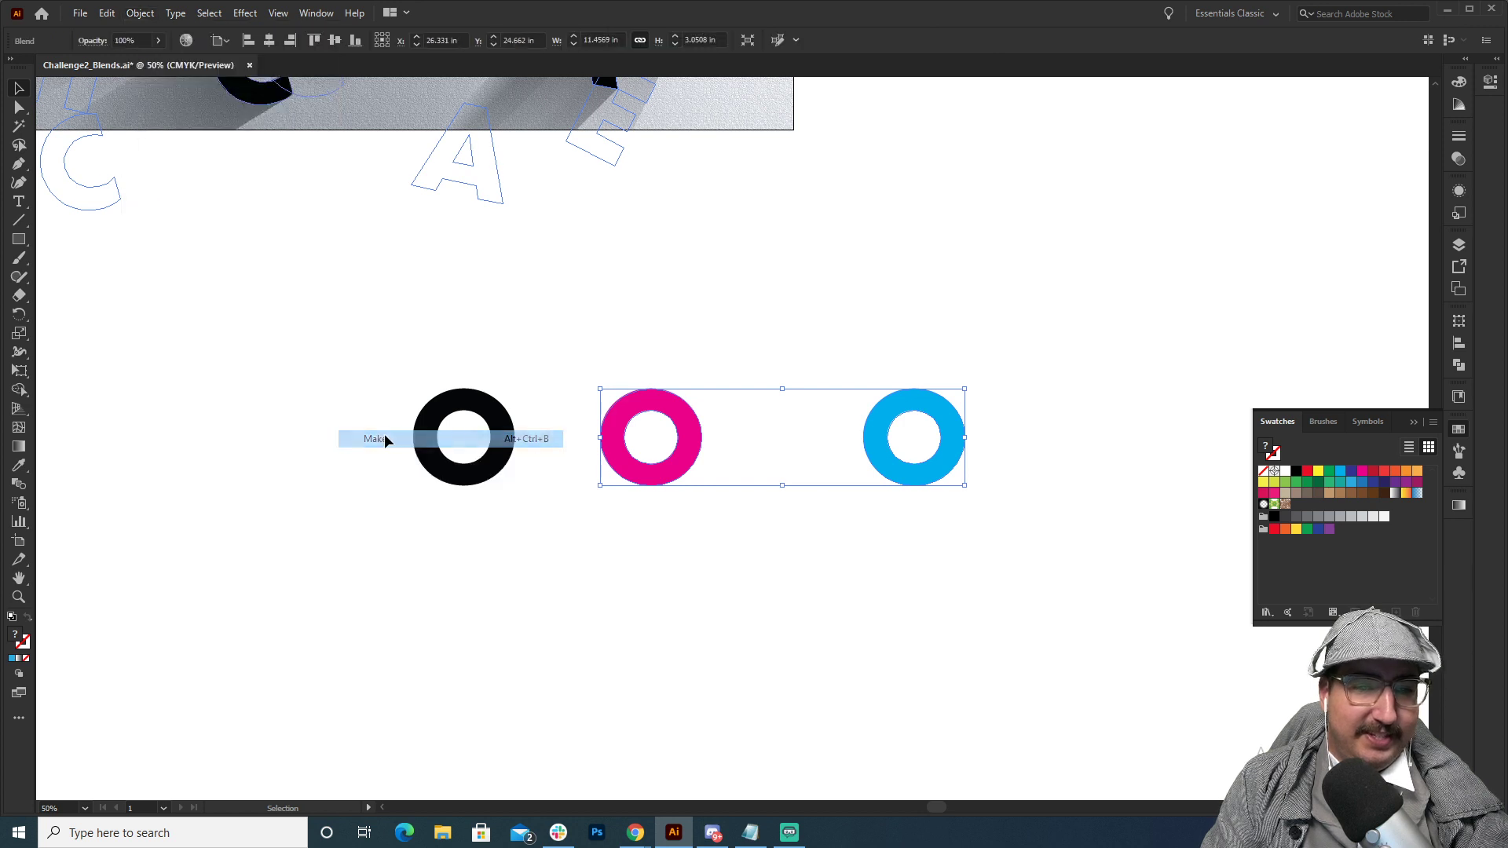
pyautogui.click(601, 269)
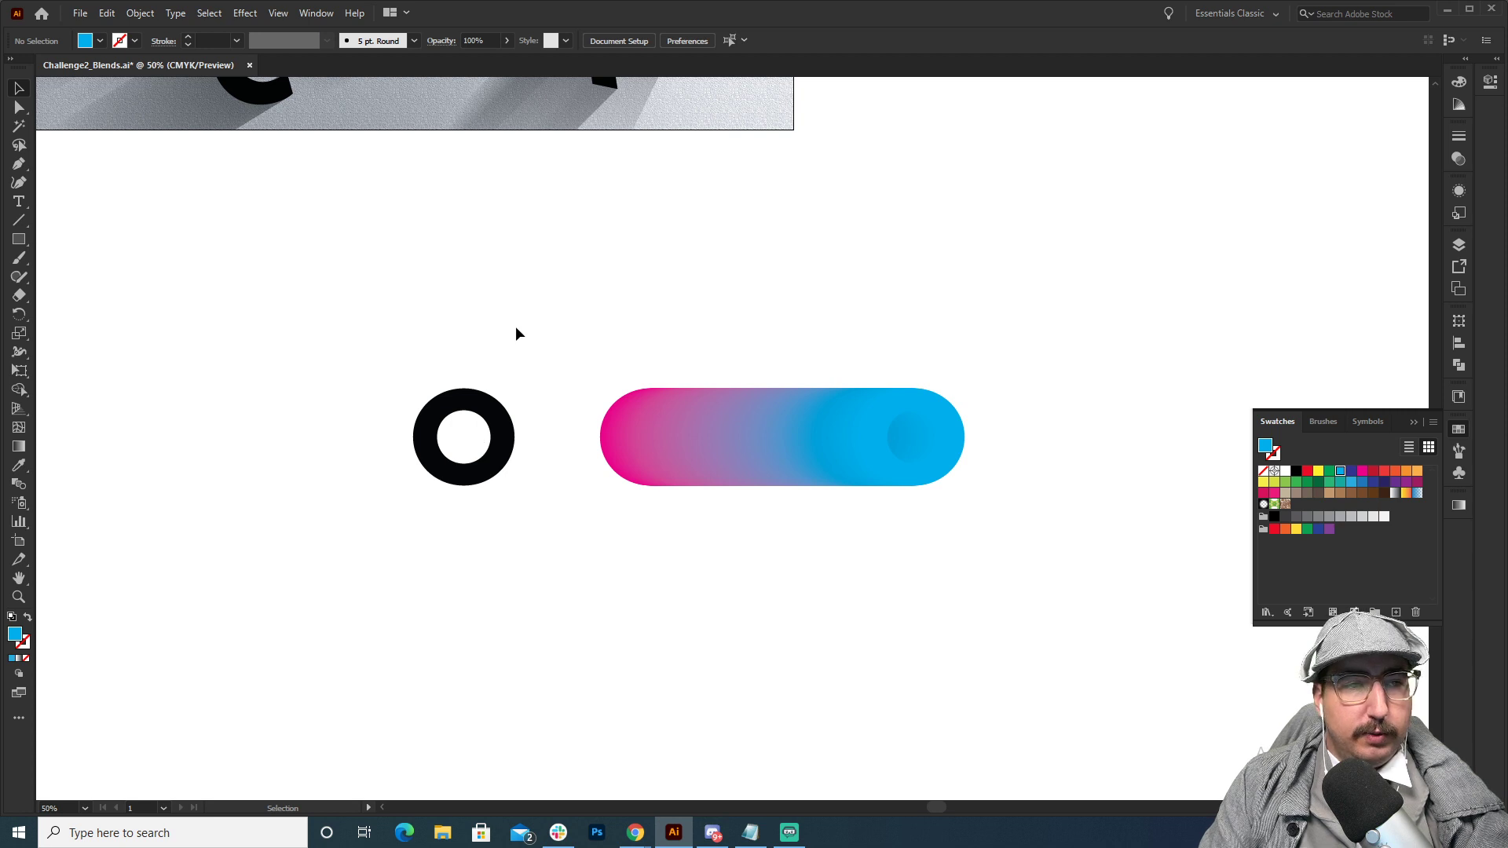
# Draw an open S-shaped curve from the black O's centre downward with the Pen tool, with a cyan stroke and no fill.
pyautogui.press('p')
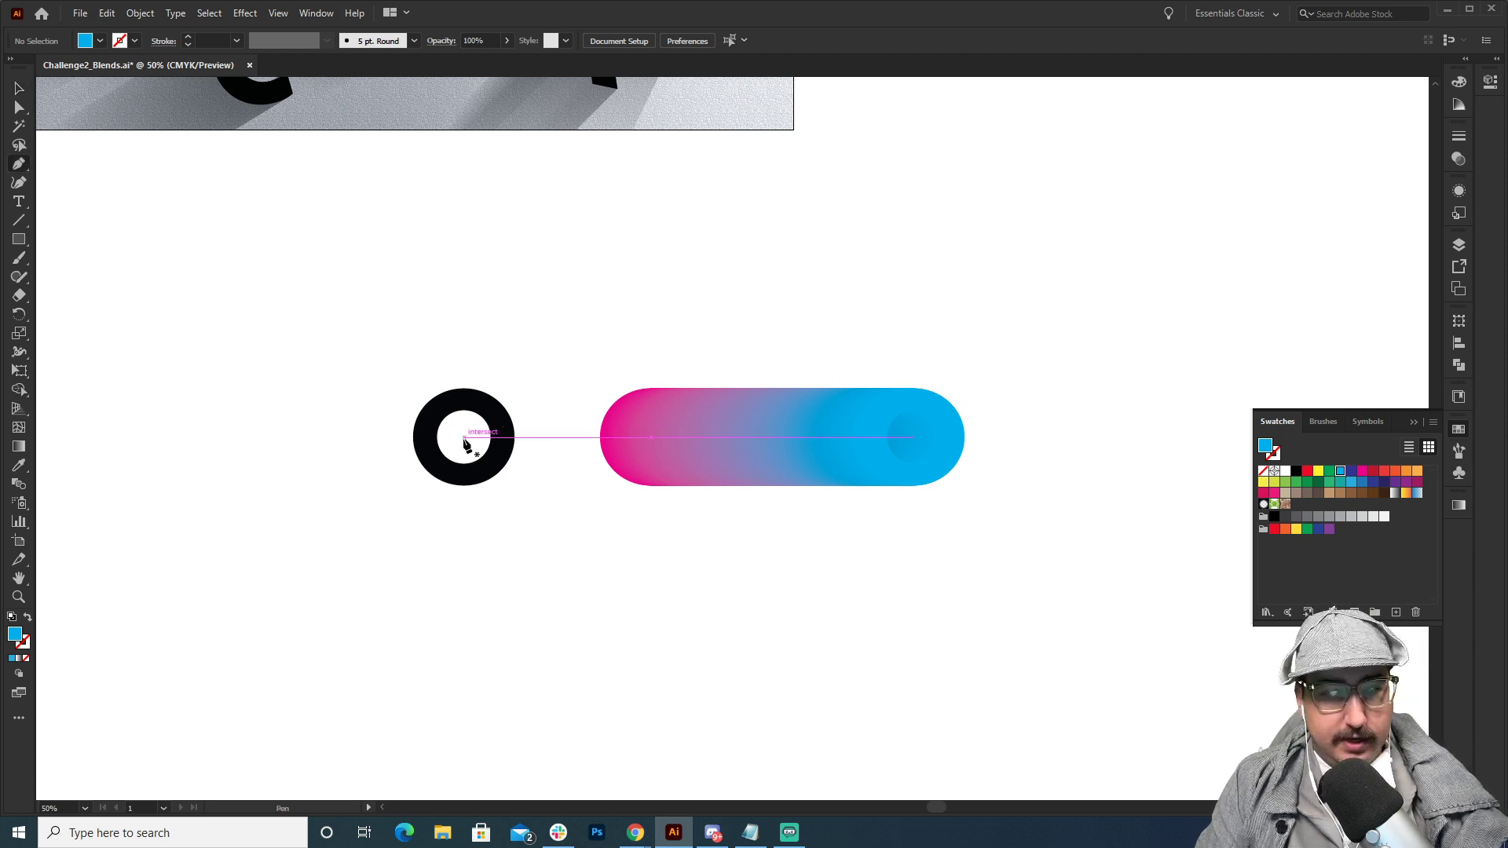
pyautogui.moveTo(464, 437); pyautogui.dragTo(527, 437)
pyautogui.moveTo(521, 585); pyautogui.dragTo(434, 670)
pyautogui.moveTo(529, 700); pyautogui.dragTo(659, 598)
pyautogui.press('v')
pyautogui.click(617, 548)
pyautogui.click(544, 524)
pyautogui.hotkey('shift', 'x')
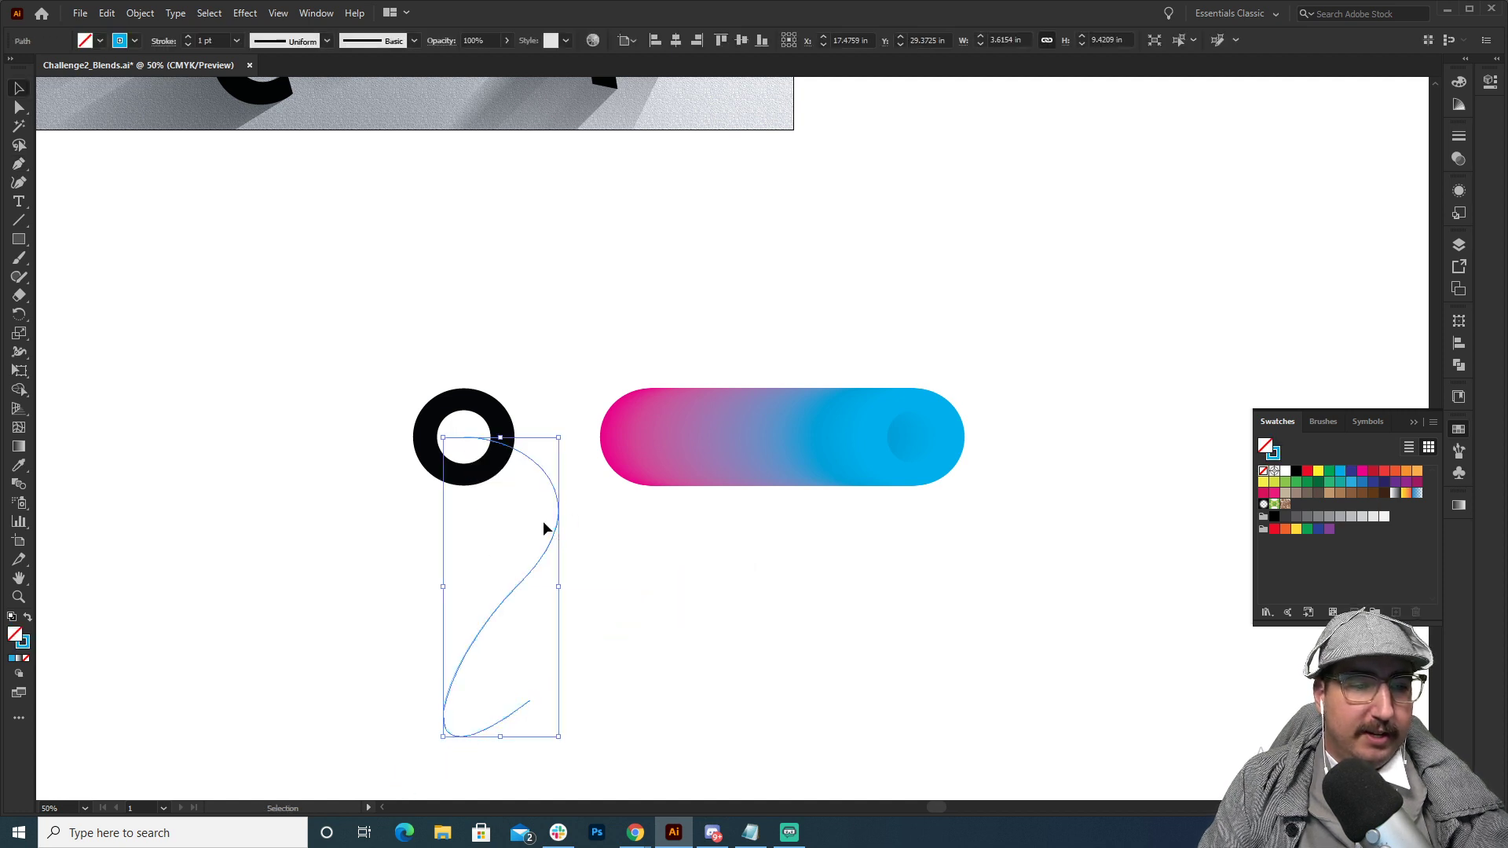
pyautogui.click(596, 546)
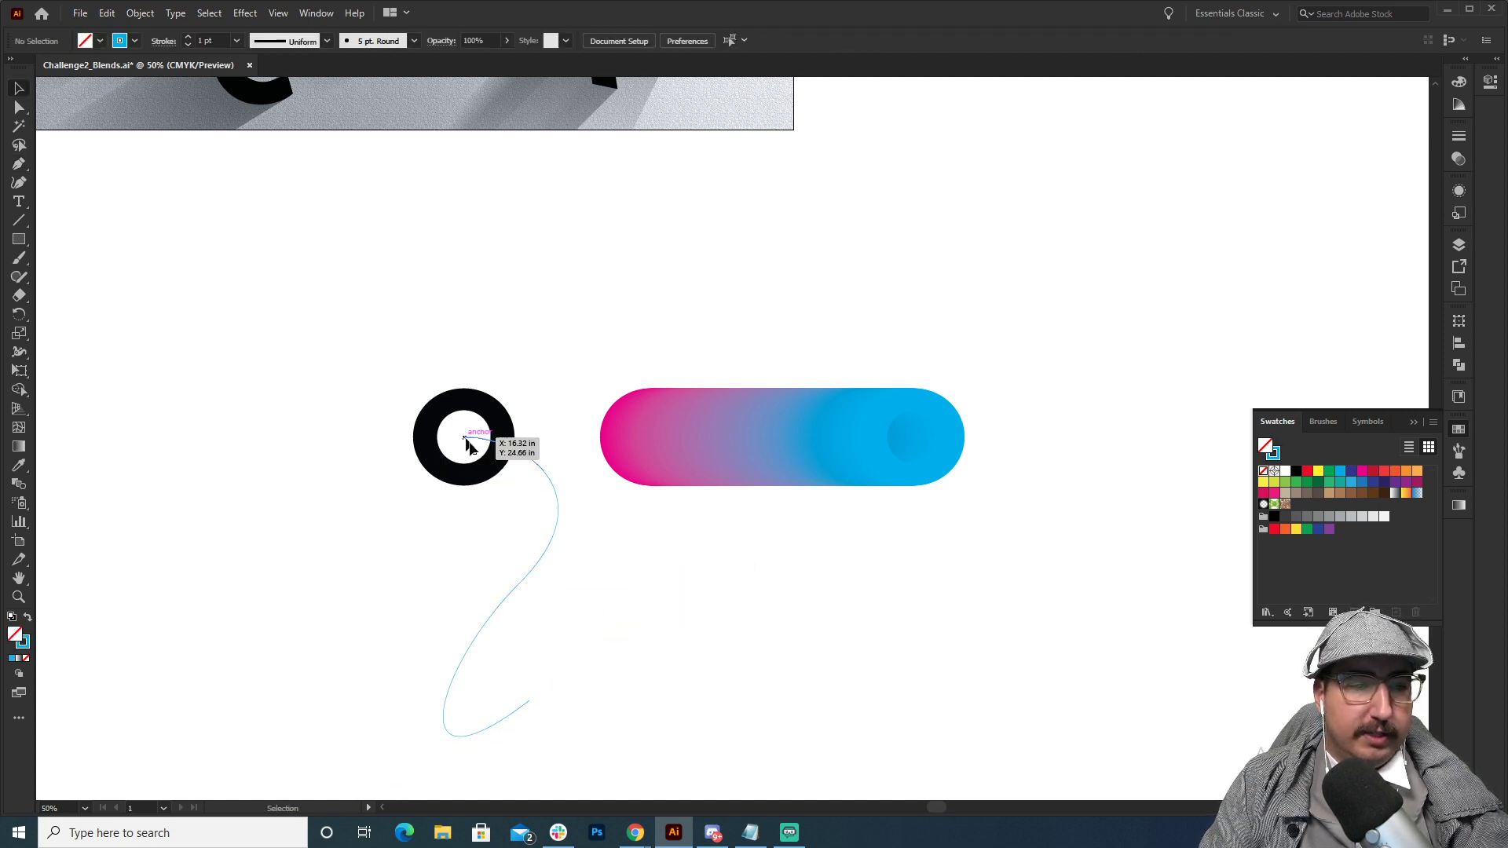
# Change the fill of the blend's cyan end O to green without releasing the blend.
pyautogui.moveTo(558, 374); pyautogui.dragTo(811, 566)
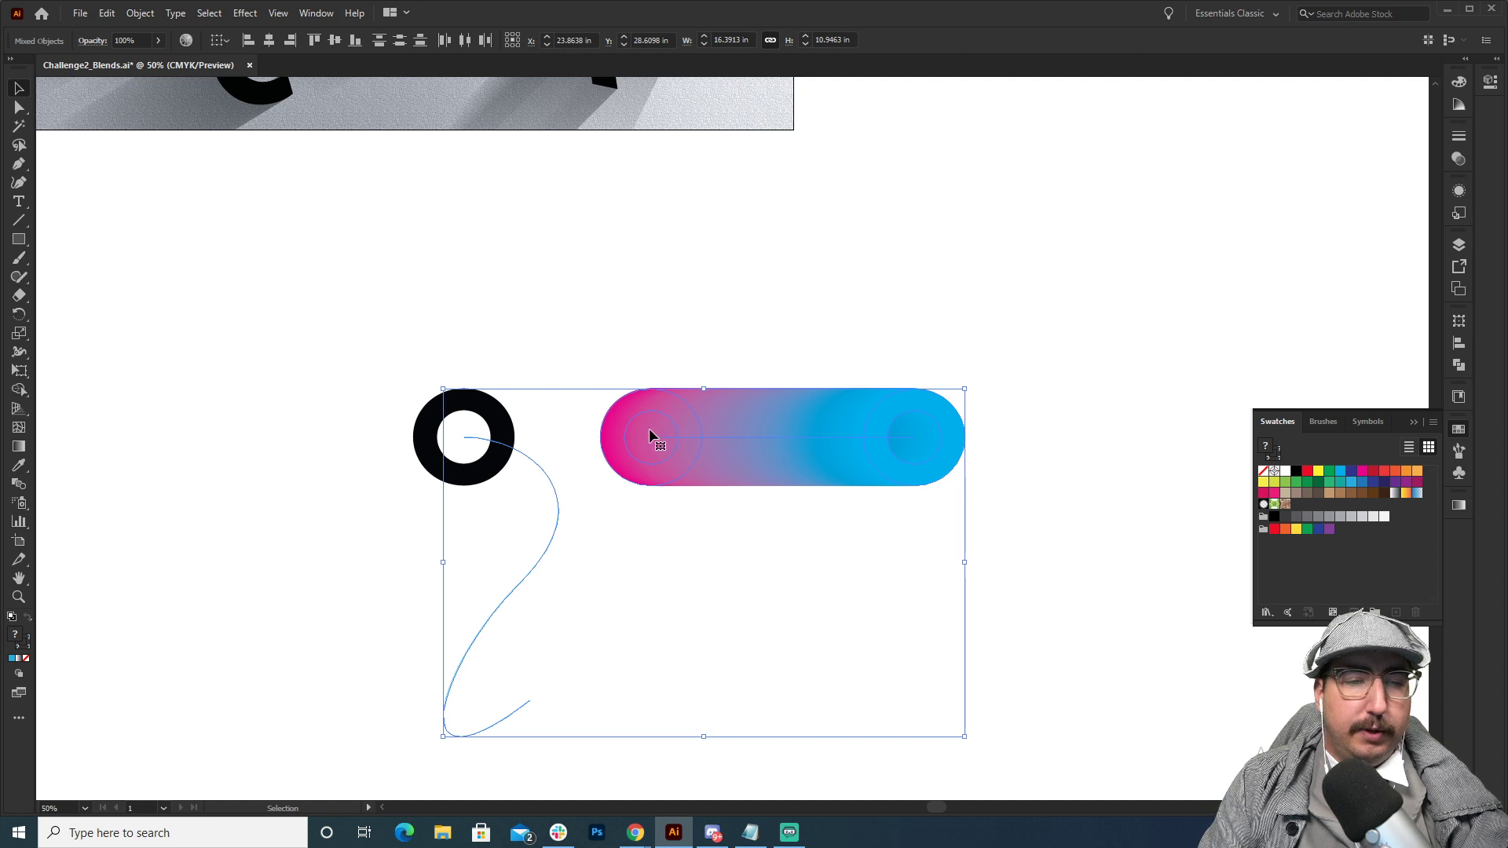
pyautogui.press('z')
pyautogui.click(761, 466)
pyautogui.click(758, 466)
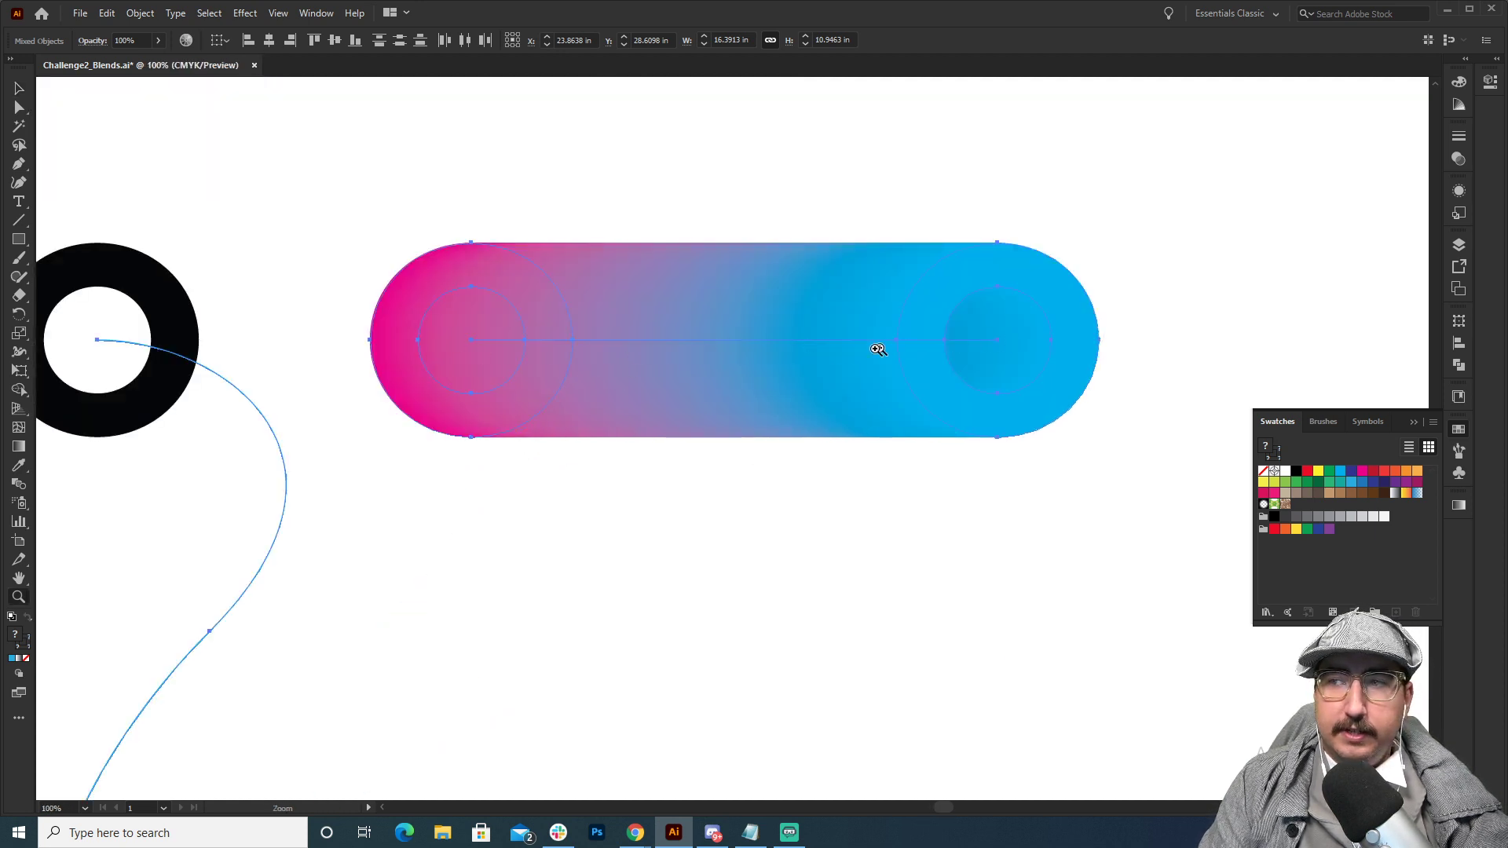
pyautogui.press('v')
pyautogui.click(1034, 201)
pyautogui.press('a')
pyautogui.click(1005, 267)
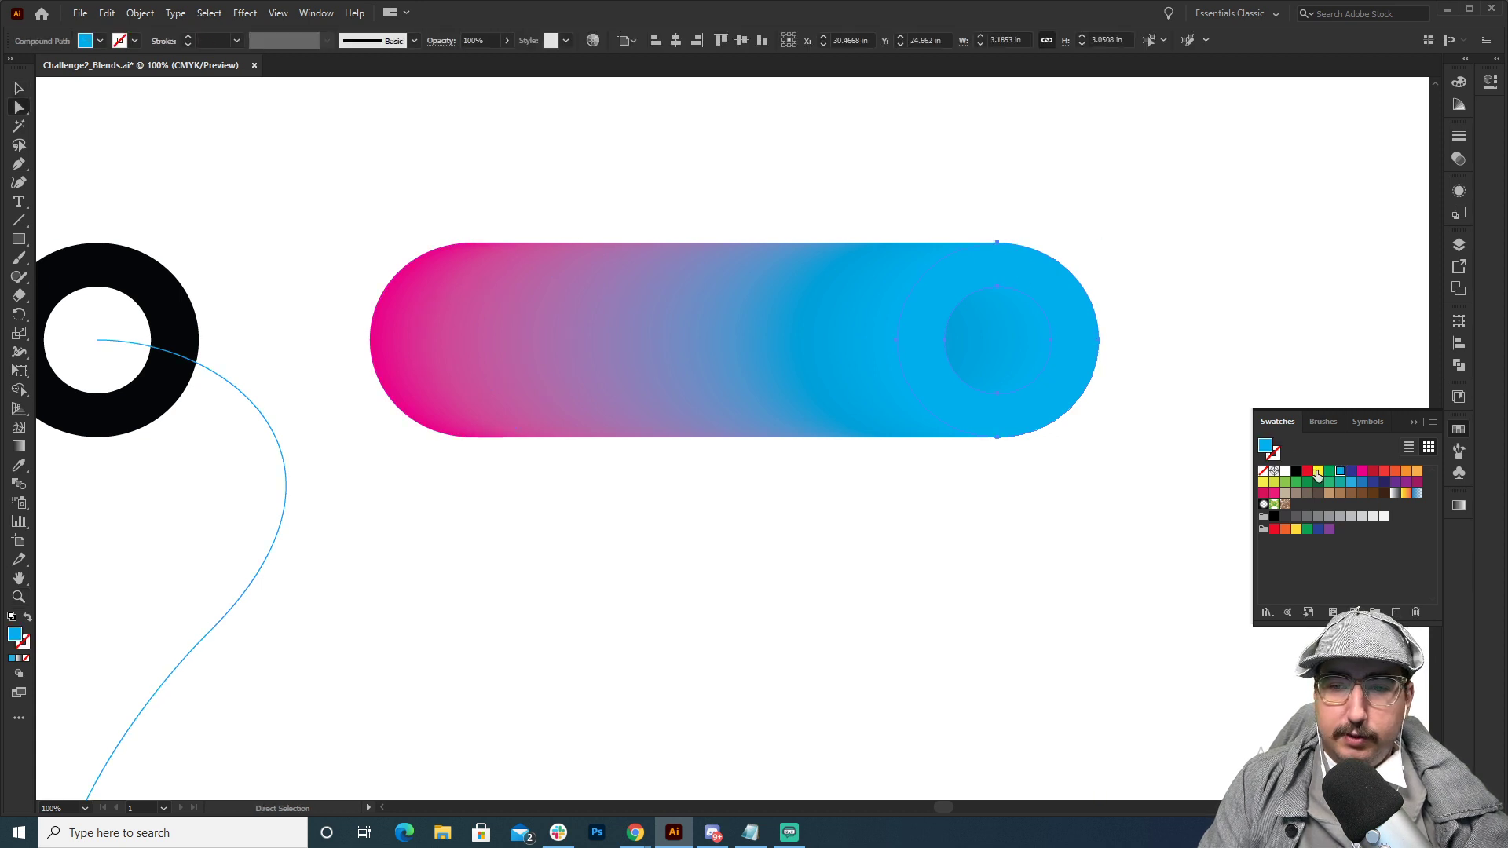
pyautogui.click(1330, 471)
pyautogui.click(959, 194)
pyautogui.press('v')
# Replace the spine of the magenta-to-green blend with the S-shaped path.
pyautogui.click(811, 312)
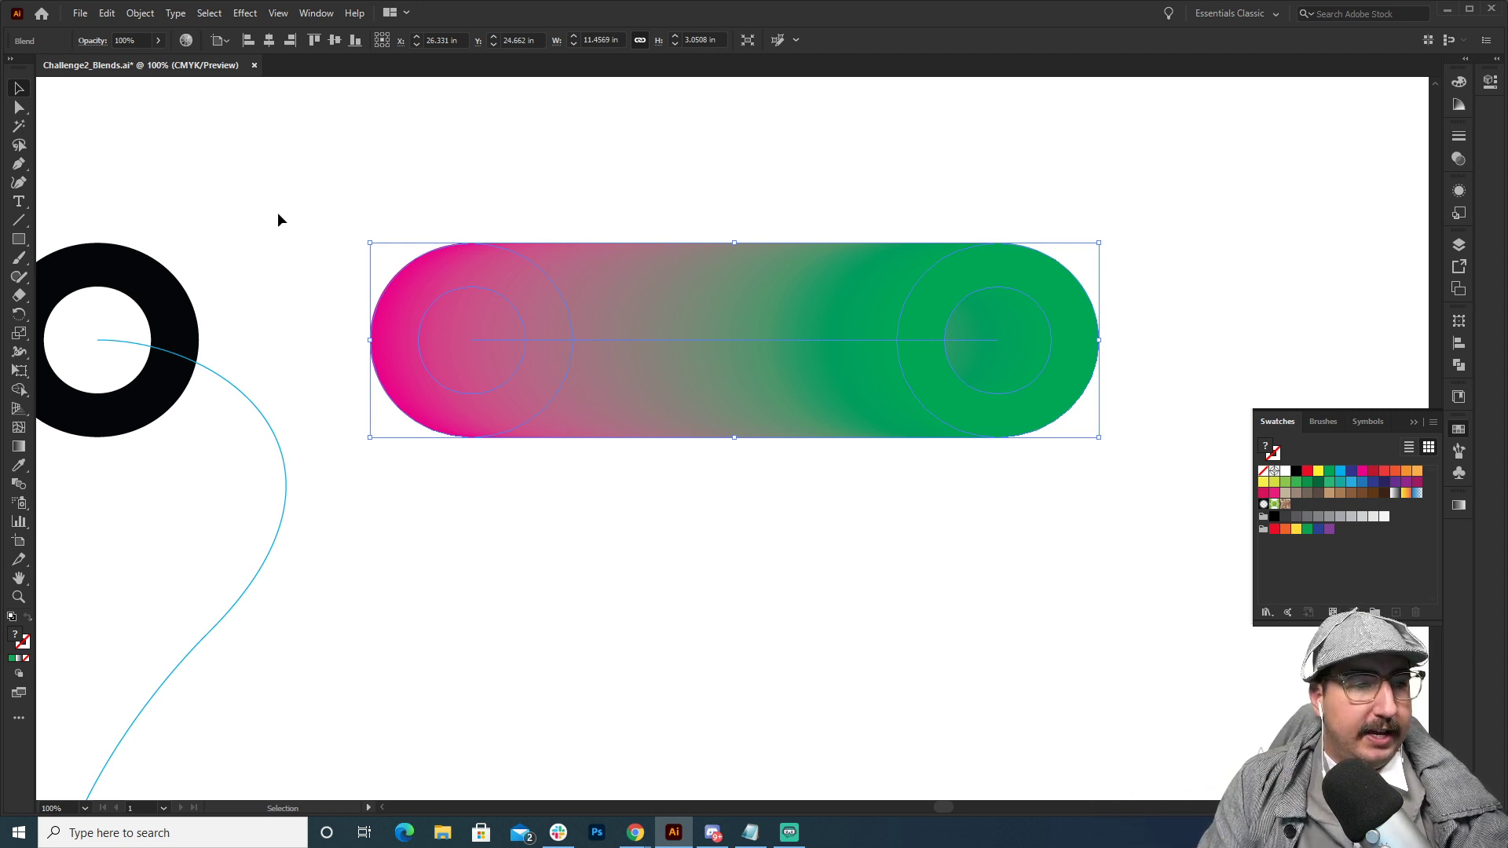
pyautogui.moveTo(278, 219); pyautogui.dragTo(587, 558)
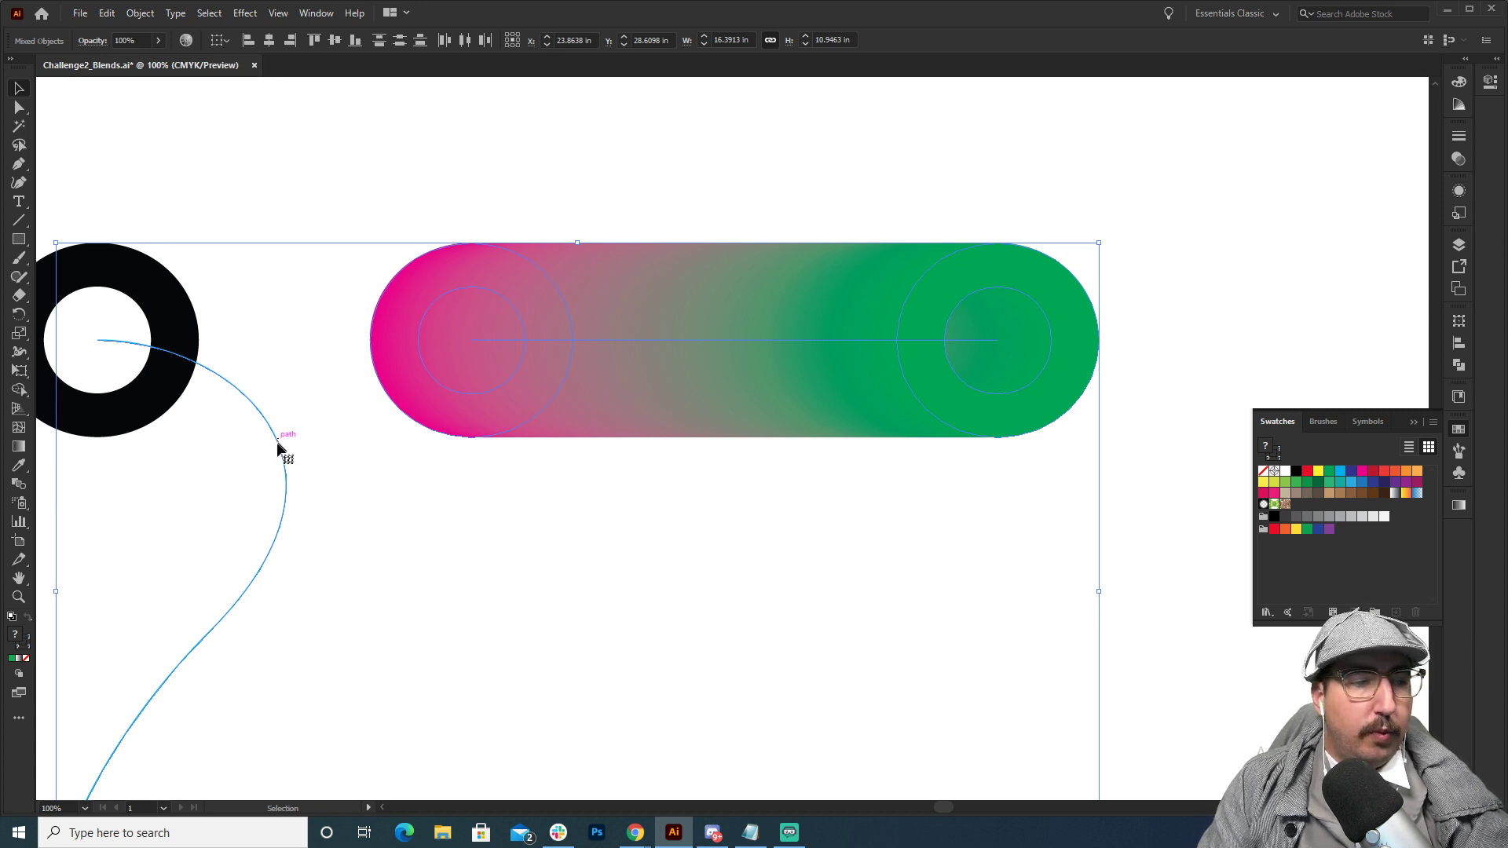
pyautogui.click(138, 14)
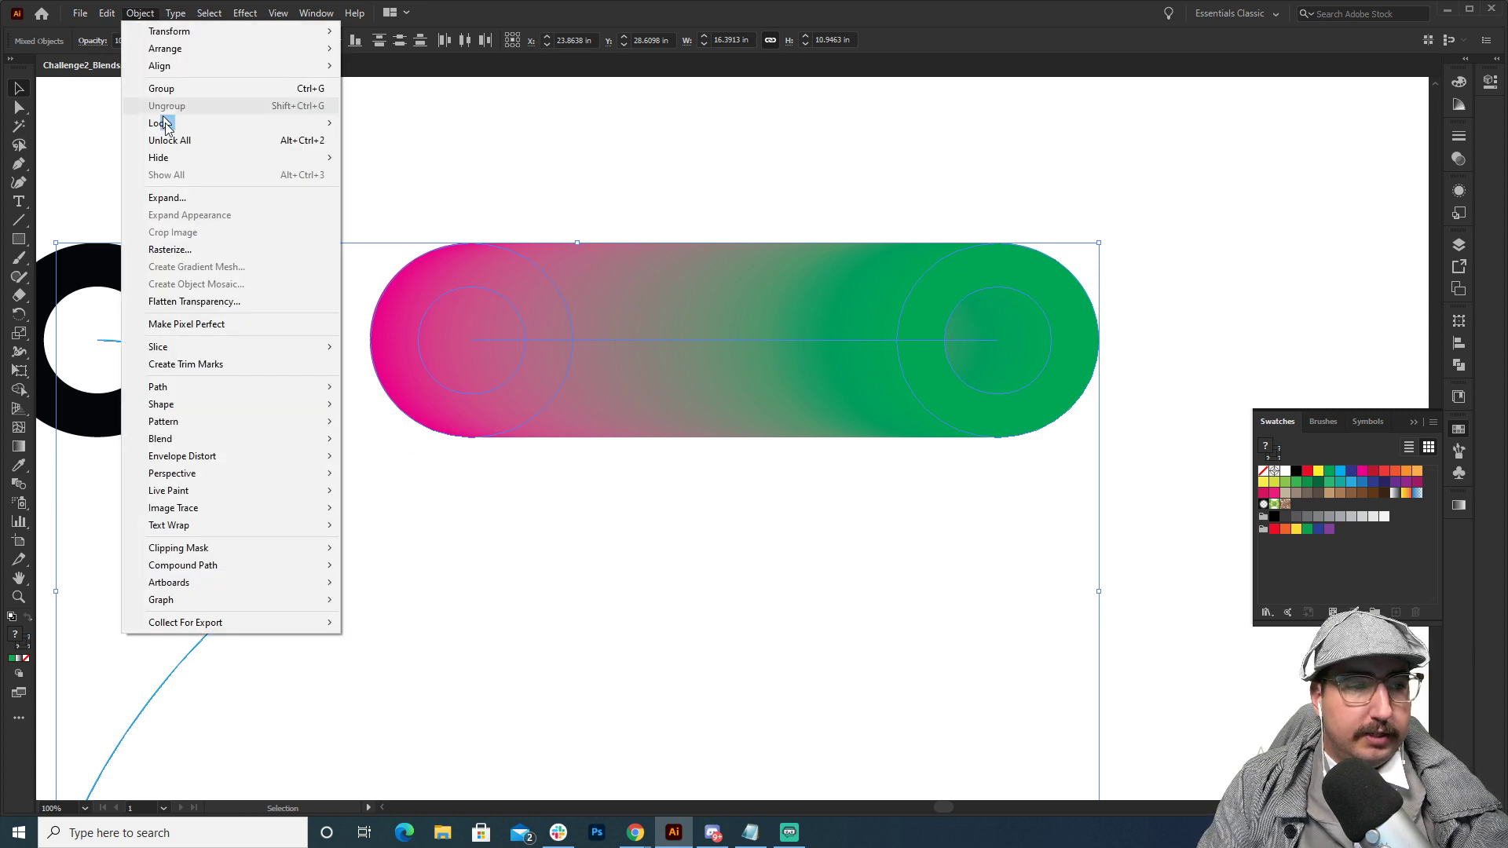
pyautogui.moveTo(219, 442)
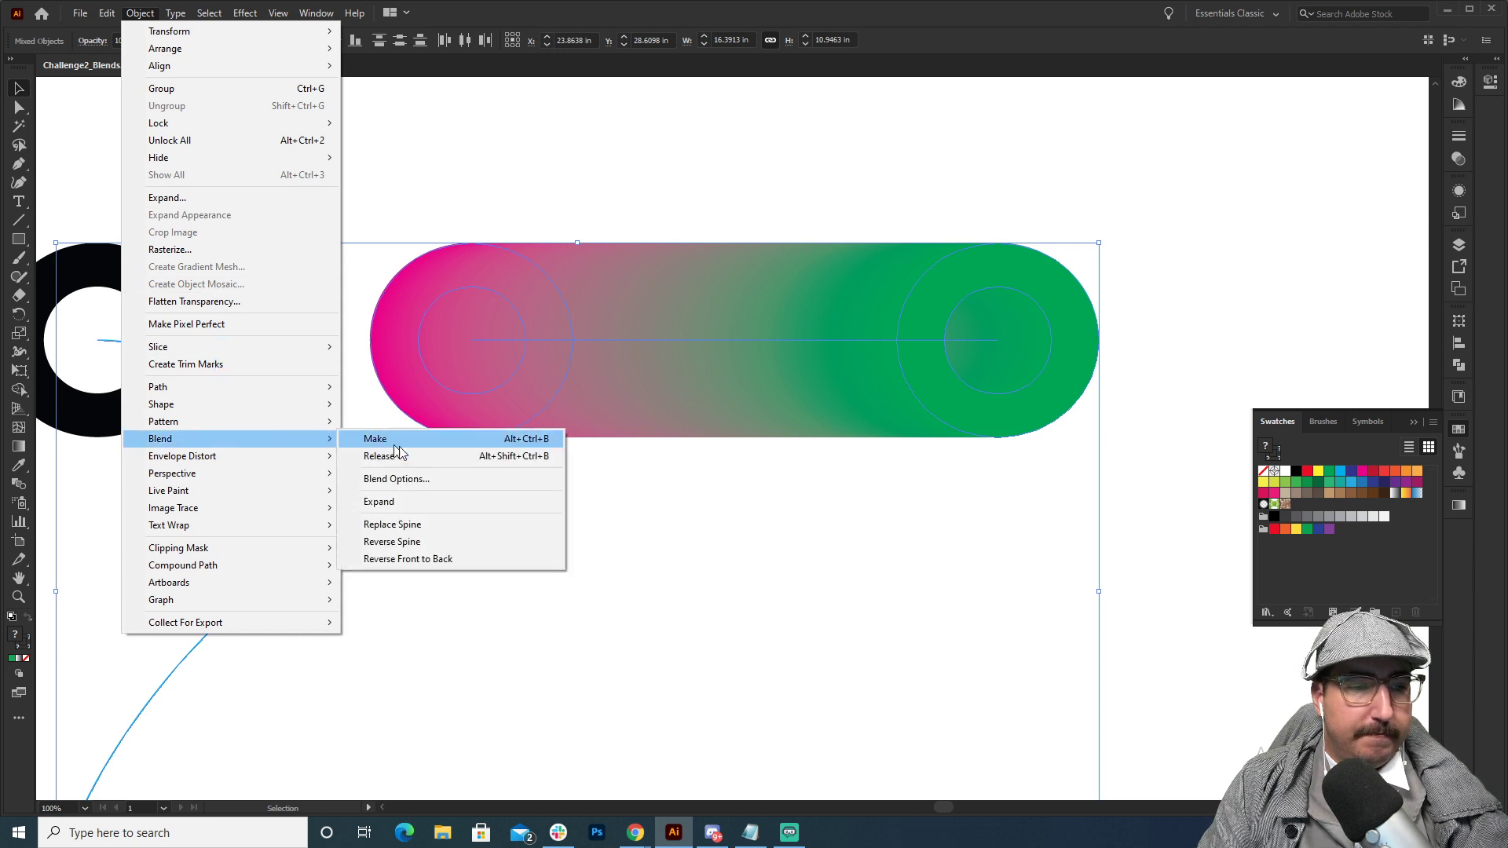
pyautogui.click(416, 525)
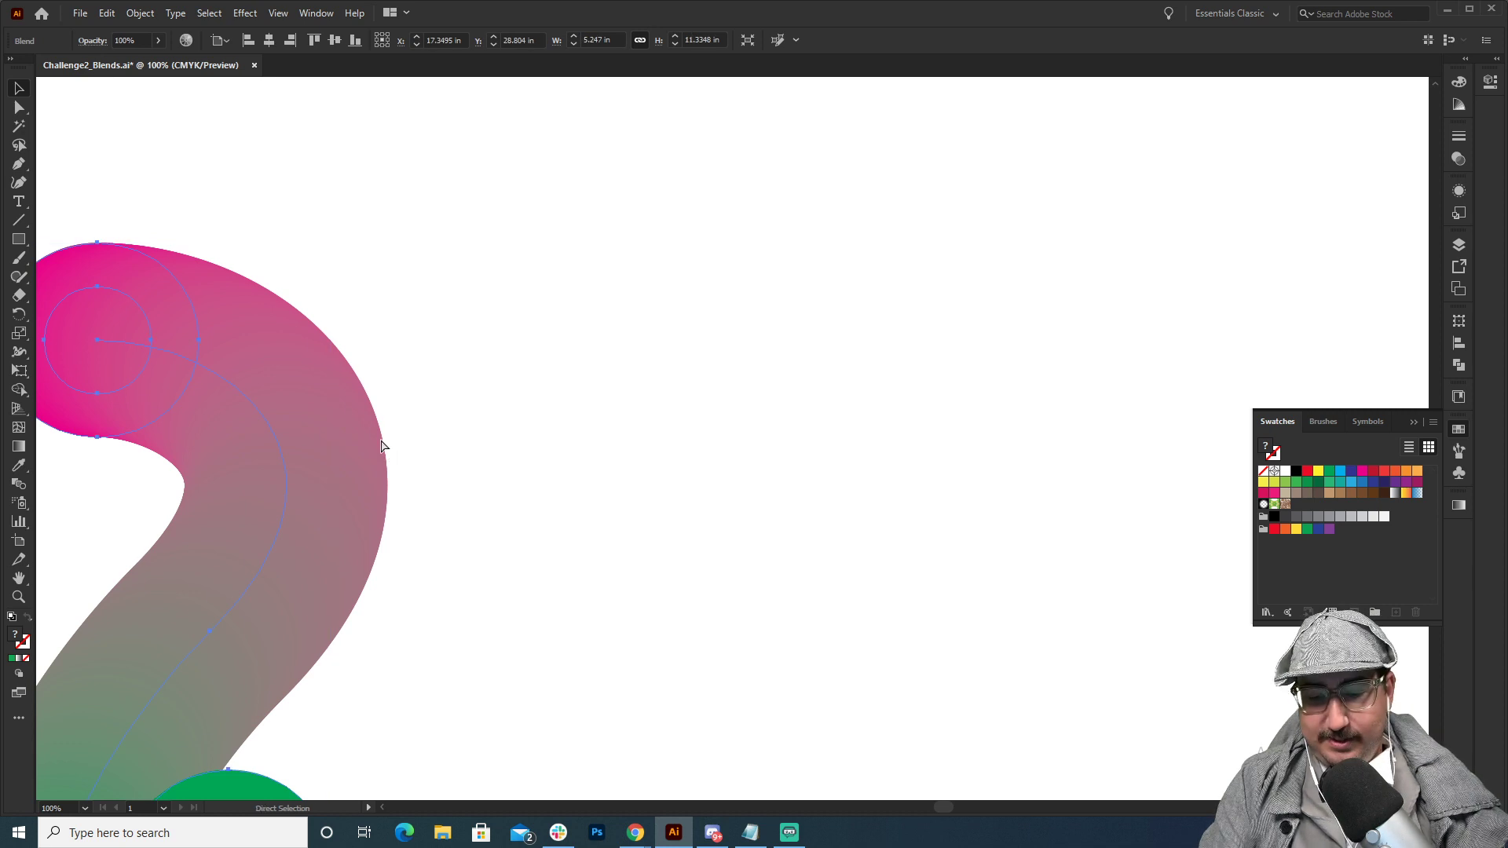
pyautogui.click(438, 433)
# Reshape the blend's spine by shifting its middle anchor, pulling the green end down and outward, and adjusting the middle anchor's handle.
pyautogui.press('z')
pyautogui.keyDown('alt'); pyautogui.click(458, 466); pyautogui.keyUp('alt')
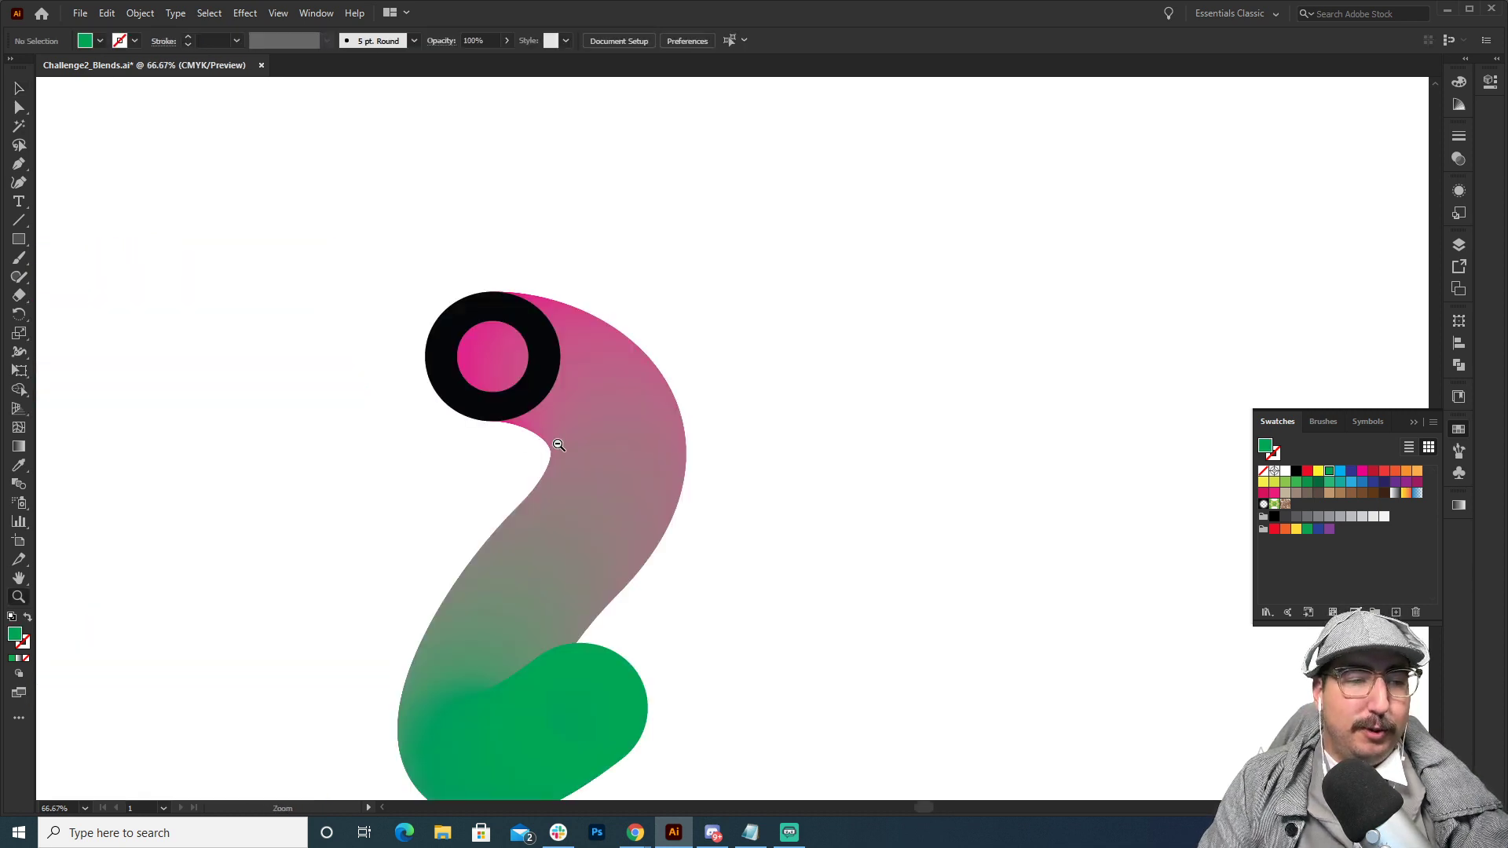
pyautogui.keyDown('alt'); pyautogui.click(555, 445); pyautogui.keyUp('alt')
pyautogui.moveTo(605, 450); pyautogui.dragTo(481, 308)
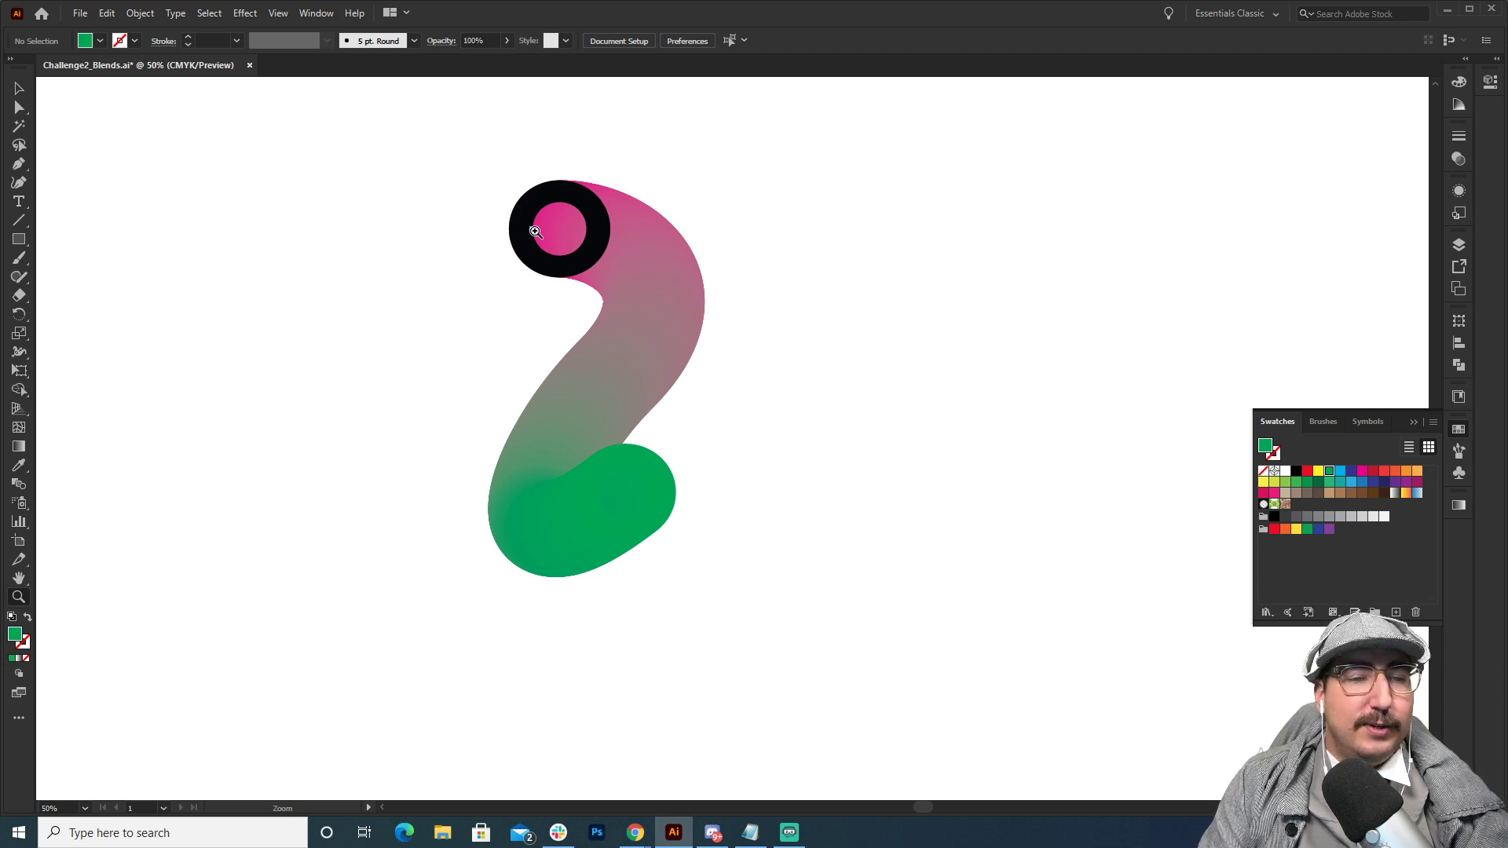
pyautogui.press('v')
pyautogui.click(655, 306)
pyautogui.press('a')
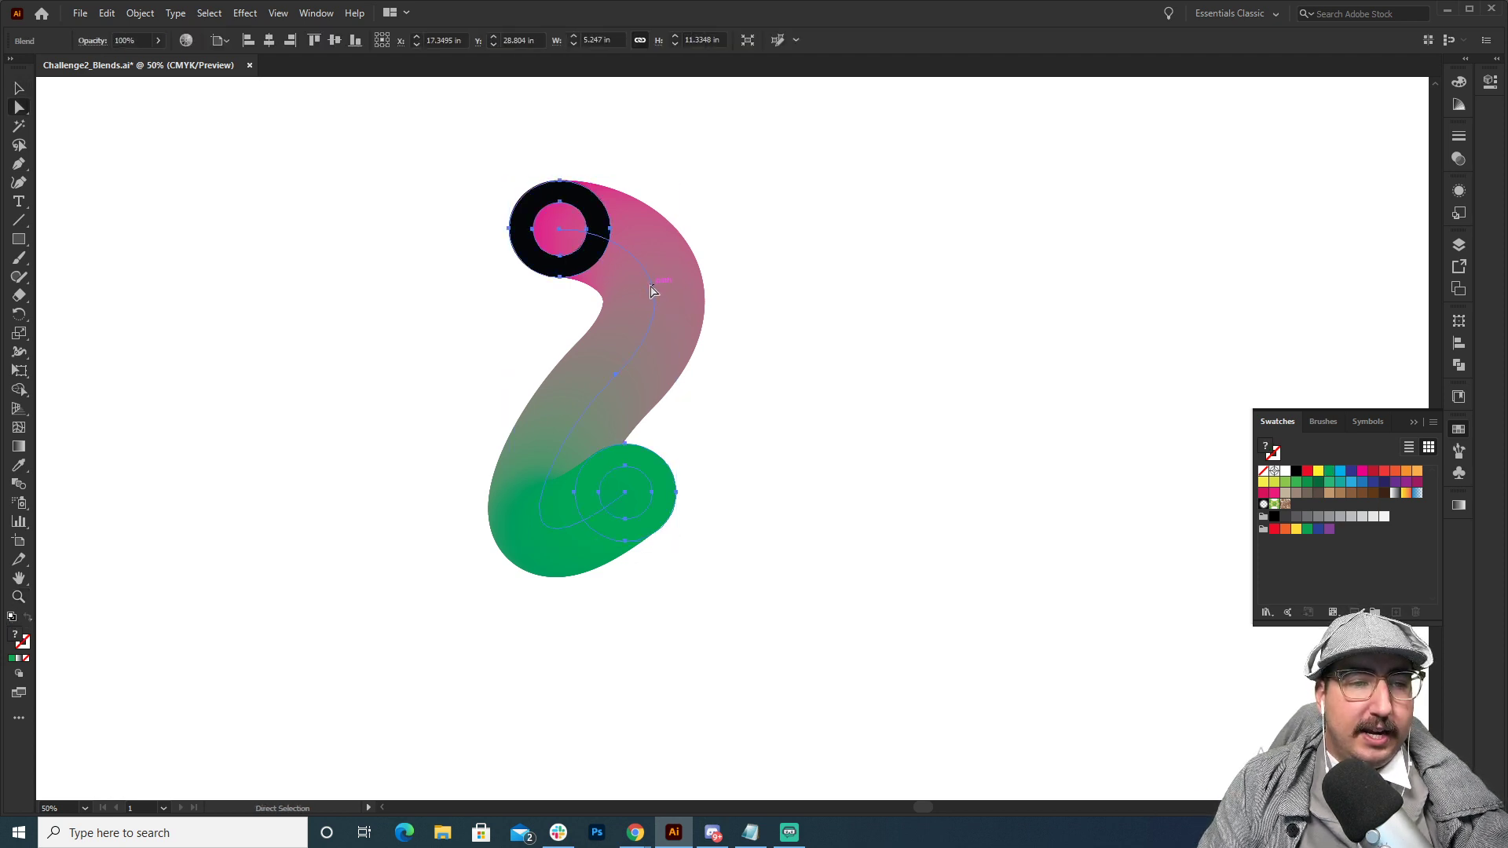
pyautogui.moveTo(614, 375); pyautogui.dragTo(538, 377)
pyautogui.moveTo(627, 494); pyautogui.dragTo(776, 603)
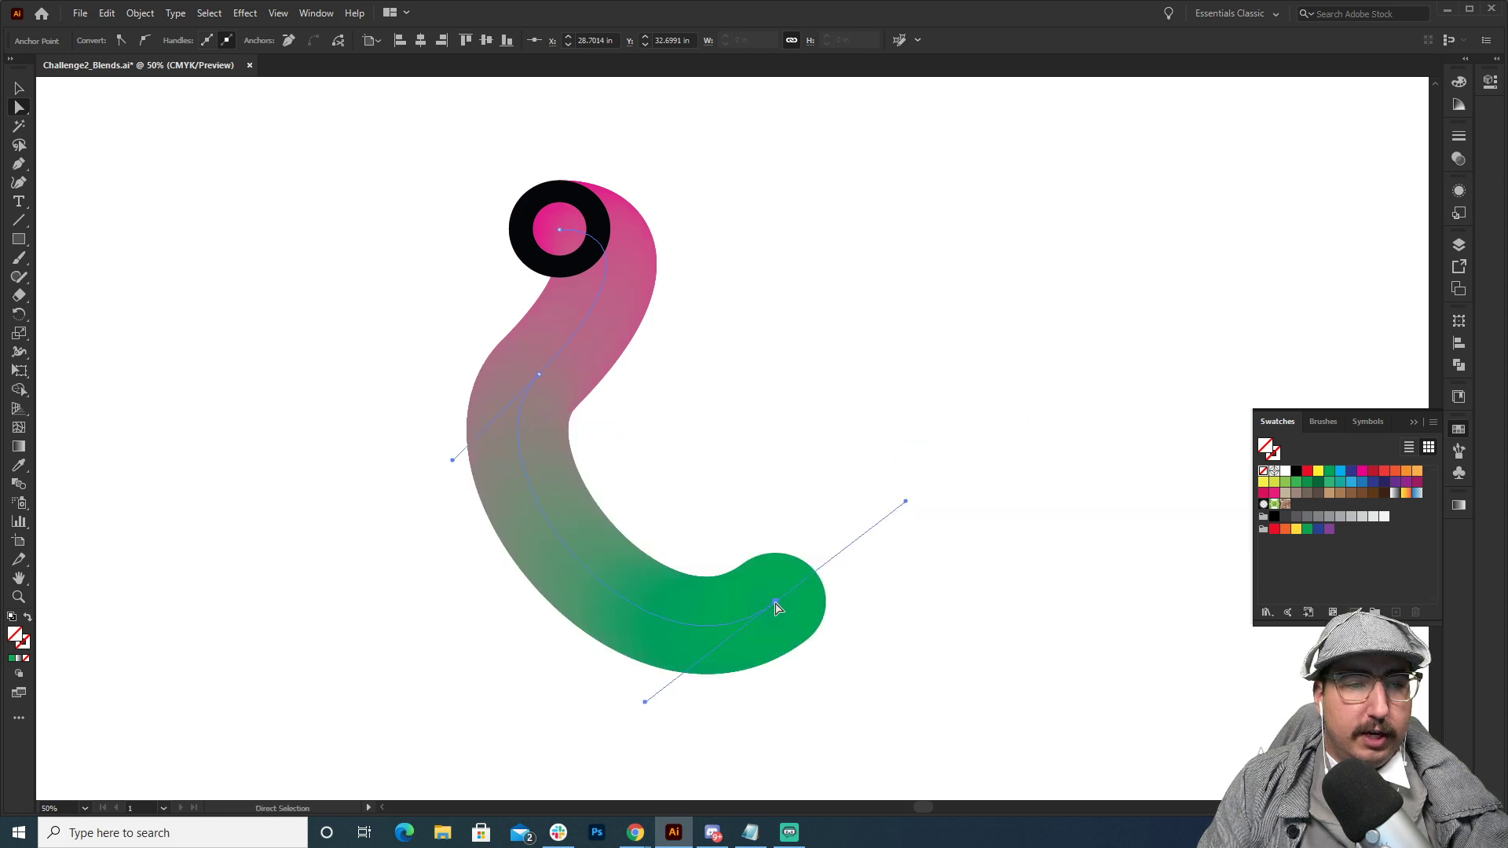
pyautogui.moveTo(539, 377); pyautogui.dragTo(602, 412)
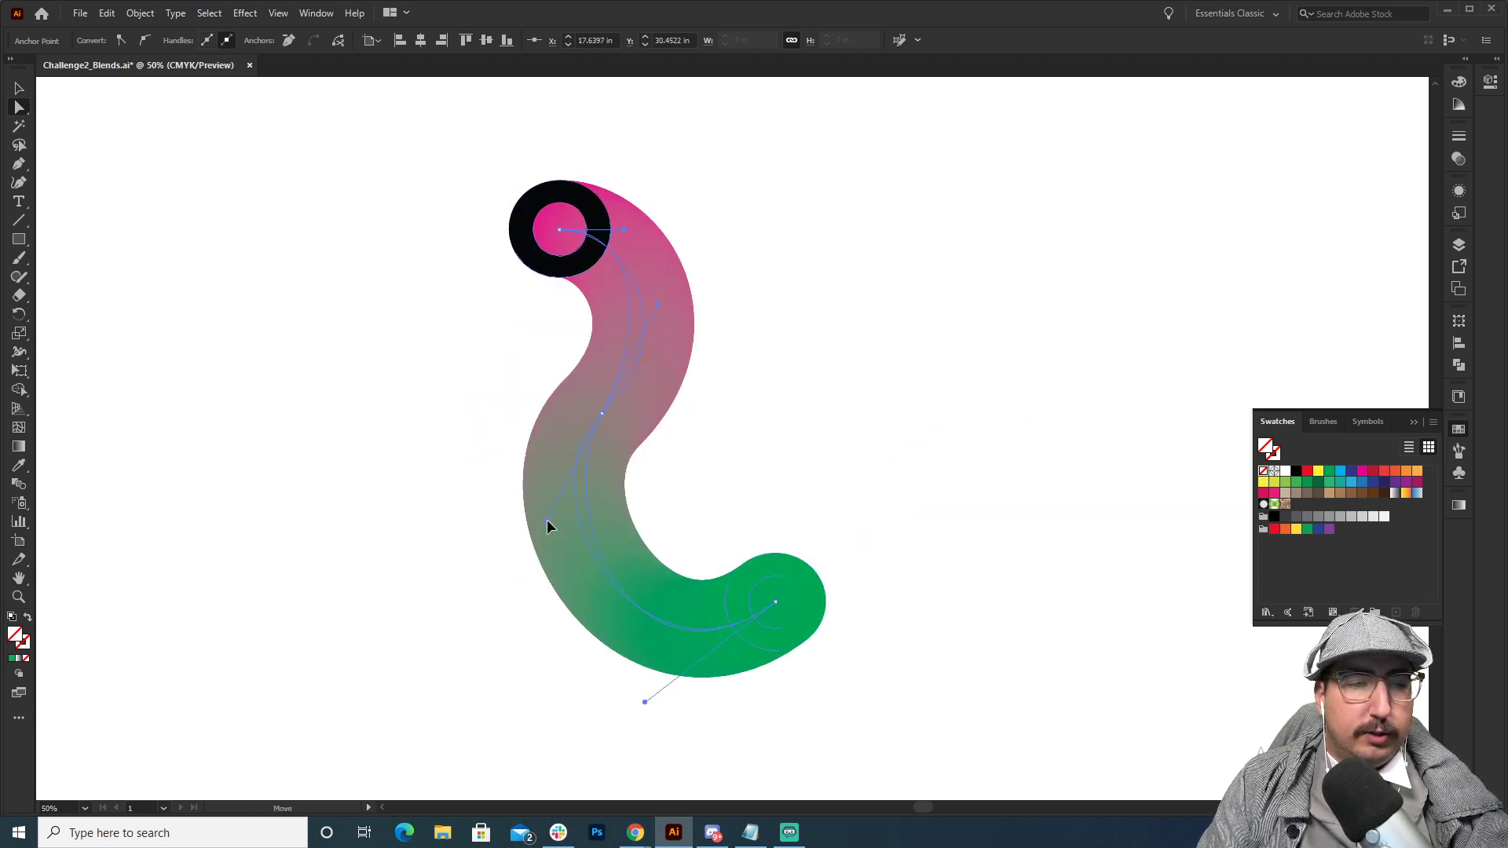
pyautogui.moveTo(546, 520); pyautogui.dragTo(541, 518)
pyautogui.press('v')
pyautogui.click(842, 312)
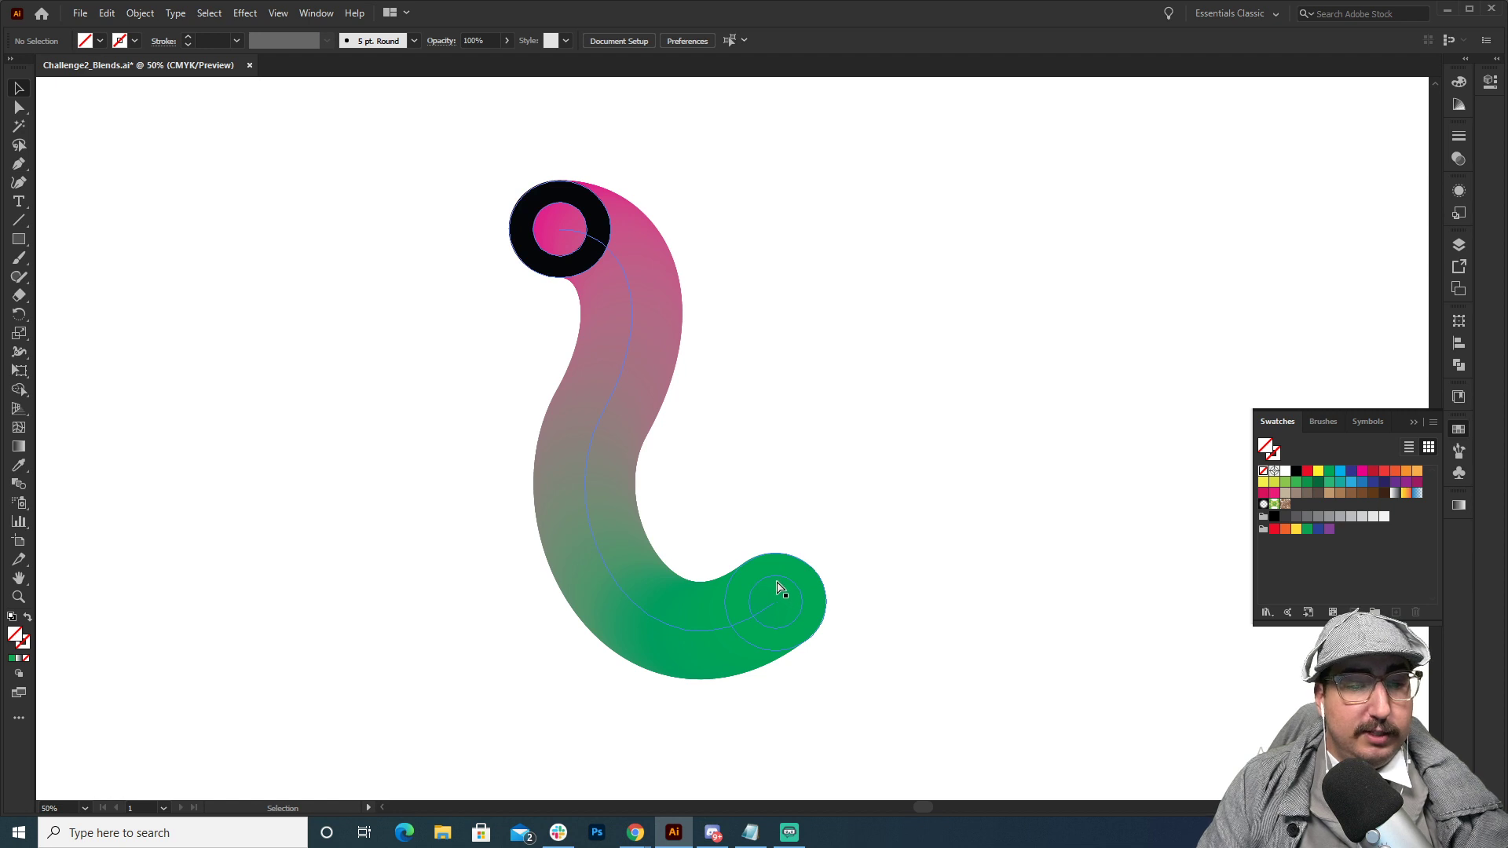
# Distort the green end O by moving its outer ring's upper, left and lower anchor points.
pyautogui.press('a')
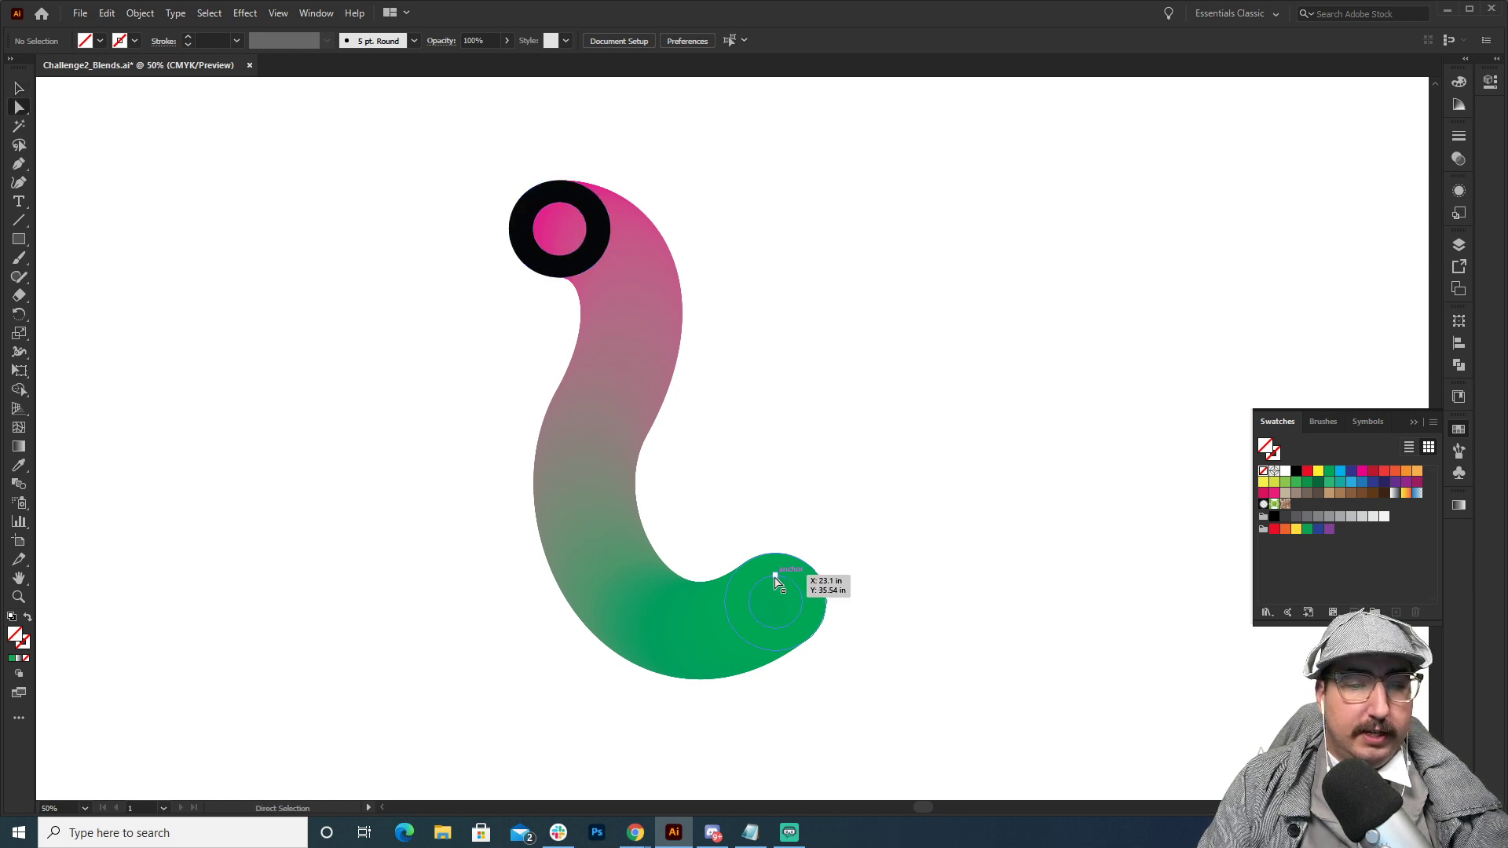
pyautogui.click(775, 580)
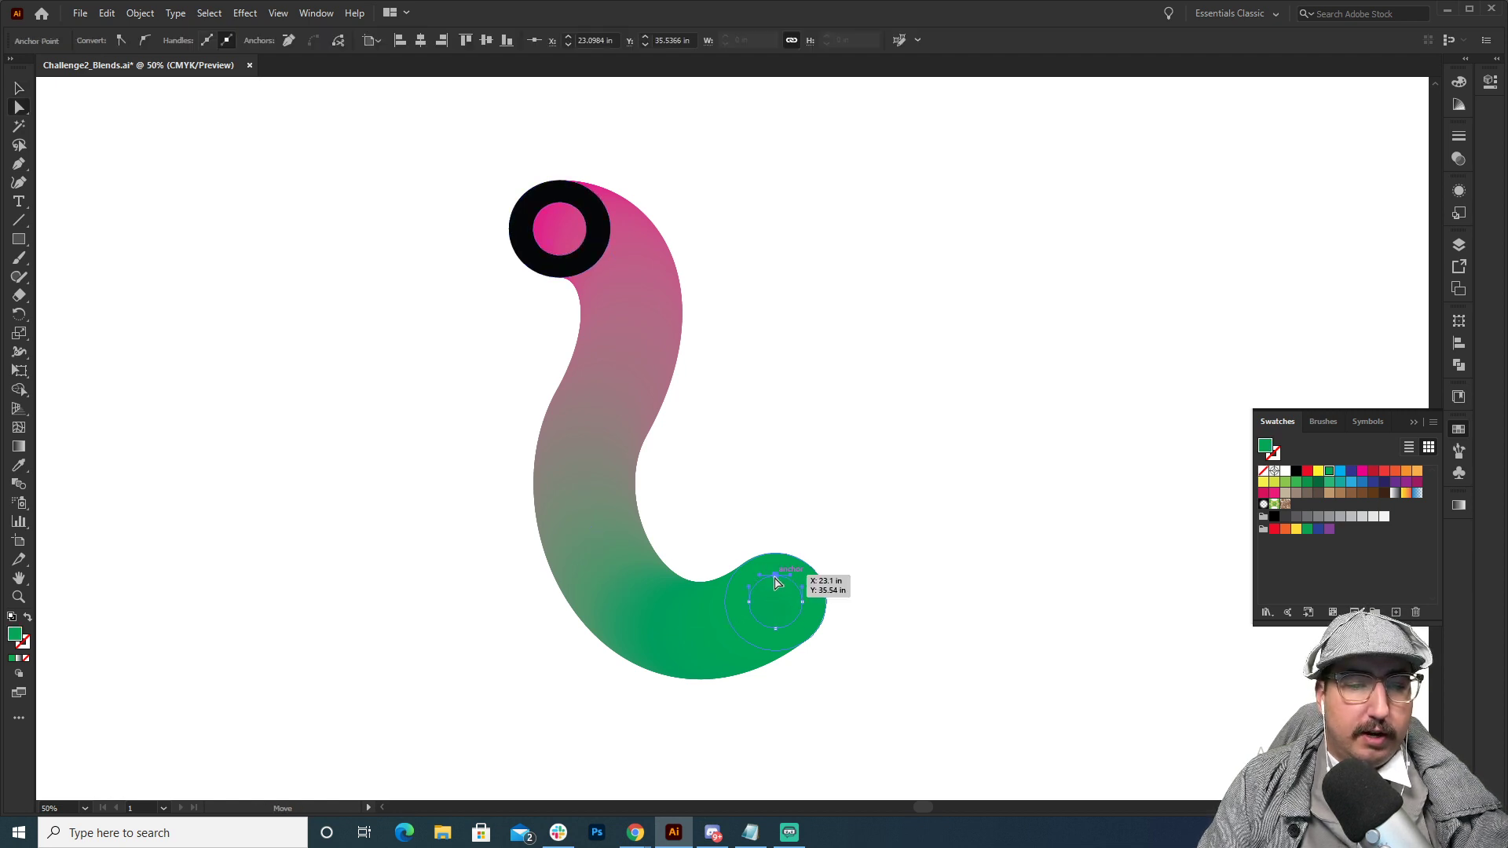
pyautogui.moveTo(780, 557); pyautogui.dragTo(776, 496)
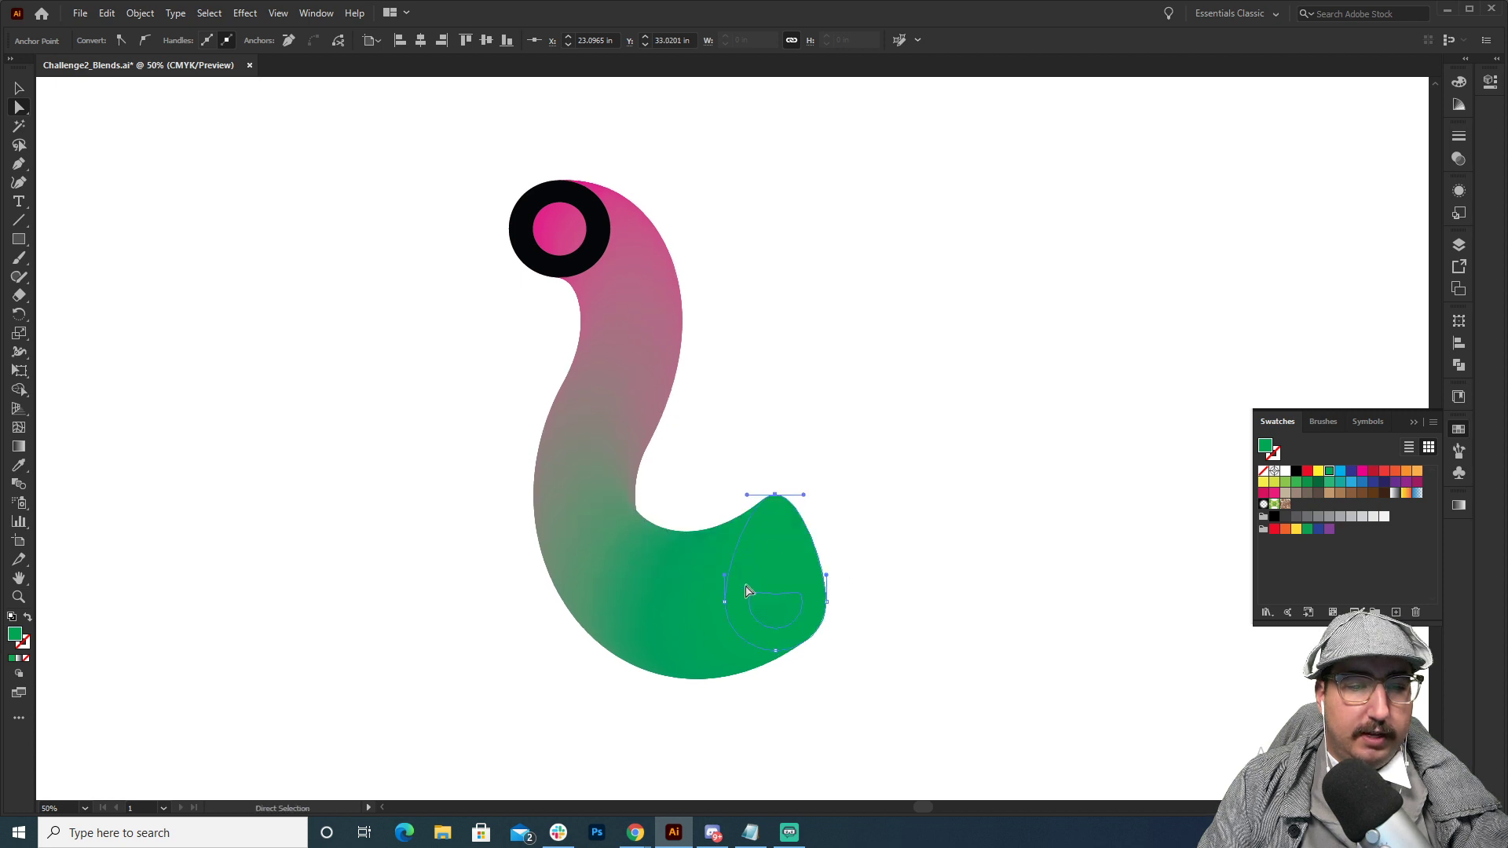
pyautogui.moveTo(725, 600); pyautogui.dragTo(748, 582)
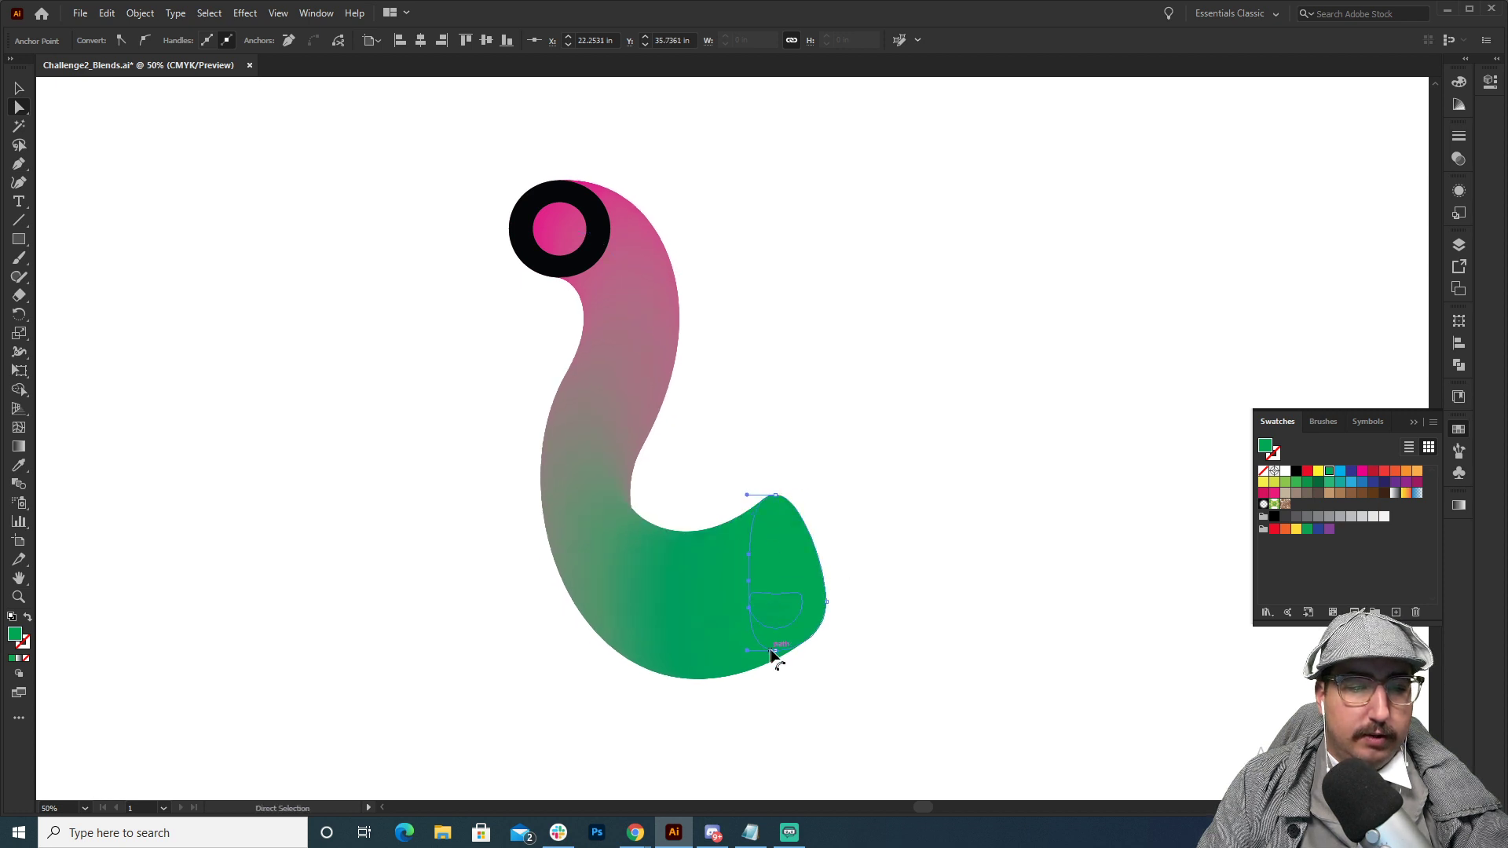
pyautogui.moveTo(772, 654); pyautogui.dragTo(747, 690)
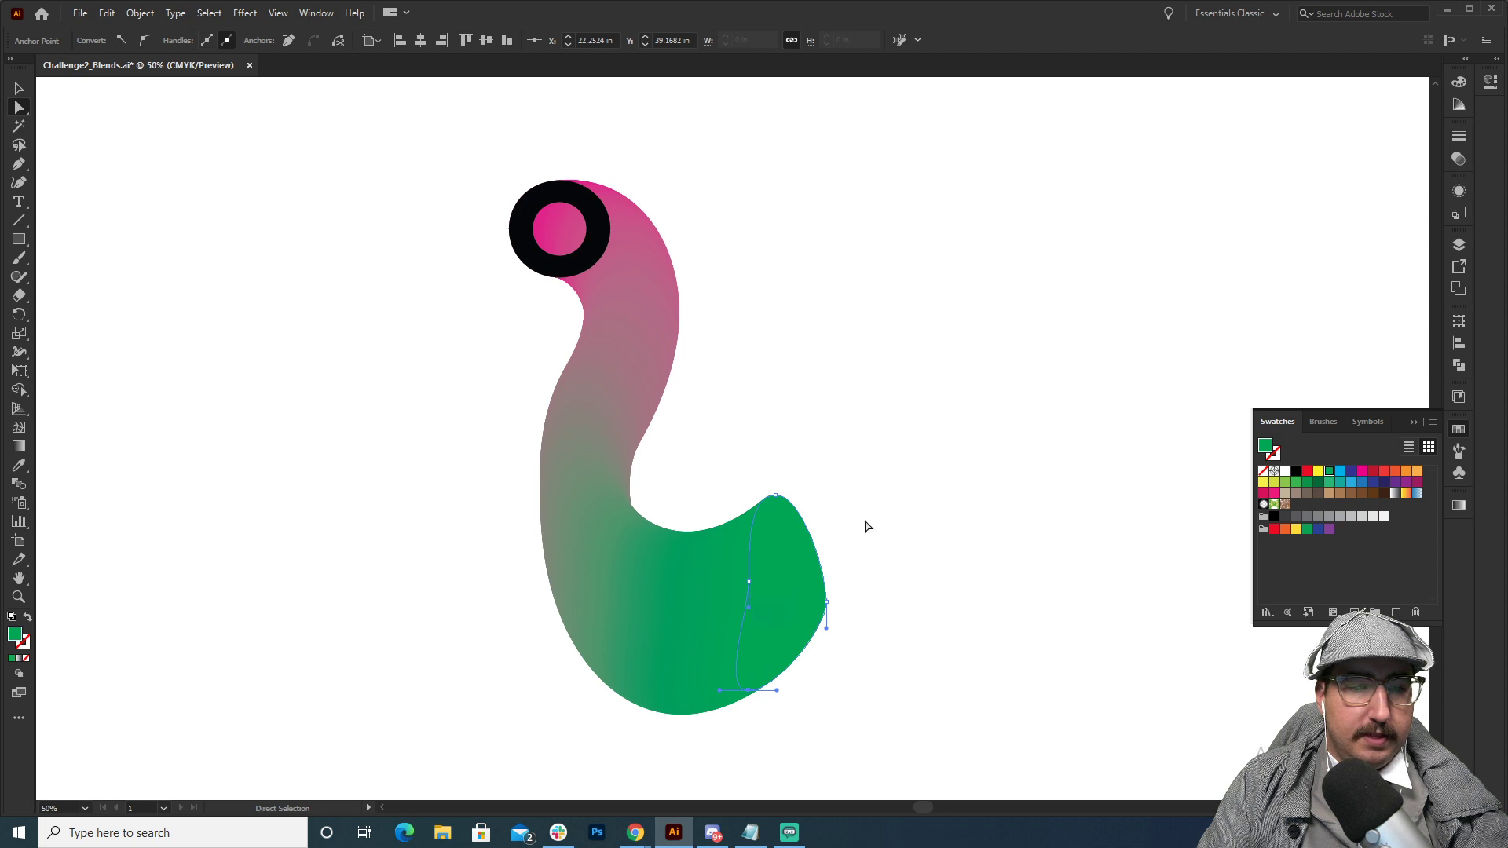
# Try converting the green end shape's lower anchor to a corner point, and undo the conversion.
pyautogui.press('p')
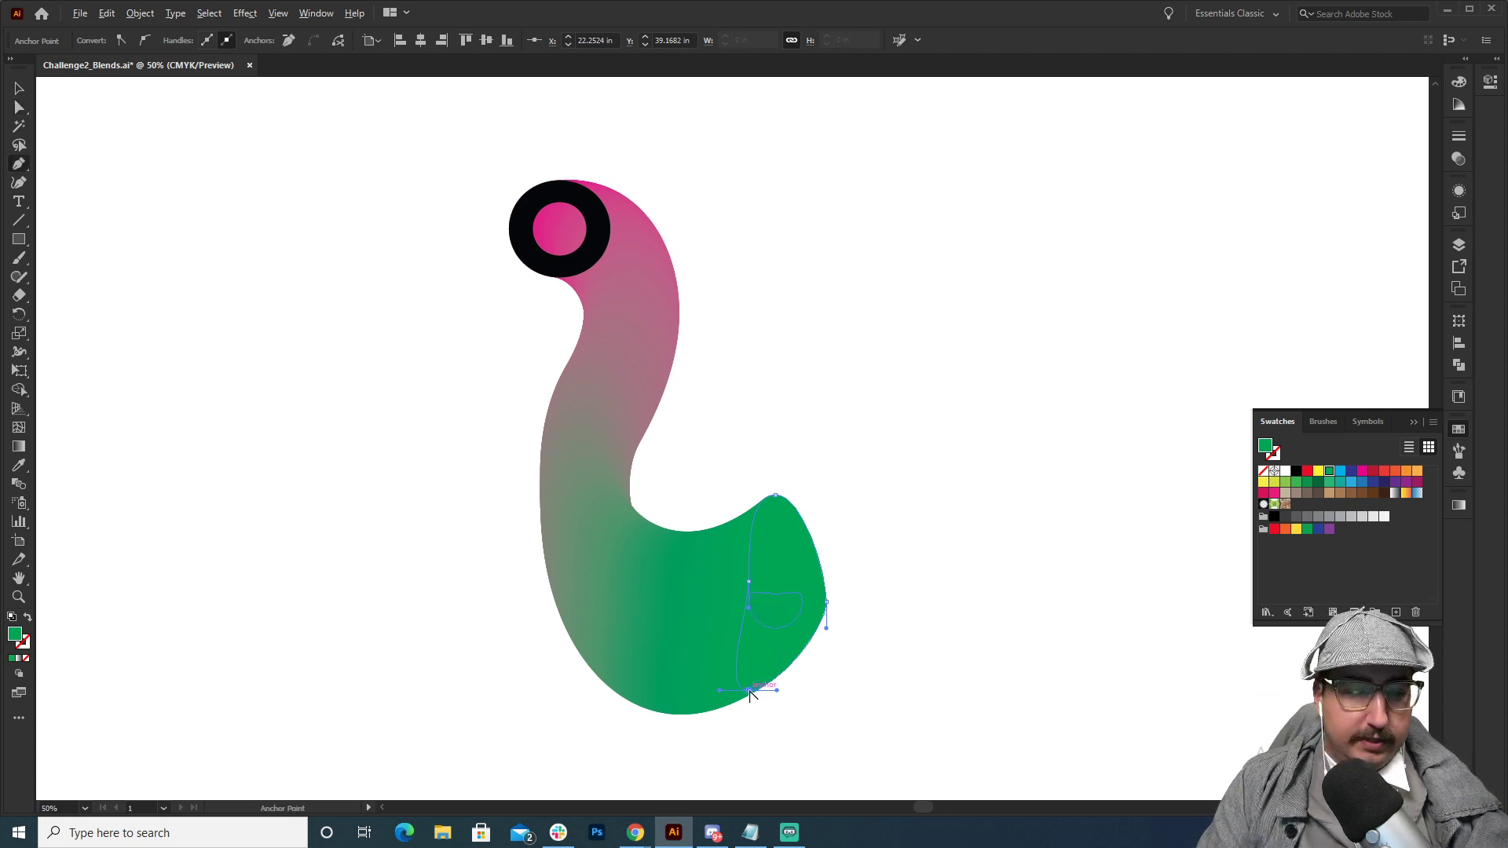
pyautogui.keyDown('alt'); pyautogui.click(747, 689); pyautogui.keyUp('alt')
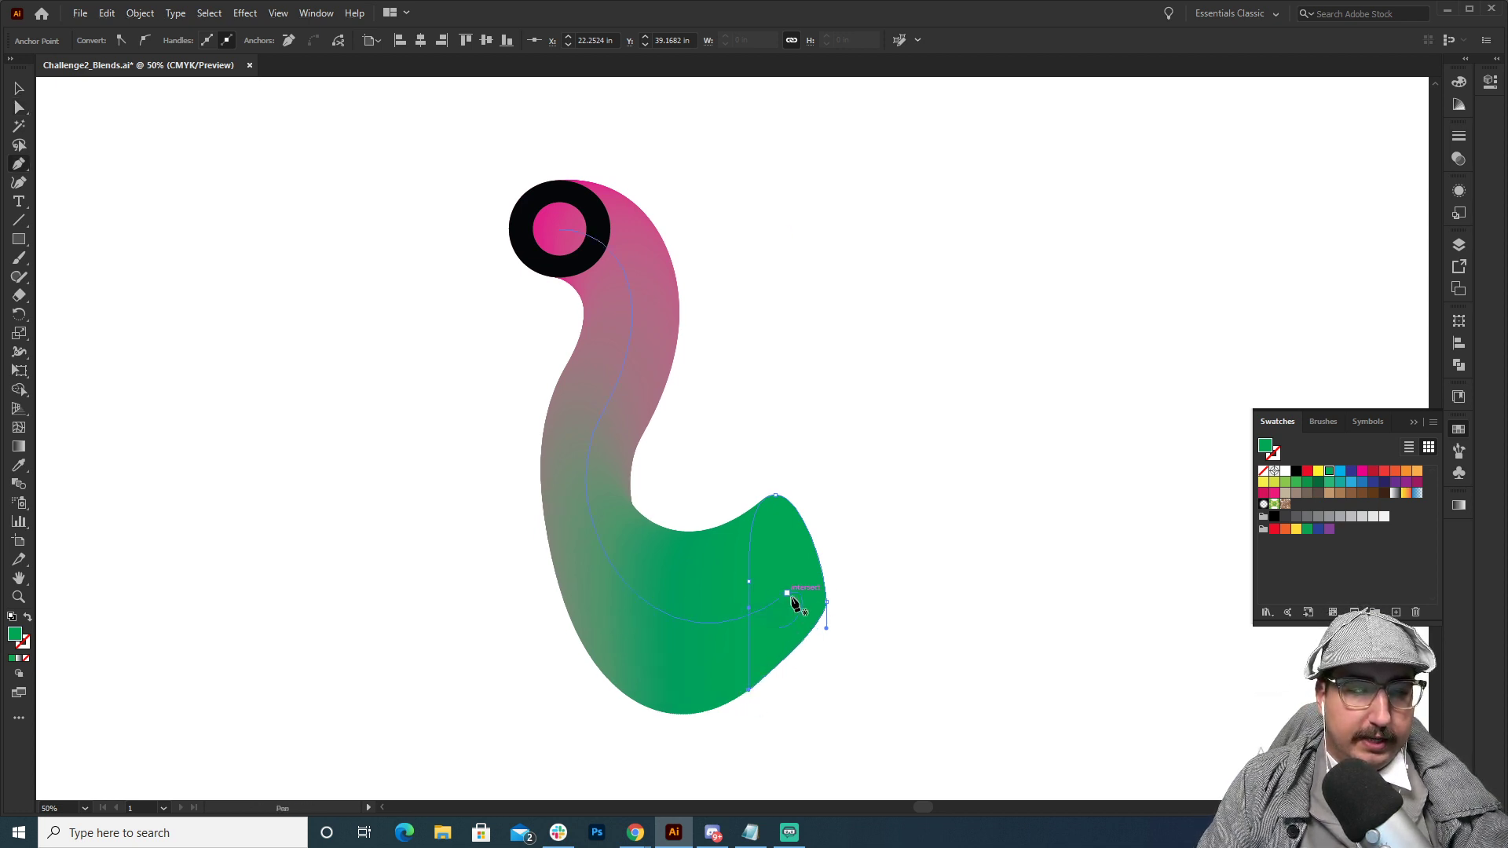
pyautogui.press('a')
pyautogui.hotkey('ctrl', 'z')
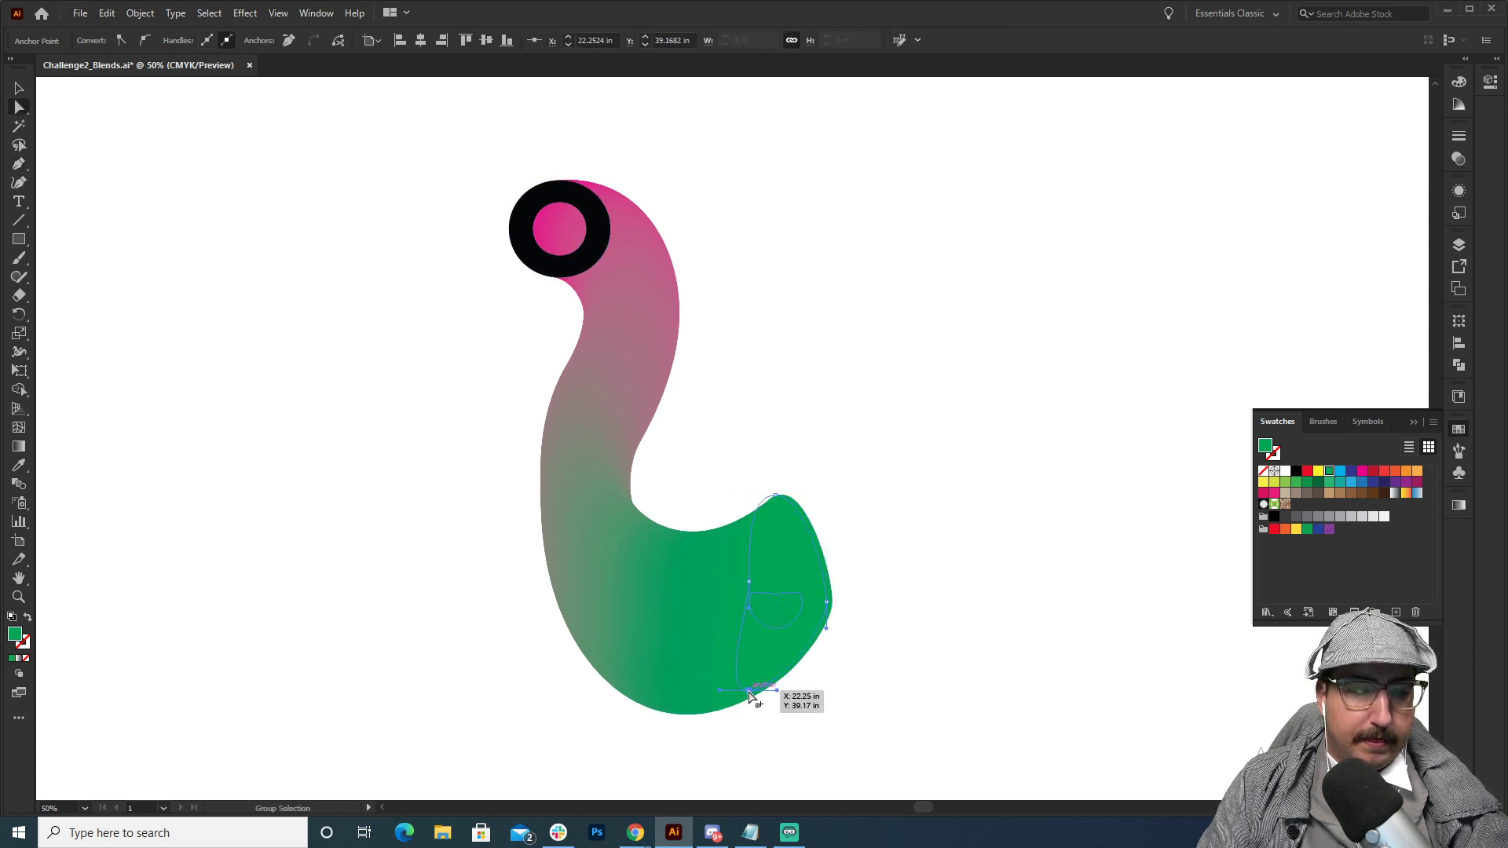
pyautogui.click(957, 444)
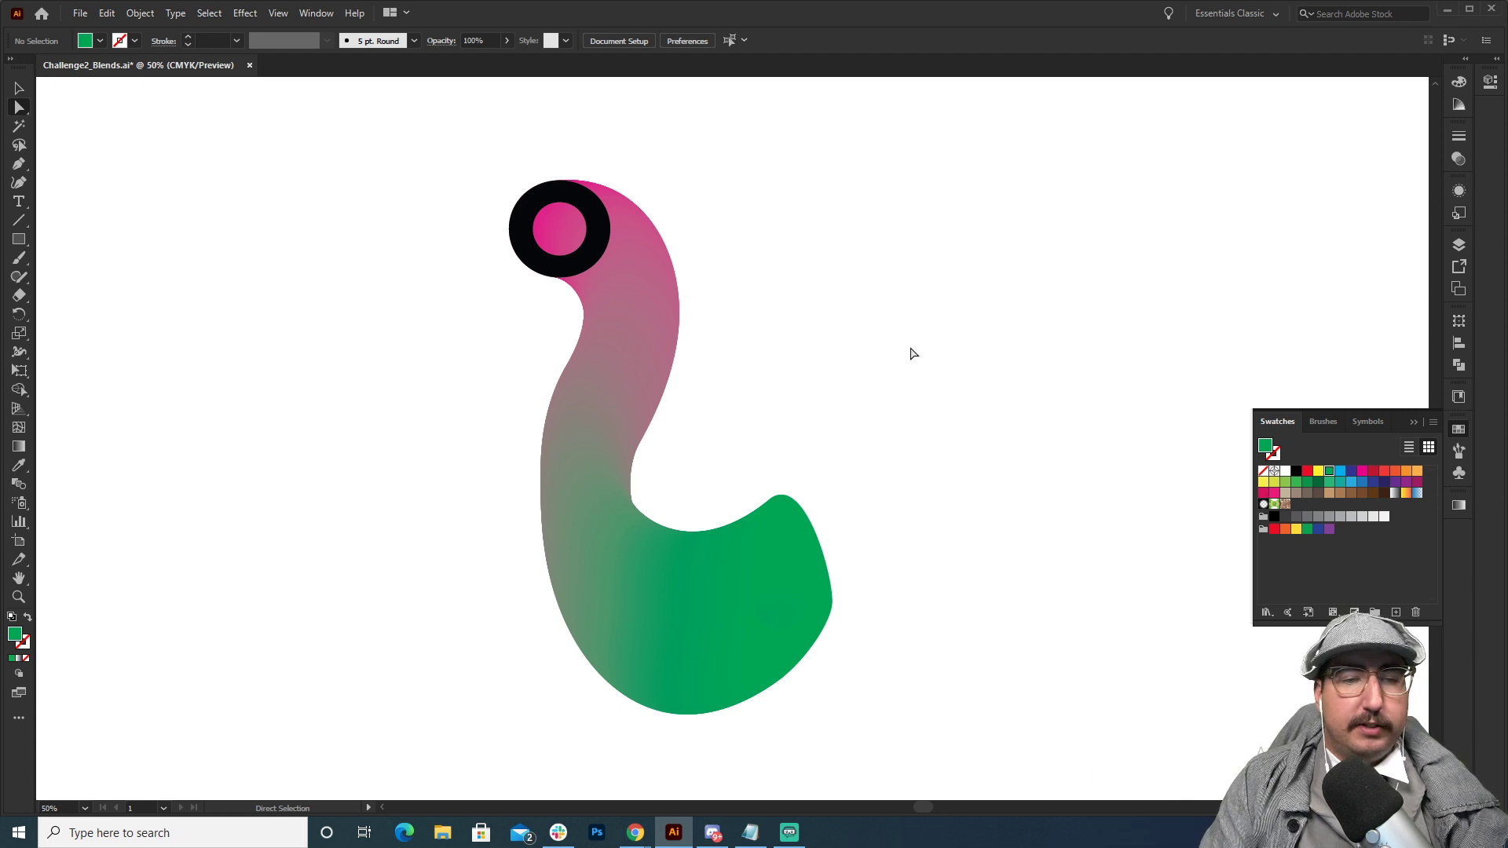
# Undo the anchor edits on the green end shape back to the round O.
pyautogui.hotkey('ctrl', 'z')
pyautogui.hotkey('ctrl', 'z')
pyautogui.hotkey('ctrl', 'z')
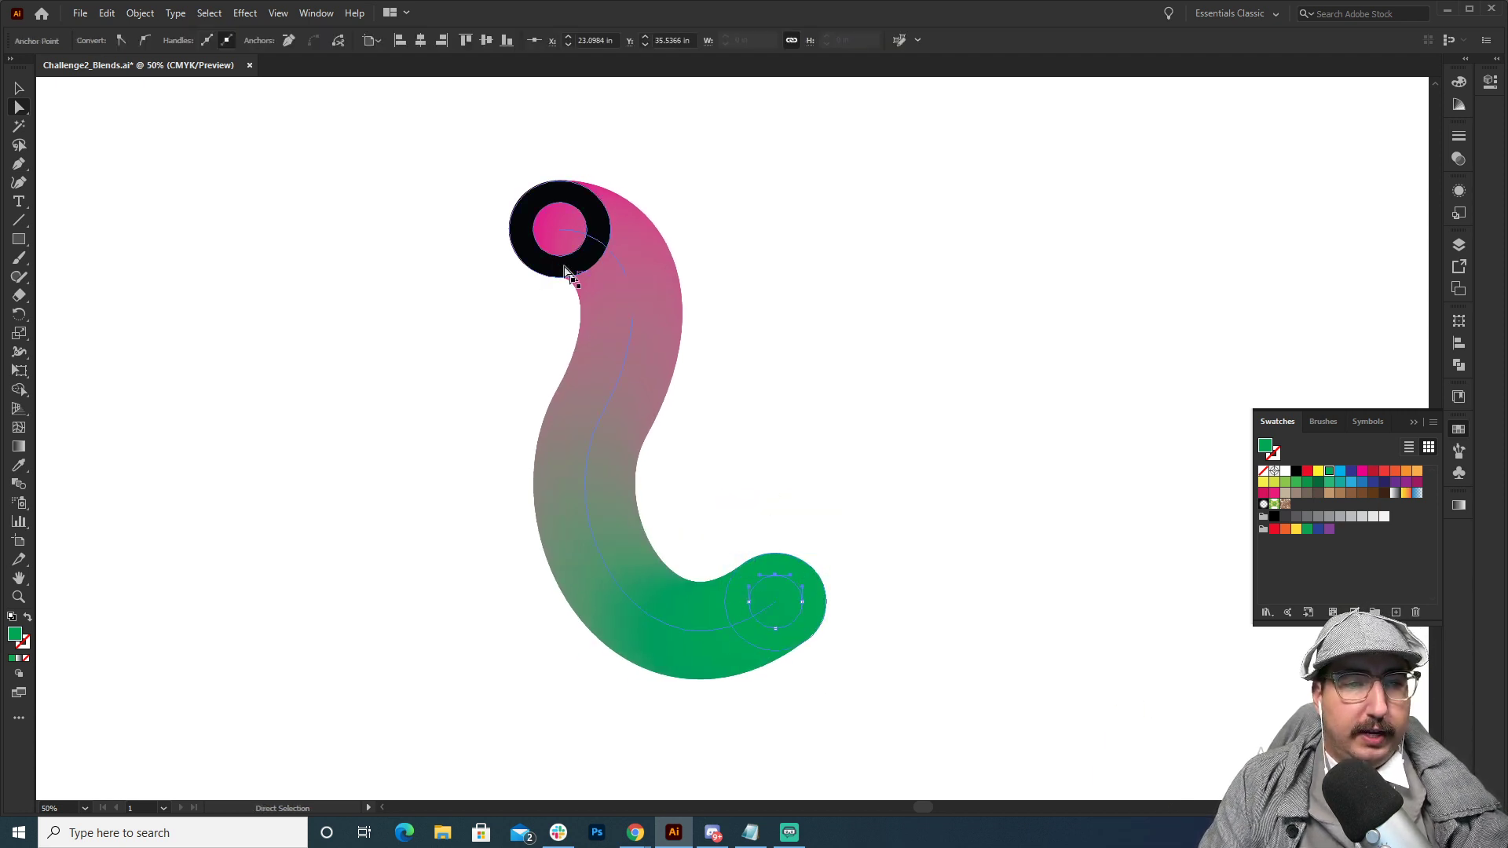
# Isolate the blend and fill its magenta start O with black.
pyautogui.press('v')
pyautogui.doubleClick(569, 221)
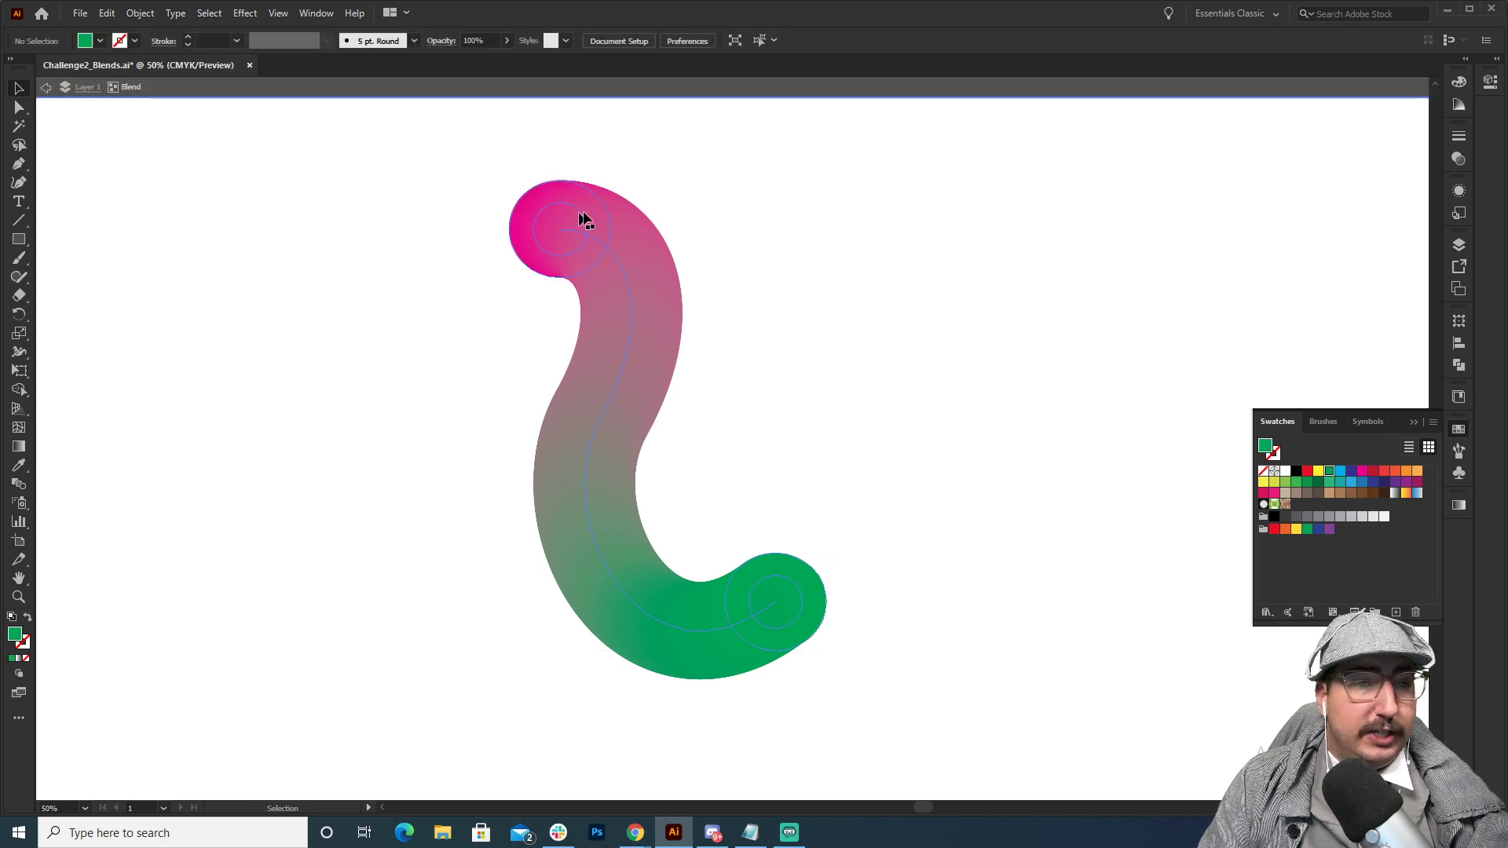
pyautogui.click(1296, 470)
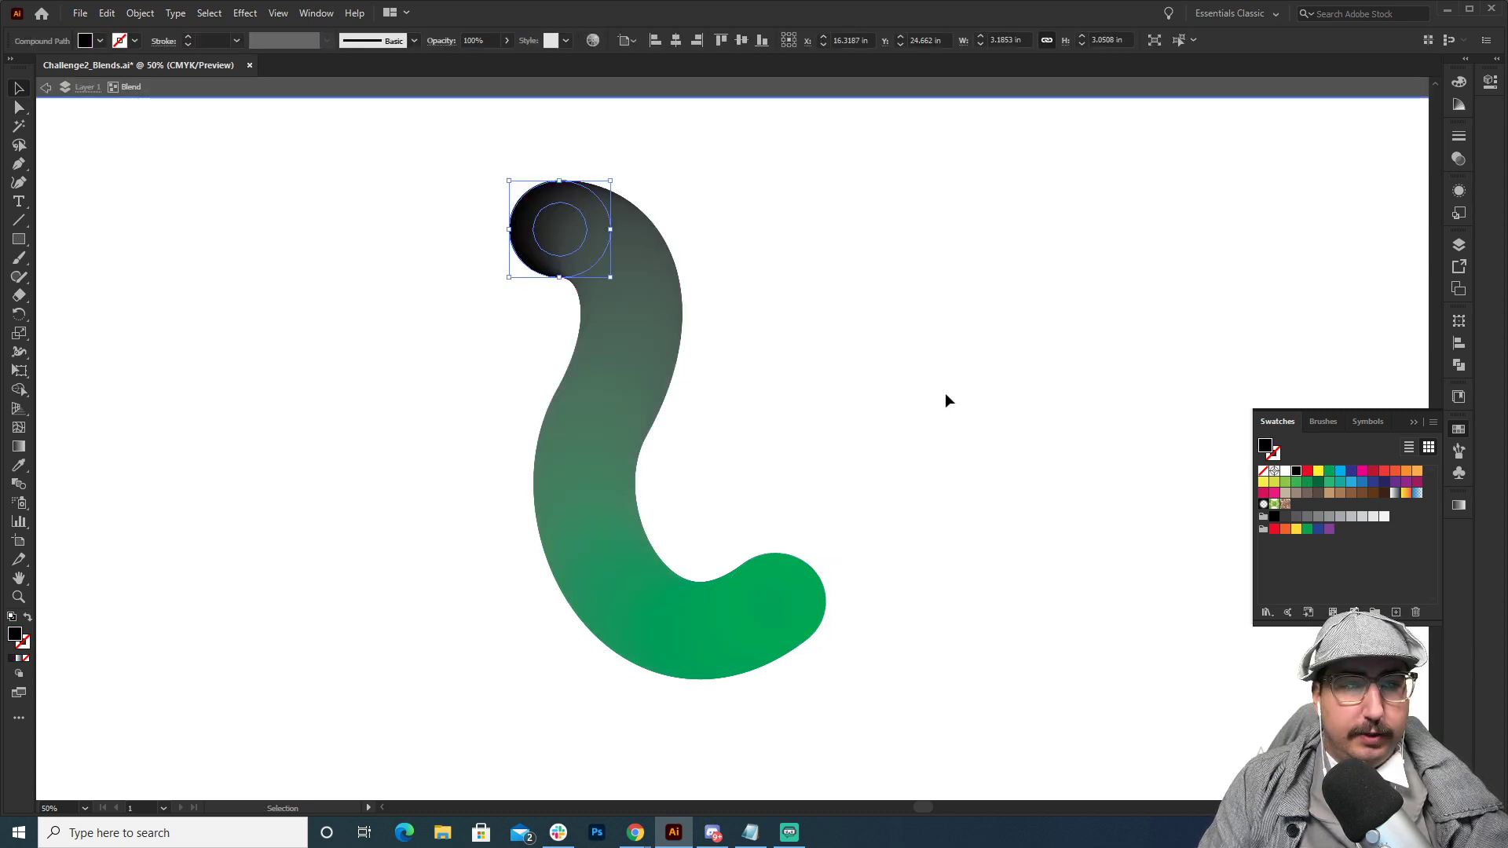
# Fill the blend's green end O with white and leave the blend's isolation mode.
pyautogui.click(887, 495)
pyautogui.click(802, 595)
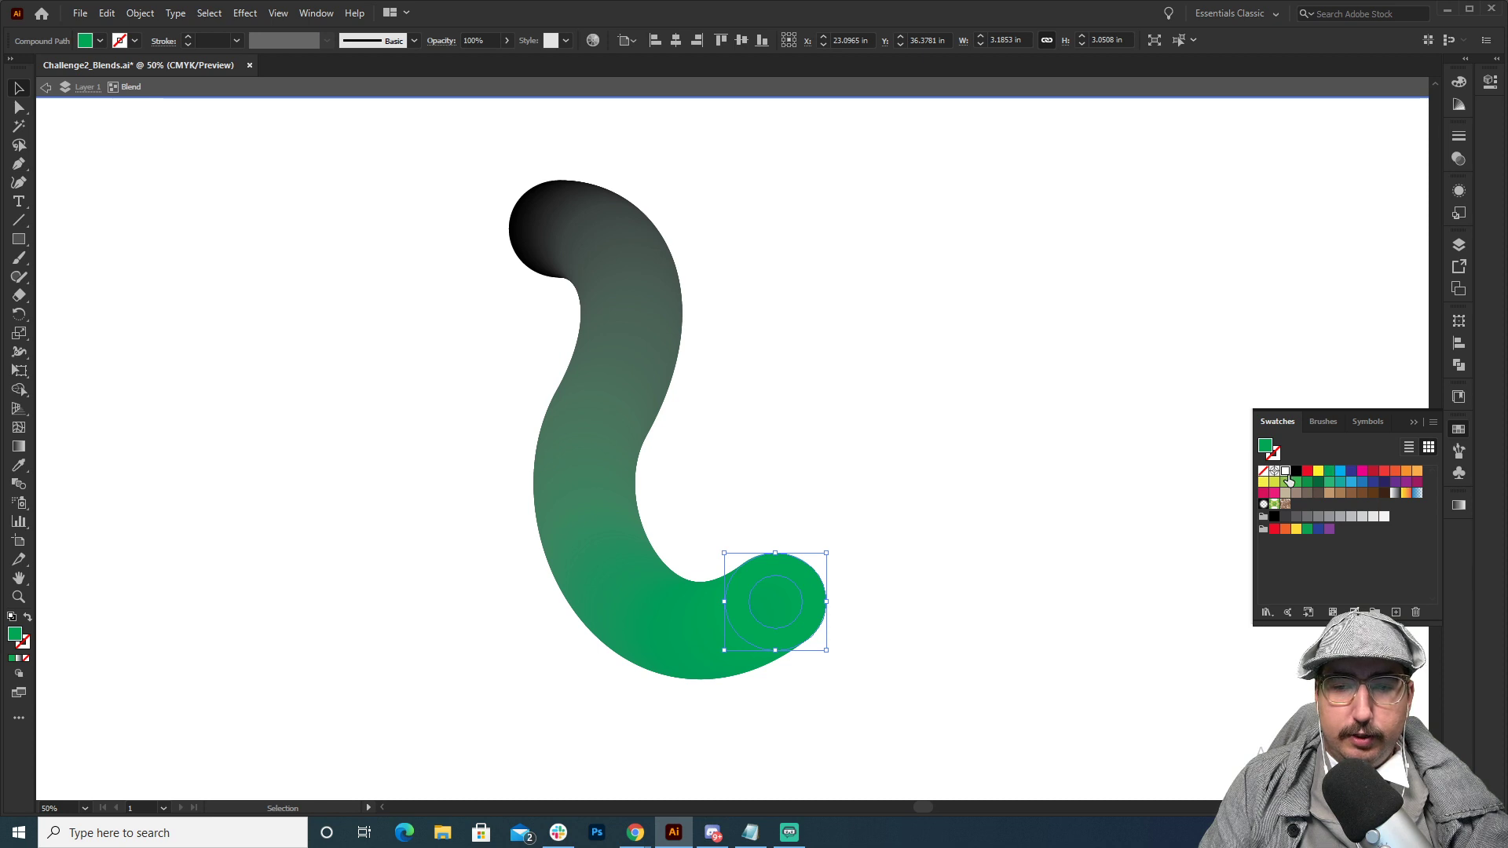
pyautogui.click(1286, 474)
pyautogui.doubleClick(960, 473)
pyautogui.click(803, 578)
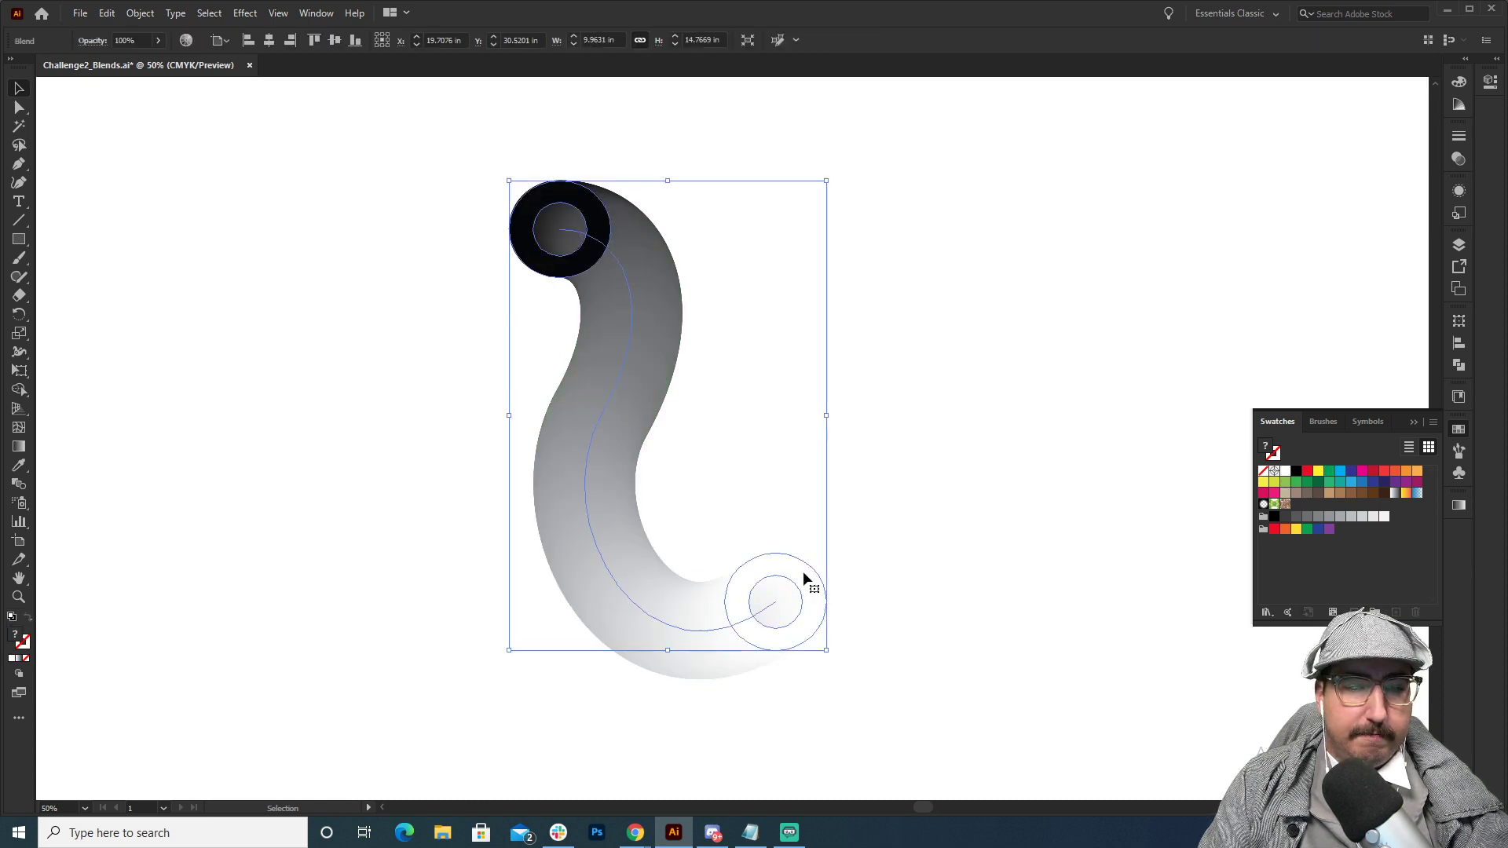
pyautogui.doubleClick(804, 574)
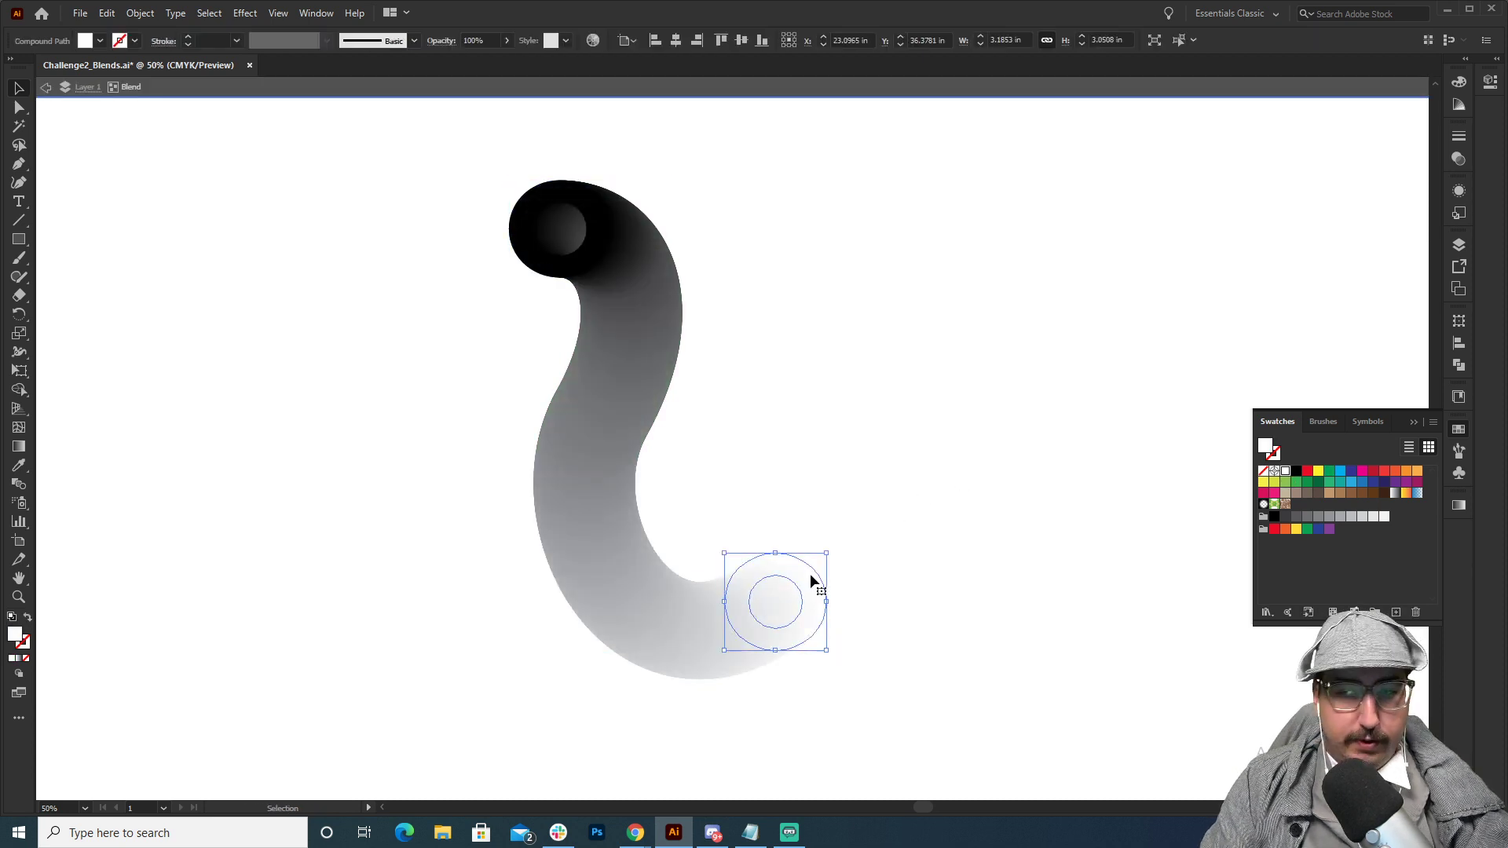
pyautogui.doubleClick(901, 396)
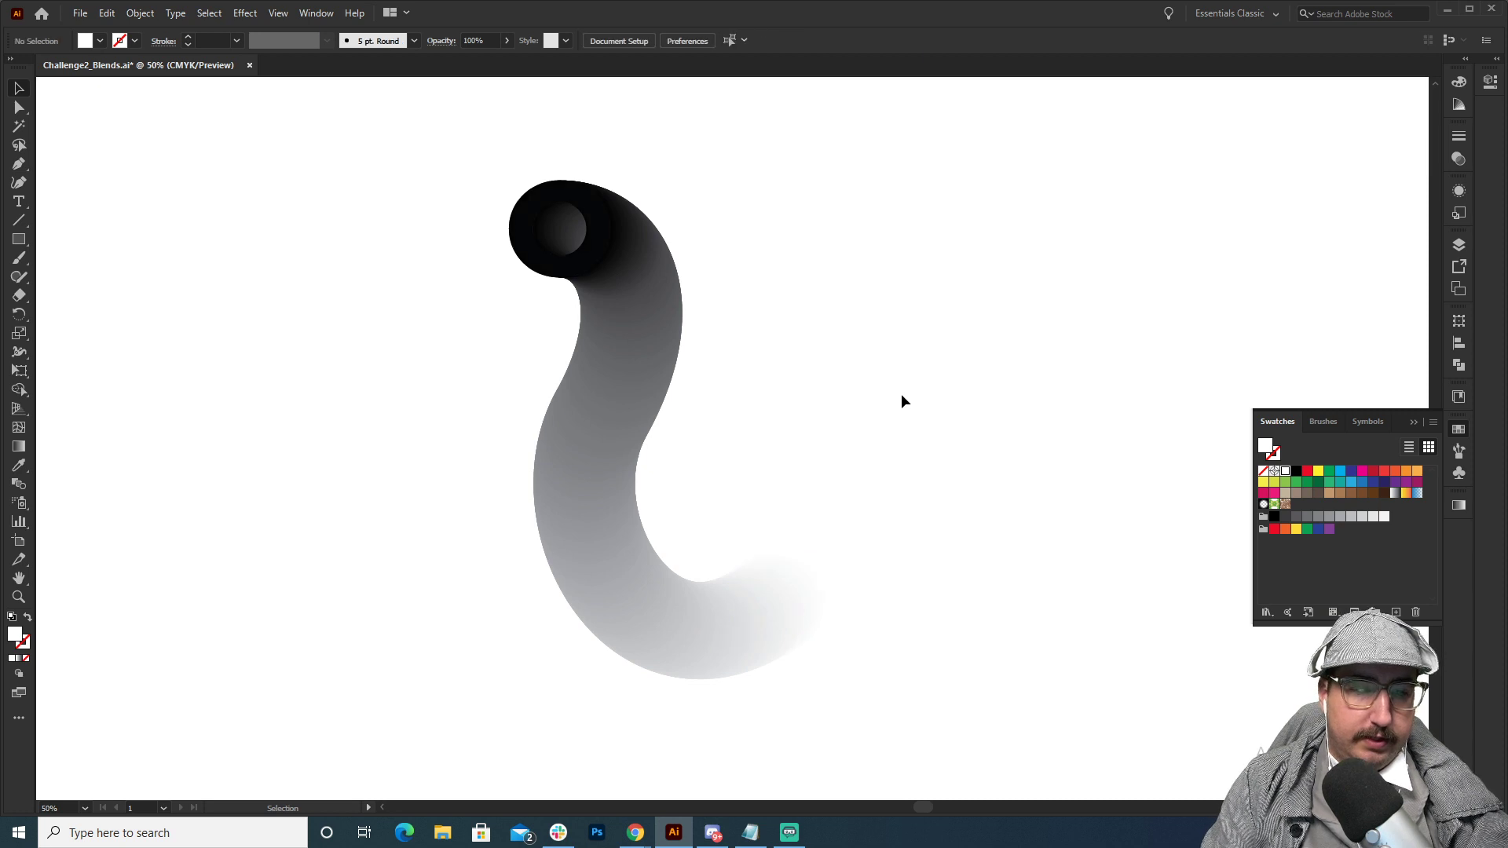
# Fill the separate O lying over the blend's dark start with red and deselect it.
pyautogui.click(591, 232)
pyautogui.click(1307, 474)
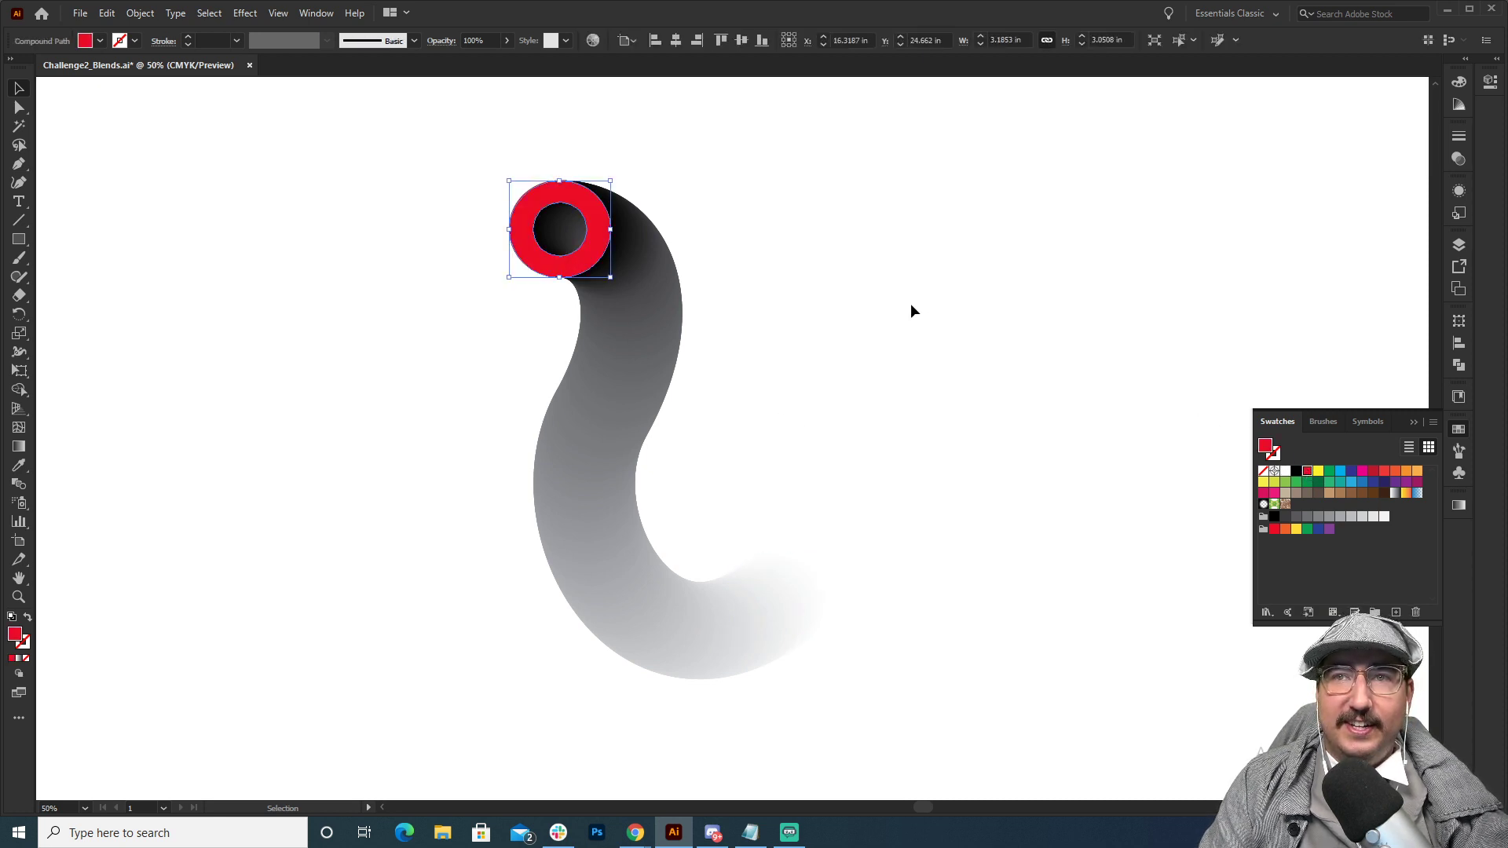
pyautogui.click(911, 303)
# Examine the recoloured blend's fade up close and check the outline of its white end O.
pyautogui.press('z')
pyautogui.keyDown('alt'); pyautogui.click(704, 485); pyautogui.keyUp('alt')
pyautogui.moveTo(735, 457); pyautogui.dragTo(611, 438)
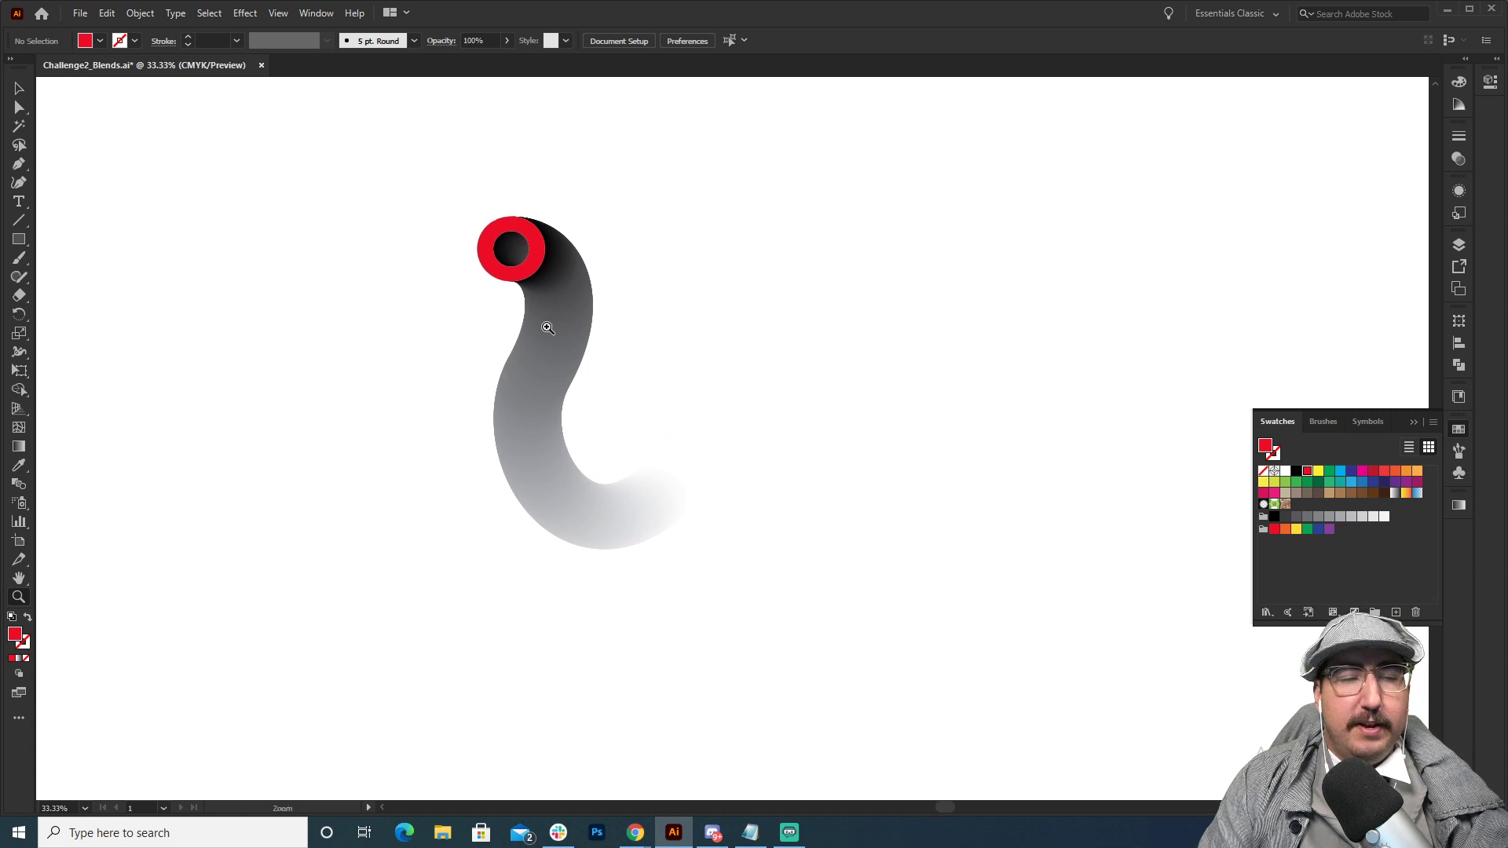
pyautogui.click(673, 446)
pyautogui.press('v')
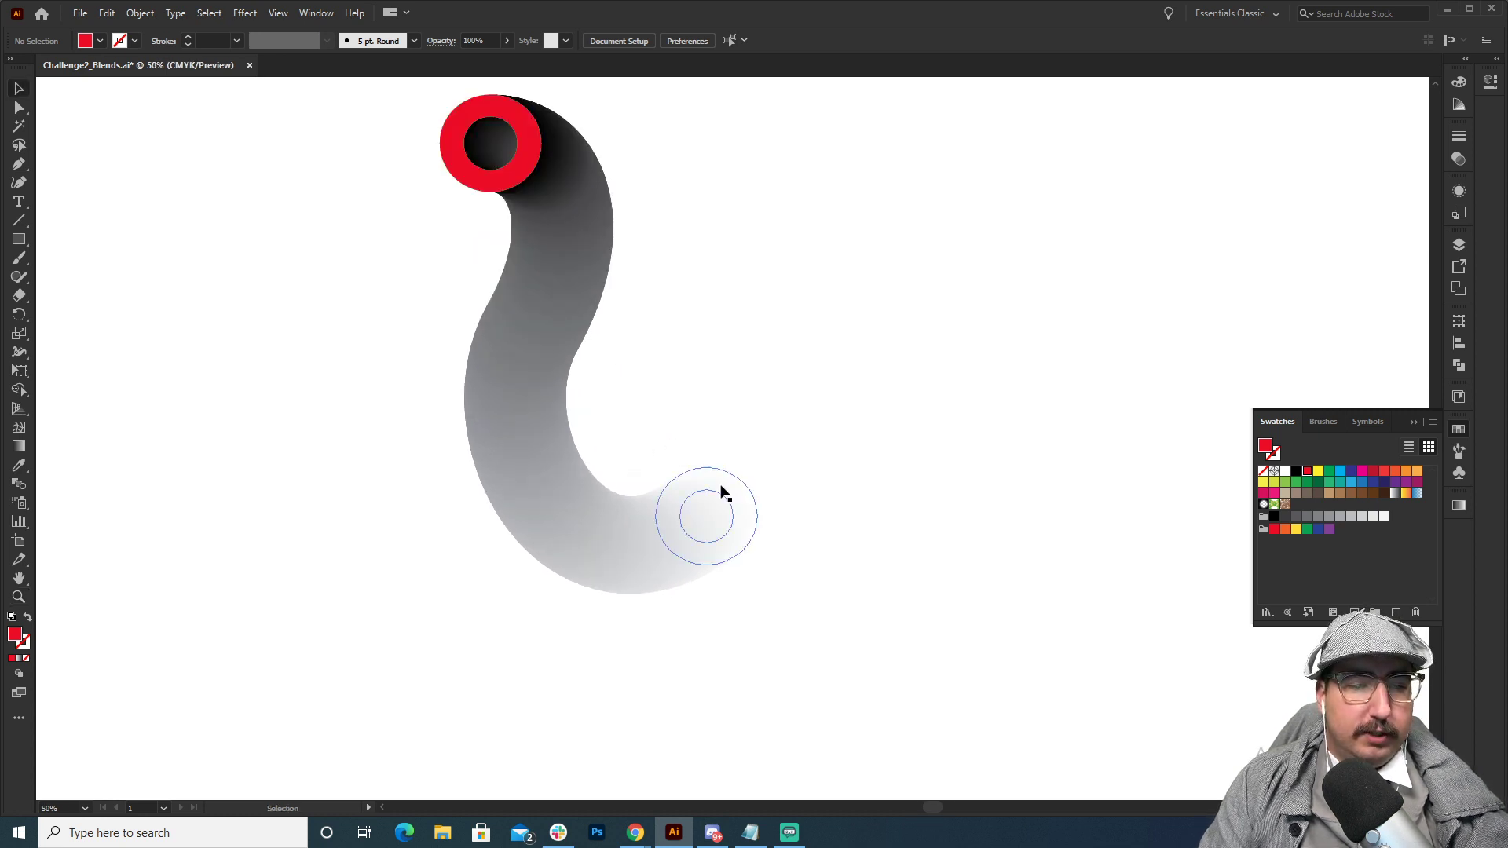
pyautogui.click(723, 491)
pyautogui.click(807, 394)
pyautogui.press('a')
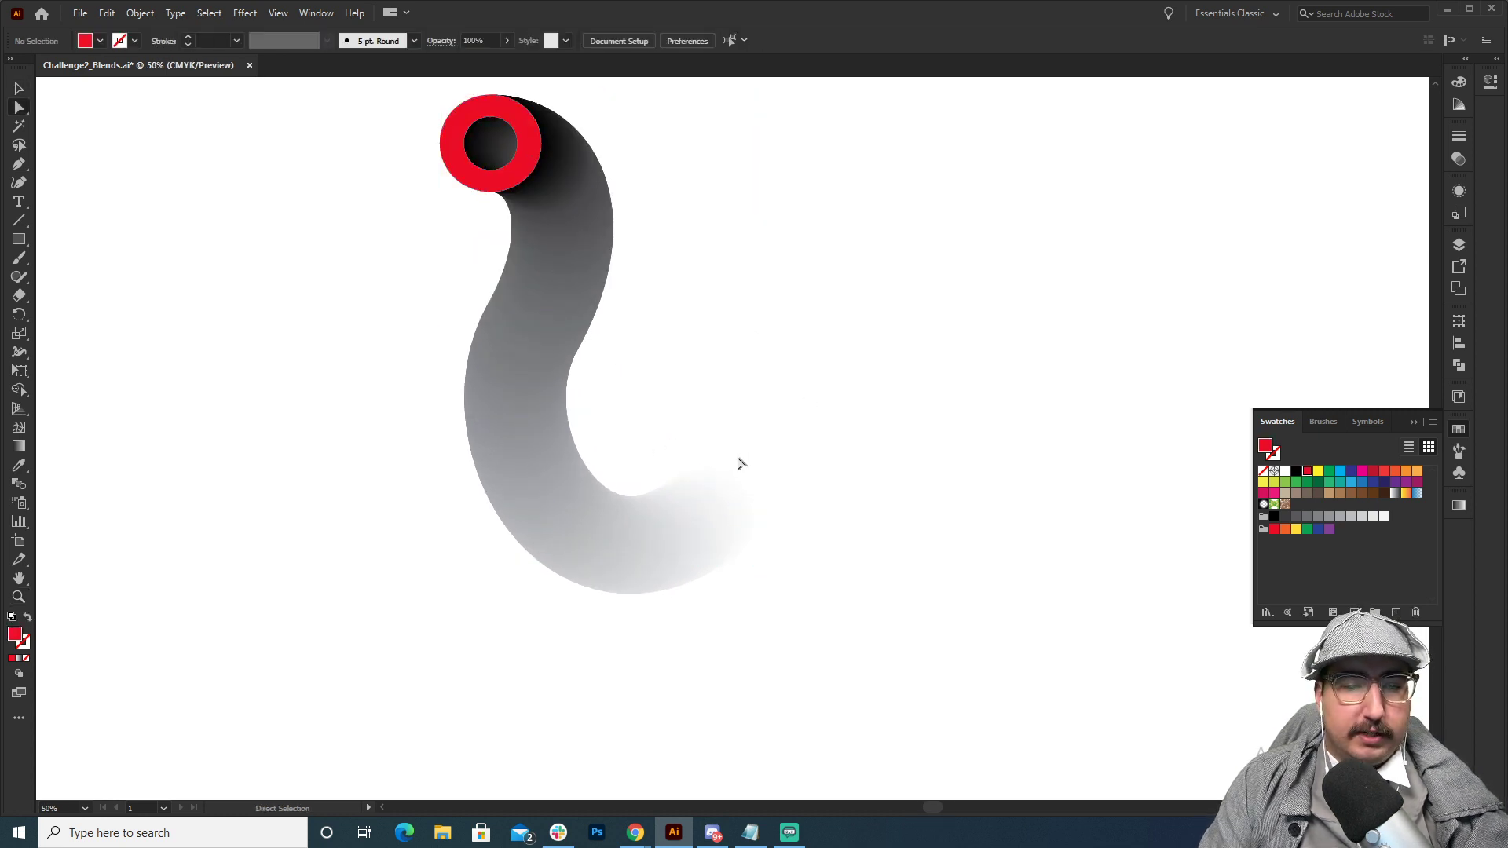
pyautogui.click(716, 481)
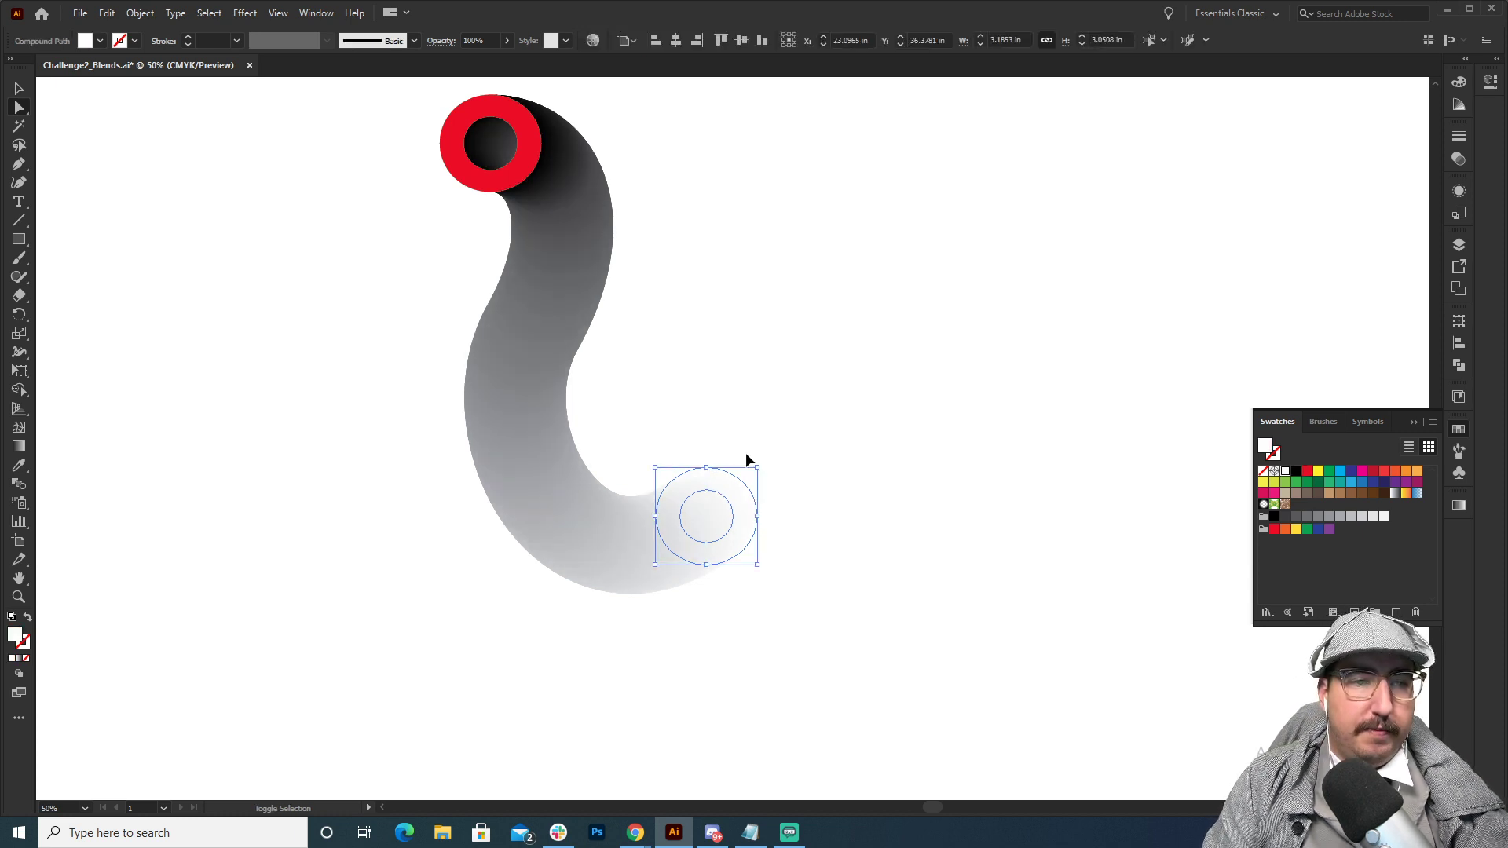
pyautogui.click(738, 294)
# Draw a white ellipse about 23.6 by 15.6 in, centred above the R at the lettering artwork's upper right.
pyautogui.moveTo(738, 294); pyautogui.dragTo(780, 549)
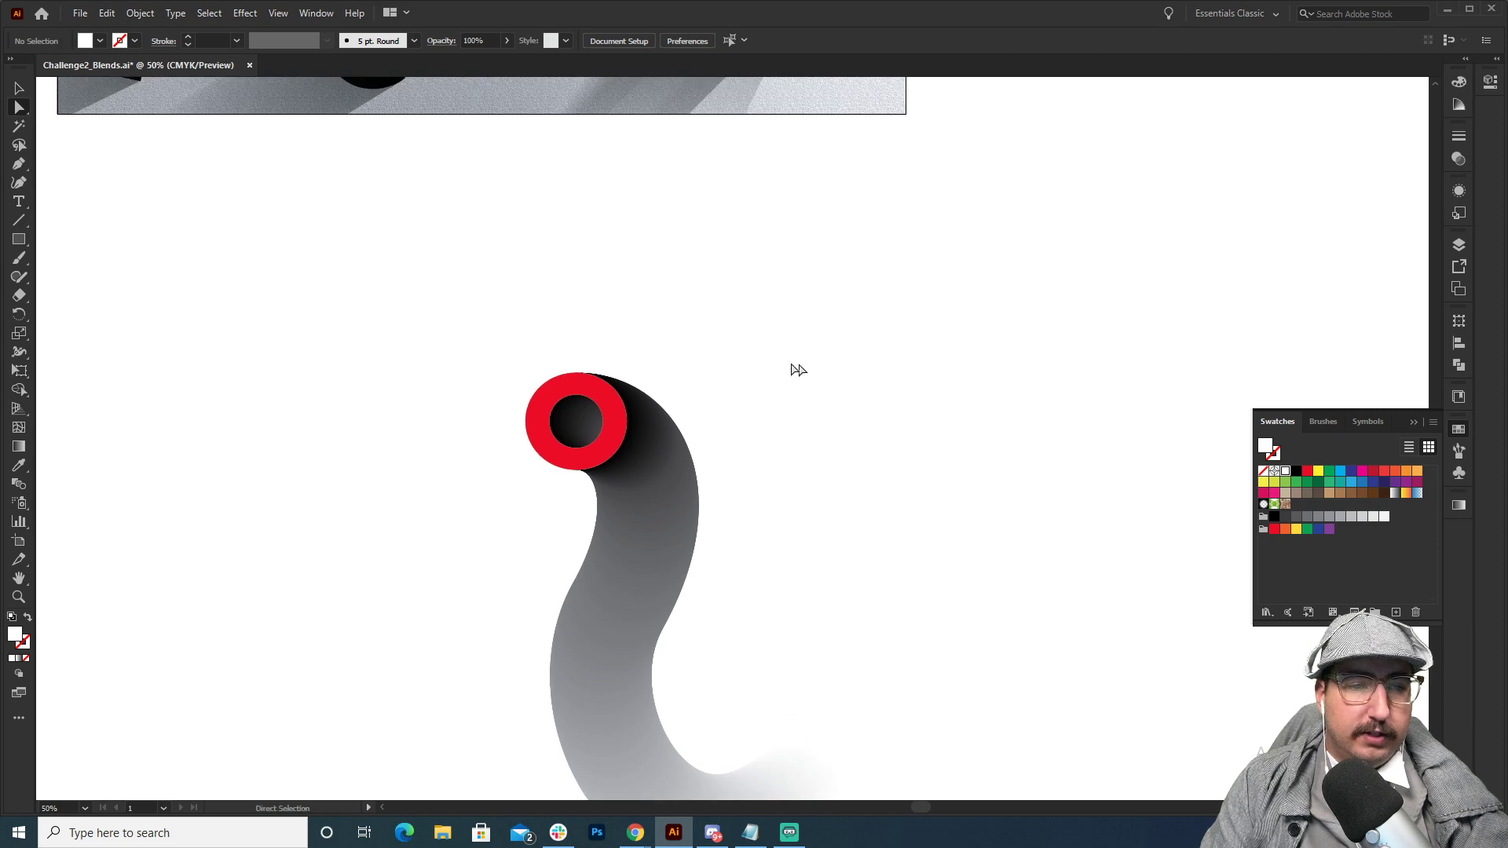
pyautogui.moveTo(798, 369); pyautogui.dragTo(747, 632)
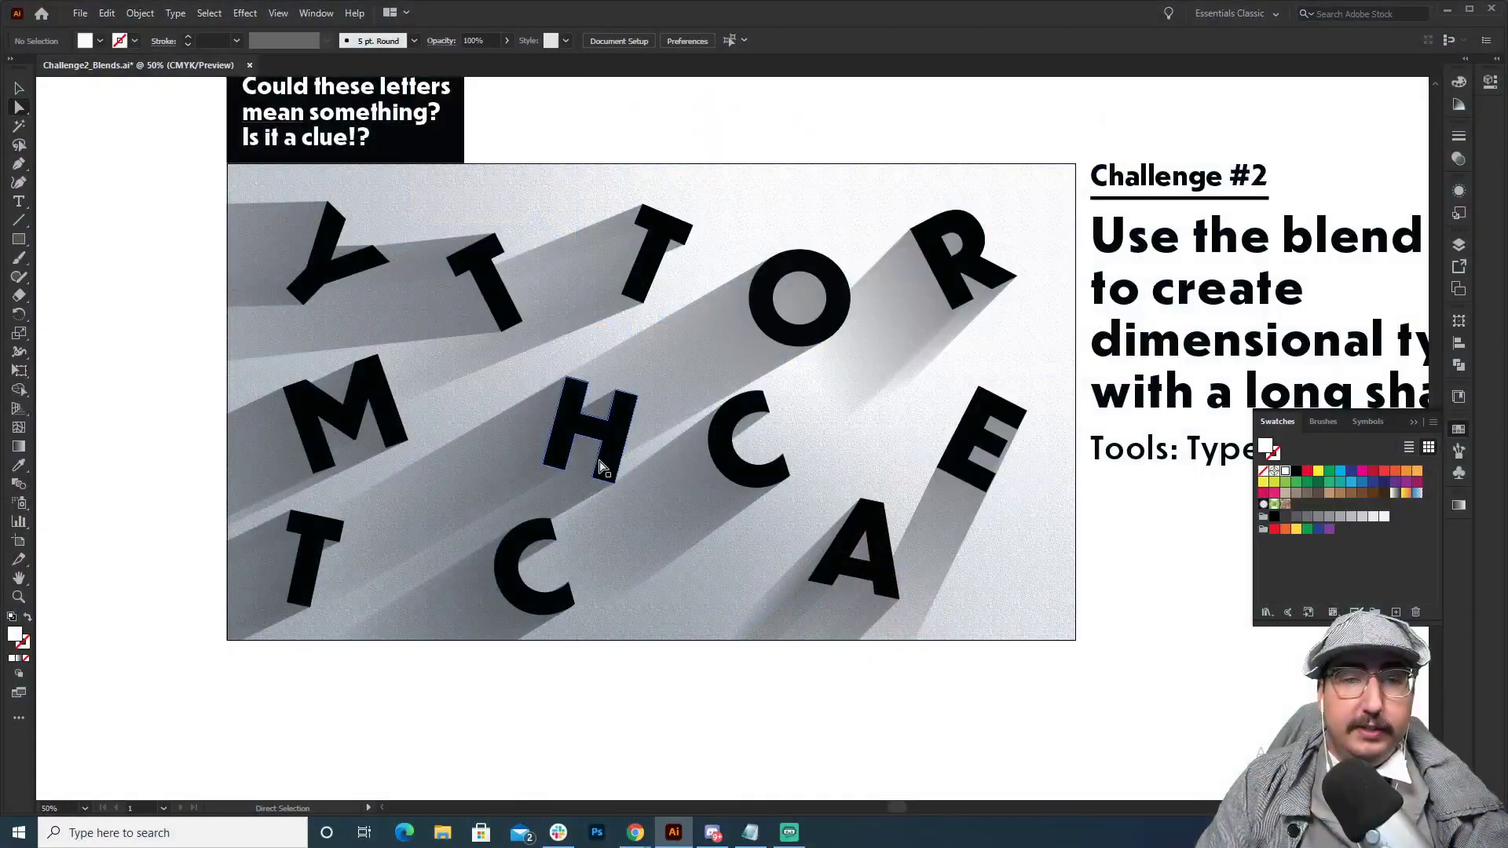
pyautogui.press('v')
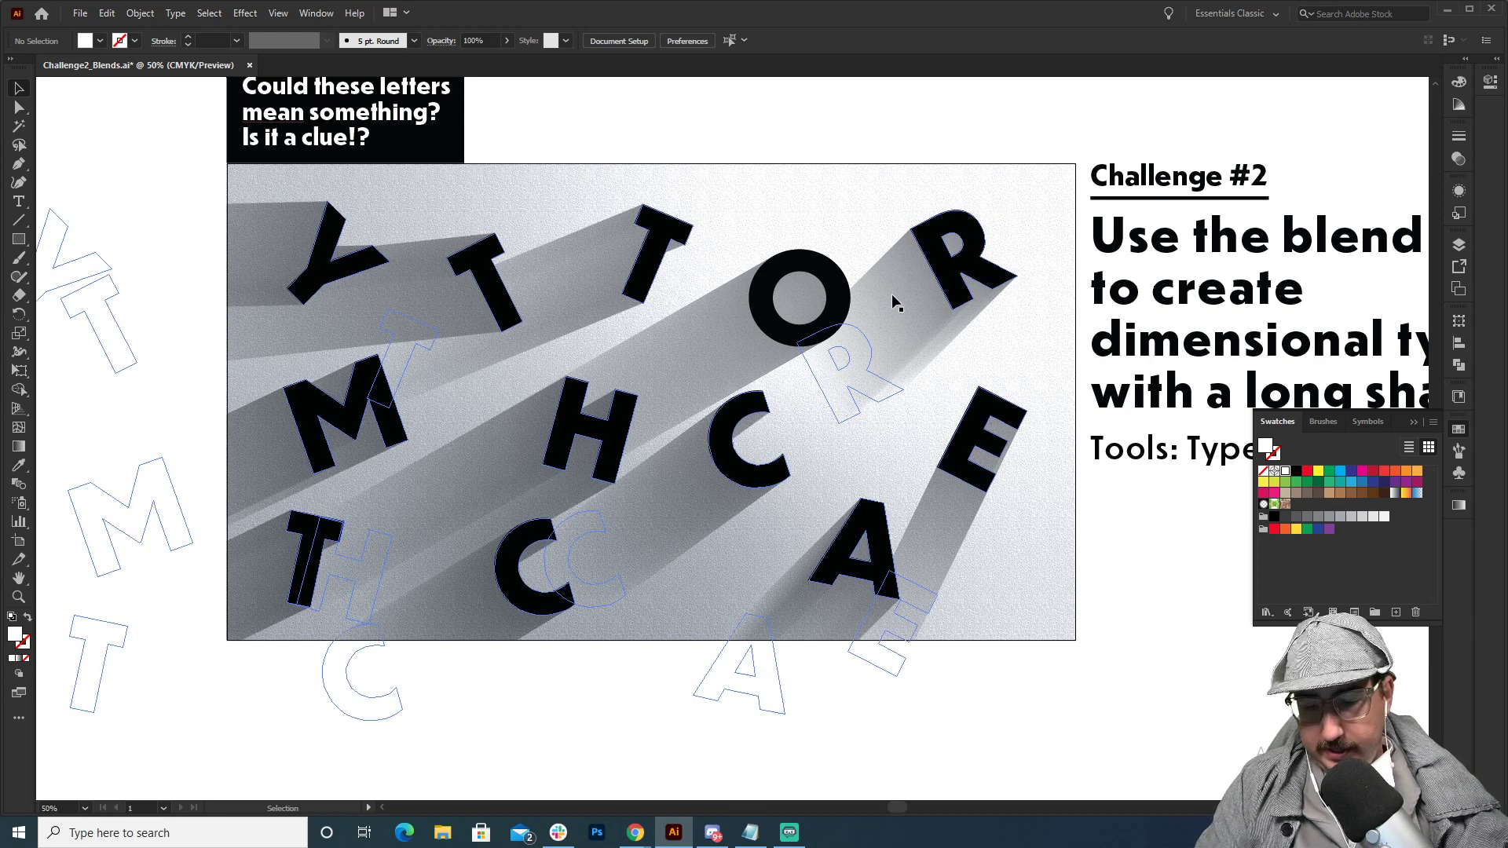
pyautogui.press('l')
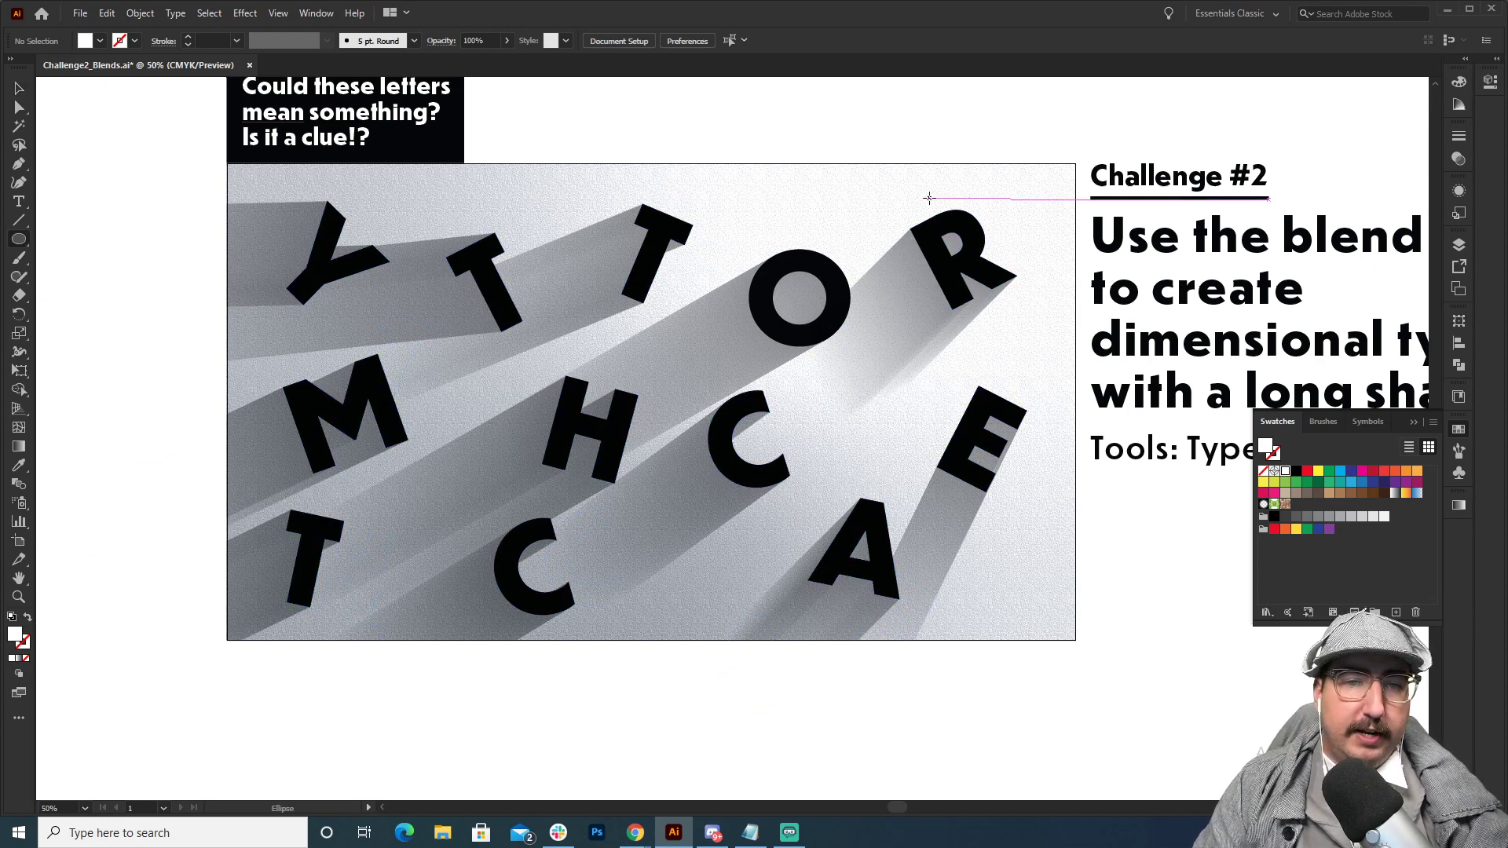
pyautogui.moveTo(928, 197); pyautogui.dragTo(555, 446)
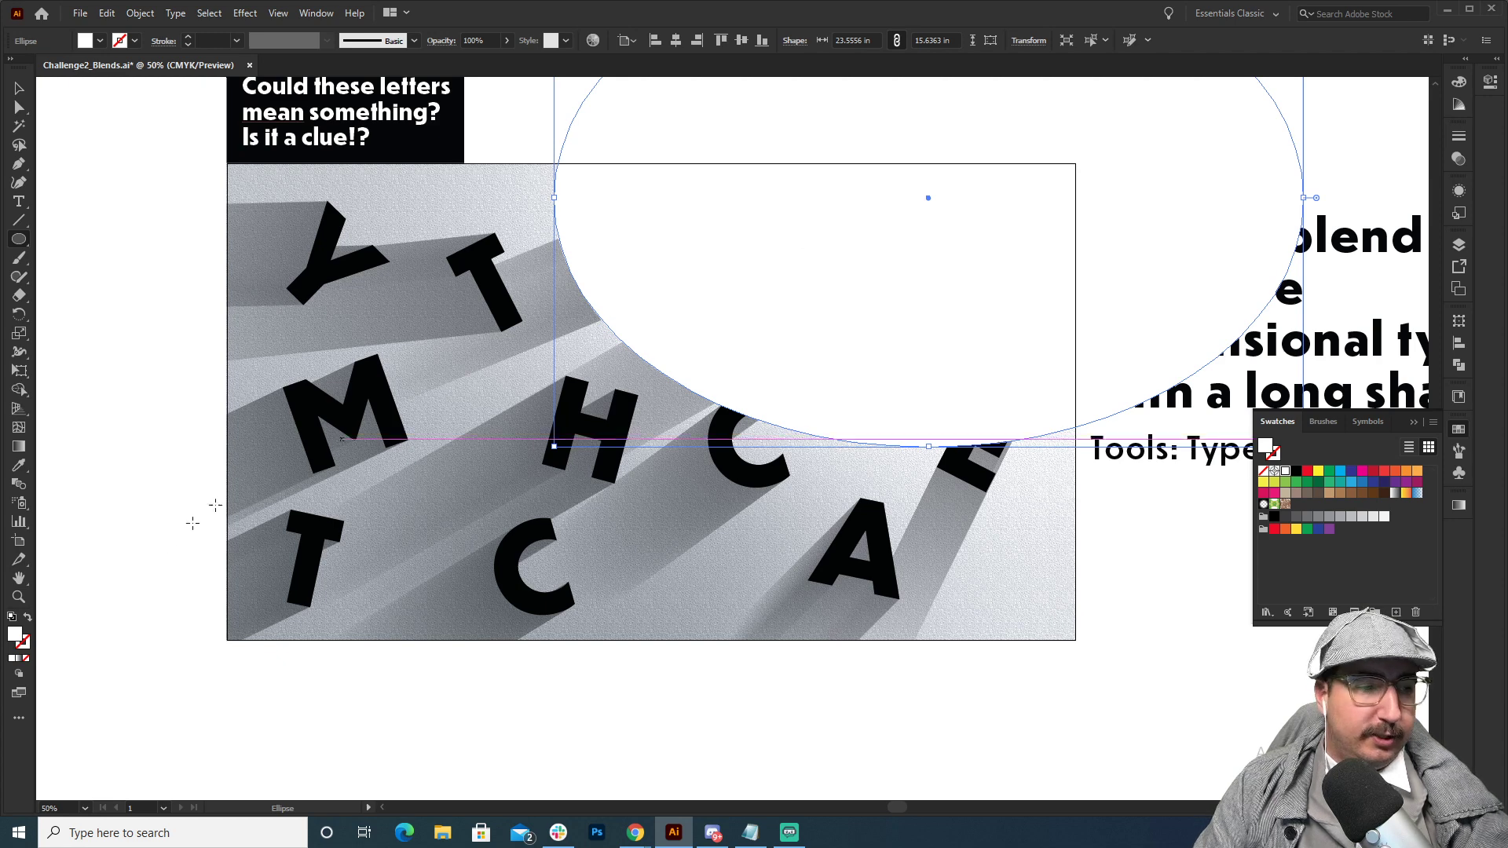
# Fill the ellipse with a white-to-black radial gradient and reverse the gradient's direction.
pyautogui.click(18, 448)
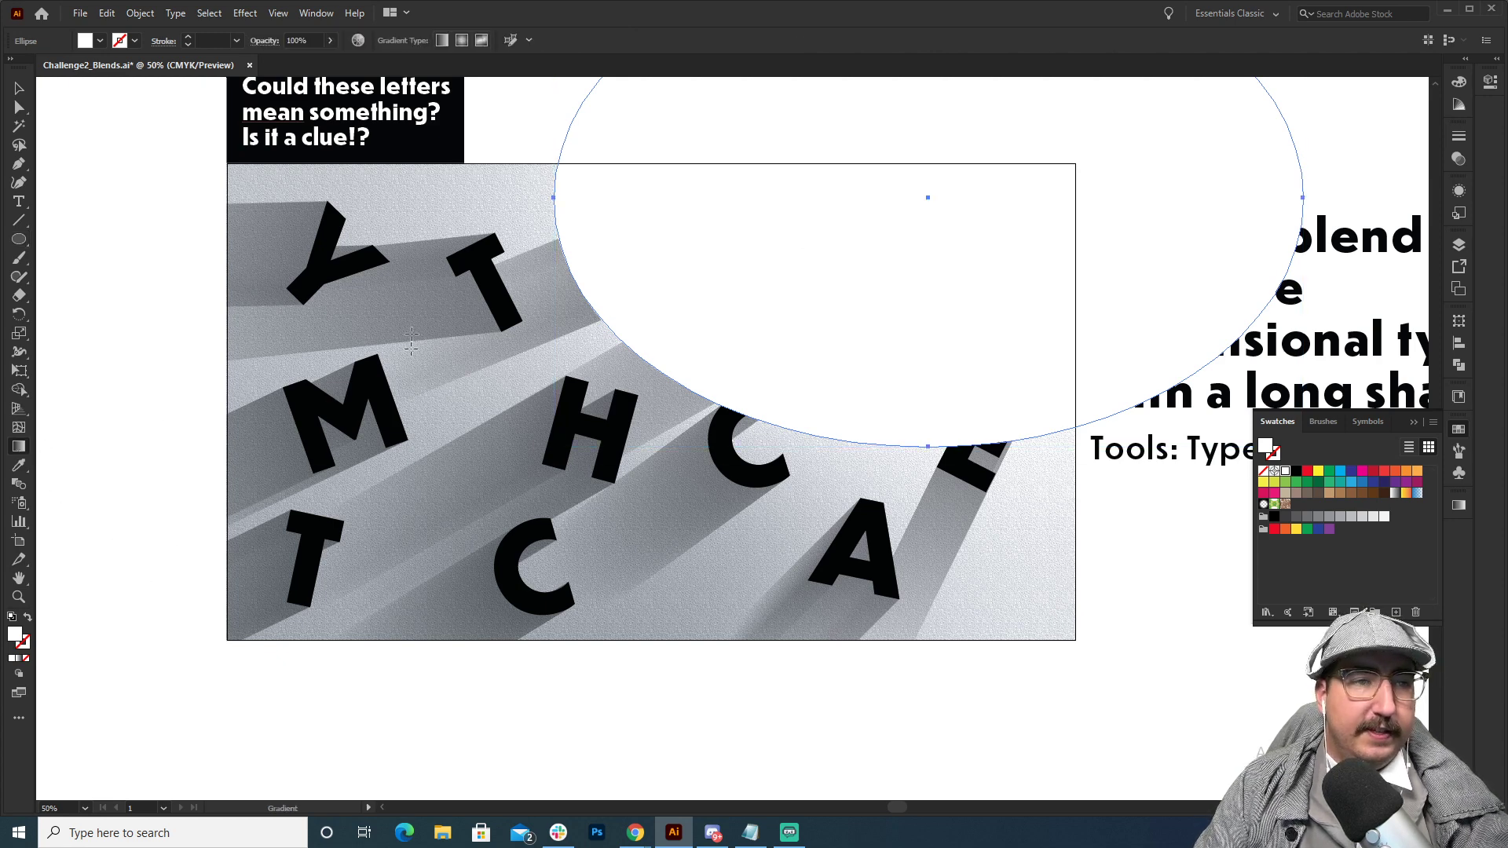
pyautogui.click(464, 43)
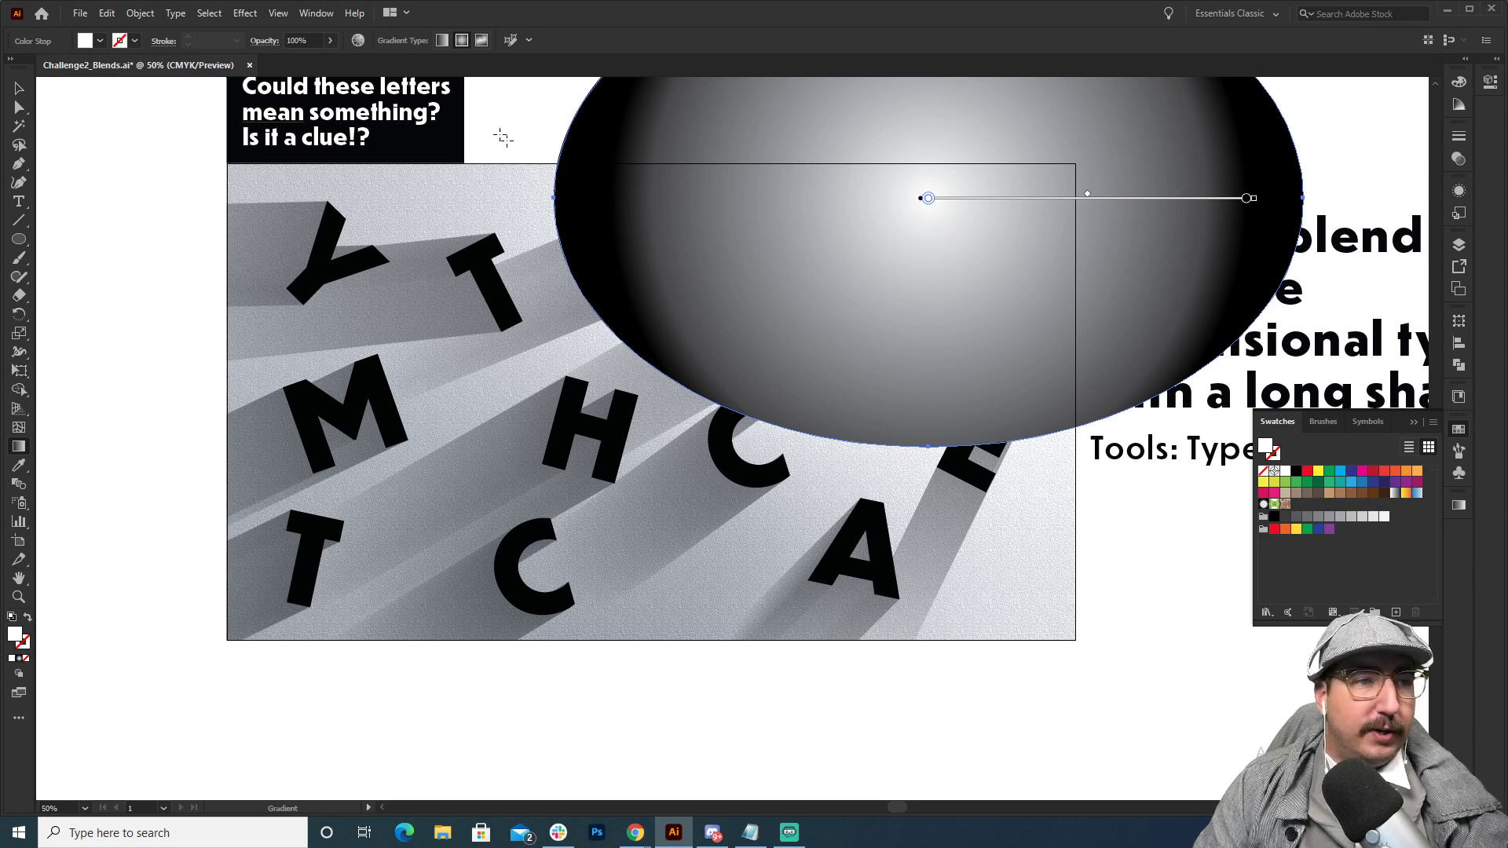
pyautogui.click(316, 13)
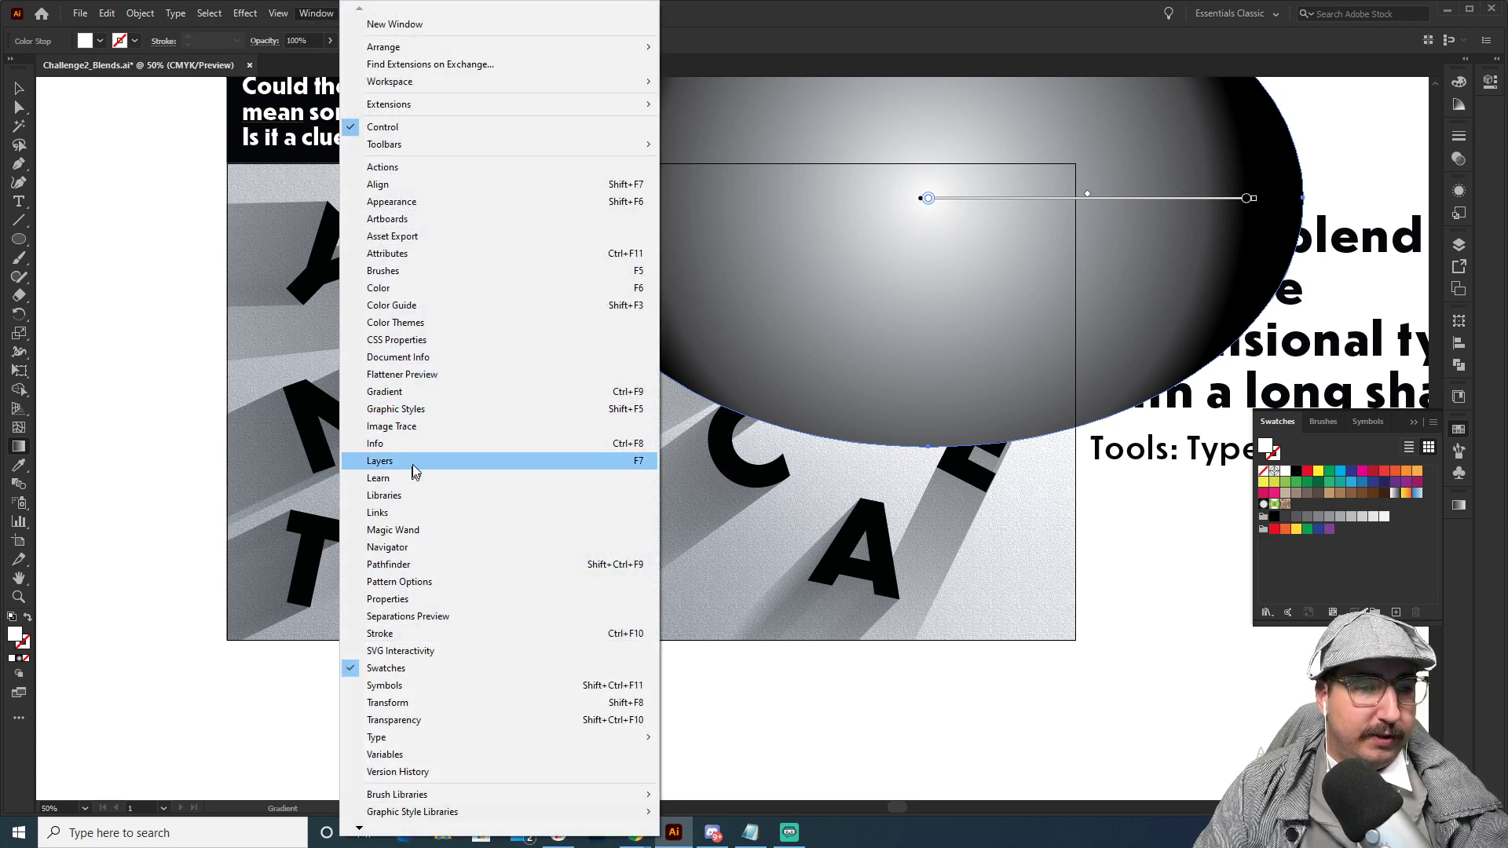
pyautogui.click(432, 392)
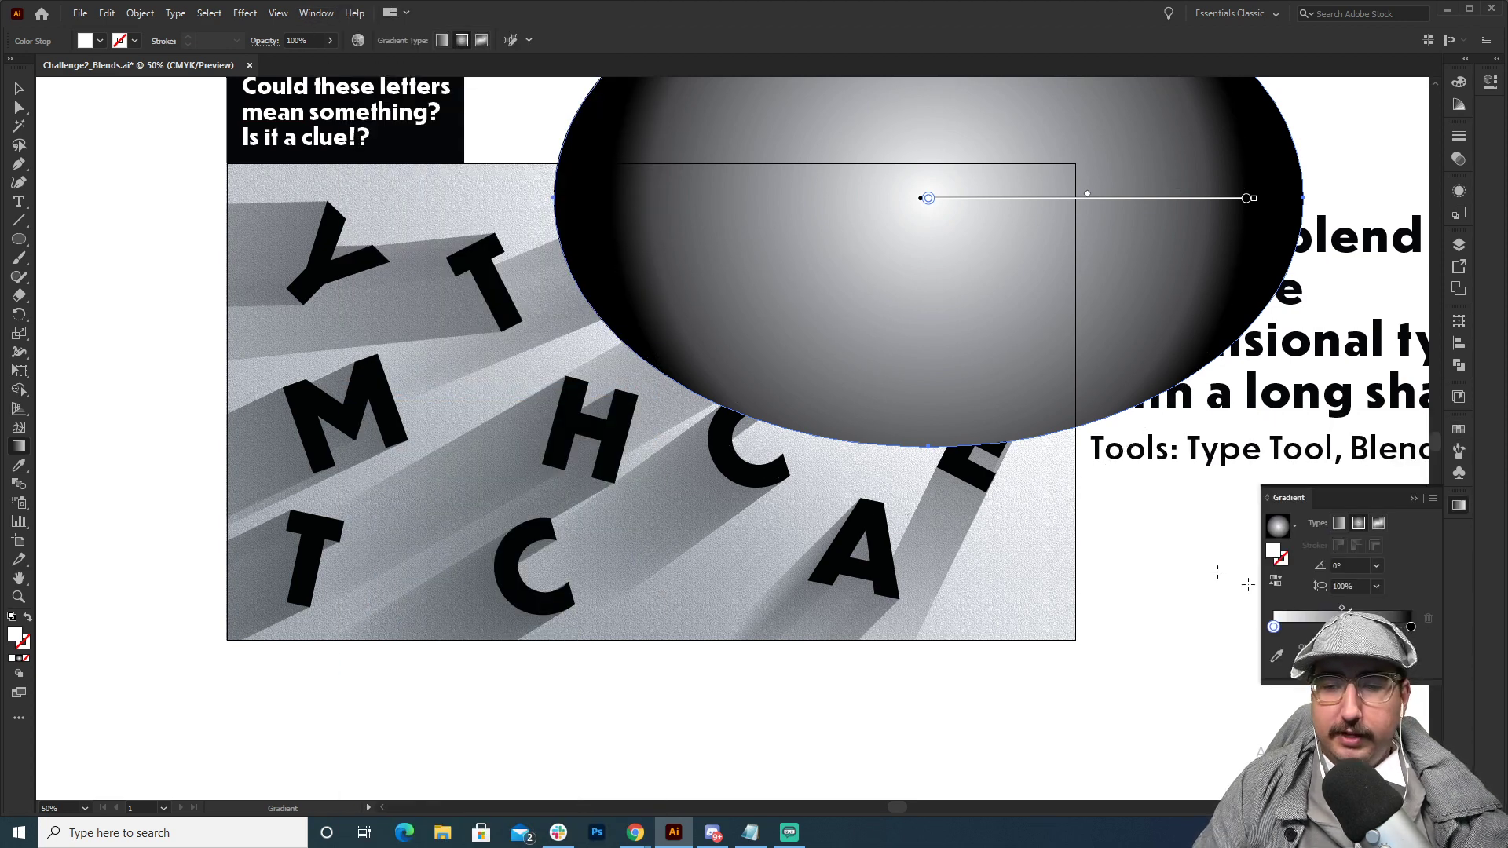
pyautogui.click(1277, 581)
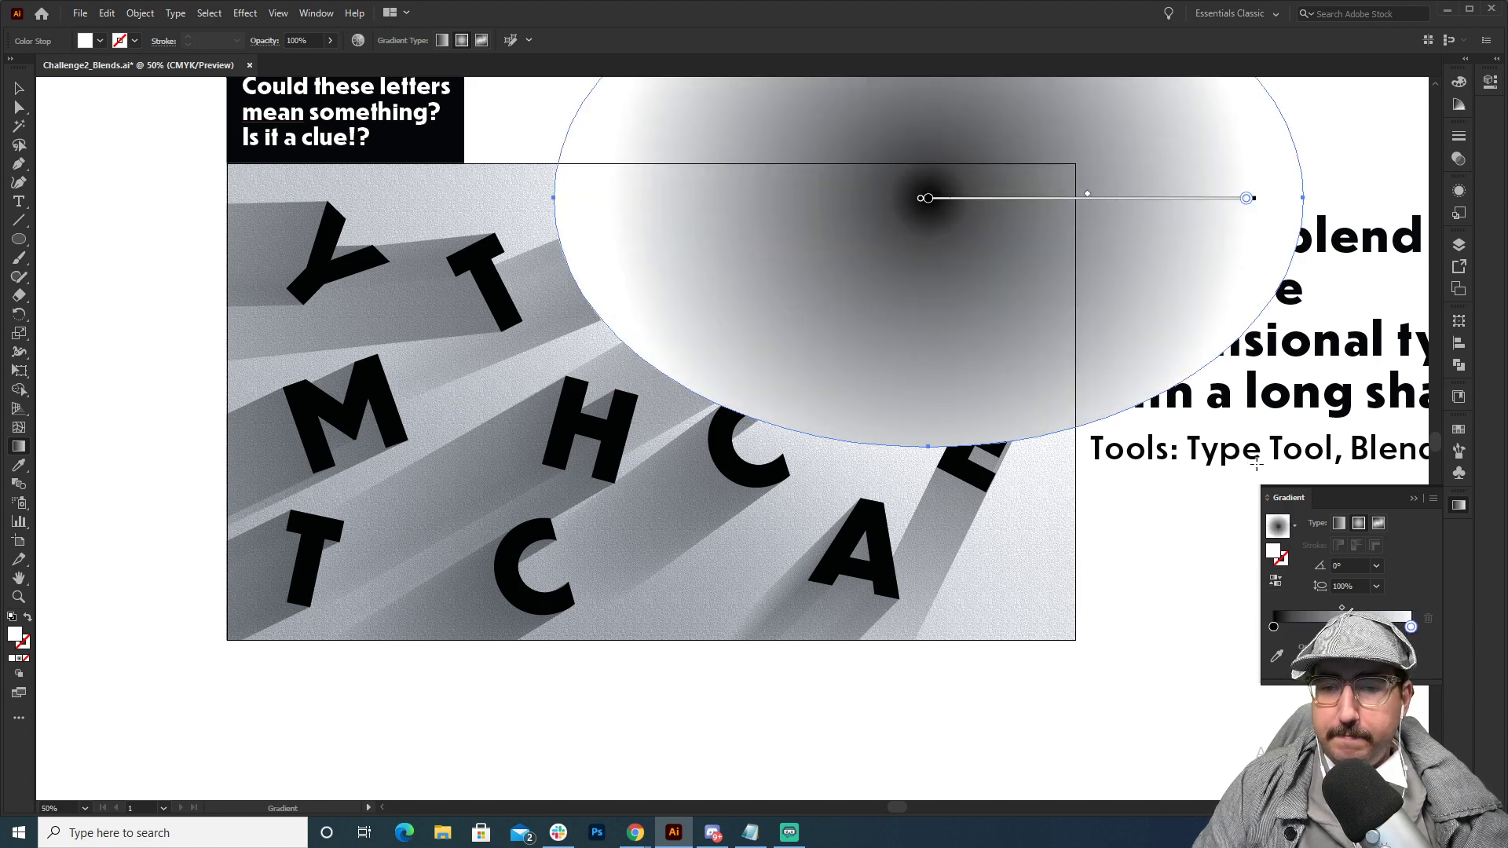
# Make the gradient's inner black stop white and set the outer white stop's opacity to 0%.
pyautogui.doubleClick(1273, 627)
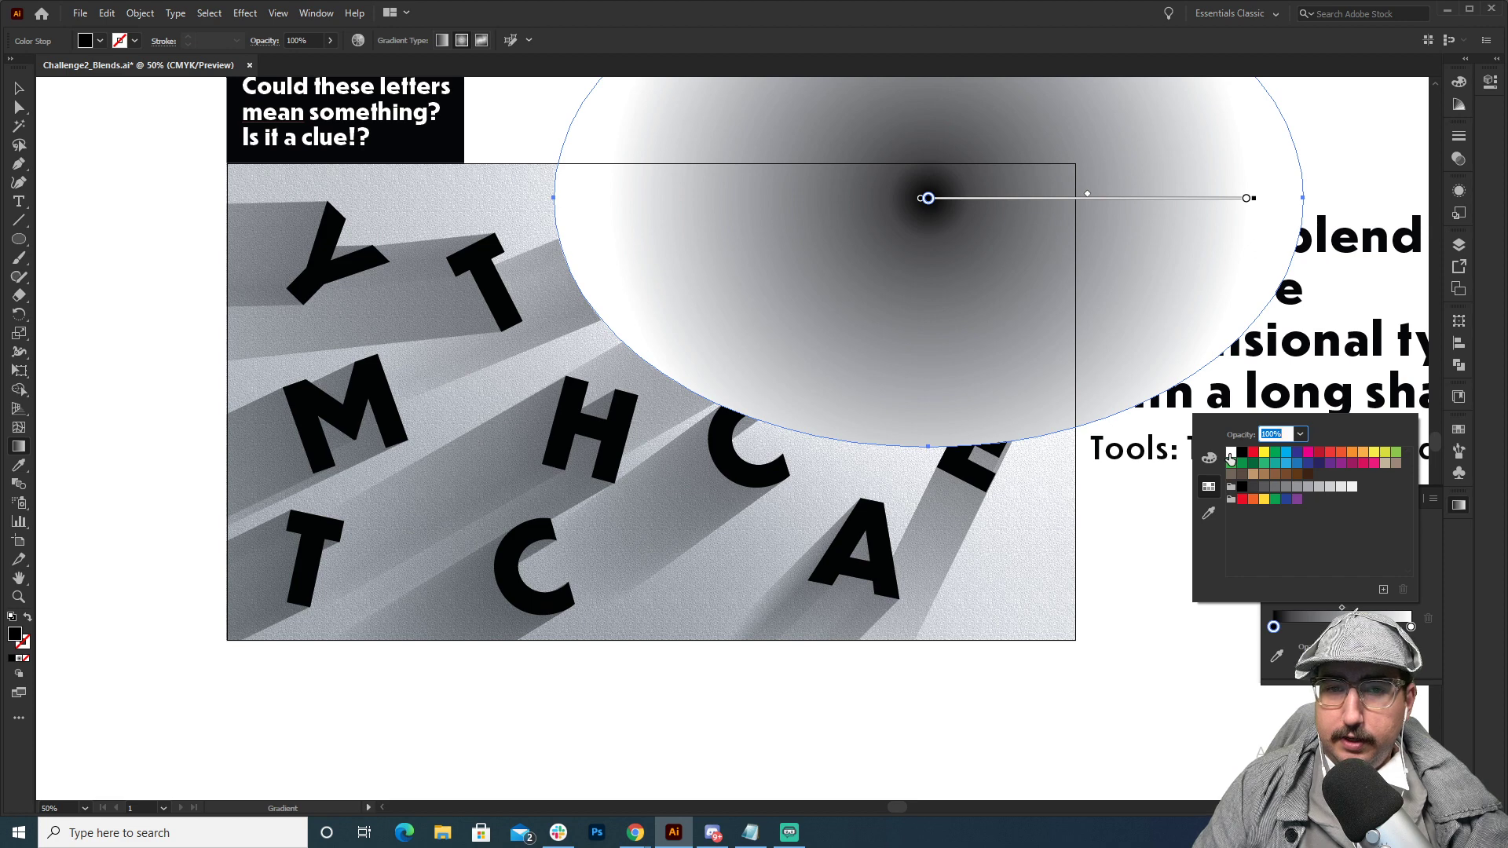
pyautogui.click(1231, 454)
pyautogui.click(1411, 628)
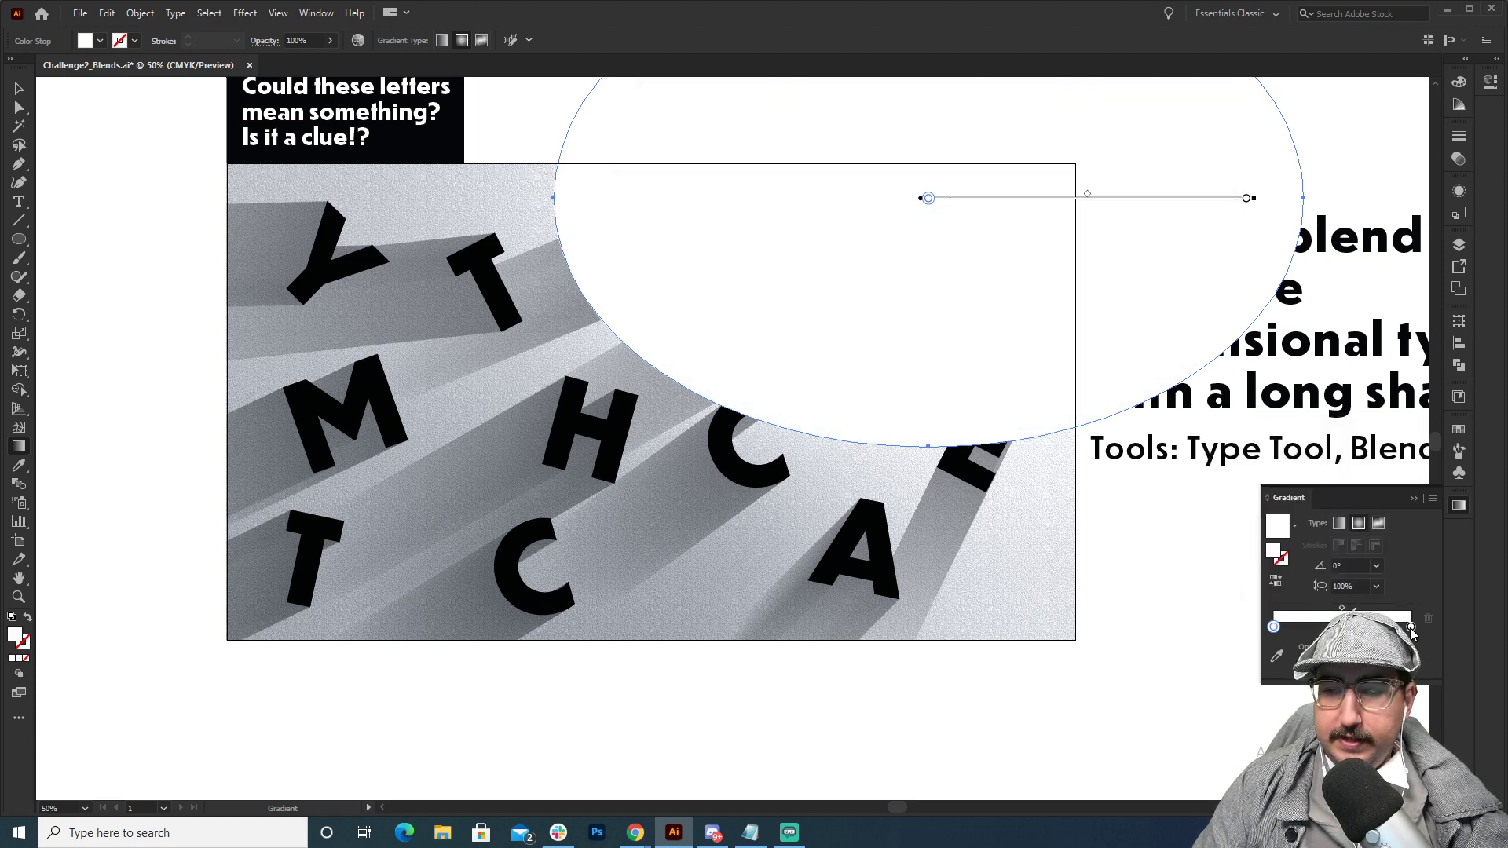
pyautogui.doubleClick(1411, 628)
pyautogui.click(1376, 647)
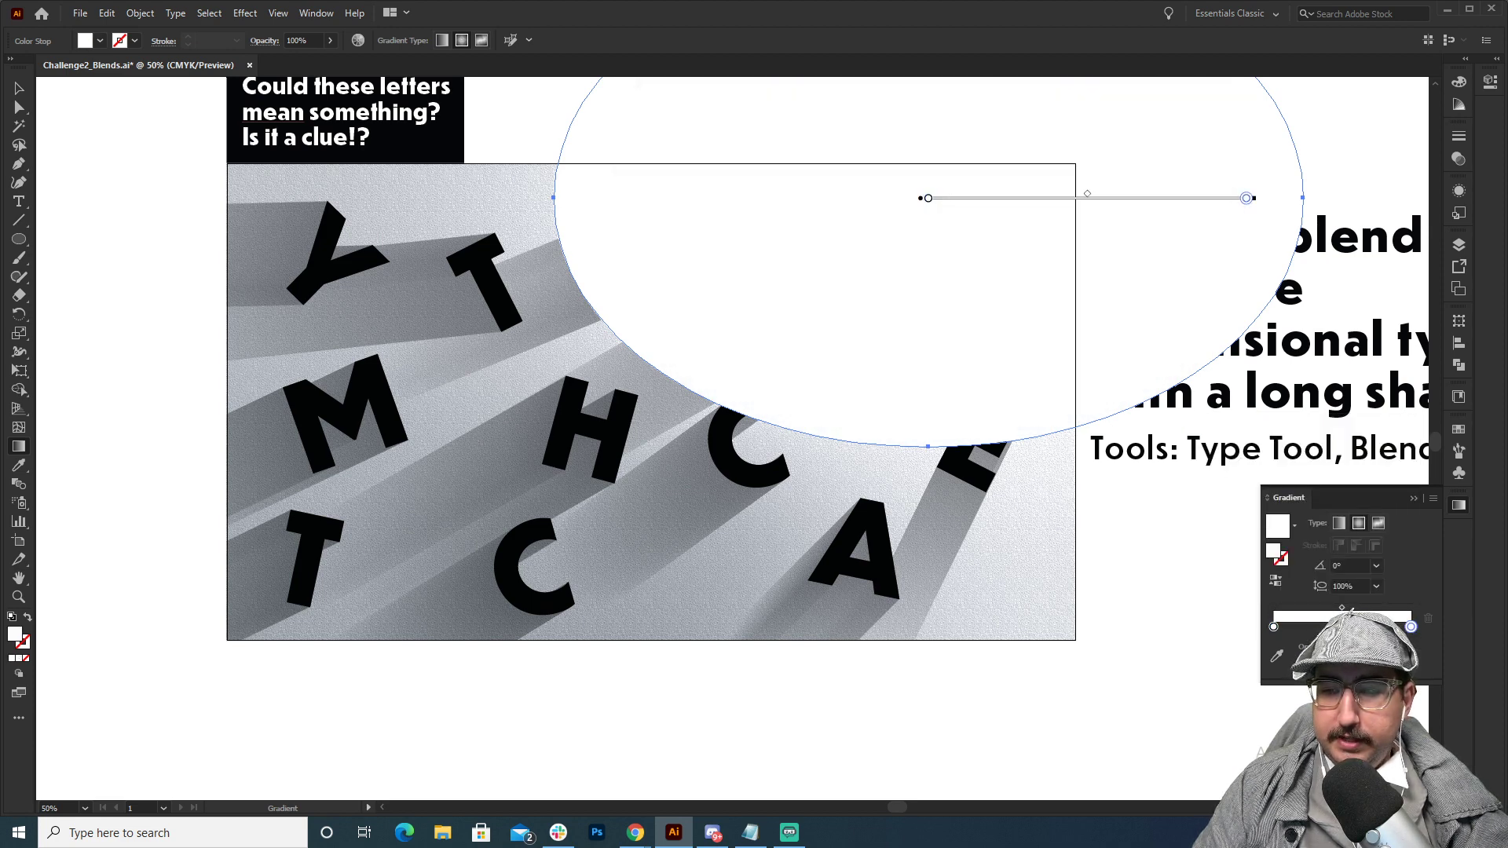
pyautogui.write('0')
pyautogui.press('Return')
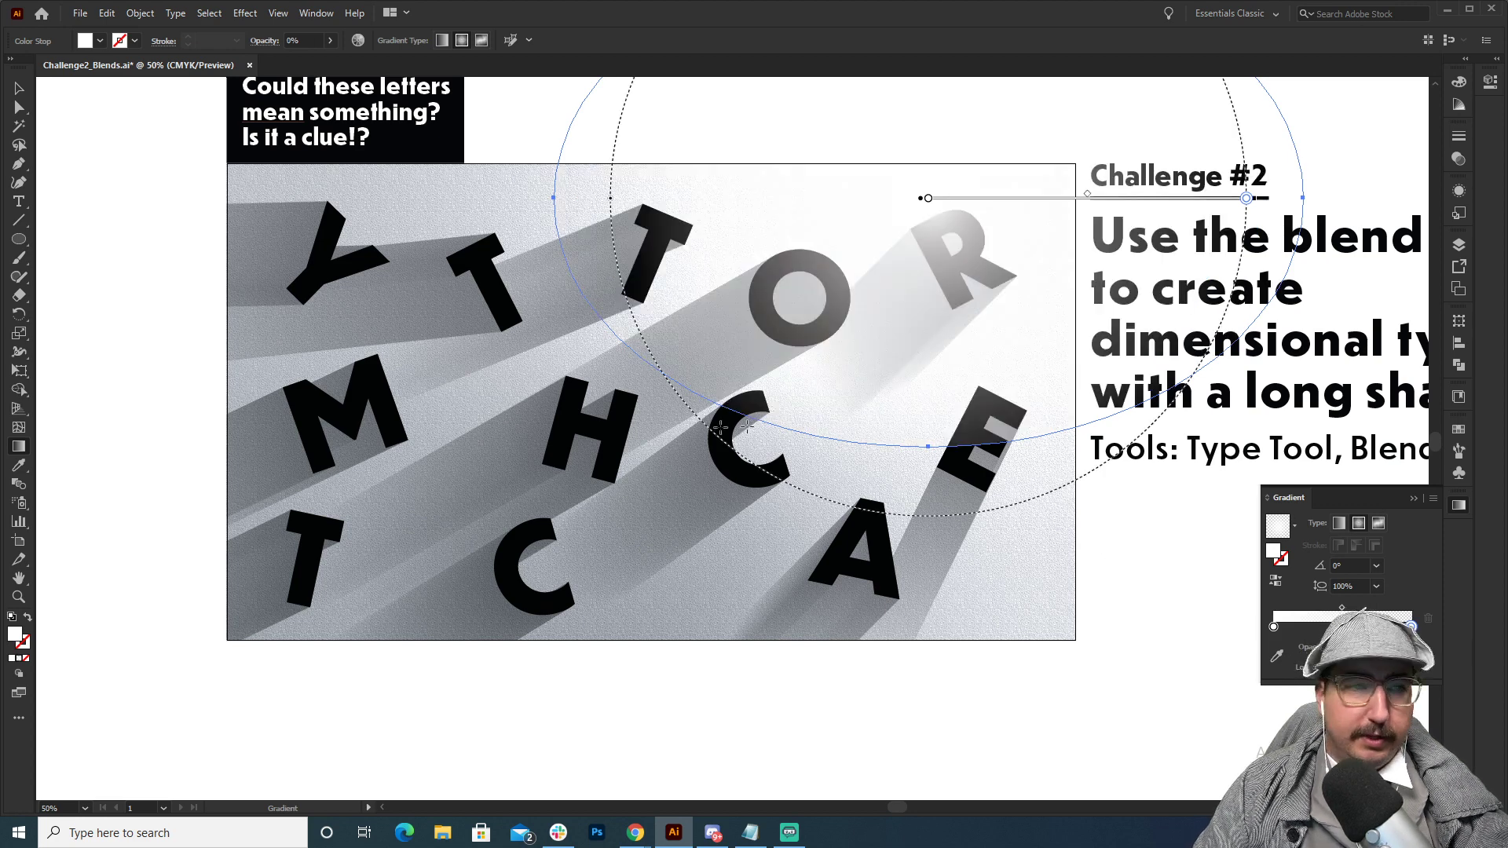
# Enlarge the glow ellipse to about 26.5 by 19.6 in and reposition it with its centre by the R's upper right.
pyautogui.click(19, 89)
pyautogui.moveTo(707, 317); pyautogui.dragTo(525, 498)
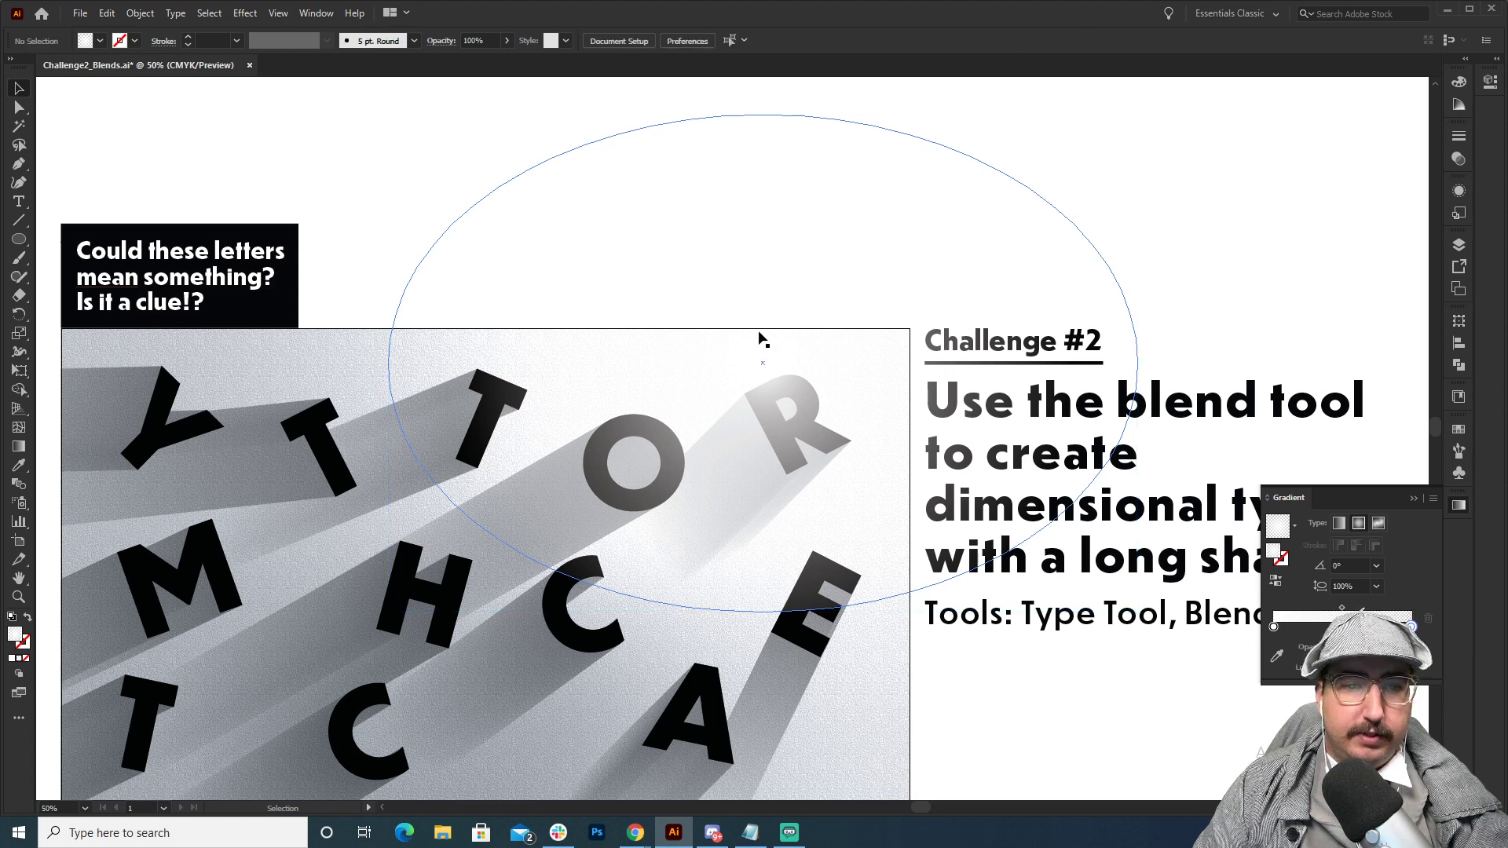
pyautogui.moveTo(777, 313); pyautogui.dragTo(819, 385)
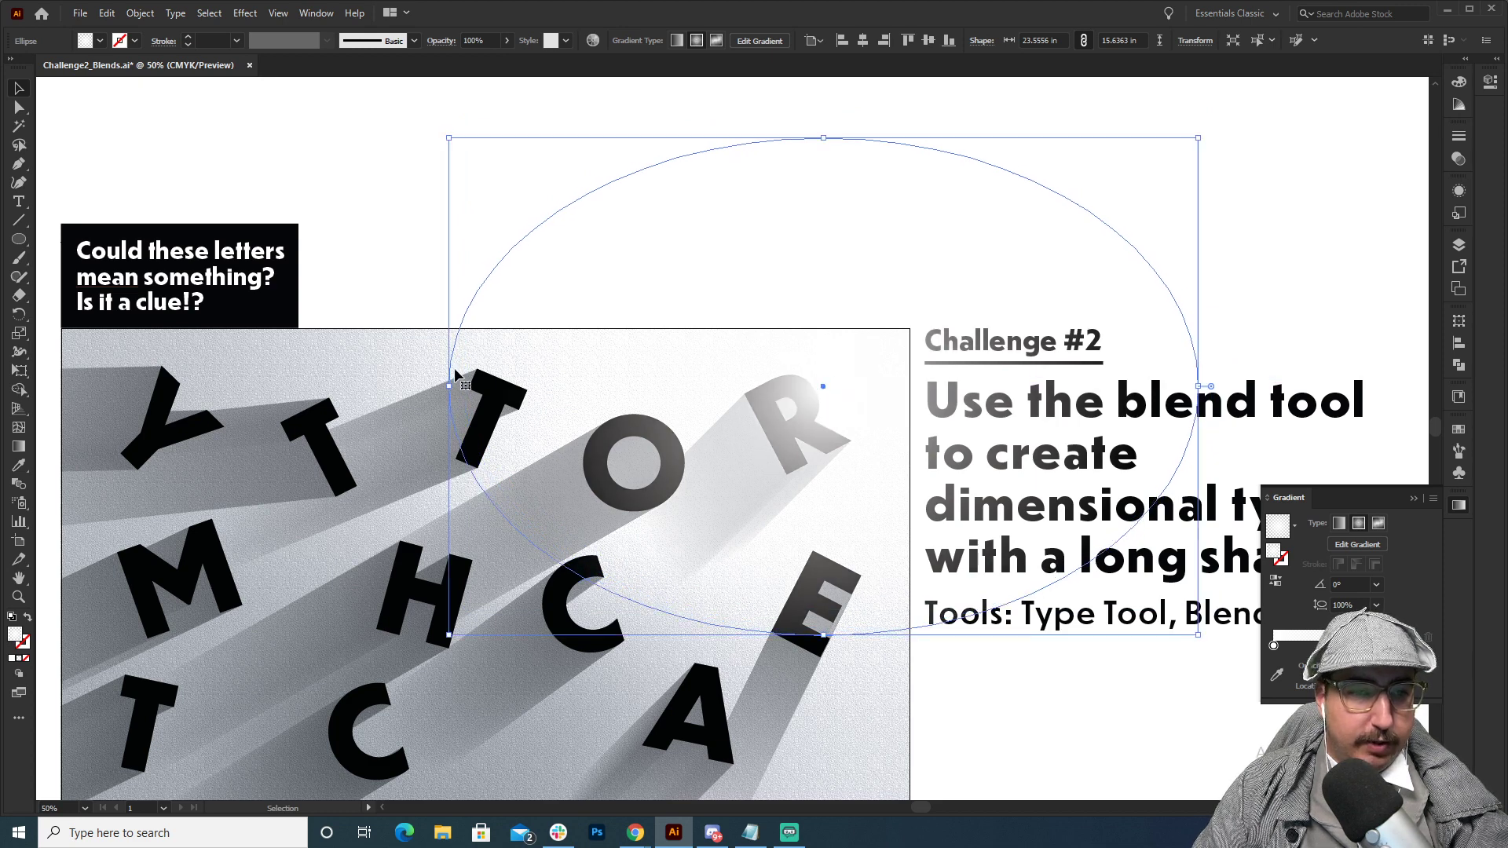
pyautogui.moveTo(448, 385); pyautogui.dragTo(355, 385)
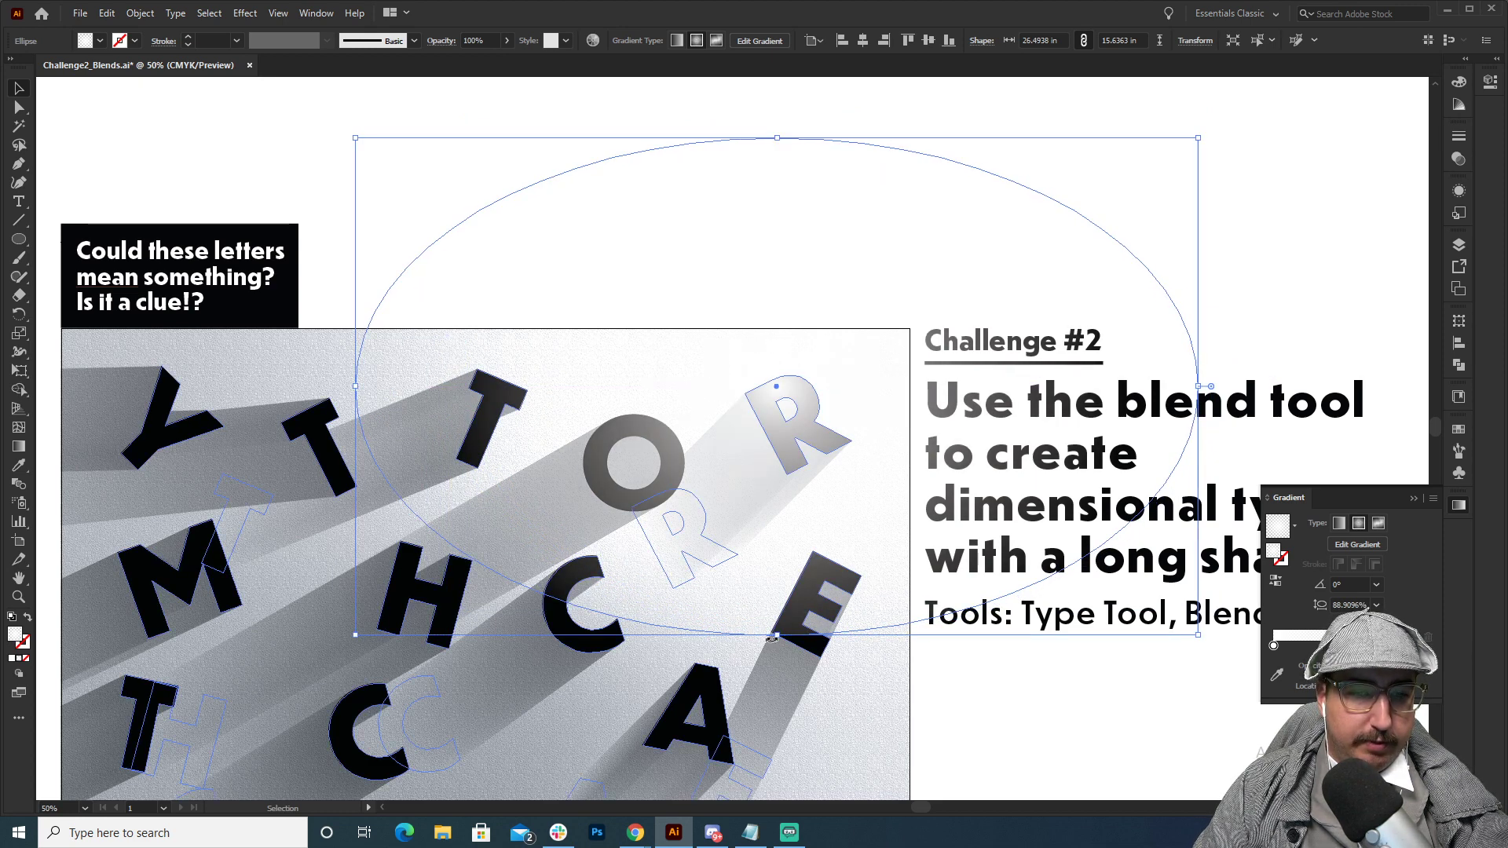
pyautogui.moveTo(777, 634); pyautogui.dragTo(777, 760)
pyautogui.moveTo(829, 491); pyautogui.dragTo(895, 414)
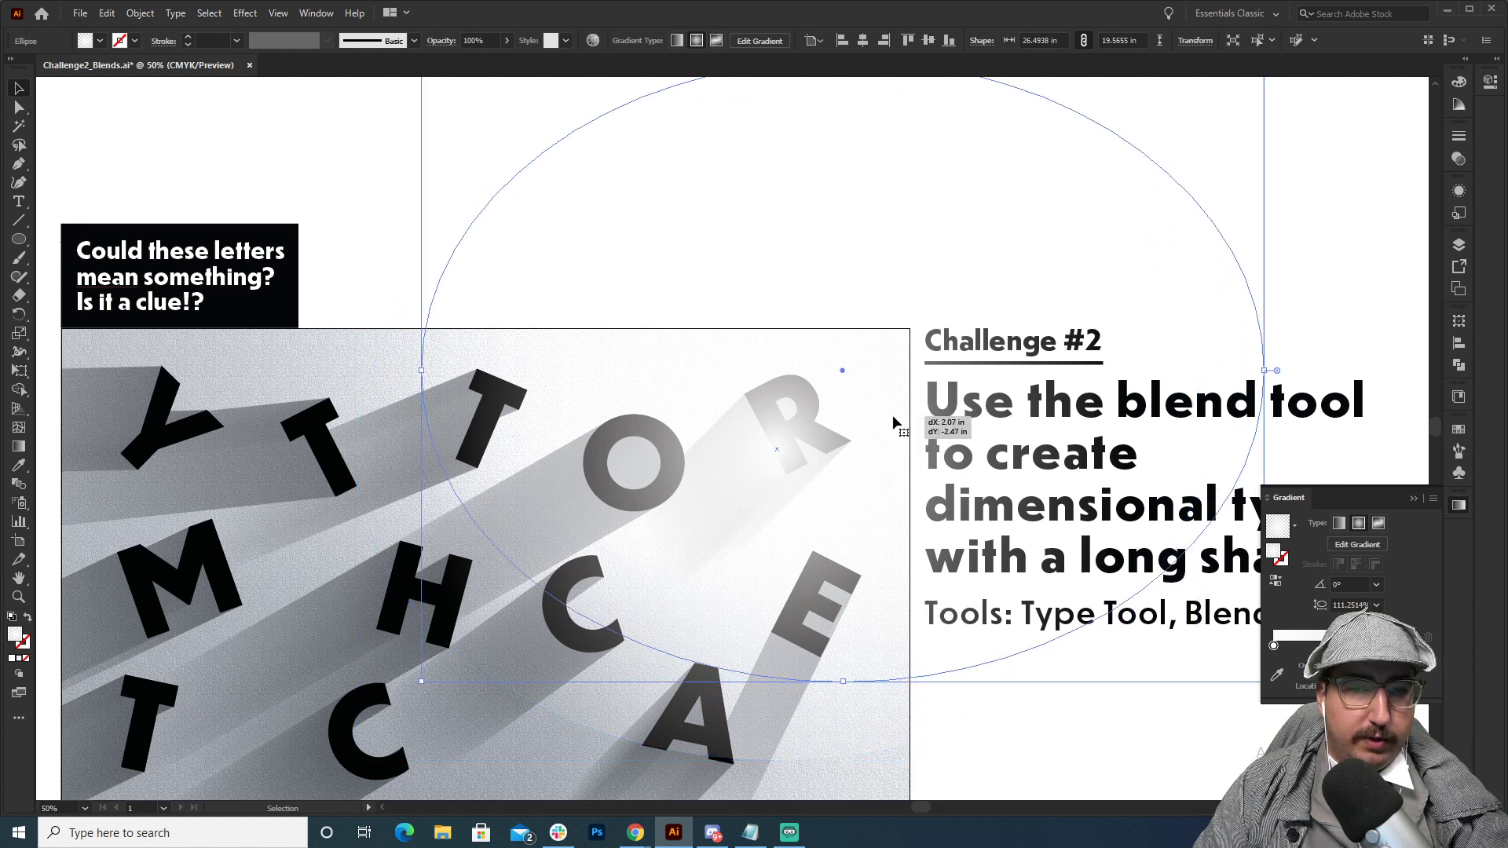
# Set the glow ellipse's opacity to 50% and deselect everything.
pyautogui.click(1459, 159)
pyautogui.click(1391, 153)
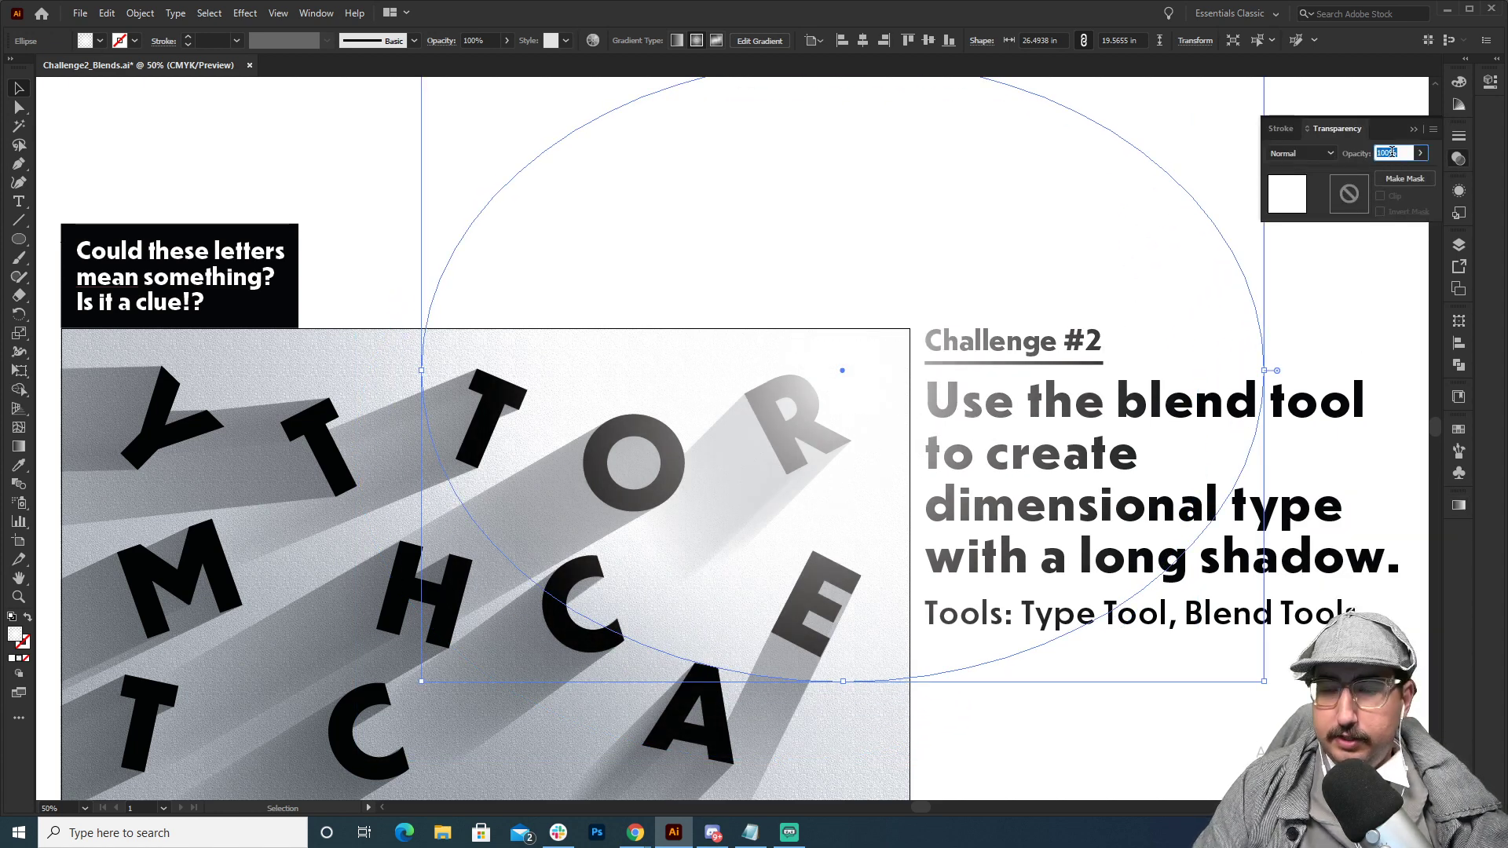
pyautogui.write('50')
pyautogui.press('Return')
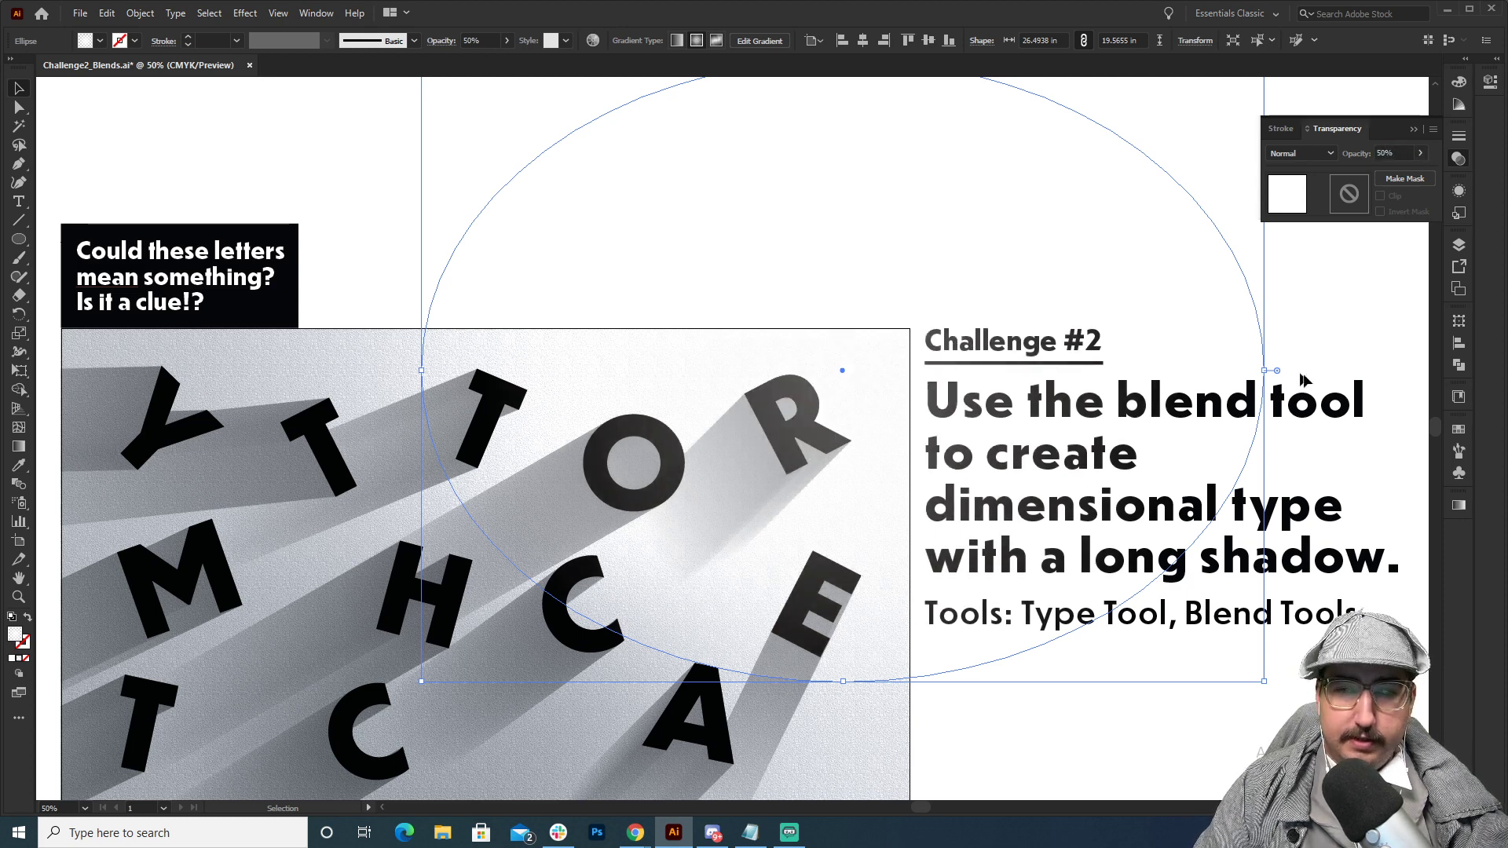
pyautogui.click(1329, 351)
pyautogui.click(1325, 407)
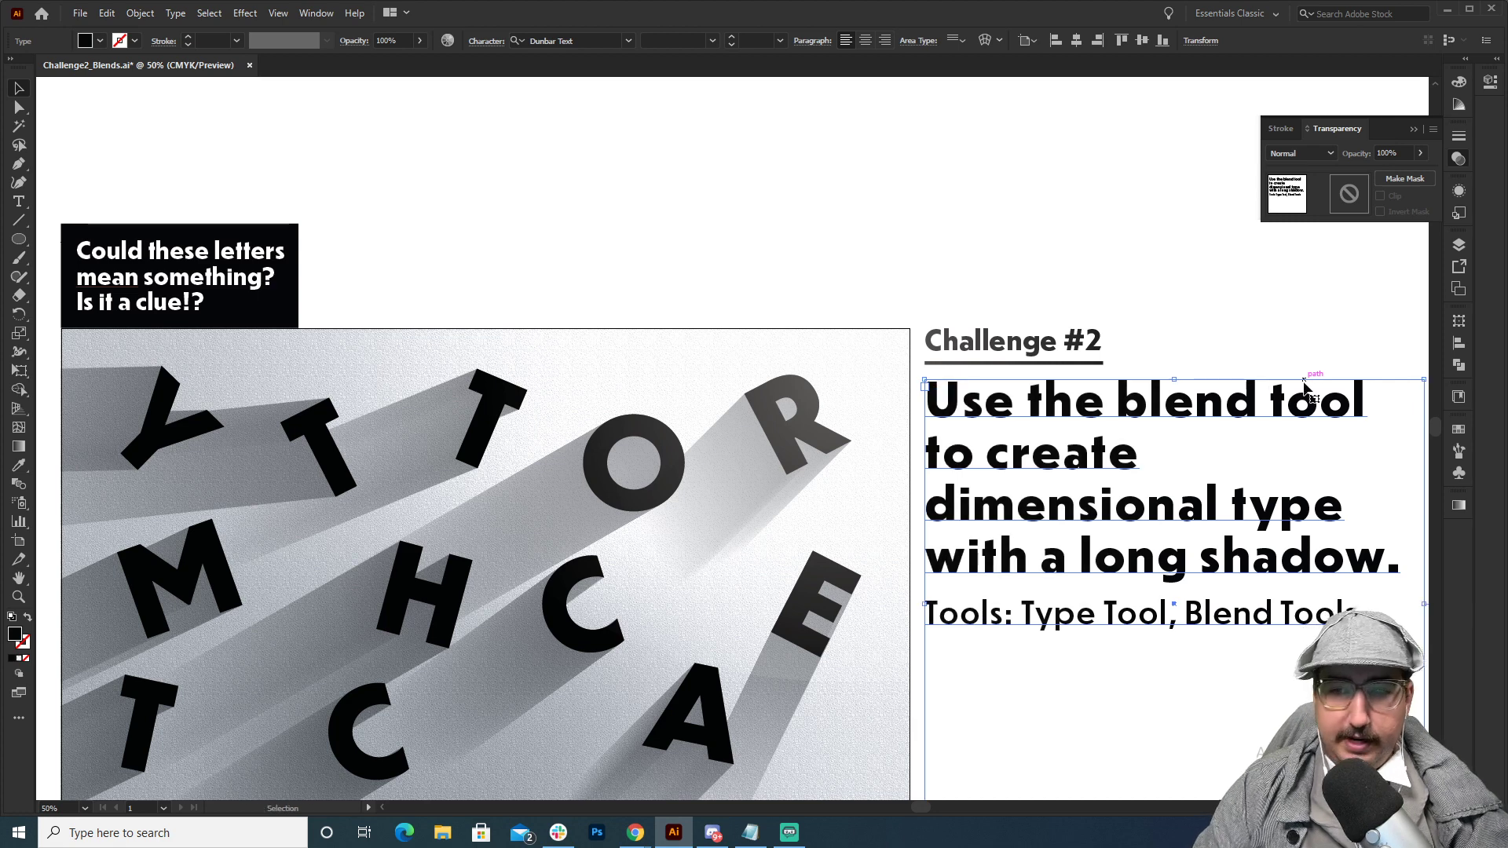
pyautogui.click(1322, 292)
# Shift the glow ellipse slightly left and down over the R and deselect it.
pyautogui.press('z')
pyautogui.keyDown('alt'); pyautogui.click(816, 447); pyautogui.keyUp('alt')
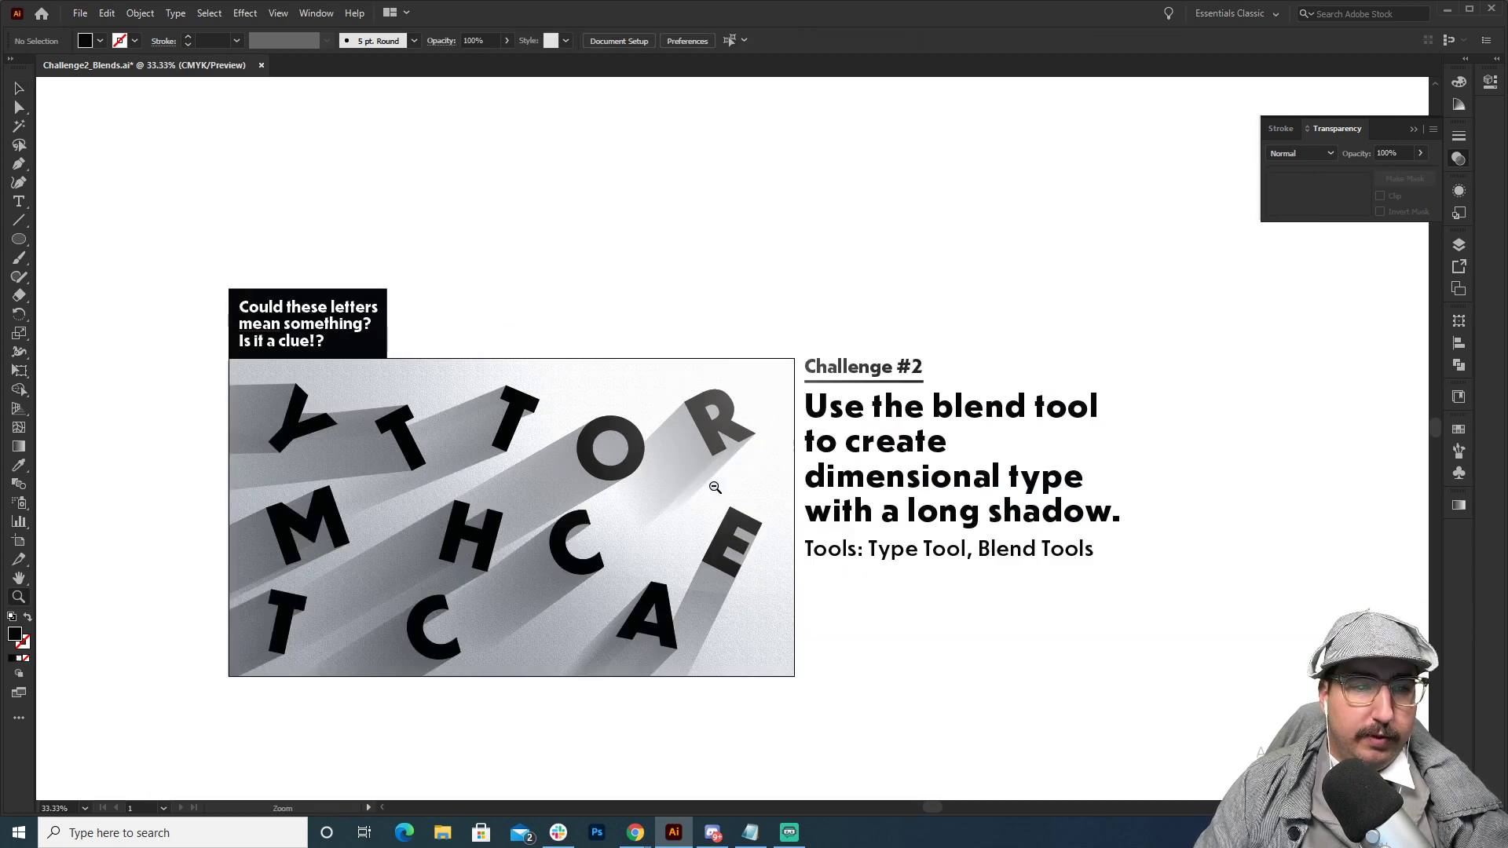
pyautogui.keyDown('alt'); pyautogui.click(714, 485); pyautogui.keyUp('alt')
pyautogui.moveTo(685, 476); pyautogui.dragTo(757, 452)
pyautogui.click(742, 393)
pyautogui.press('v')
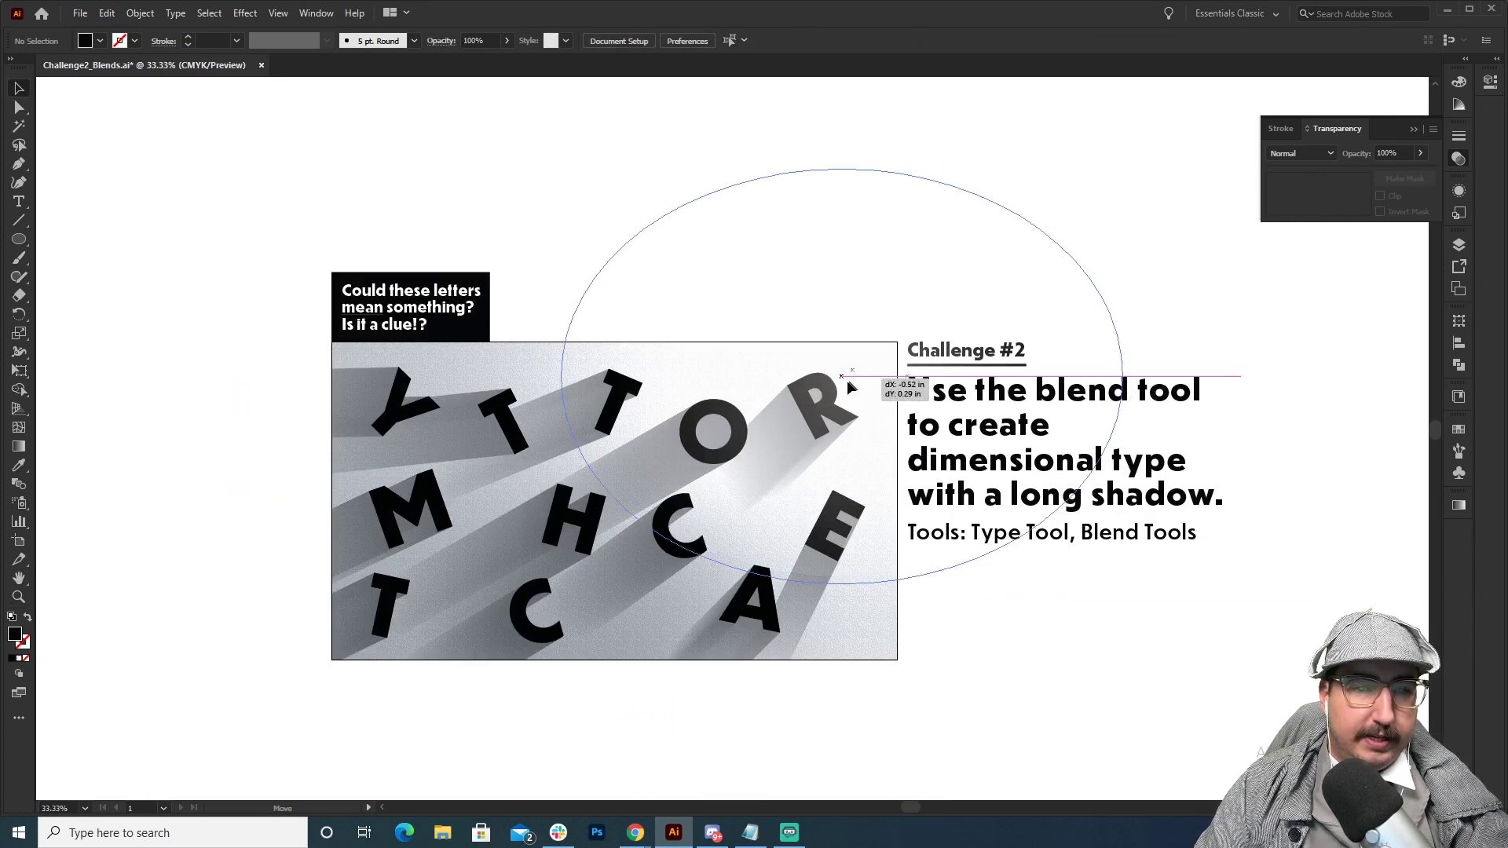
pyautogui.click(850, 389)
pyautogui.click(1311, 324)
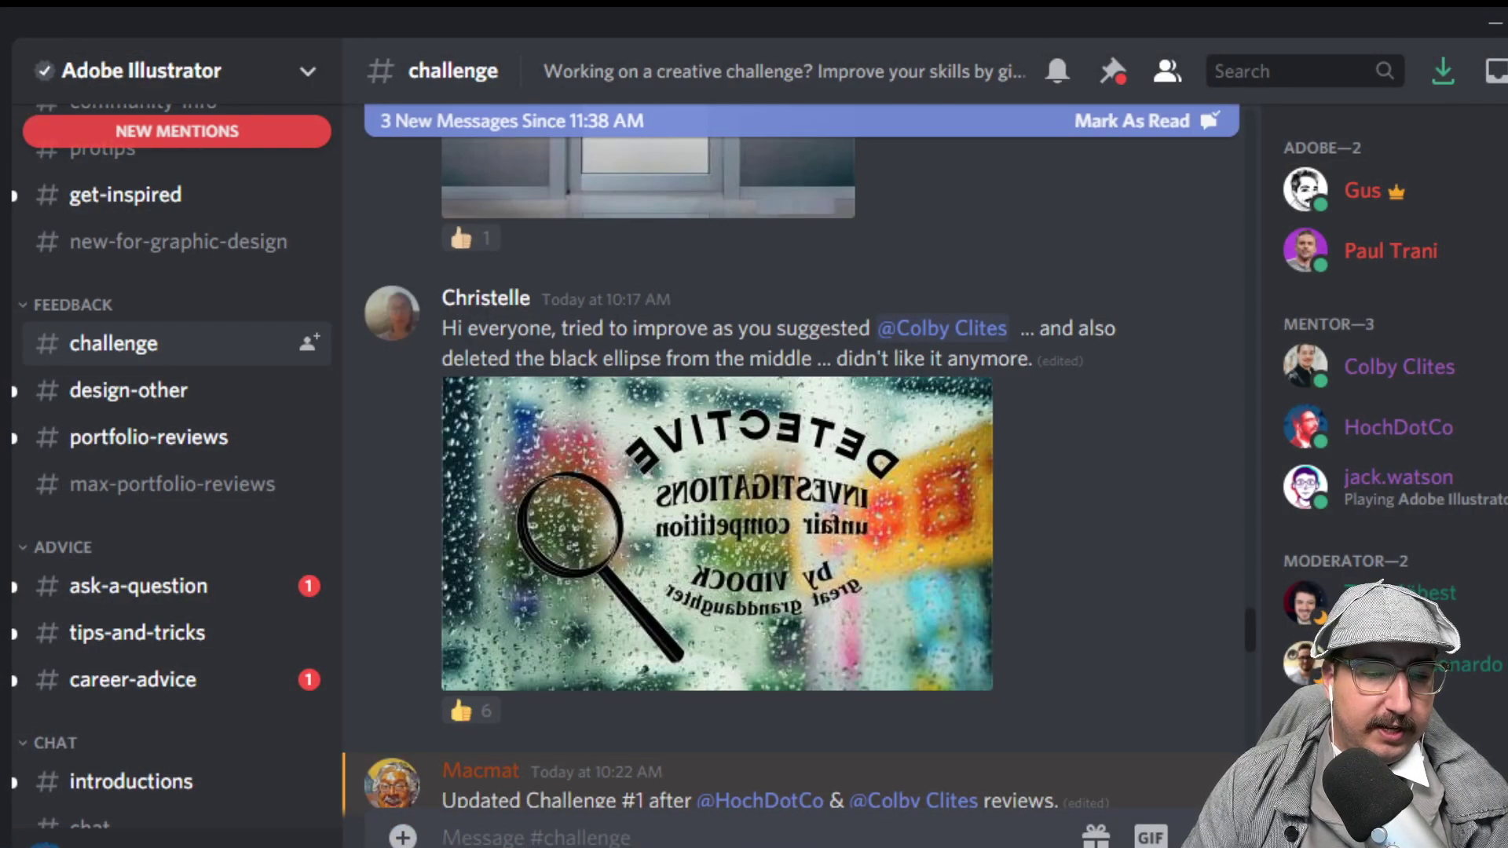
# Switch to Discord and look through the design submissions and comments posted in the challenge channel.
pyautogui.scroll(-15, 861, 737)
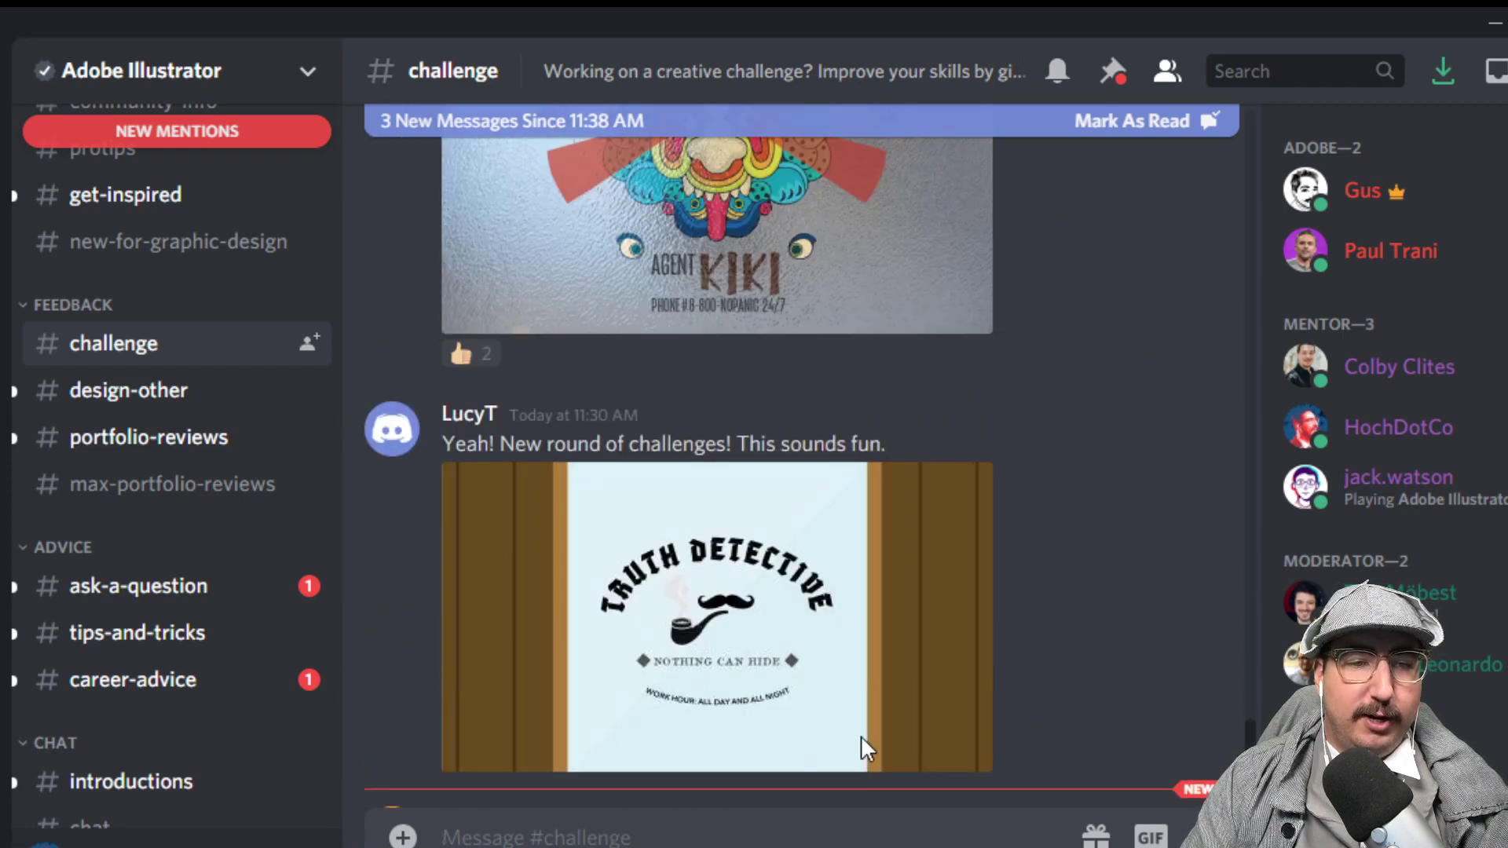
pyautogui.scroll(-10, 861, 737)
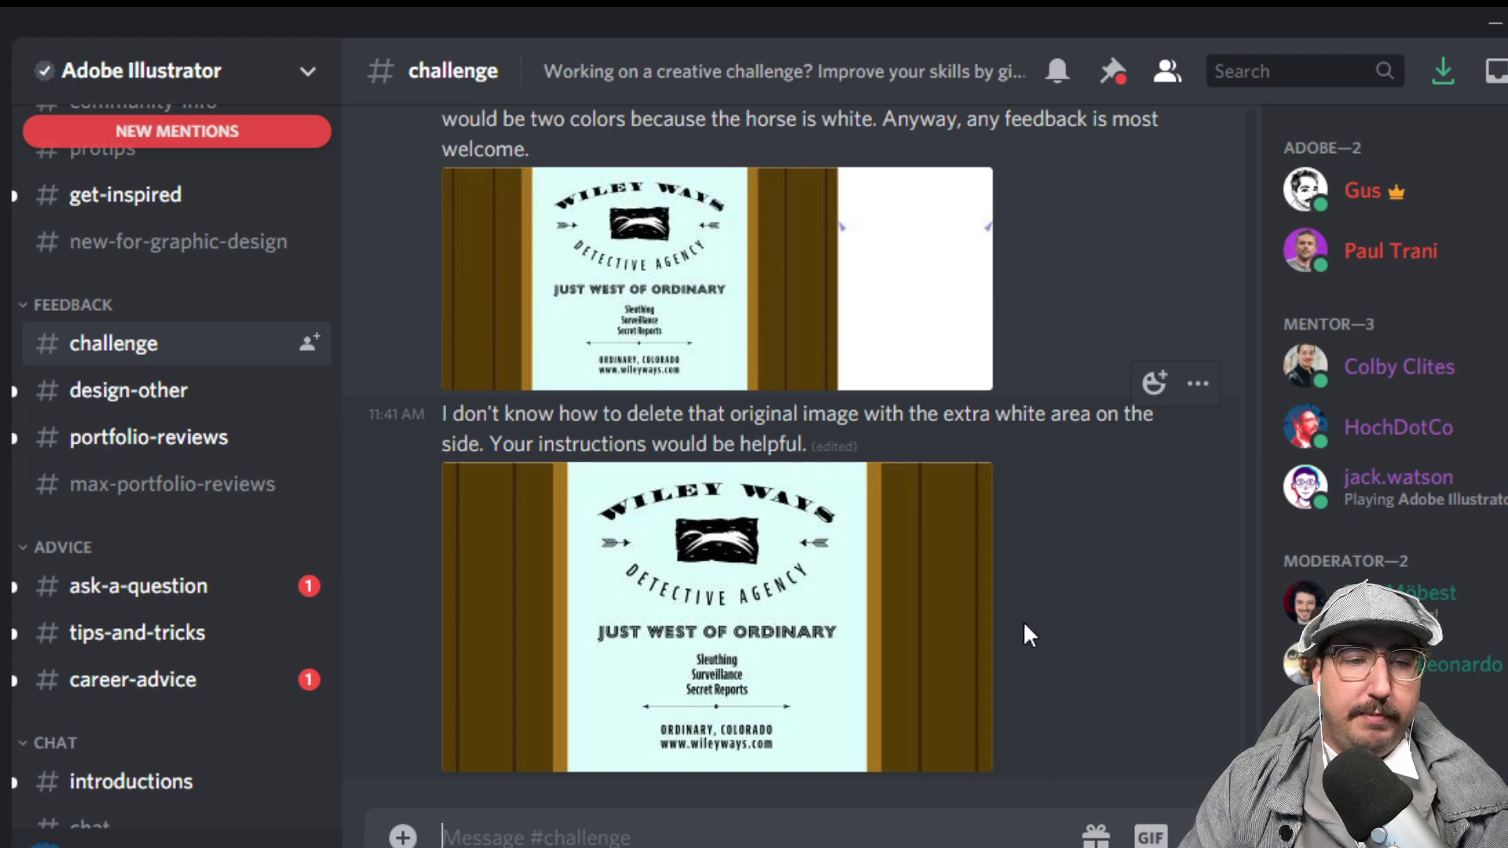
pyautogui.scroll(8, 822, 645)
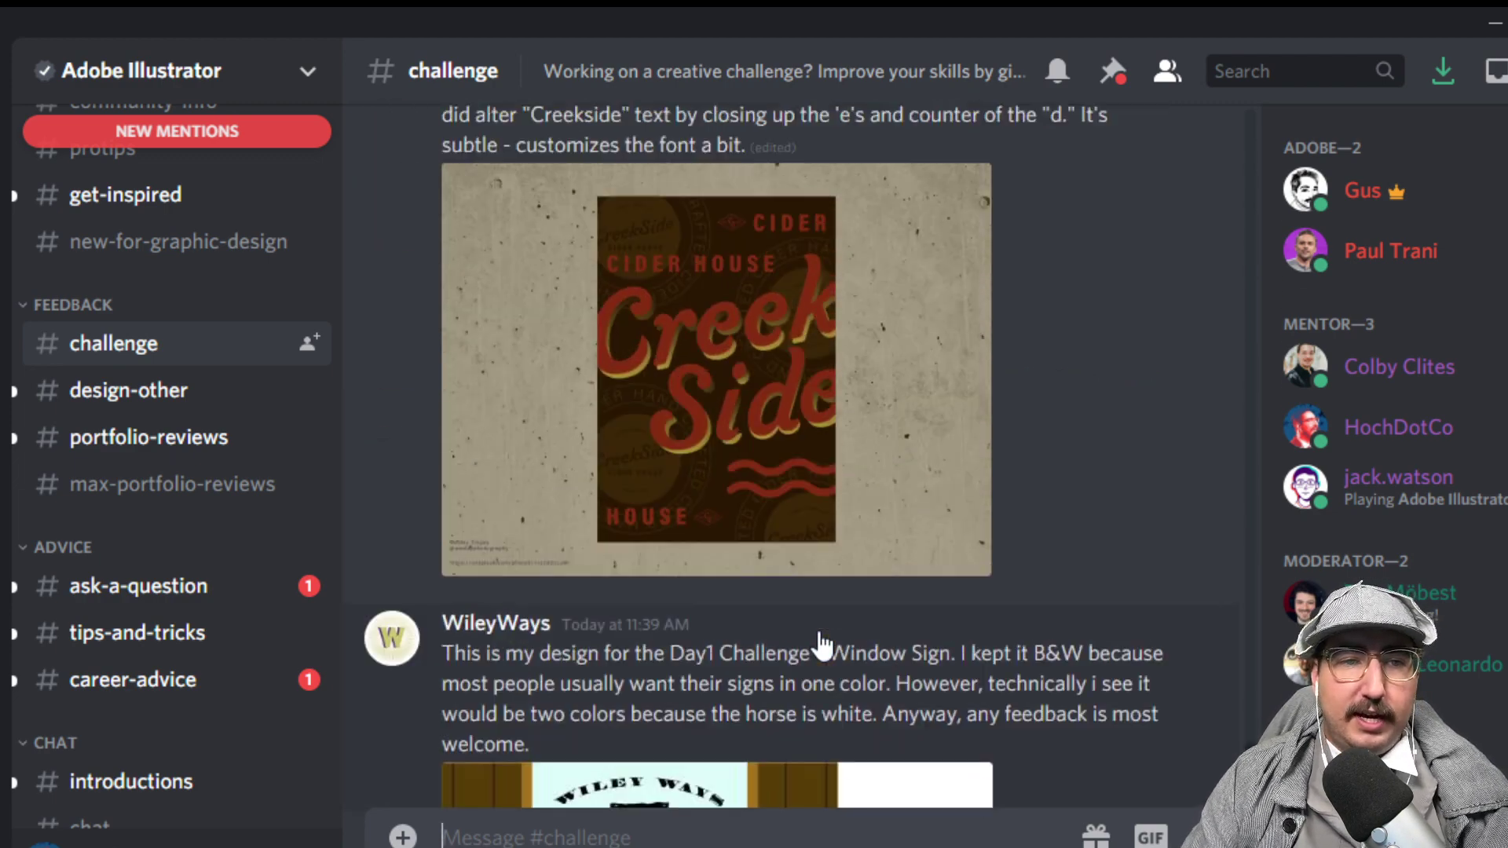
pyautogui.scroll(12, 822, 645)
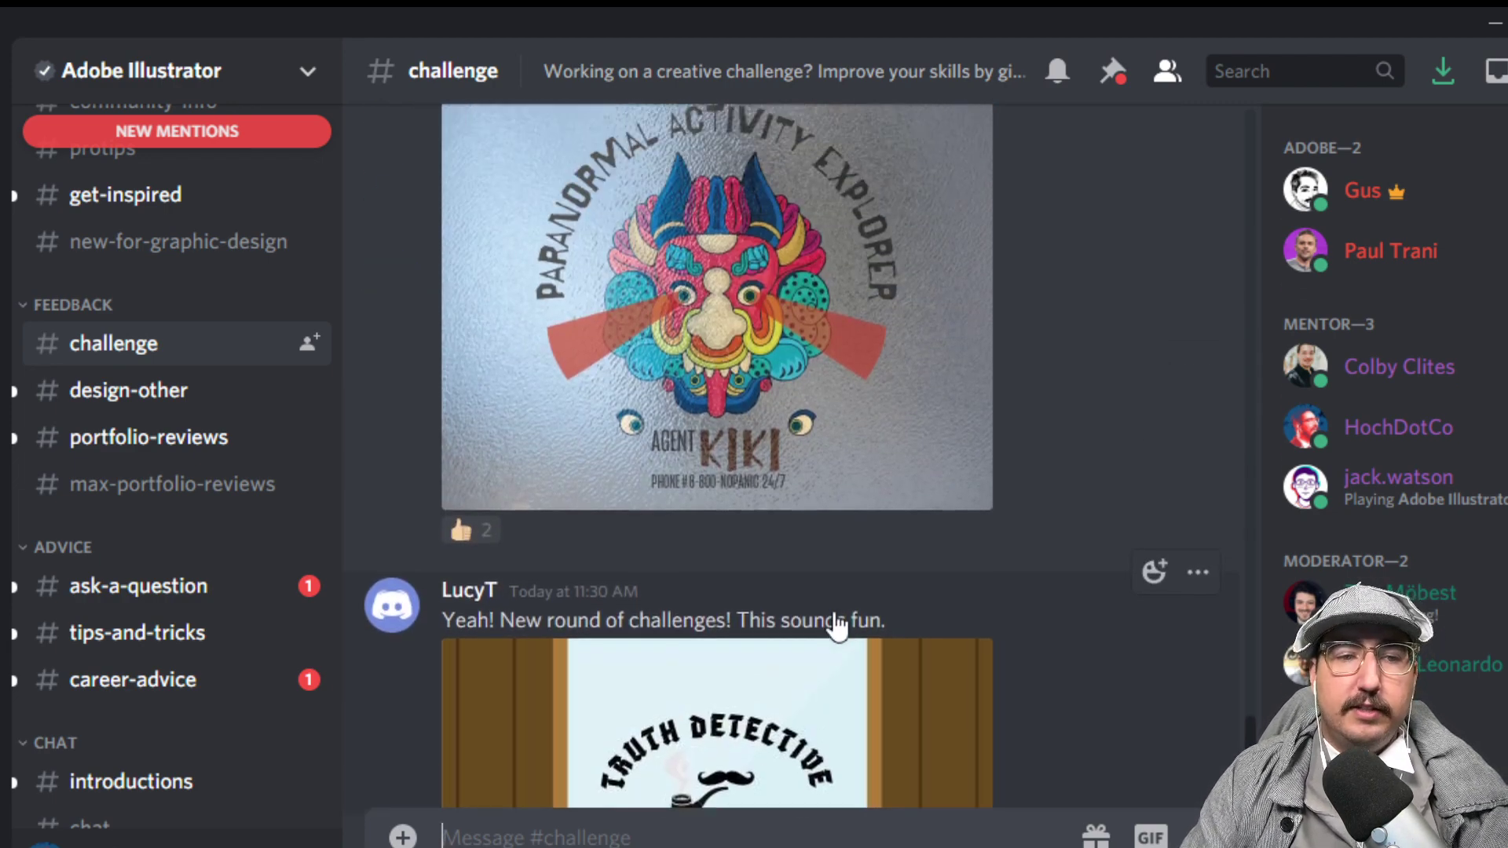
pyautogui.scroll(5, 837, 626)
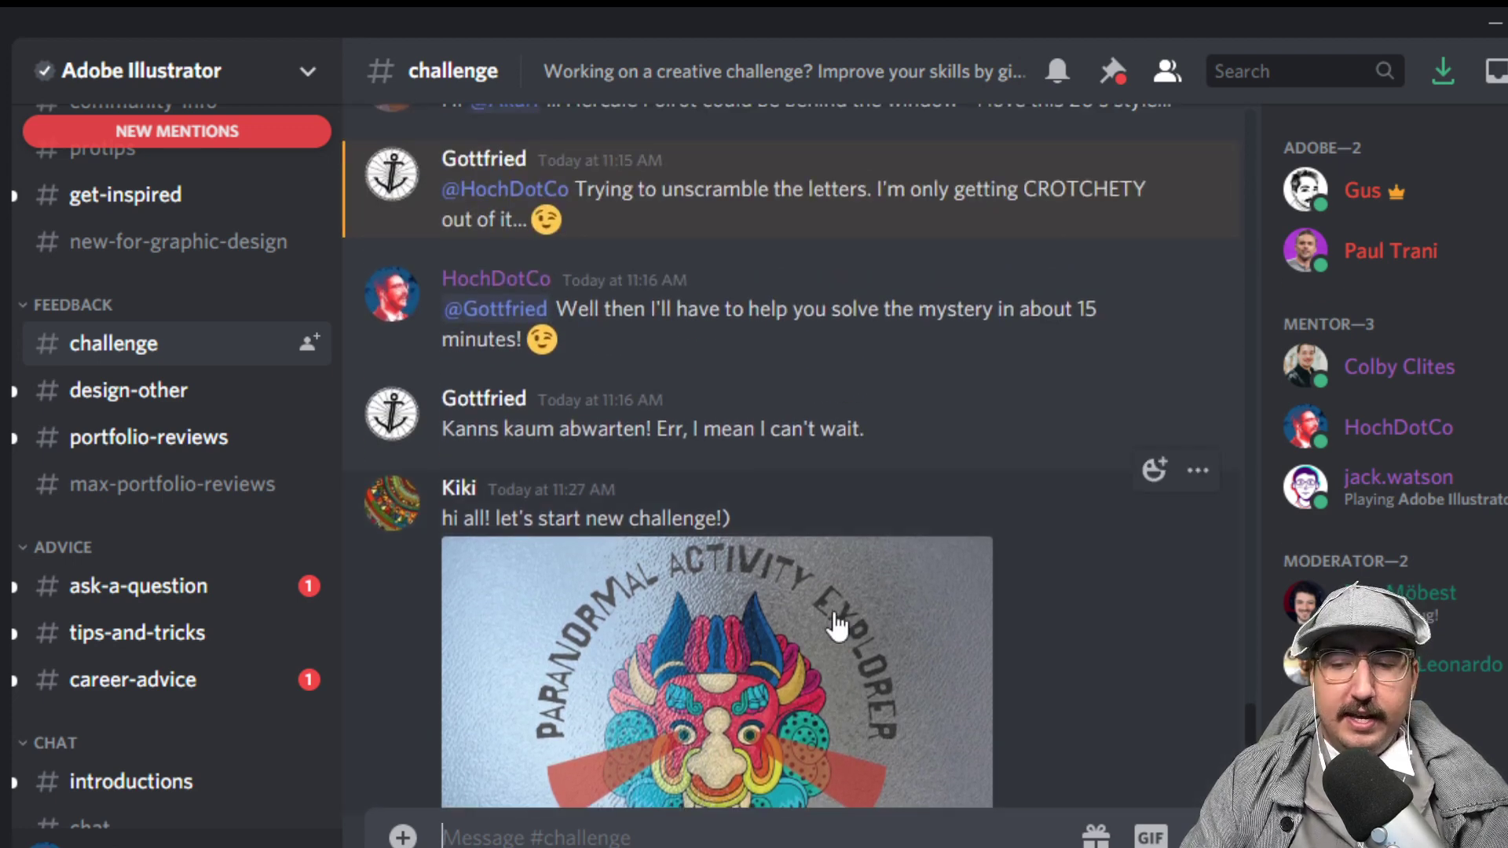
pyautogui.scroll(3, 837, 626)
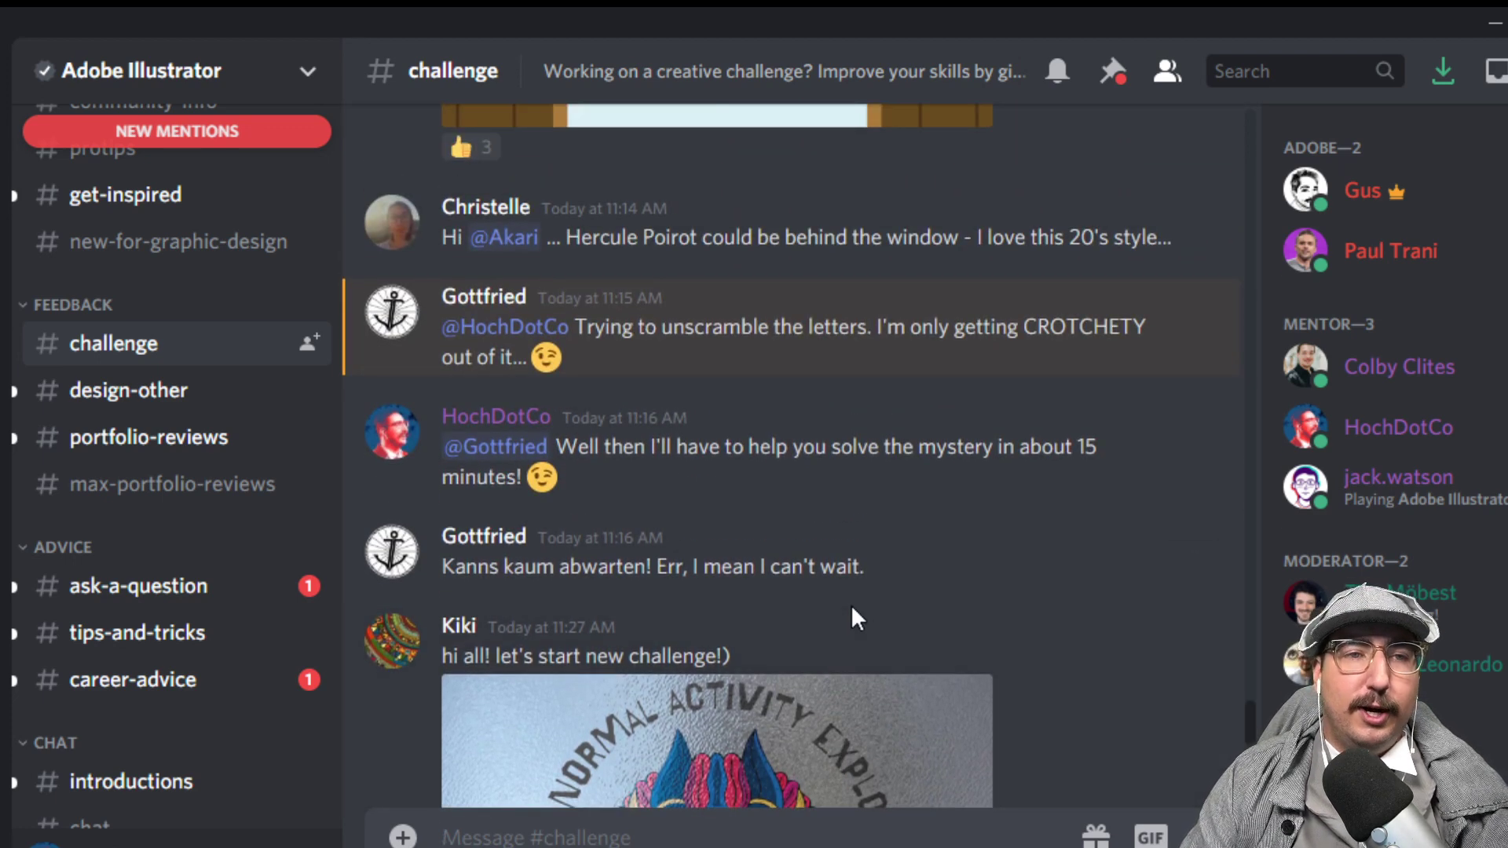